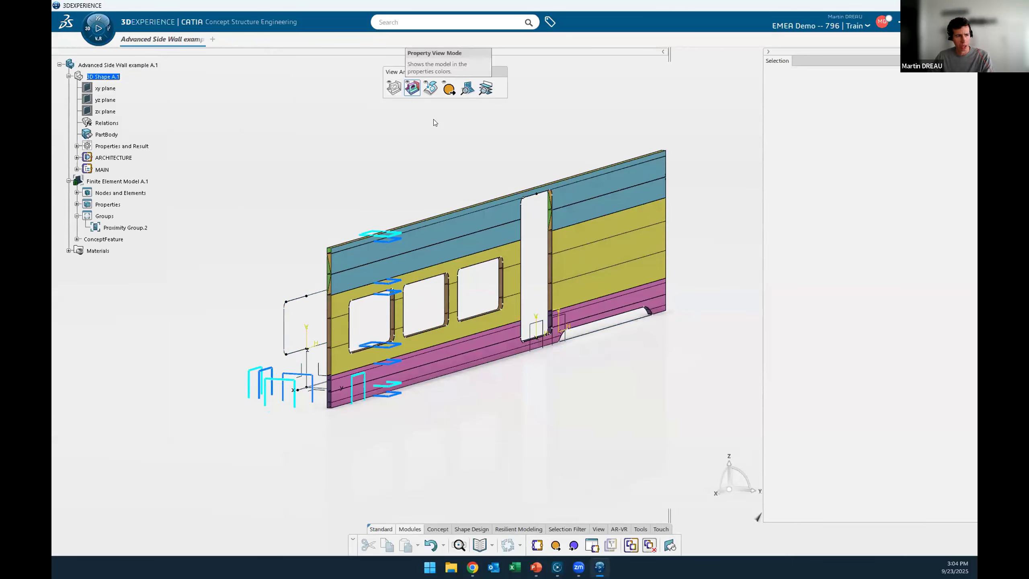
Switch the side wall display to the finite element mesh view and inspect the mesh.
click(467, 88)
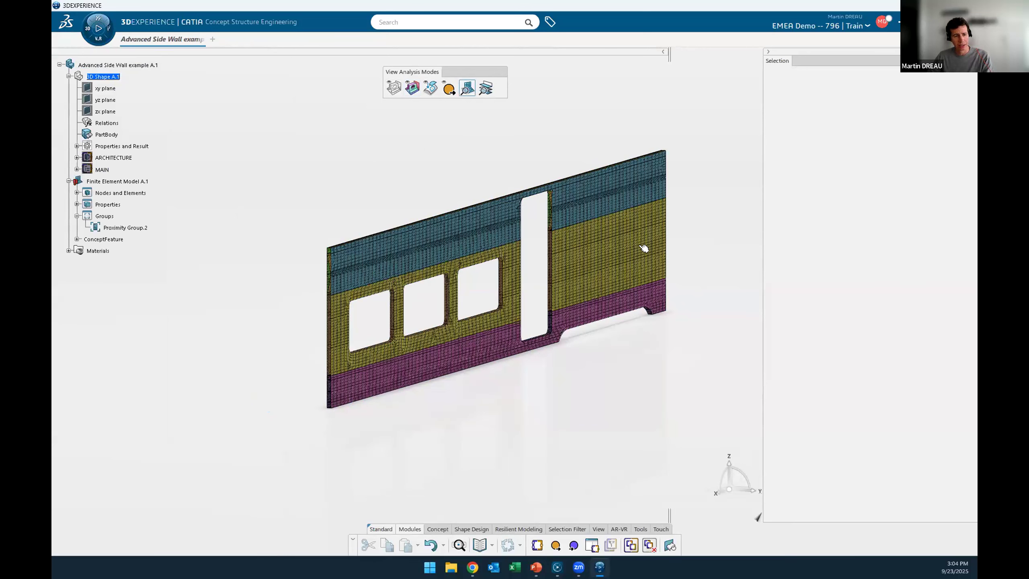
middle_drag(613, 261, 613, 264)
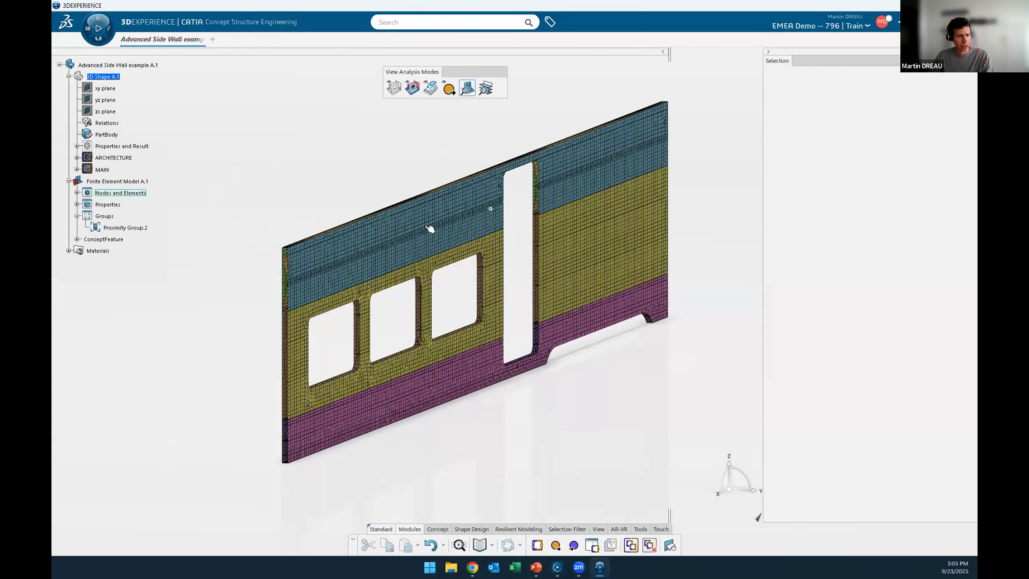
Run the free edges check on Finite Element Model A.1, inspect the edges around the cutouts, and close the checker.
click(115, 183)
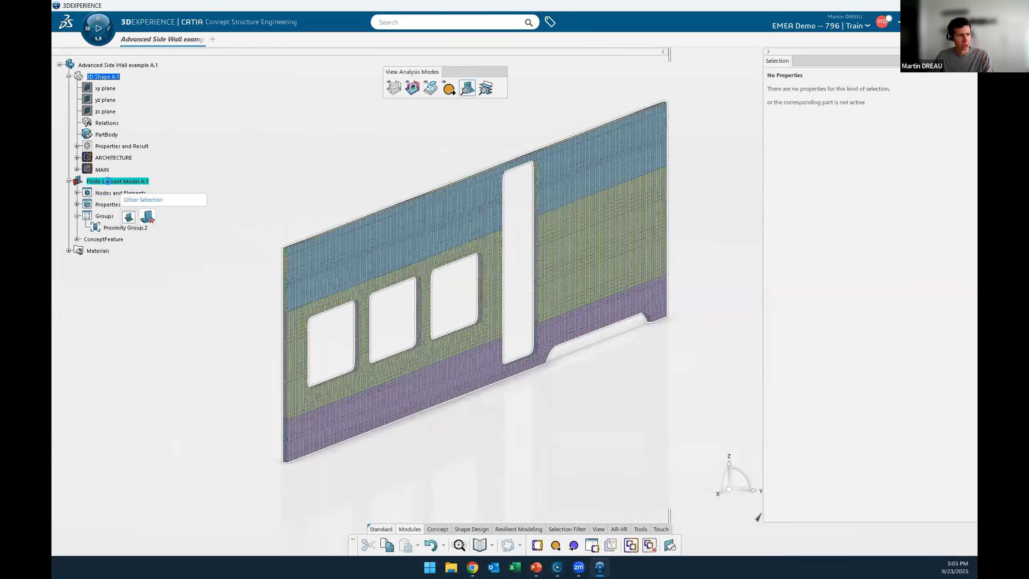
click(602, 545)
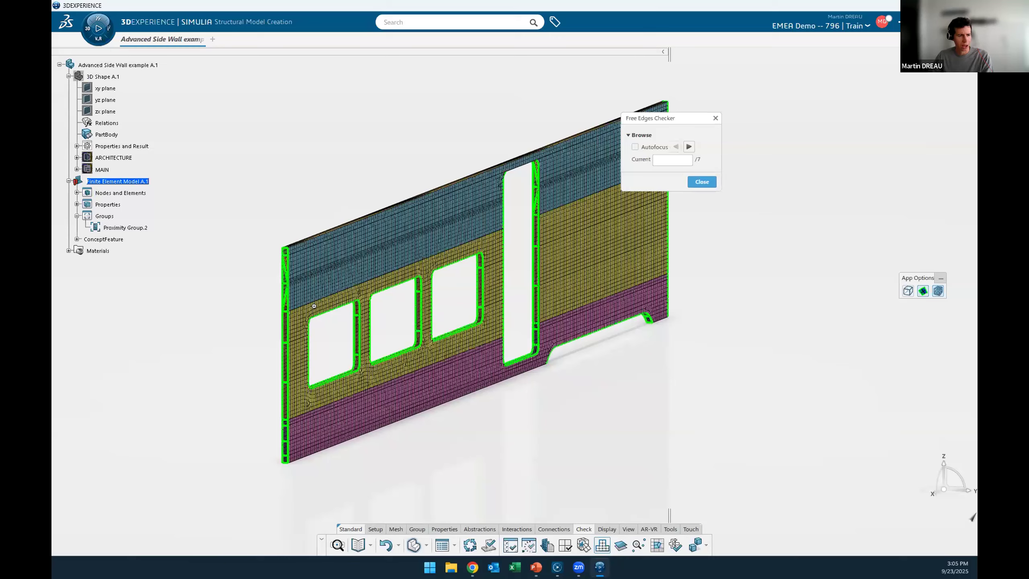
scroll(314, 306, up, 5)
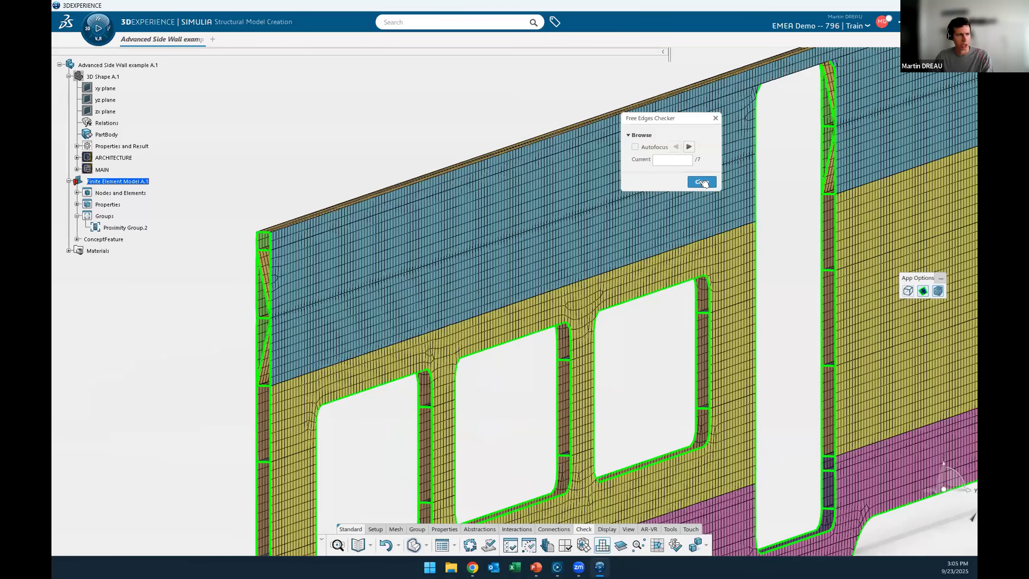
click(703, 182)
scroll(759, 333, down, 5)
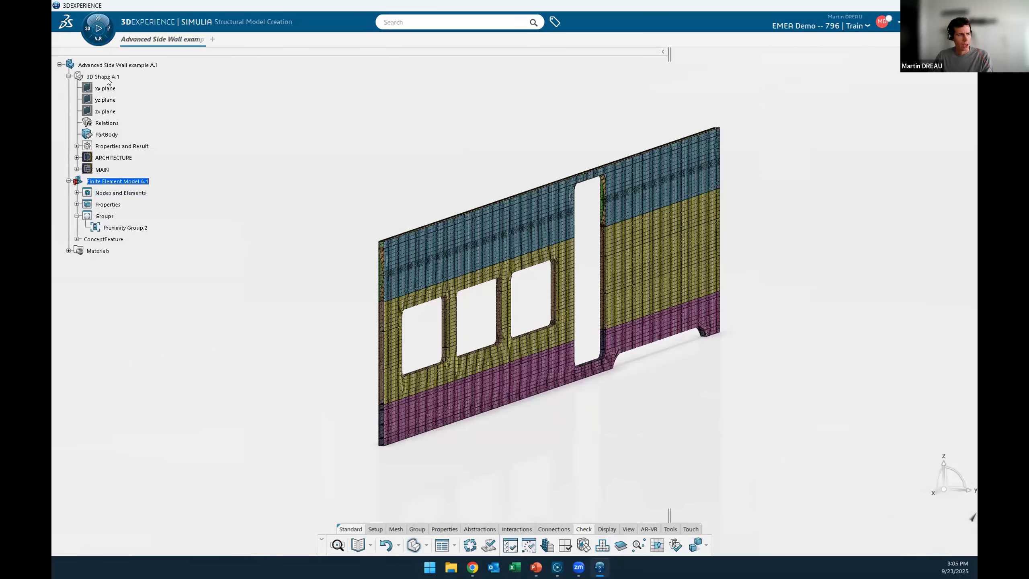
Reactivate 3D Shape A.1 and examine the layer properties assigned to the side wall's upper outer panel.
double_click(108, 76)
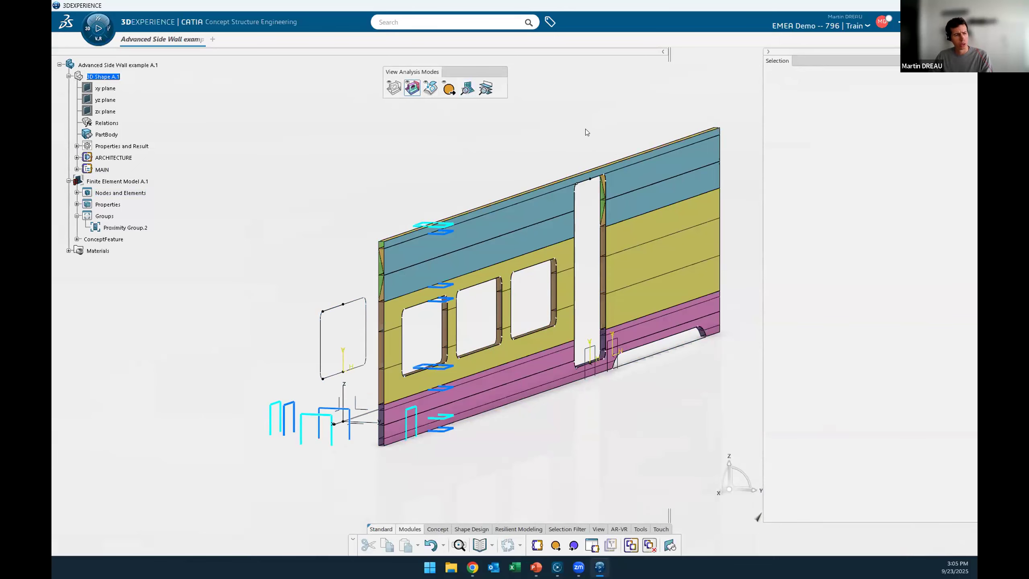
mouse_move(556, 237)
middle_down()
mouse_move(543, 246)
mouse_move(560, 228)
middle_up()
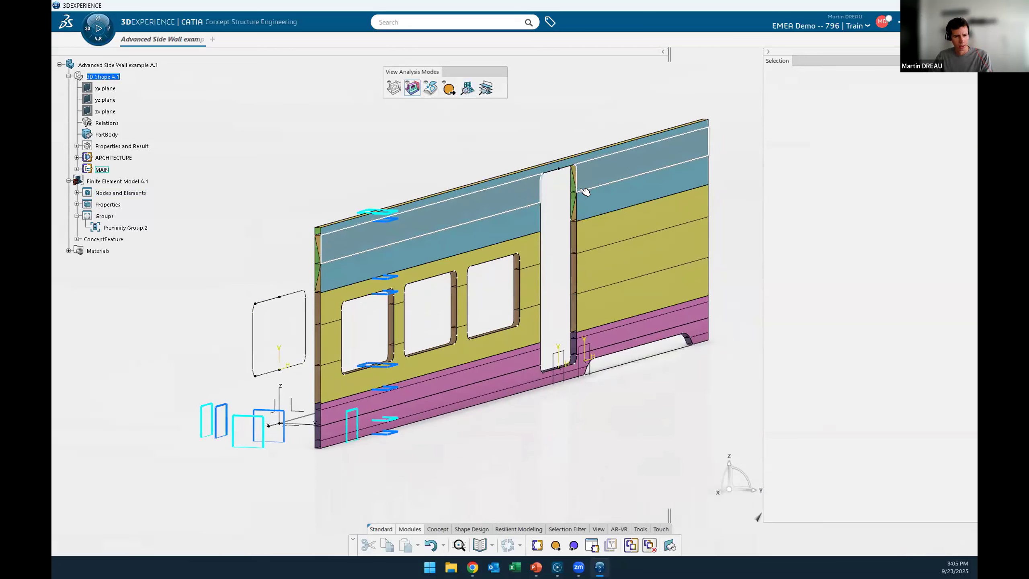
click(630, 172)
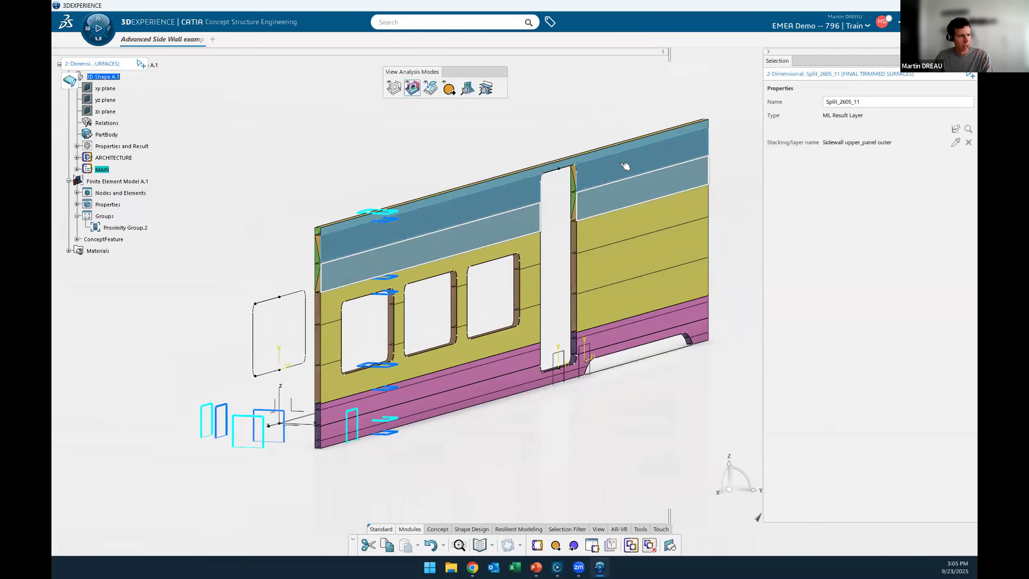
click(69, 81)
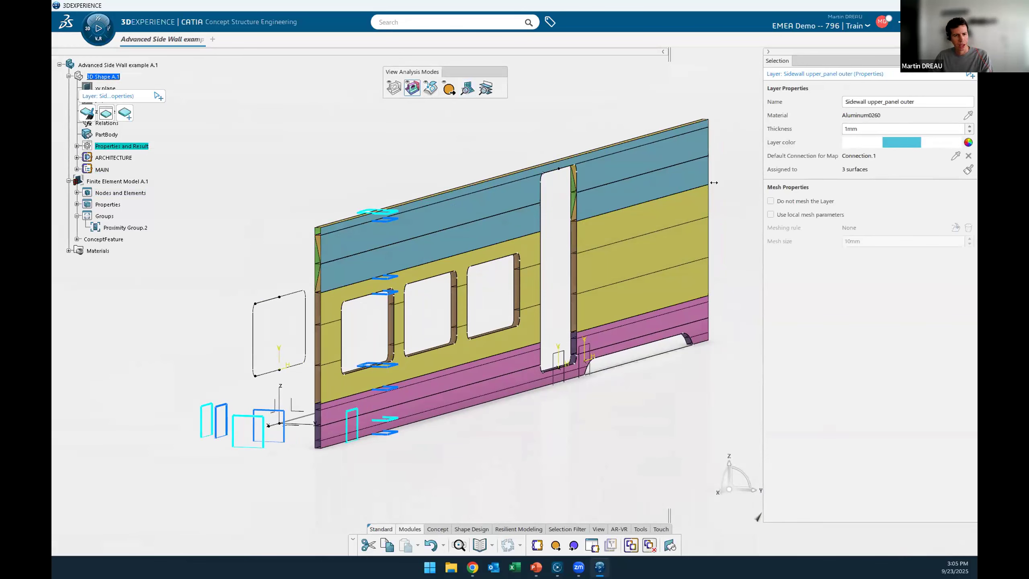
middle_drag(601, 244, 540, 249)
scroll(540, 249, up, 2)
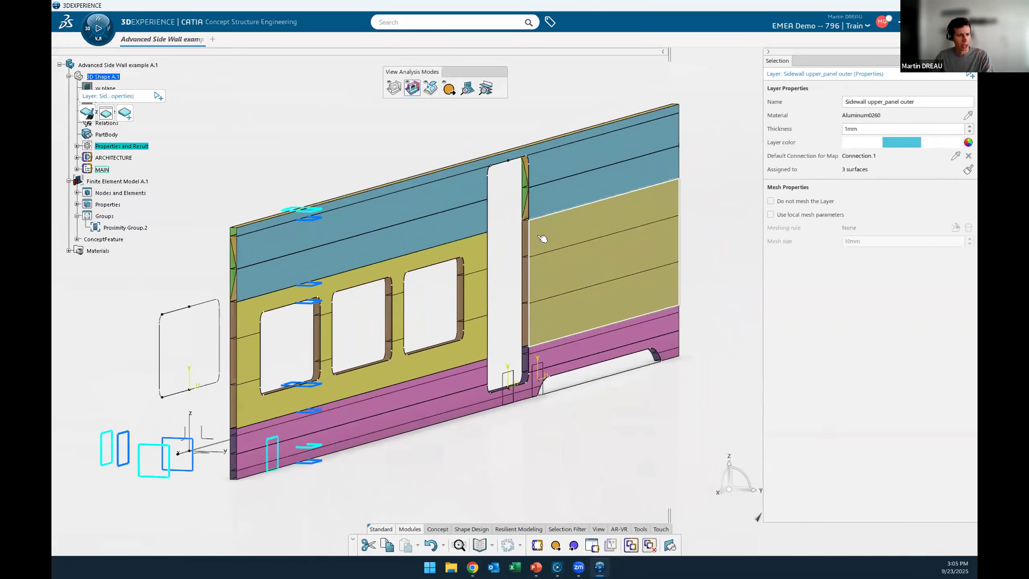
click(701, 179)
Set the offset of PLANE_REAR X from PLANE_FRONT X to 12000 mm to shorten the side wall.
middle_drag(559, 285, 504, 299)
scroll(504, 299, down, 2)
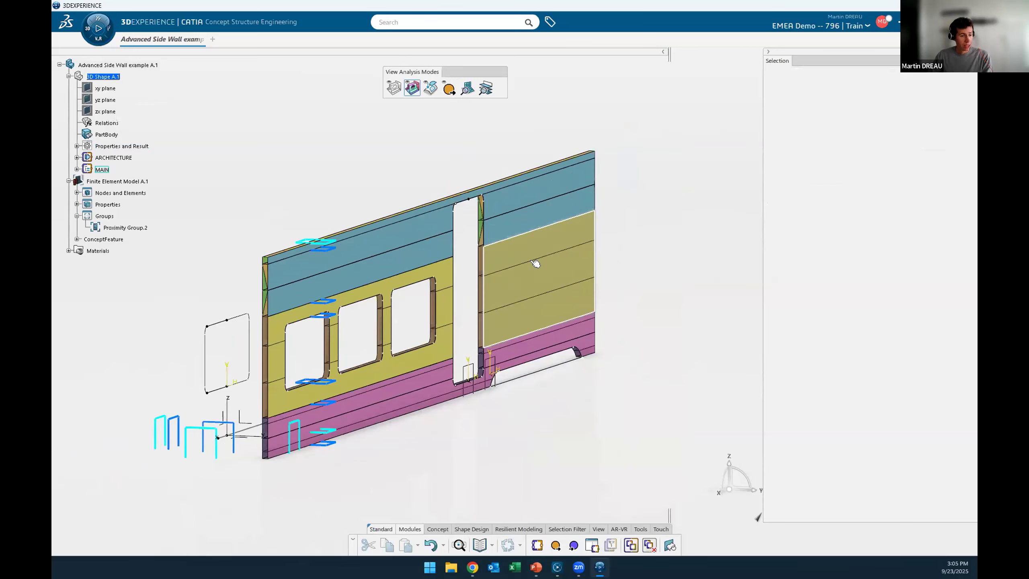
middle_drag(538, 333, 649, 304)
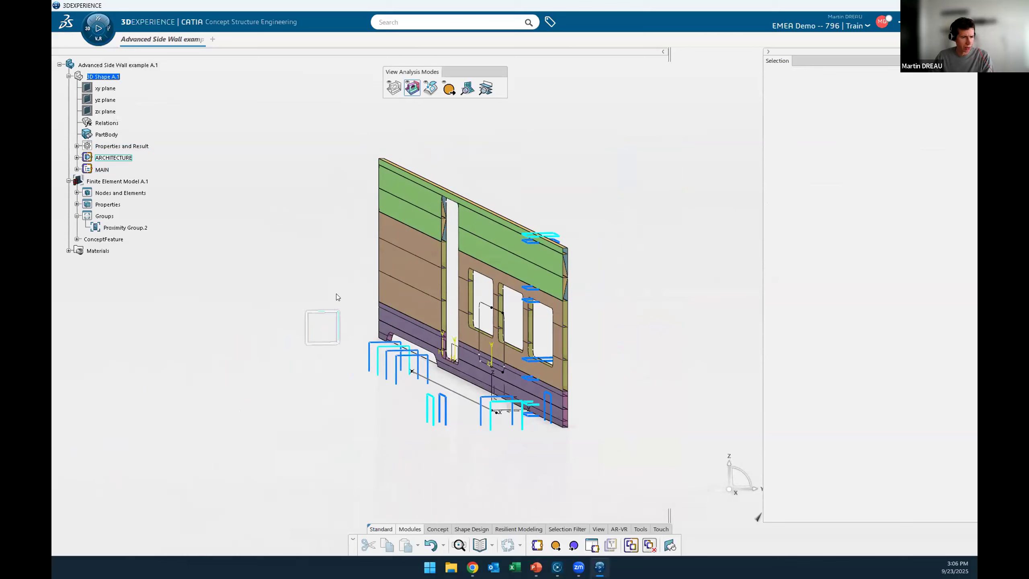
click(337, 312)
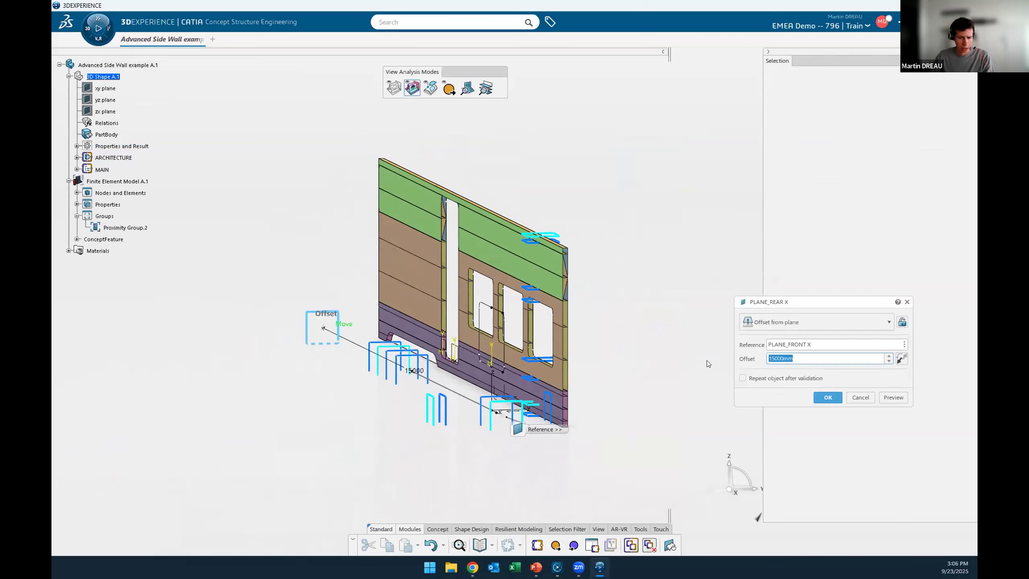
middle_drag(631, 384, 628, 449)
double_click(809, 358)
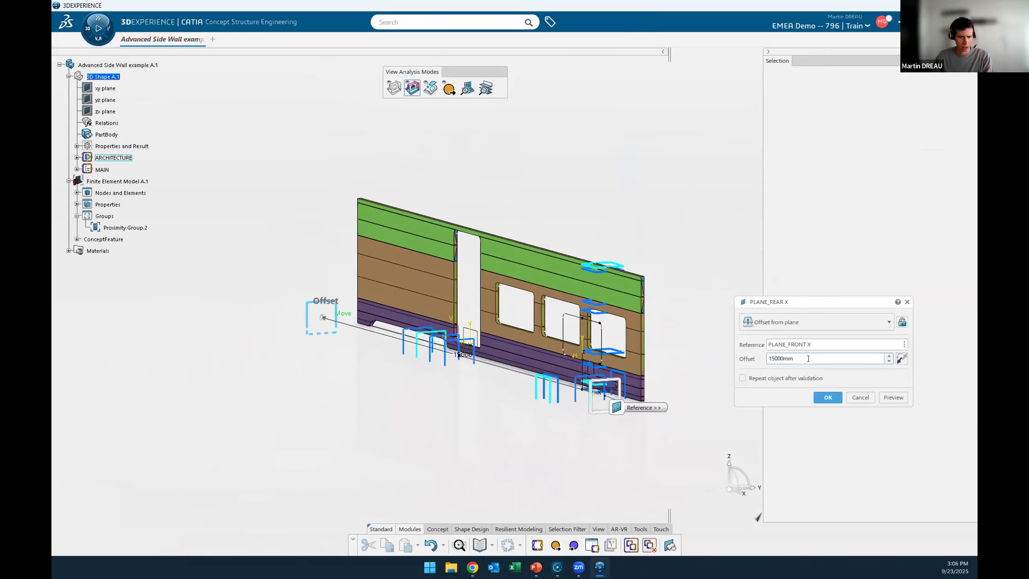
text(12)
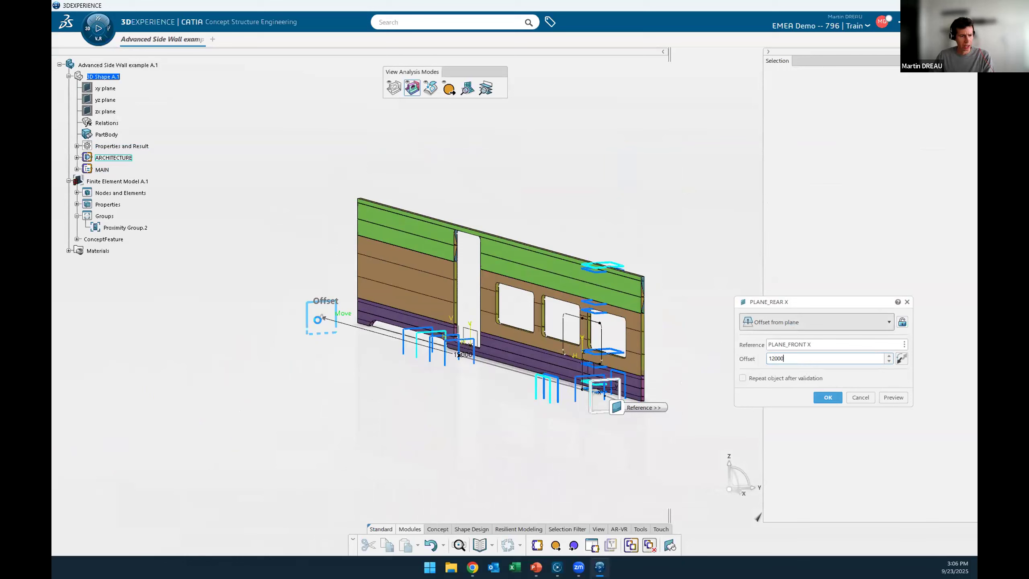
key(Return)
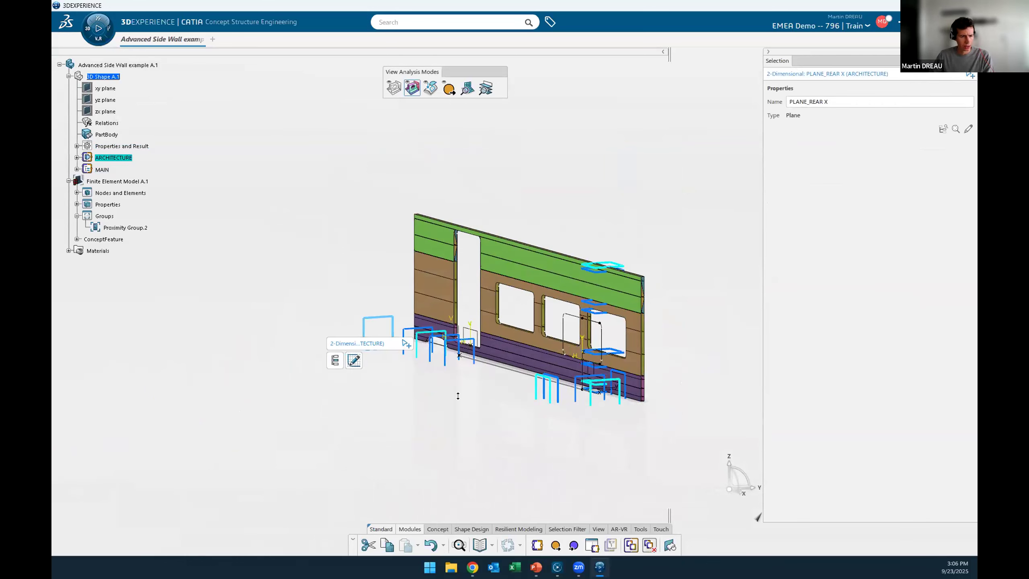
Set the offset of PLANE_CENTRAL DOOR to -6000 mm to reposition the door cutout.
middle_drag(458, 396, 465, 382)
double_click(422, 344)
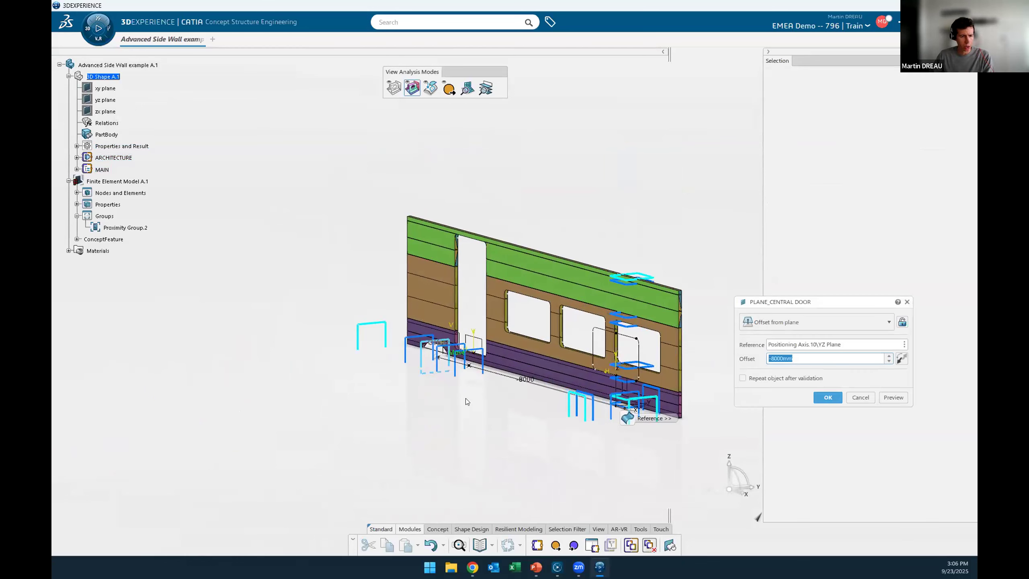
middle_drag(551, 339, 423, 332)
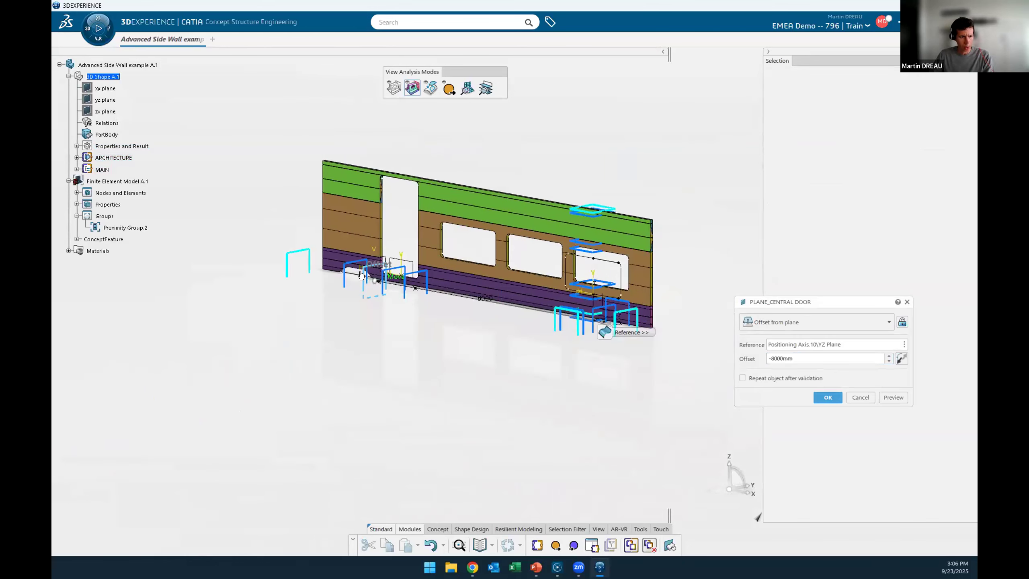
triple_click(829, 353)
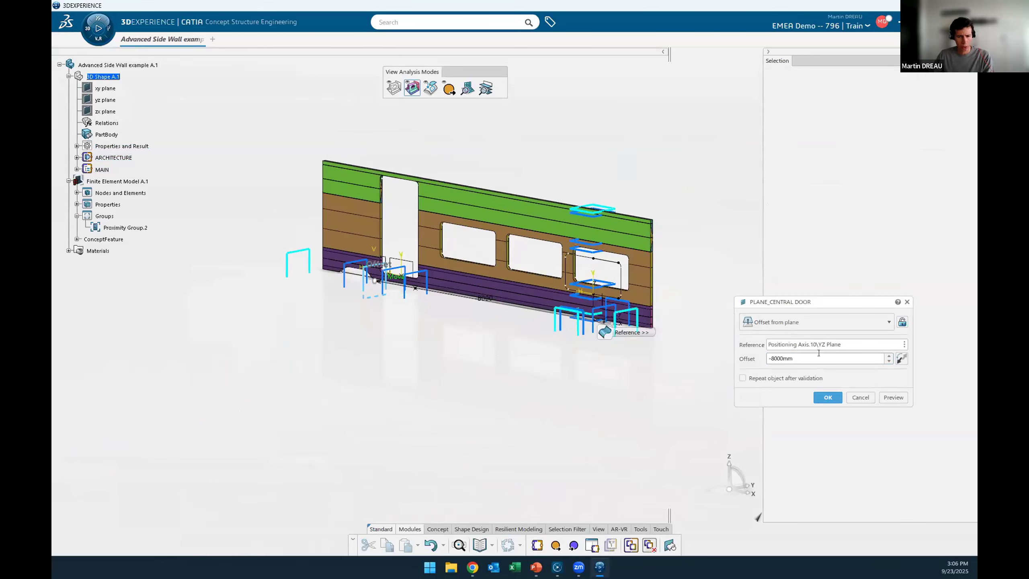
text(-6000)
key(Return)
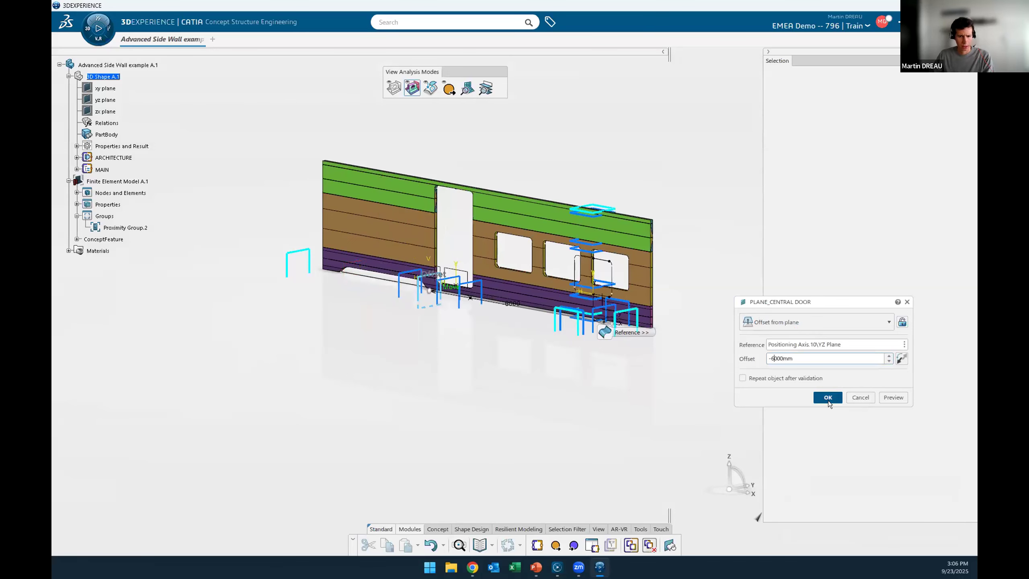
key(Return)
Set the n_Windows parameter in the WINDOWS FRONT design of the side wall cutouts to 2.
middle_drag(325, 349, 195, 344)
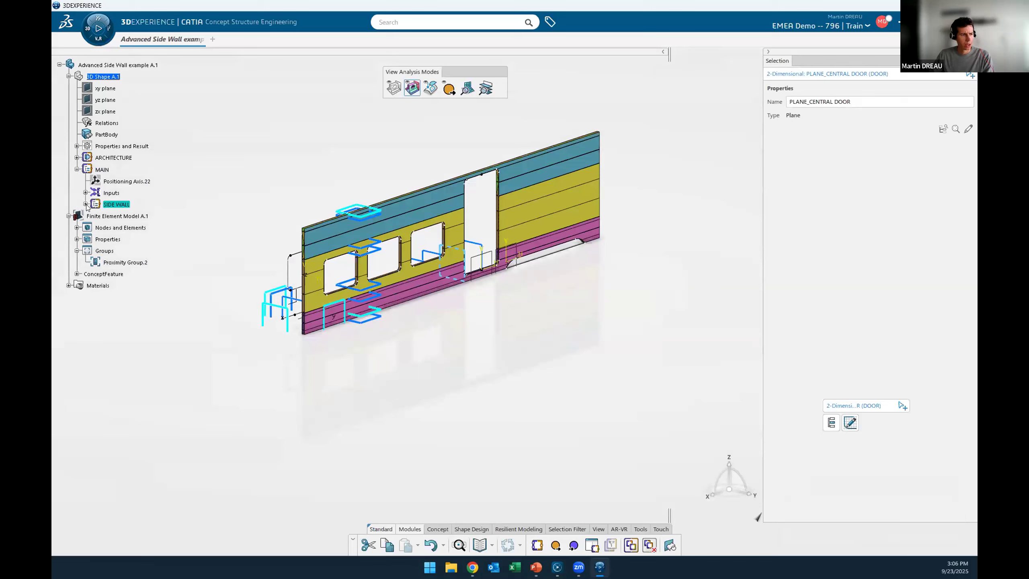
click(86, 204)
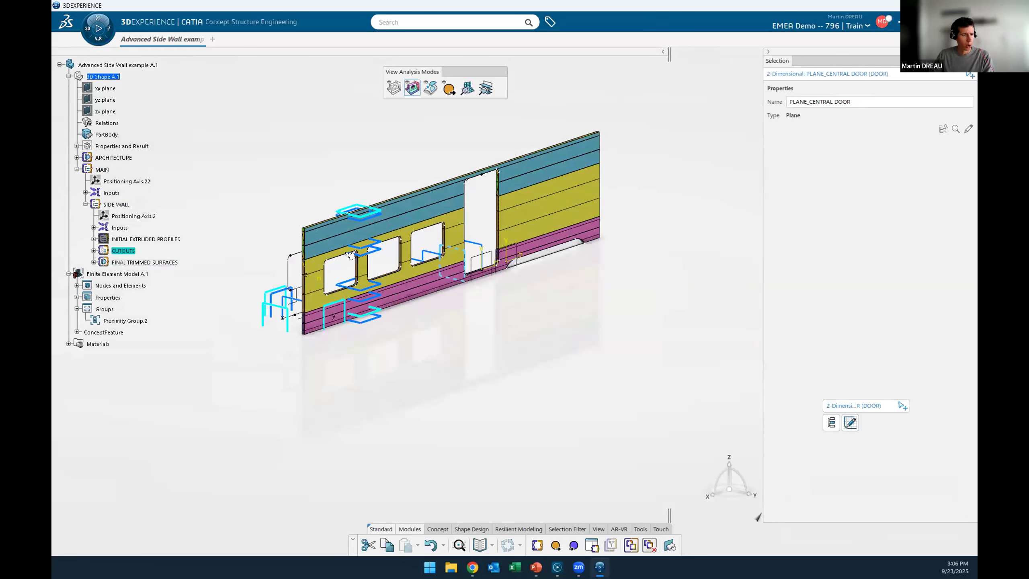
click(94, 251)
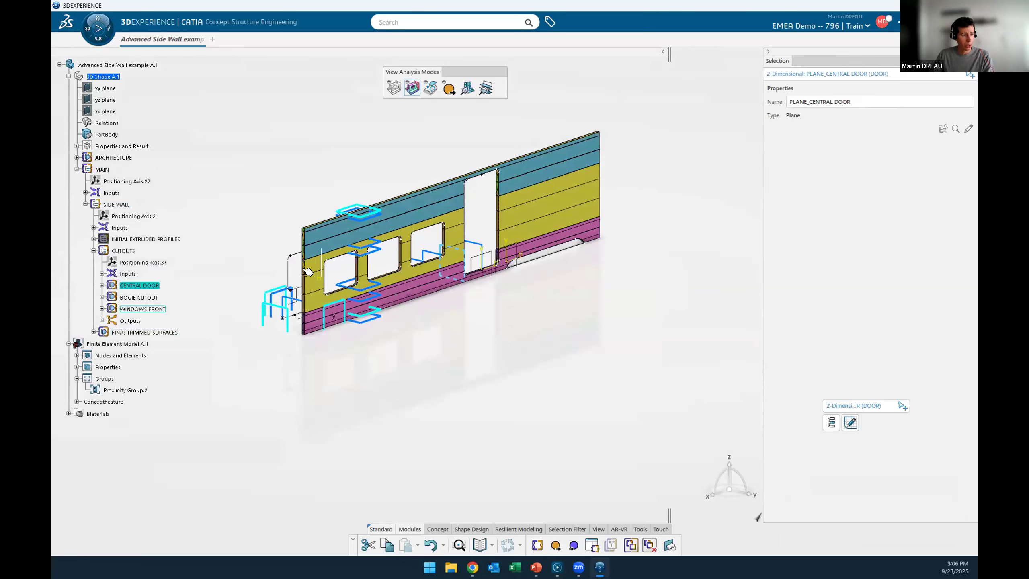
click(101, 309)
click(110, 344)
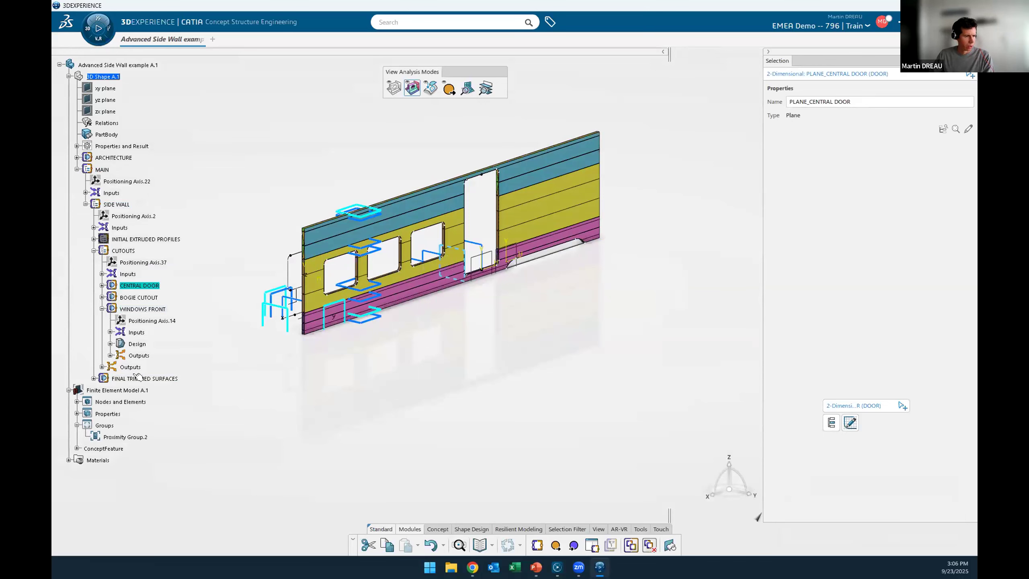
click(126, 379)
double_click(171, 390)
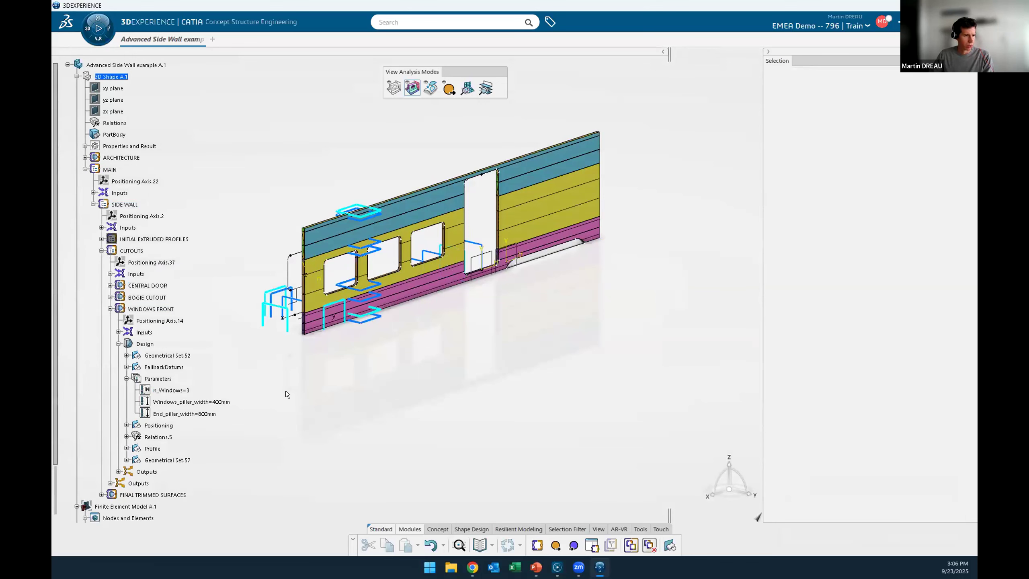
text(2)
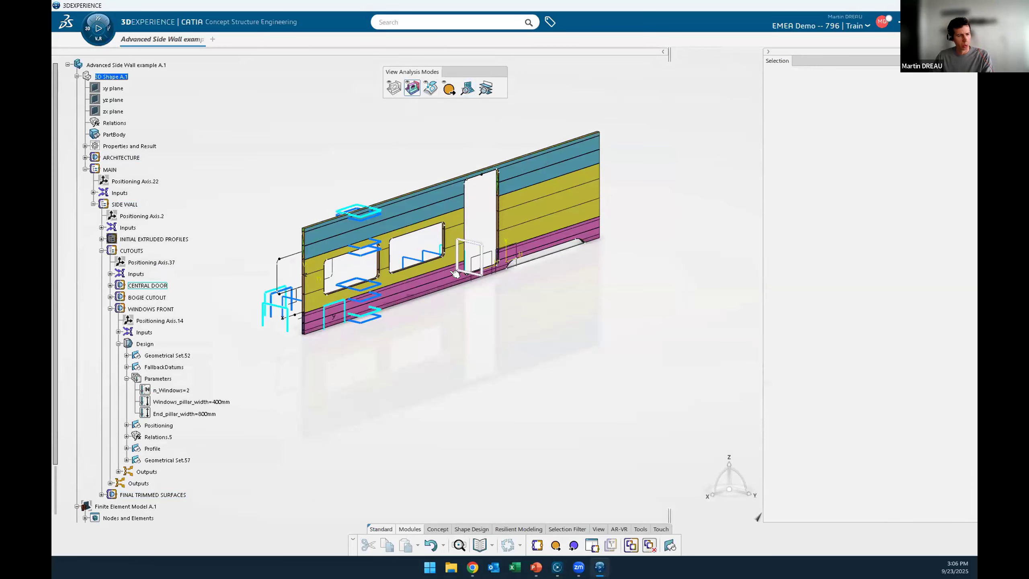
middle_drag(547, 353, 533, 351)
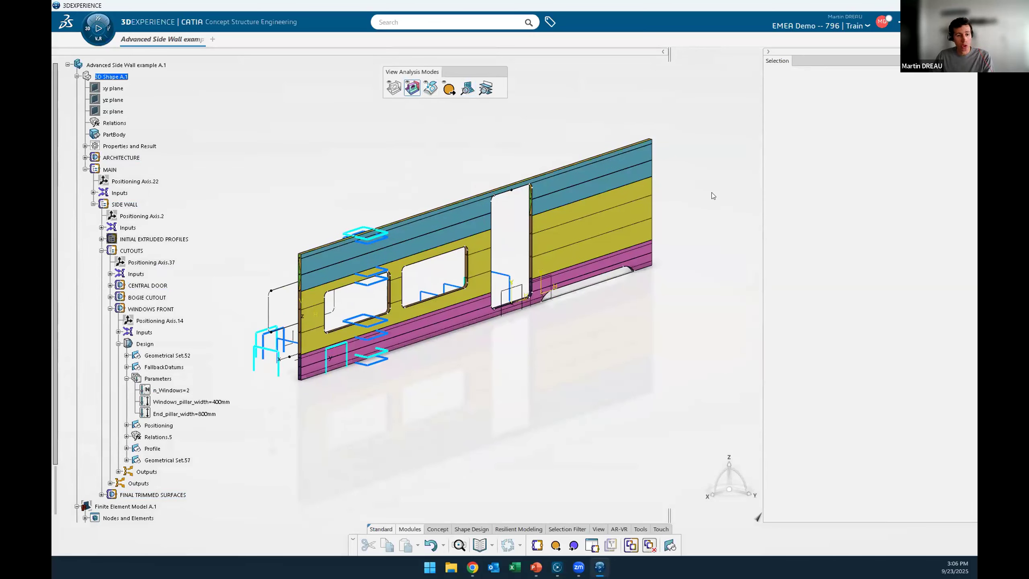
Switch to the mesh view and update the finite element mesh to match the modified side wall geometry.
click(470, 88)
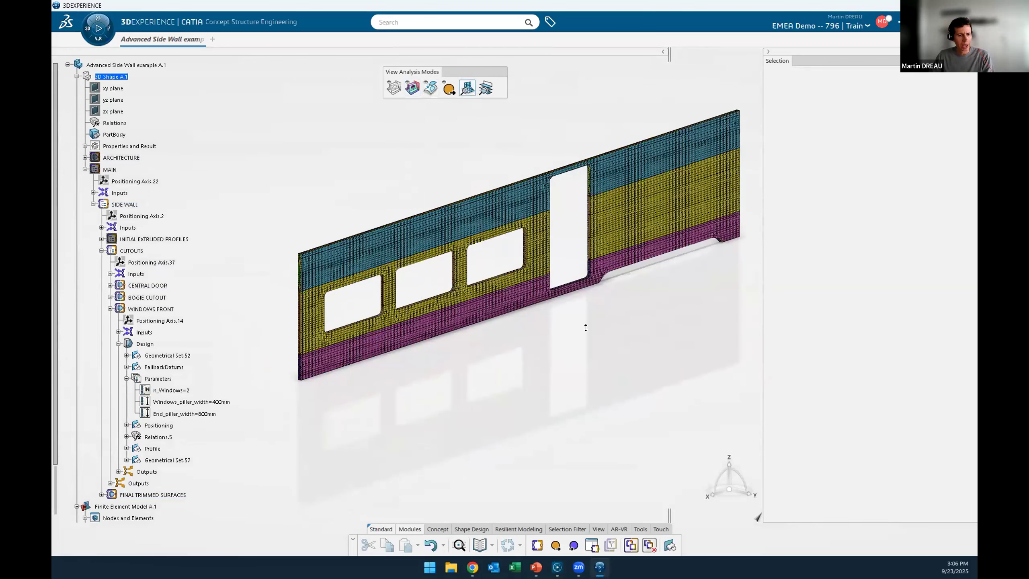
mouse_move(535, 306)
middle_down()
mouse_move(507, 312)
mouse_move(555, 289)
mouse_move(544, 302)
middle_up()
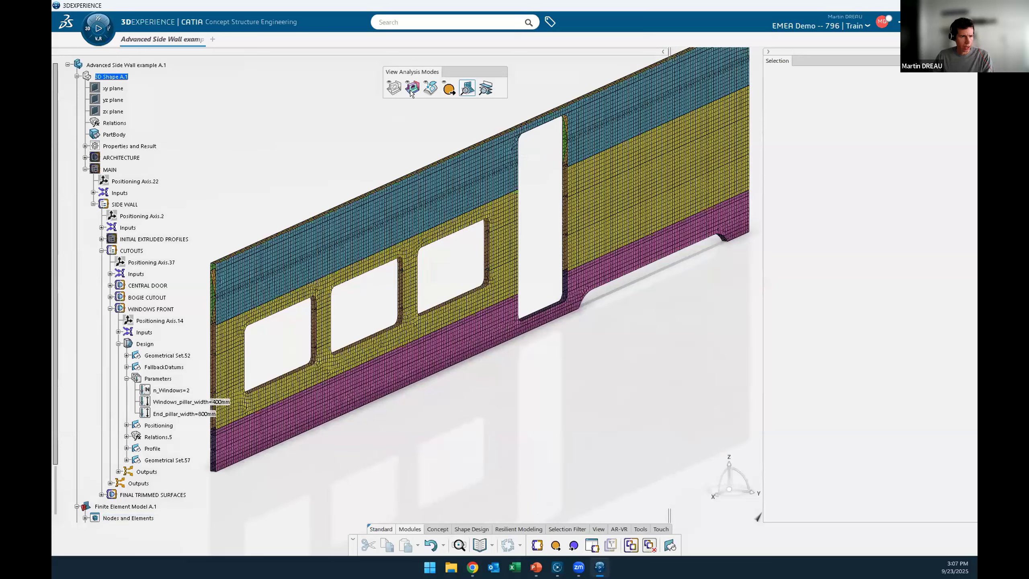
middle_drag(529, 200, 584, 302)
click(442, 530)
click(819, 548)
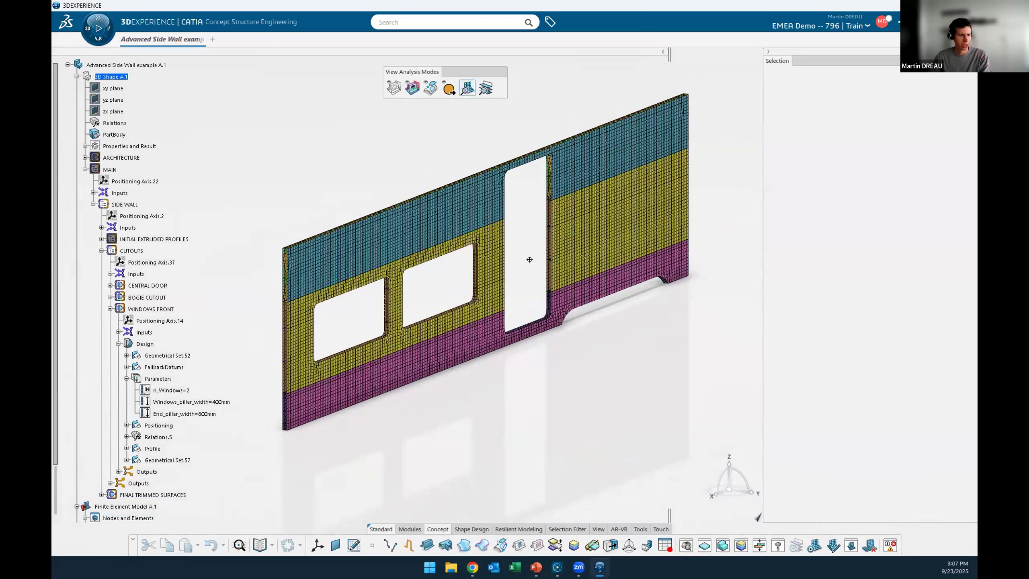
middle_drag(538, 243, 538, 234)
scroll(417, 99, up, 1)
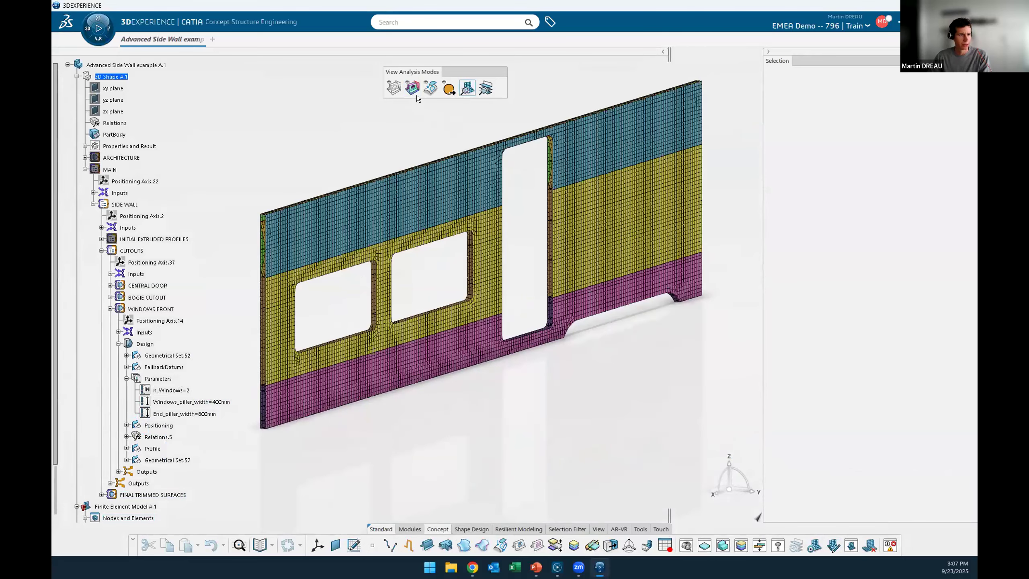
Return to the property color view, collapse the CUTOUTS branch, and select the ARCHITECTURE module to show its planes and properties.
click(417, 96)
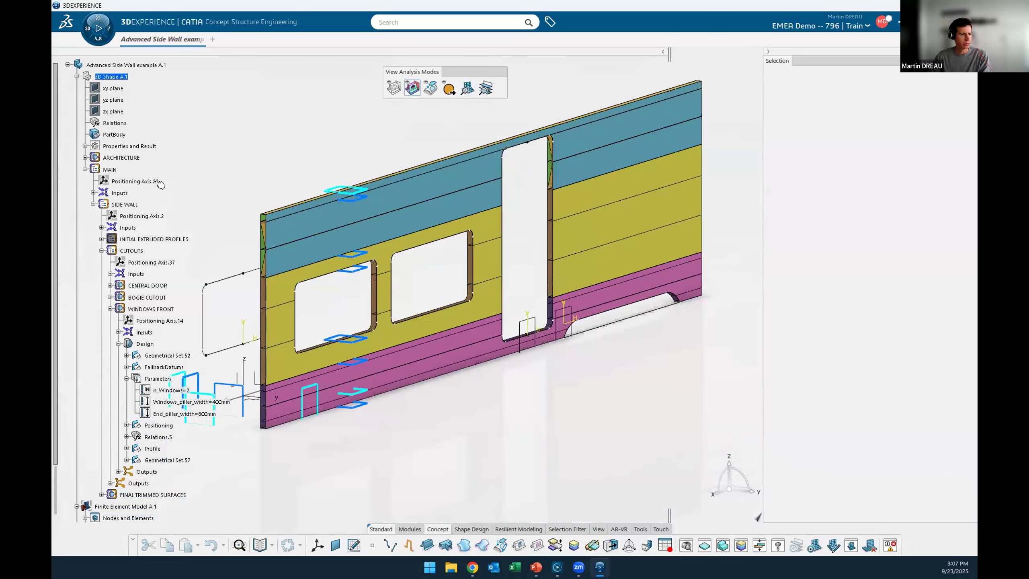
click(101, 251)
middle_drag(500, 360, 505, 387)
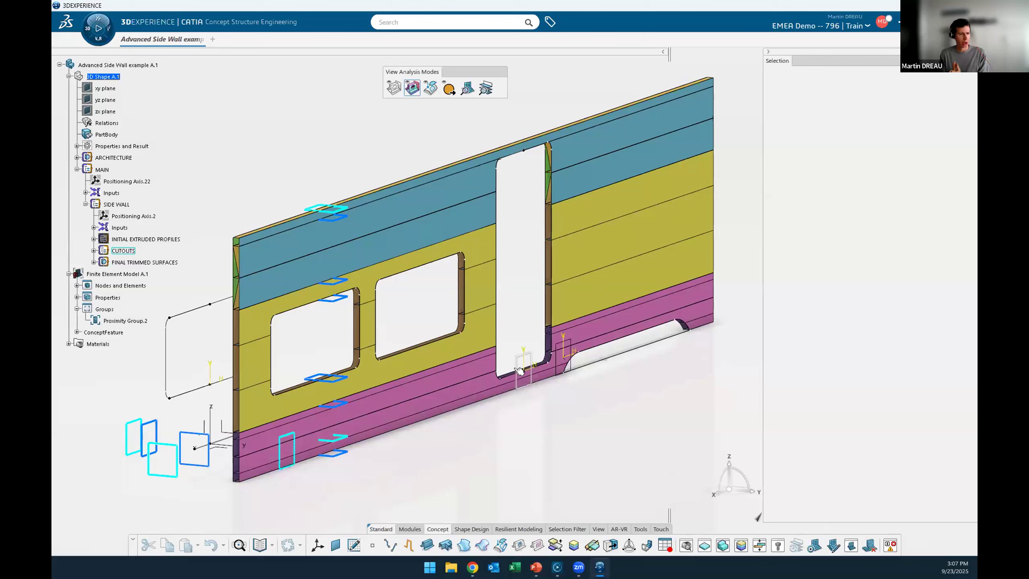
click(130, 158)
scroll(358, 321, down, 2)
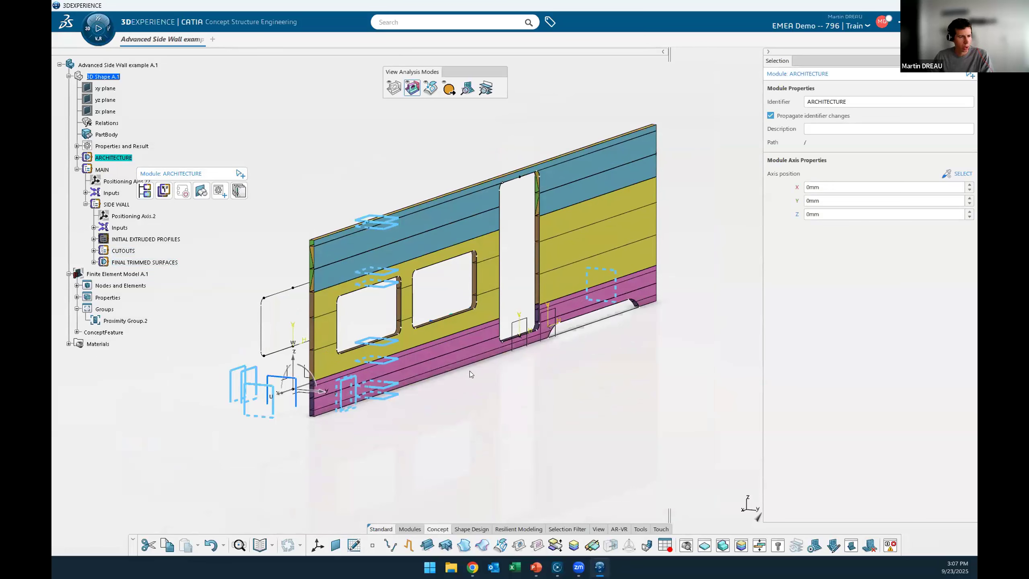
Highlight the geometry of the SIDE WALL module in the model and clear the selection.
click(483, 418)
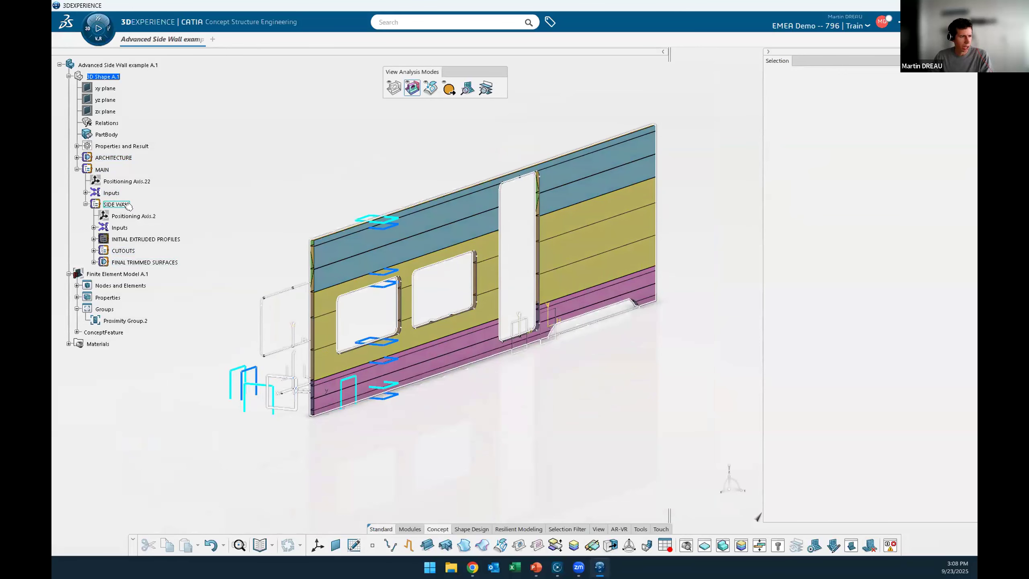
click(116, 204)
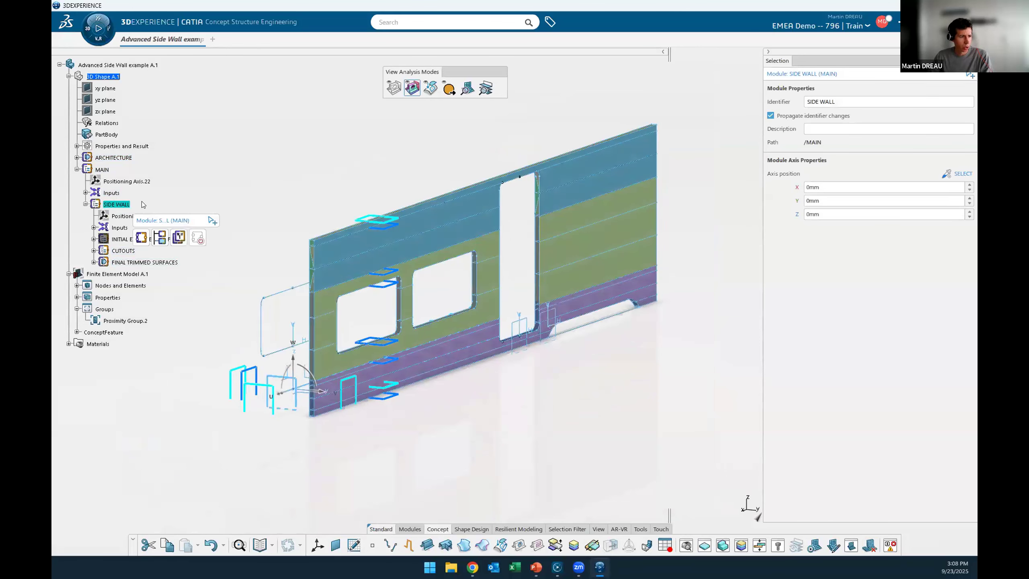
key(Escape)
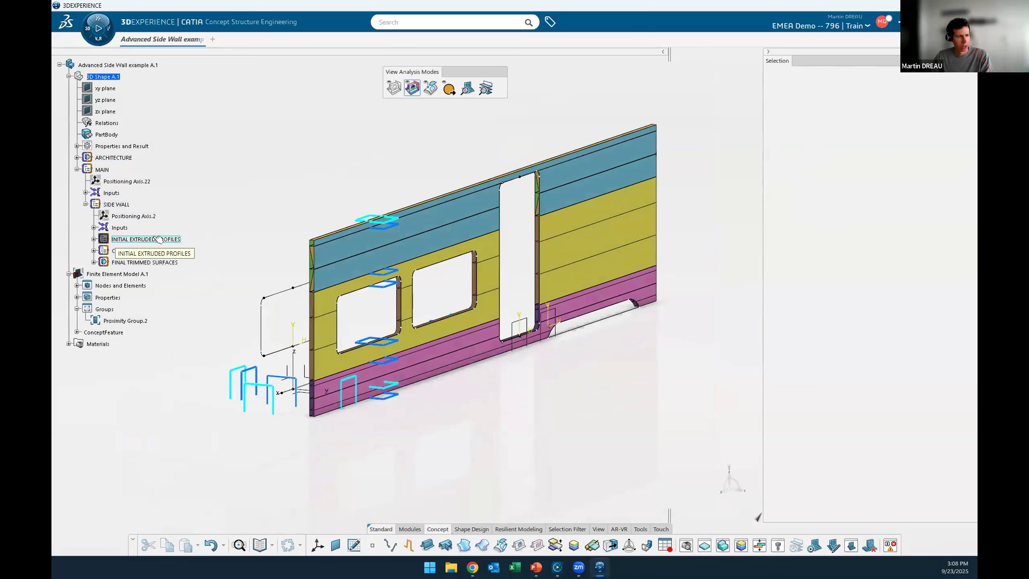
Hide the CUTOUTS and FINAL TRIMMED SURFACES modules and show only the INITIAL EXTRUDED PROFILES geometry.
click(133, 250)
key(space)
click(137, 262)
key(space)
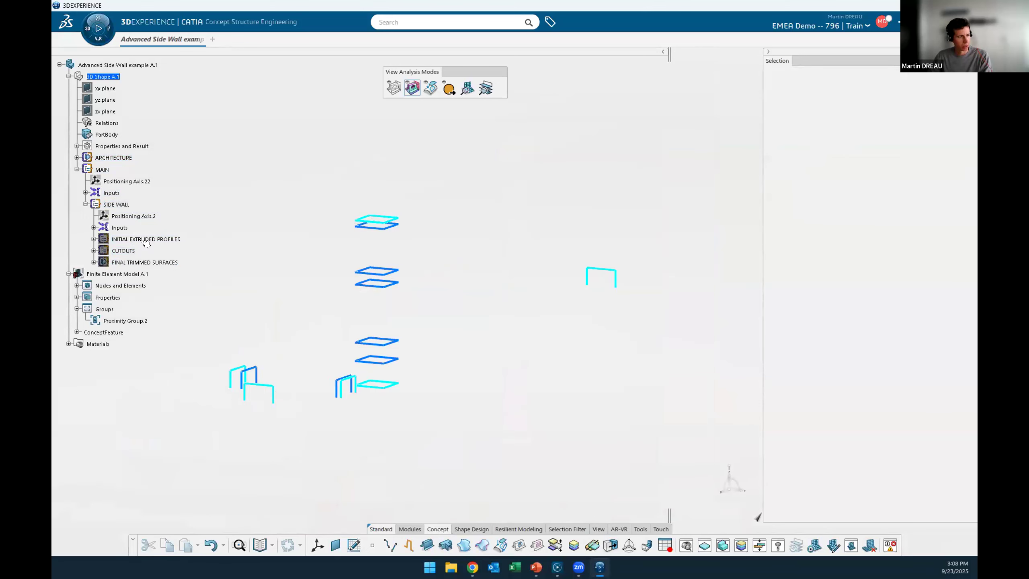
click(146, 243)
key(space)
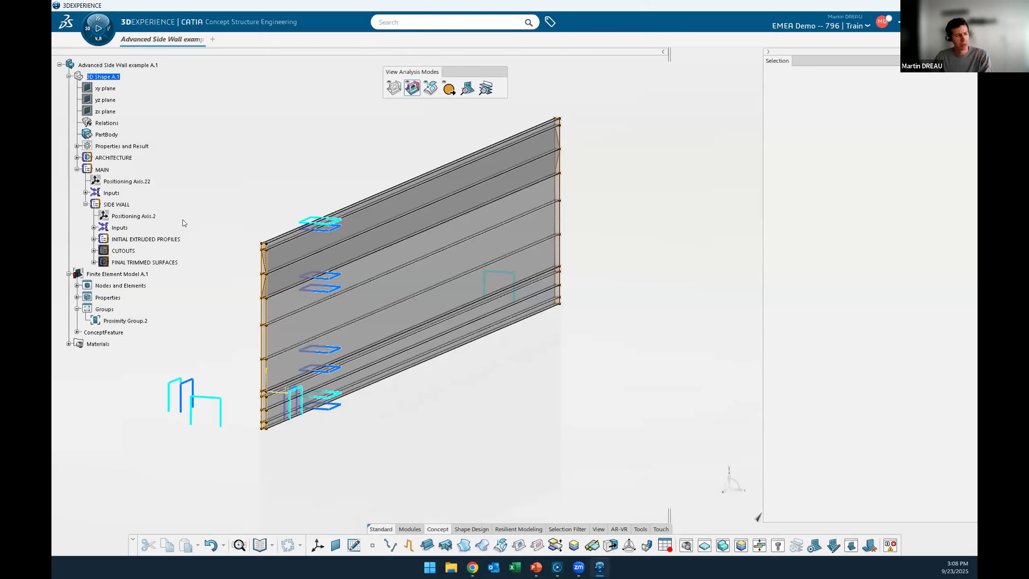
middle_drag(501, 350, 570, 339)
scroll(568, 343, down, 2)
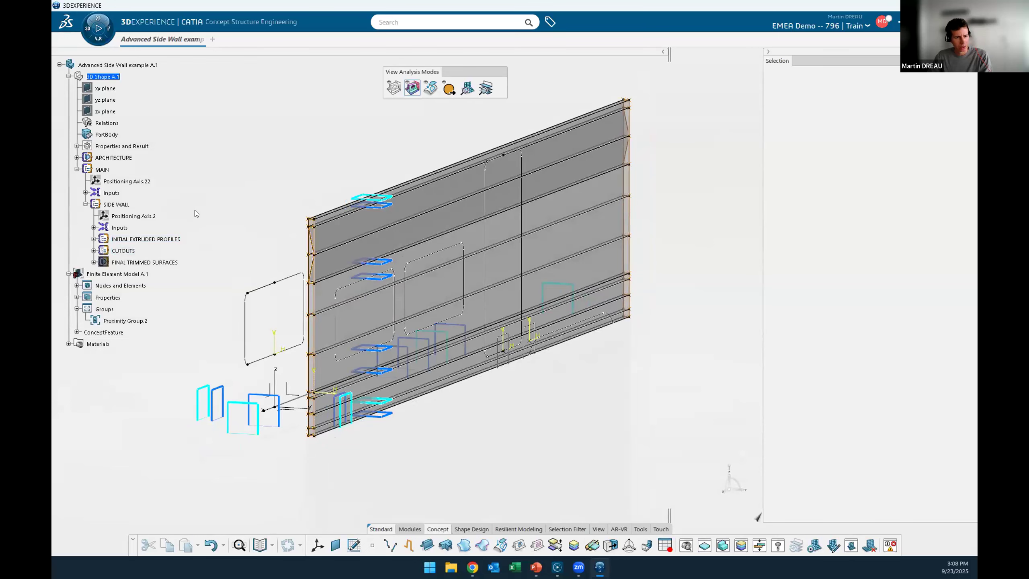
Hide INITIAL EXTRUDED PROFILES to isolate the cutout curves, and show the FINAL TRIMMED SURFACES module again.
key(space)
middle_drag(515, 315, 379, 314)
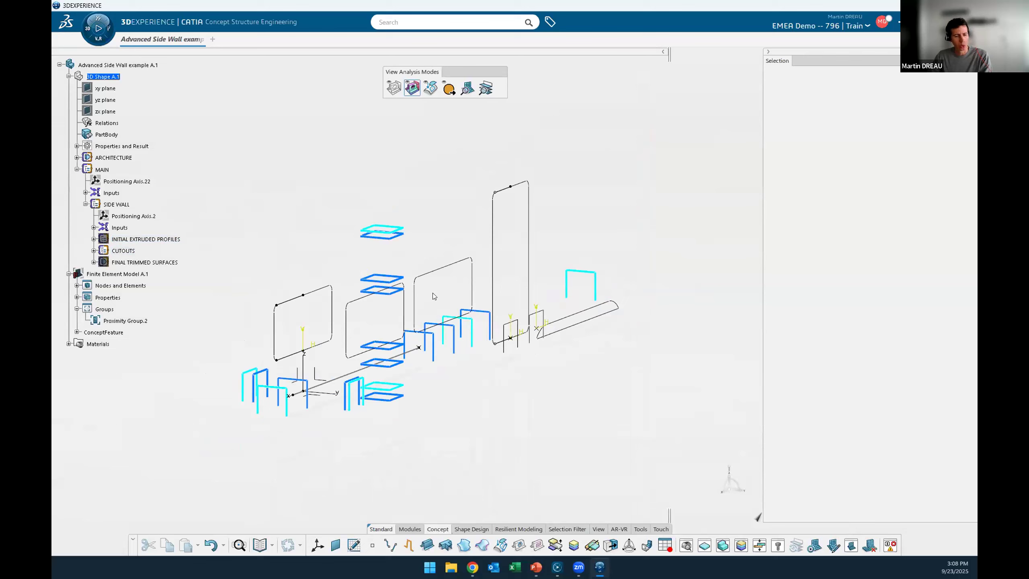
click(149, 262)
key(space)
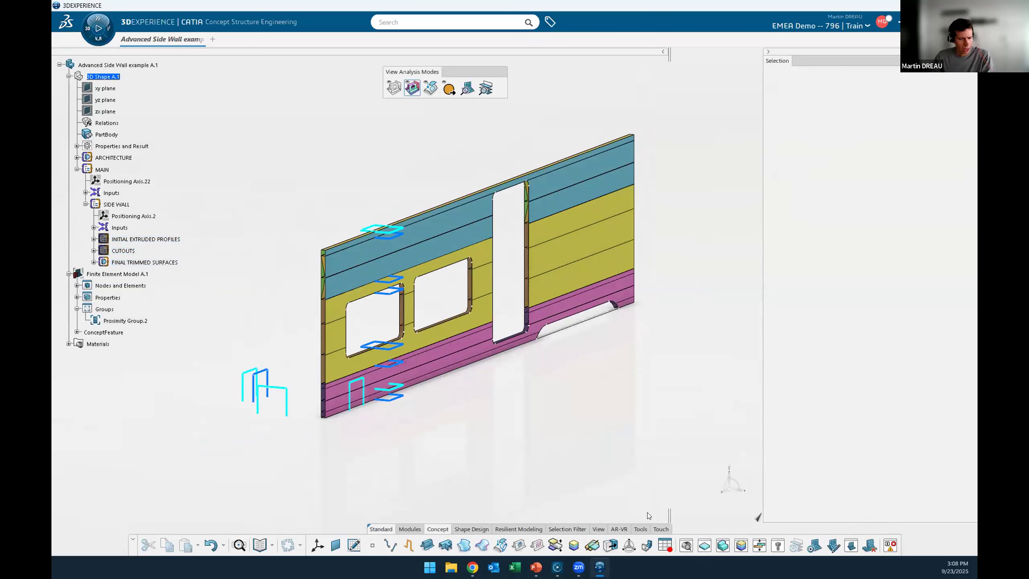
Open the Module Structure Manager, enlarge its window and place it beside the side wall model.
click(410, 529)
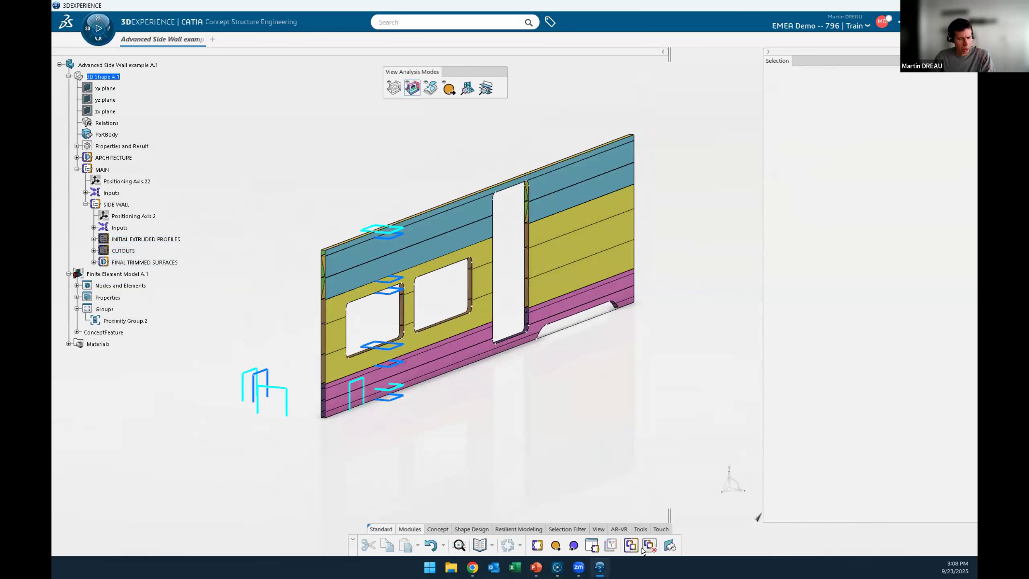
click(594, 546)
drag(688, 109, 803, 111)
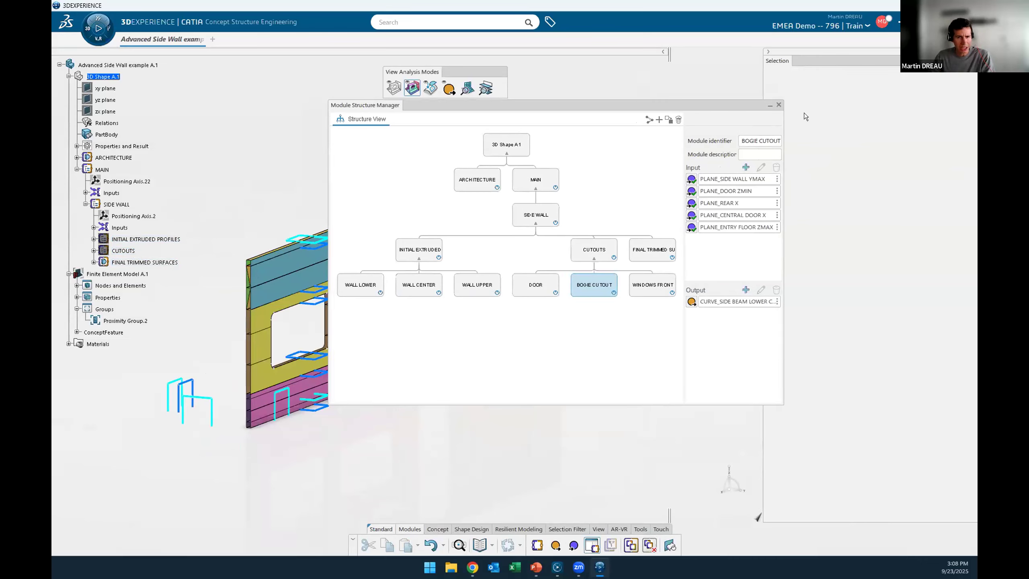
drag(916, 438, 942, 465)
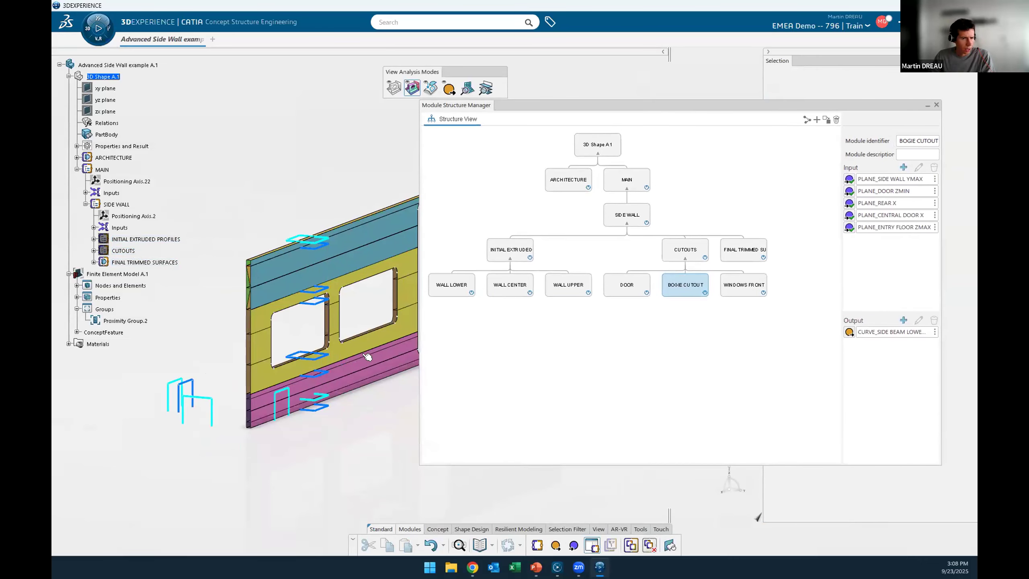
scroll(367, 356, up, 3)
scroll(367, 357, down, 2)
middle_drag(363, 375, 364, 338)
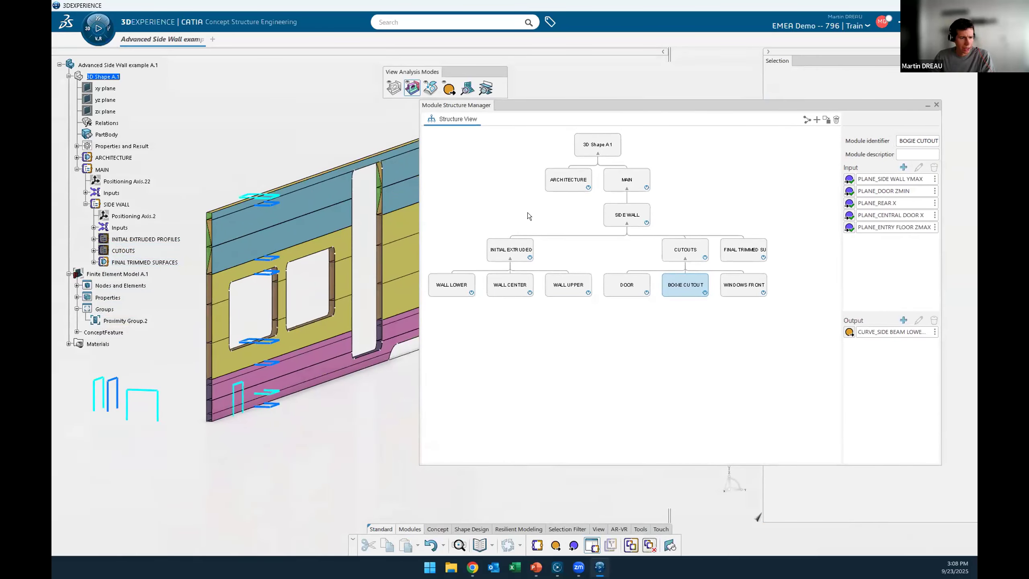
Inspect the inputs and layers of the SIDE WALL module and narrow the structure window to uncover the wall.
click(574, 179)
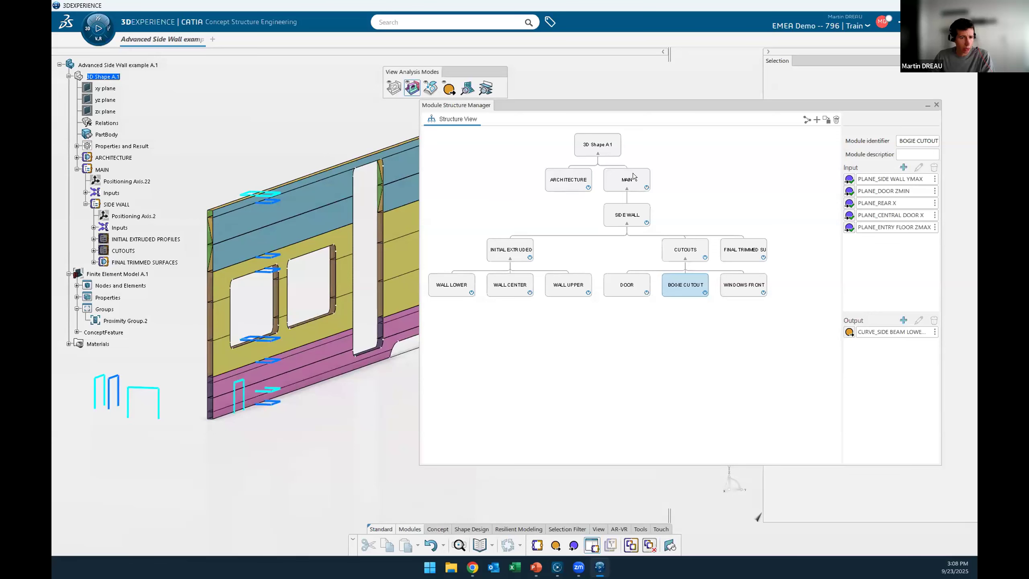
click(641, 214)
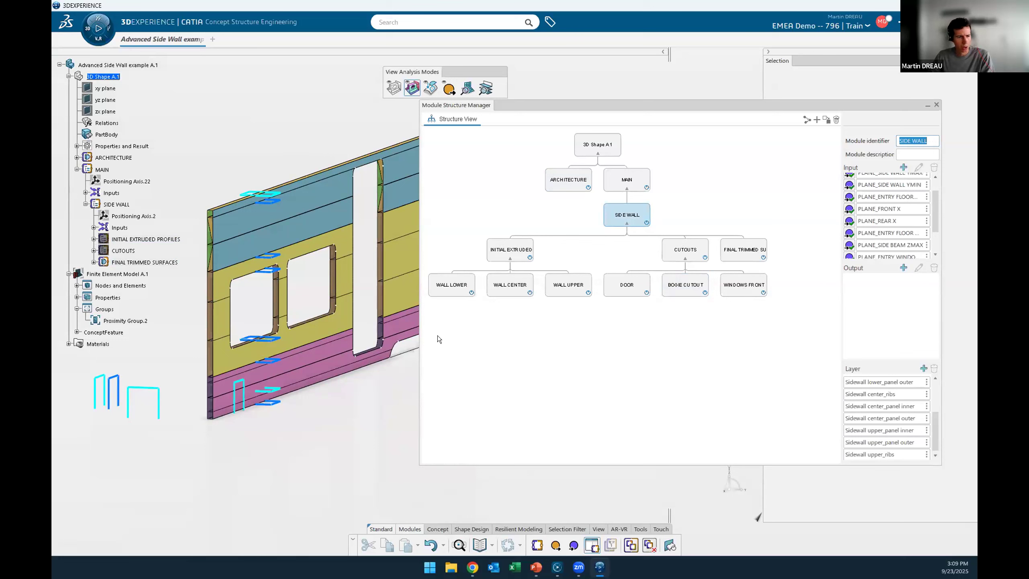
middle_drag(403, 371, 362, 422)
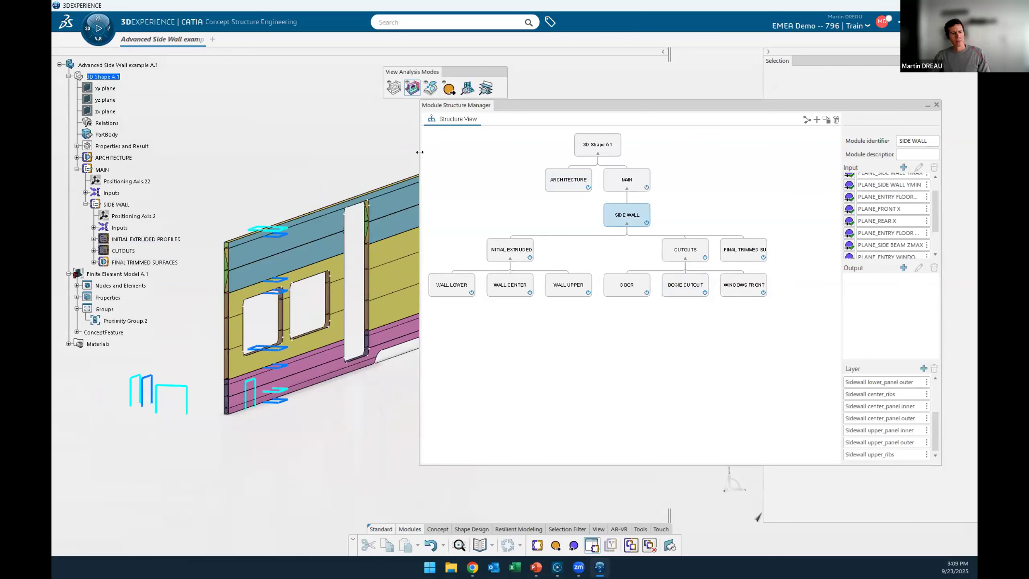
drag(419, 159, 462, 162)
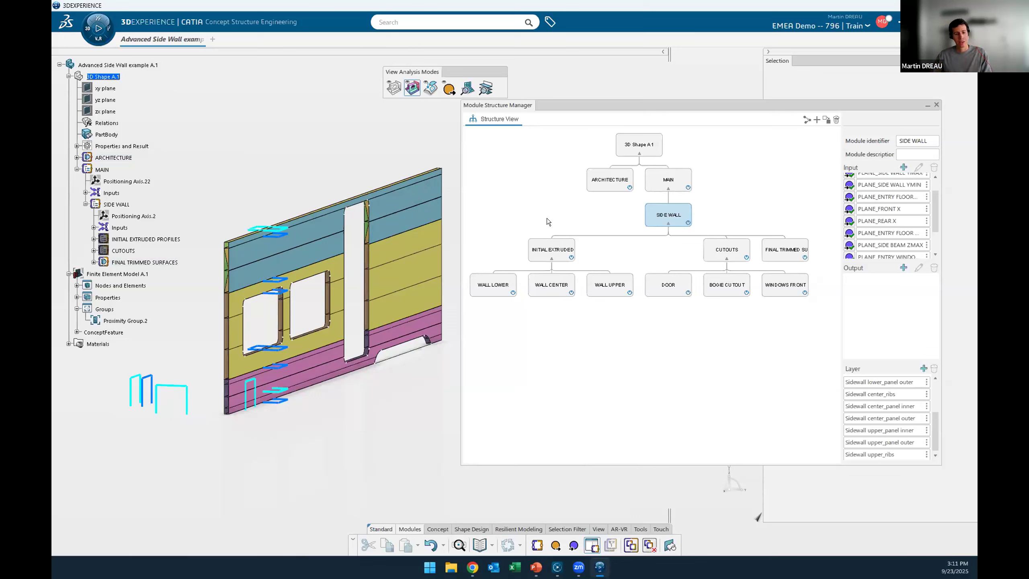
Display the inputs and outputs of the BOGIE CUTOUT and DOOR modules and show the CUTOUTS geometry in the model.
click(713, 284)
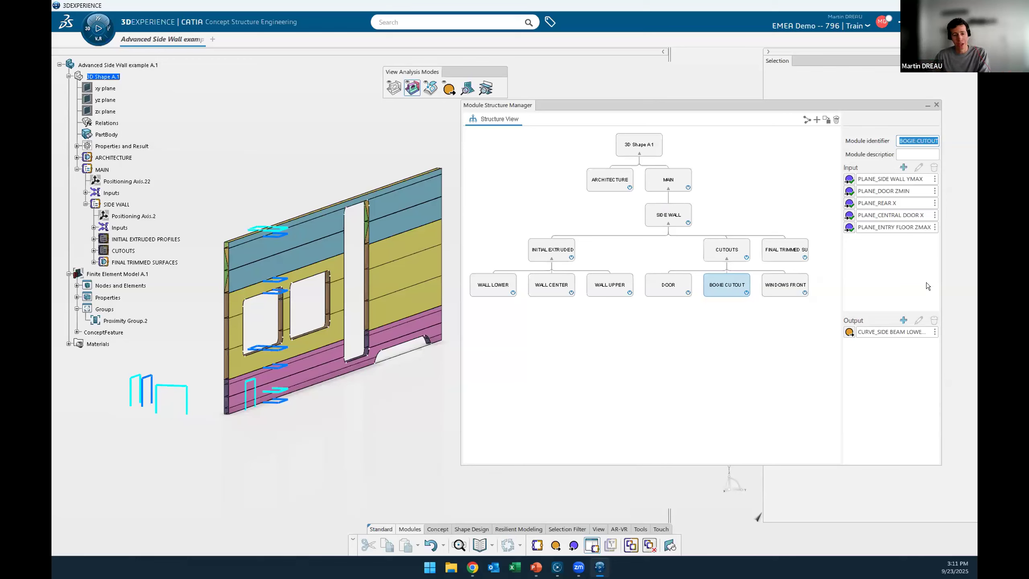
click(663, 274)
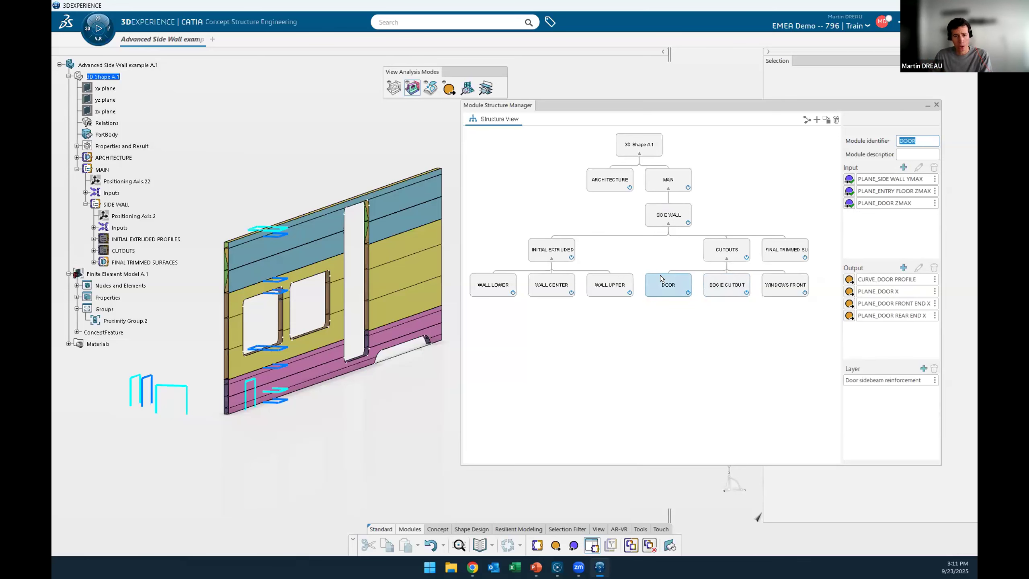
middle_drag(446, 367, 432, 347)
right_click(124, 251)
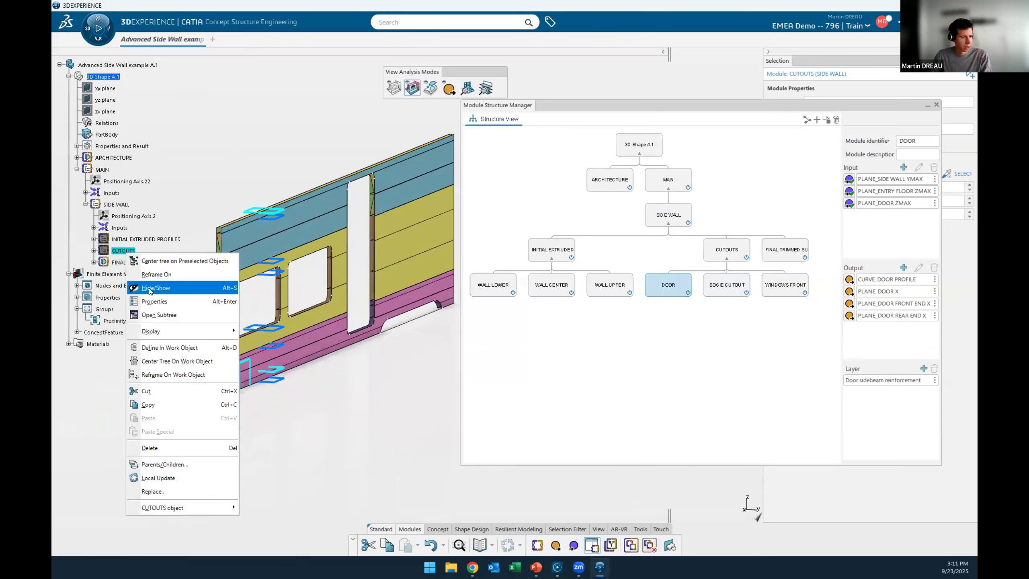
click(149, 288)
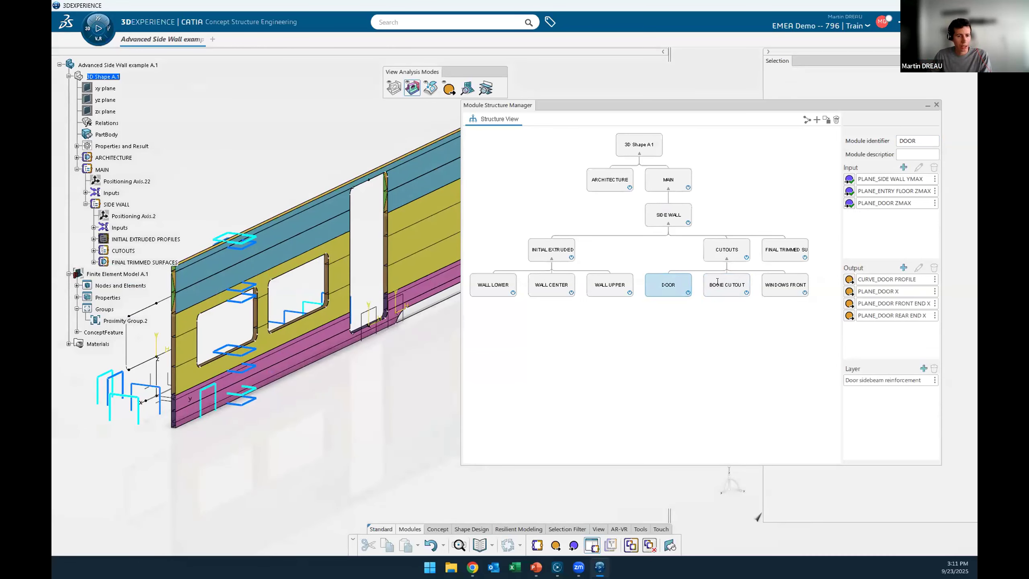
Highlight the DOOR module's input planes PLANE_DOOR ZMAX, PLANE_SIDE WALL YMAX and PLANE_ENTRY FLOOR ZMAX in the model.
click(881, 204)
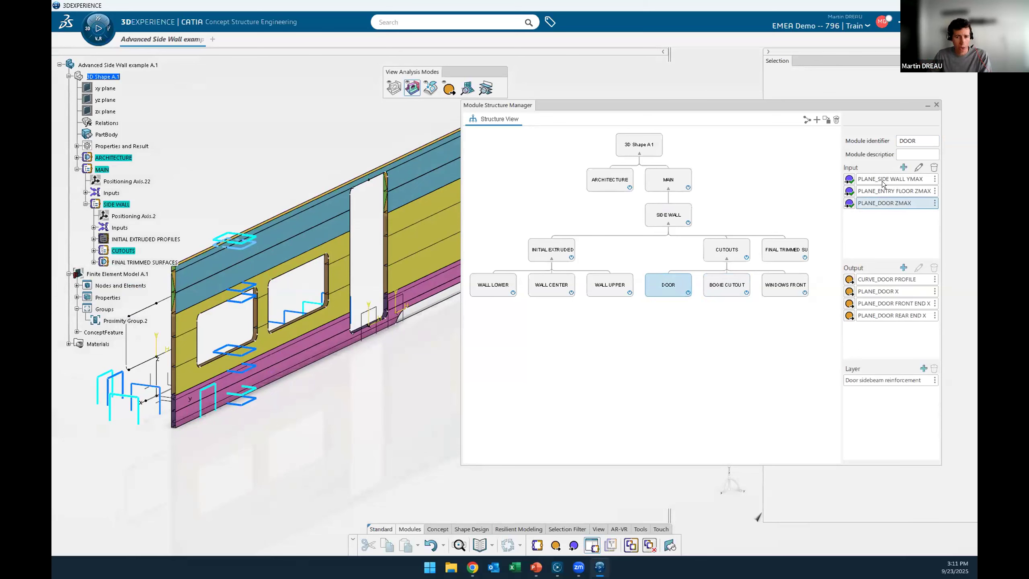
click(883, 182)
middle_drag(406, 348, 426, 338)
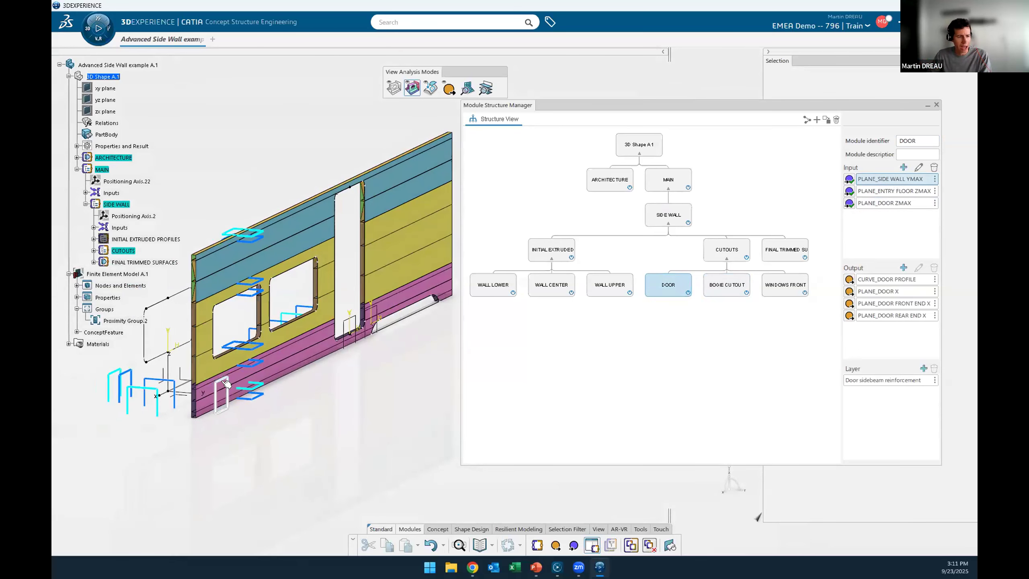
click(890, 192)
middle_drag(420, 361, 407, 369)
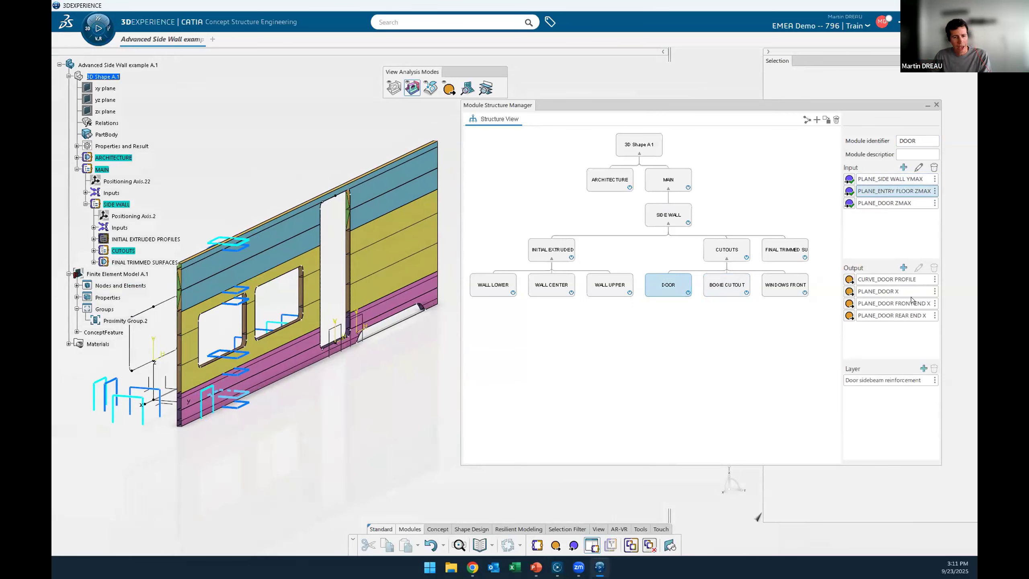
Highlight the DOOR module's outputs CURVE_DOOR PROFILE and PLANE_DOOR X and examine them around the door opening.
click(874, 283)
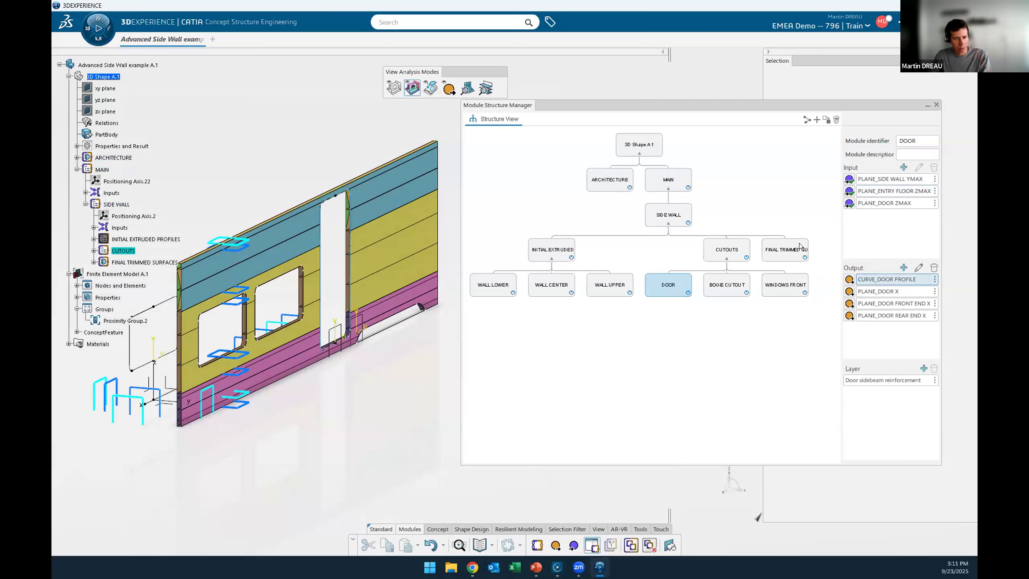
click(881, 292)
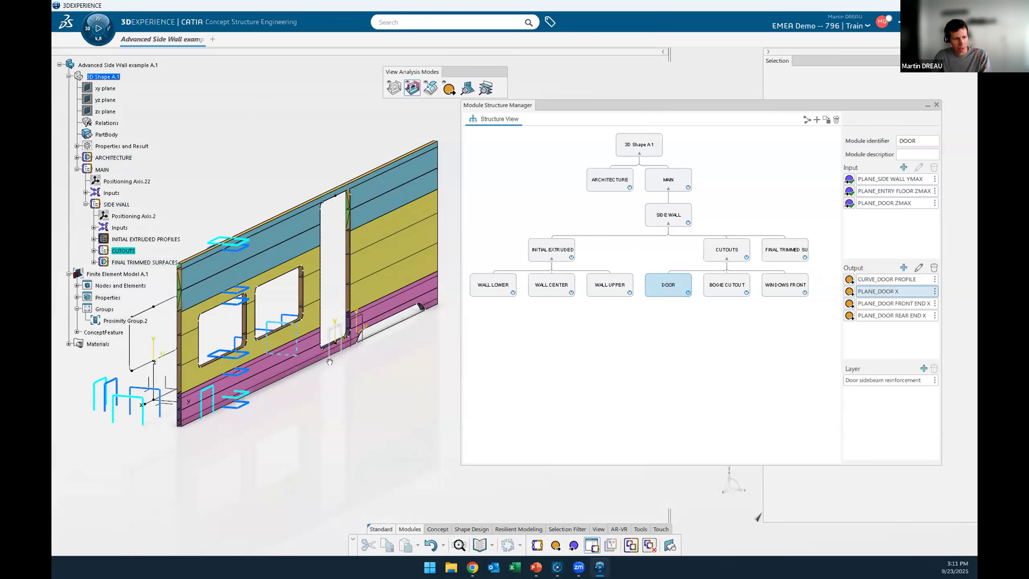
scroll(330, 361, up, 3)
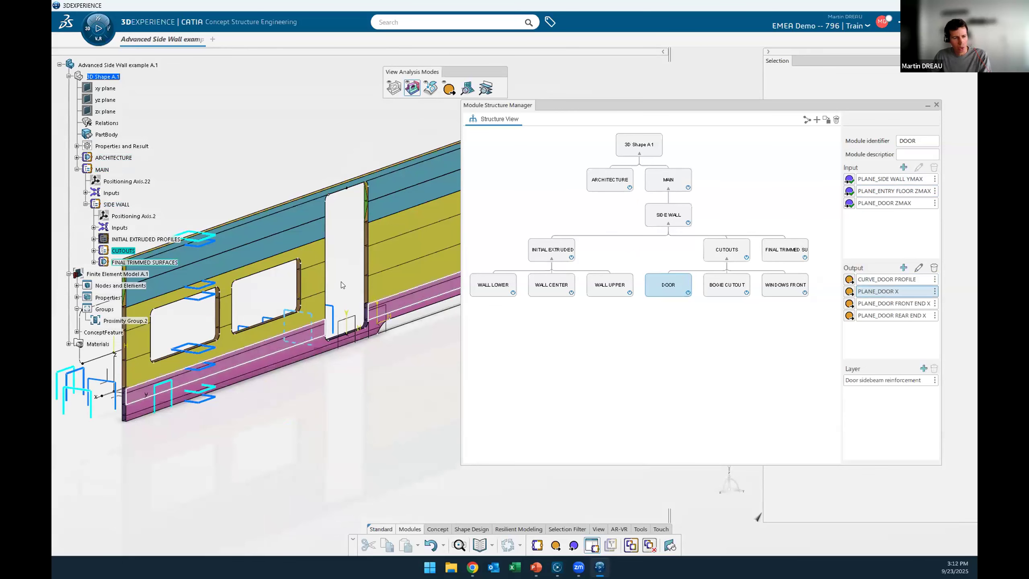
middle_drag(289, 373, 365, 426)
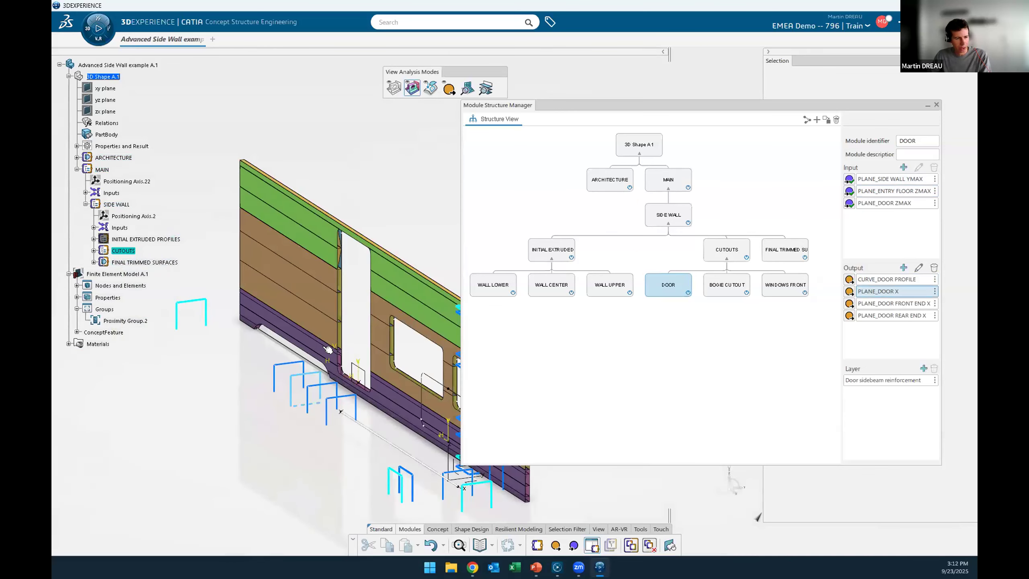
Preview PLANE_CENTRAL DOOR with an offset of -8000 mm and discard the change.
middle_drag(328, 350, 343, 315)
double_click(323, 339)
middle_drag(210, 374, 624, 332)
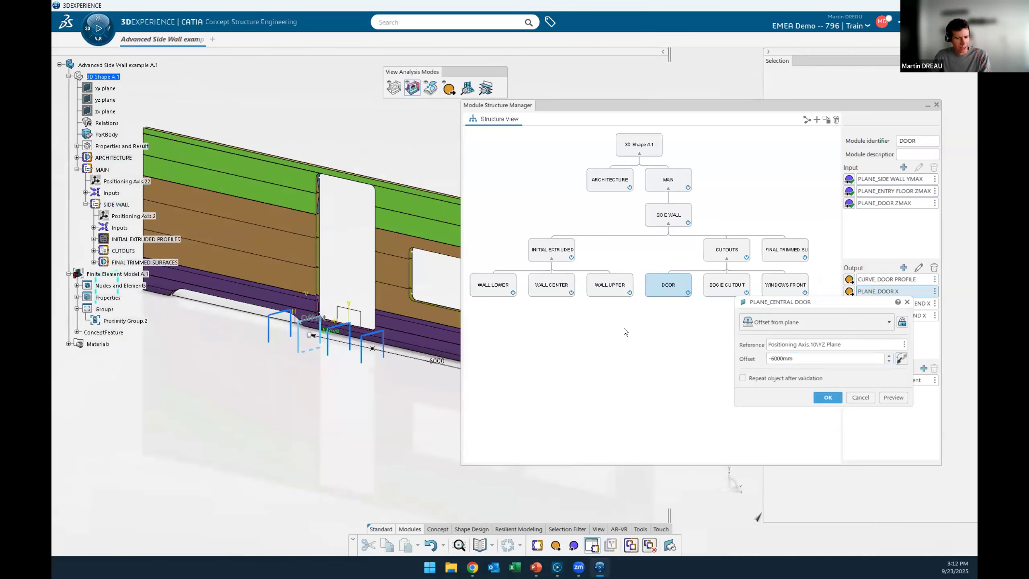
click(820, 354)
key(ctrl+a)
text(-8000)
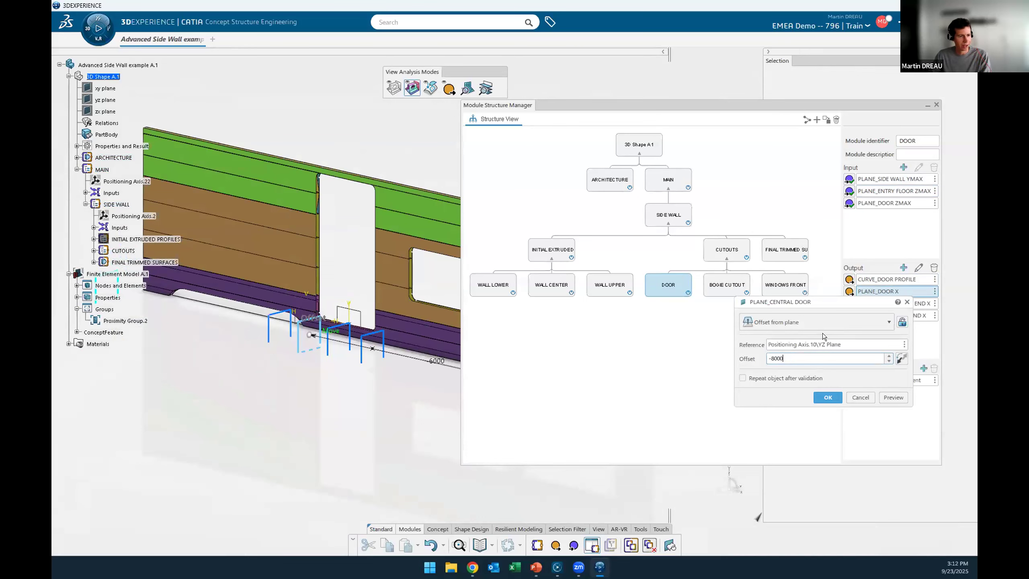
key(Return)
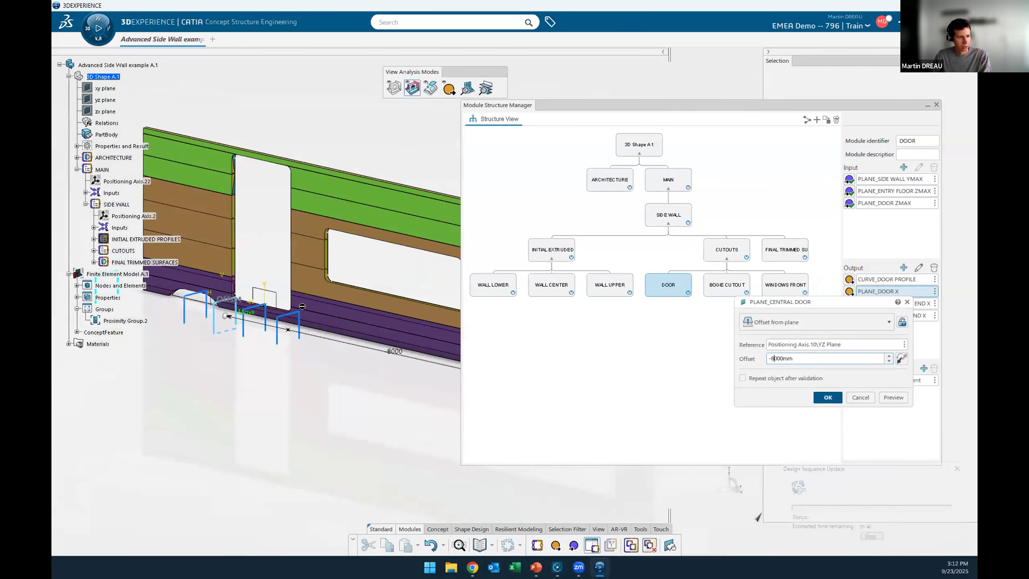
middle_drag(376, 341, 327, 286)
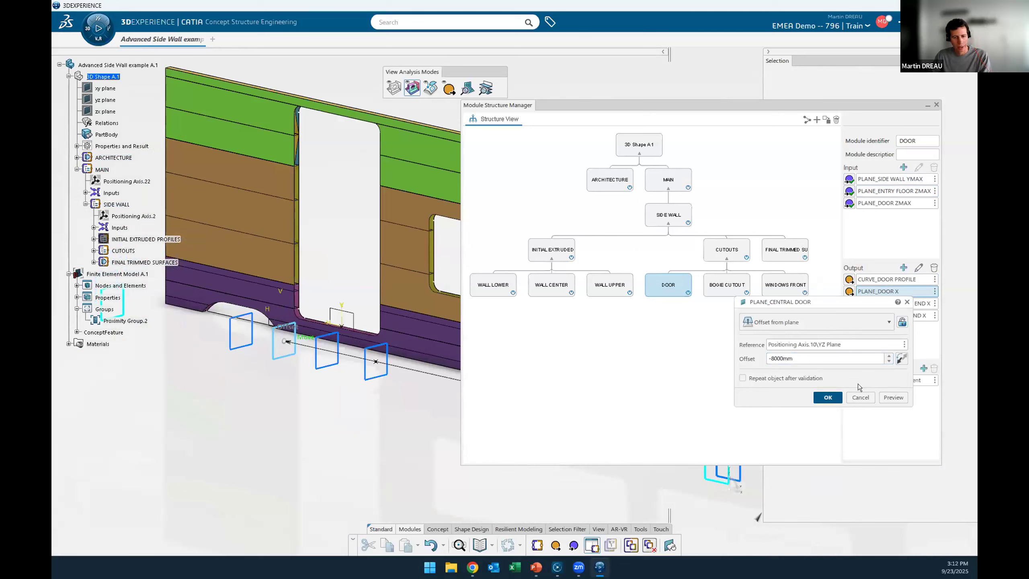
click(860, 397)
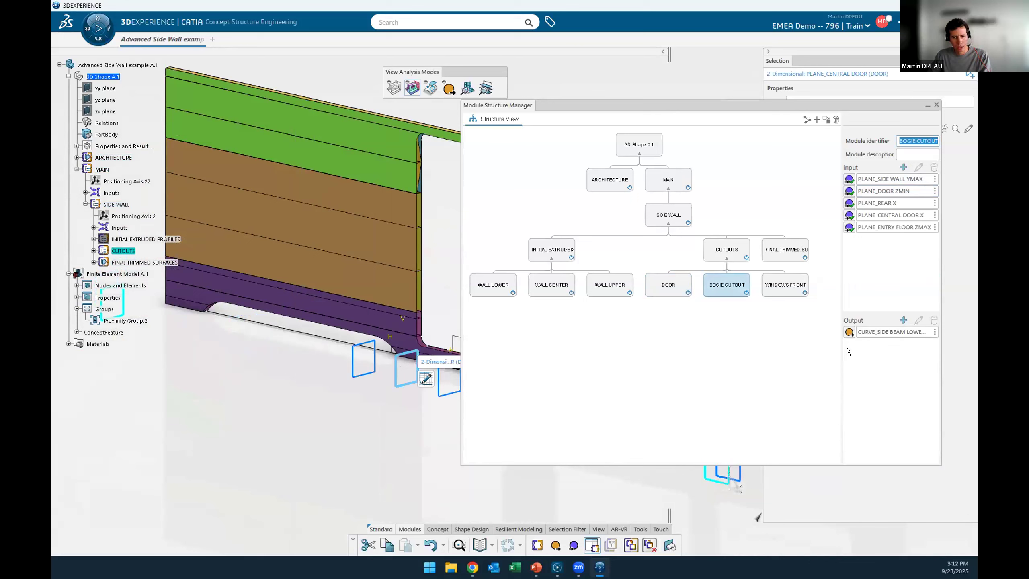
Review the DOOR and BOGIE CUTOUT module inputs, close the Module Structure Manager and clear the plane selection.
click(673, 283)
click(727, 281)
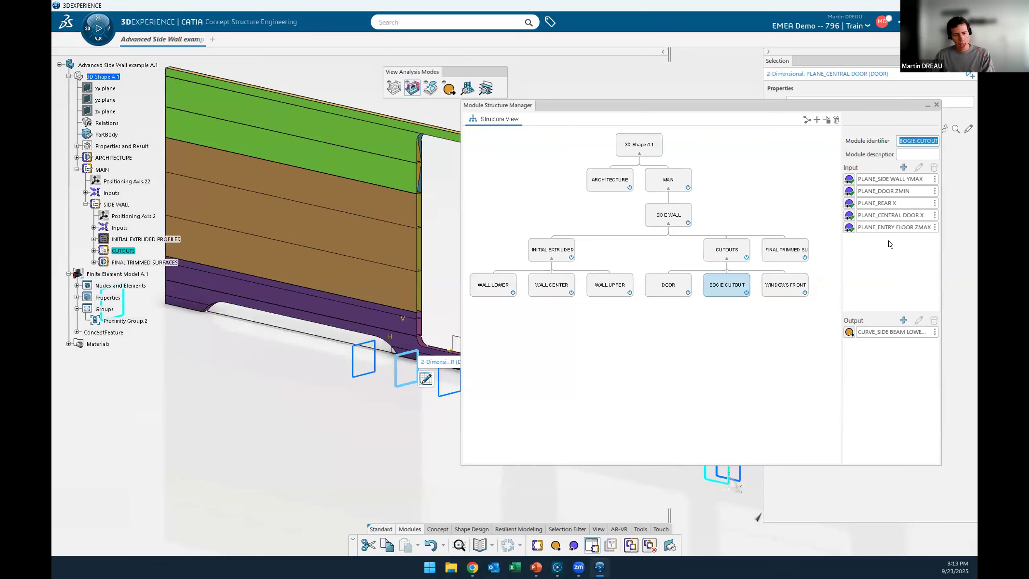
click(937, 105)
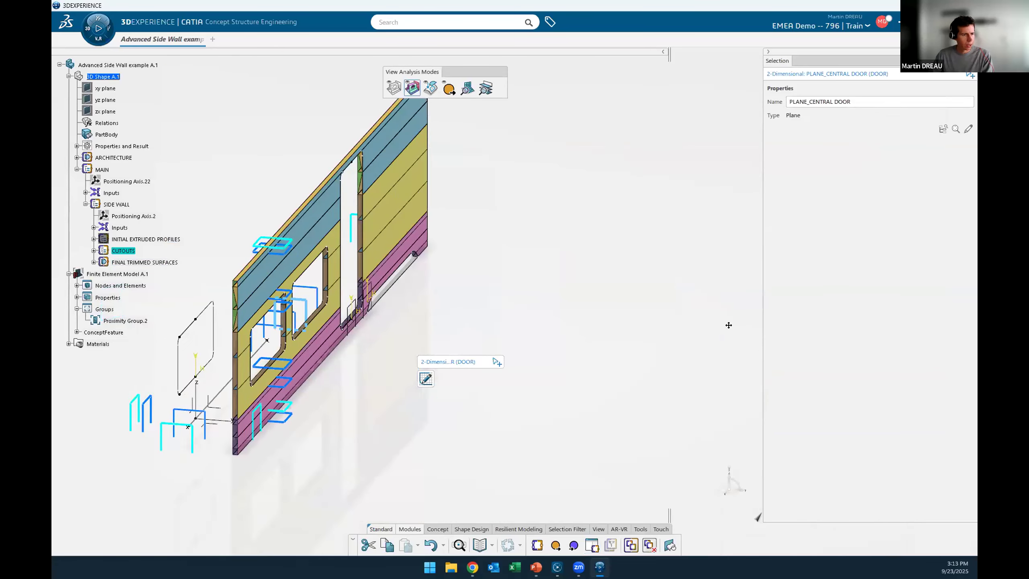
click(419, 128)
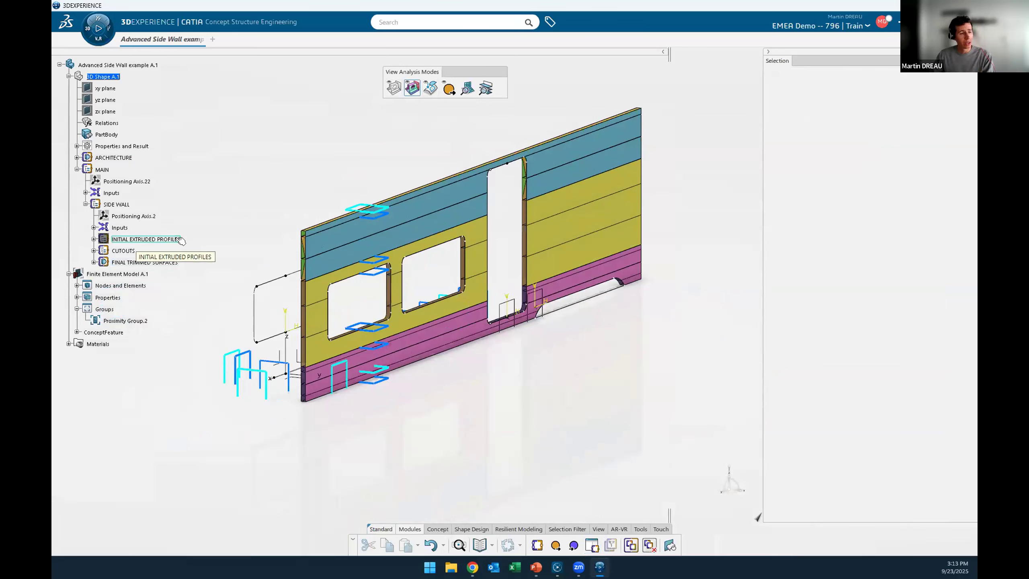
Expand and show the INITIAL EXTRUDED PROFILES module, and hide the FINAL TRIMMED SURFACES and CUTOUTS modules.
middle_drag(476, 275, 435, 266)
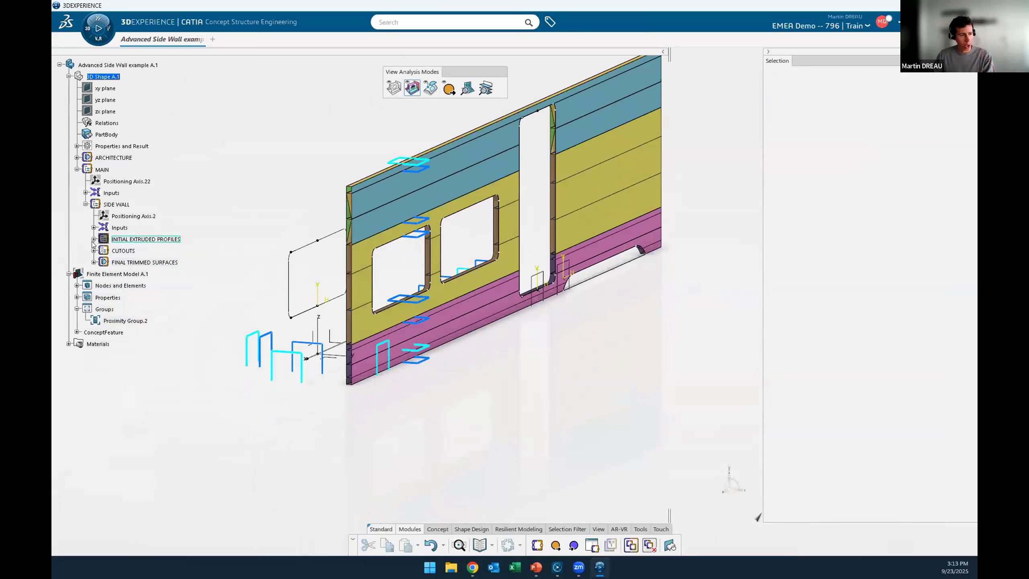
click(157, 240)
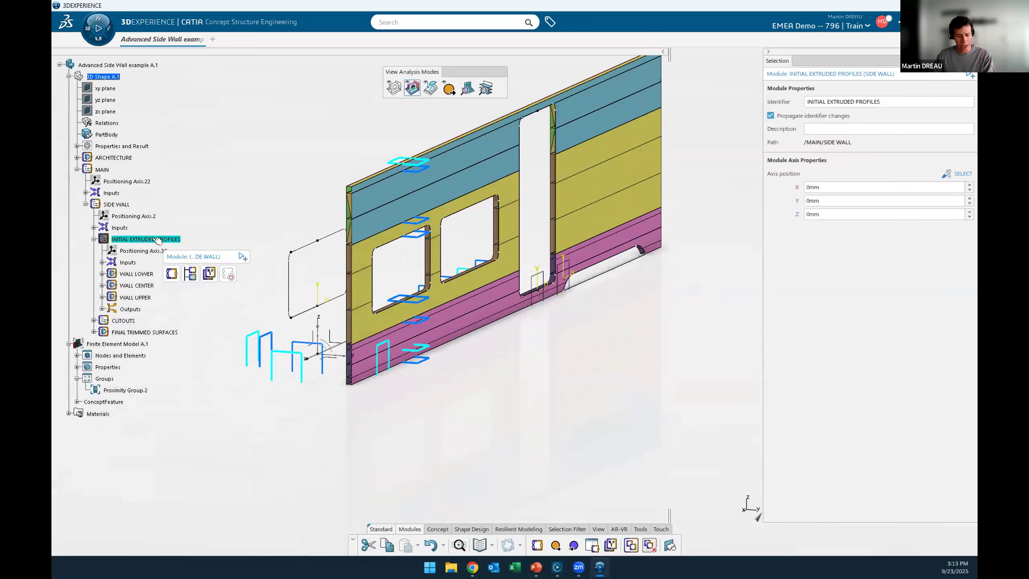
double_click(157, 239)
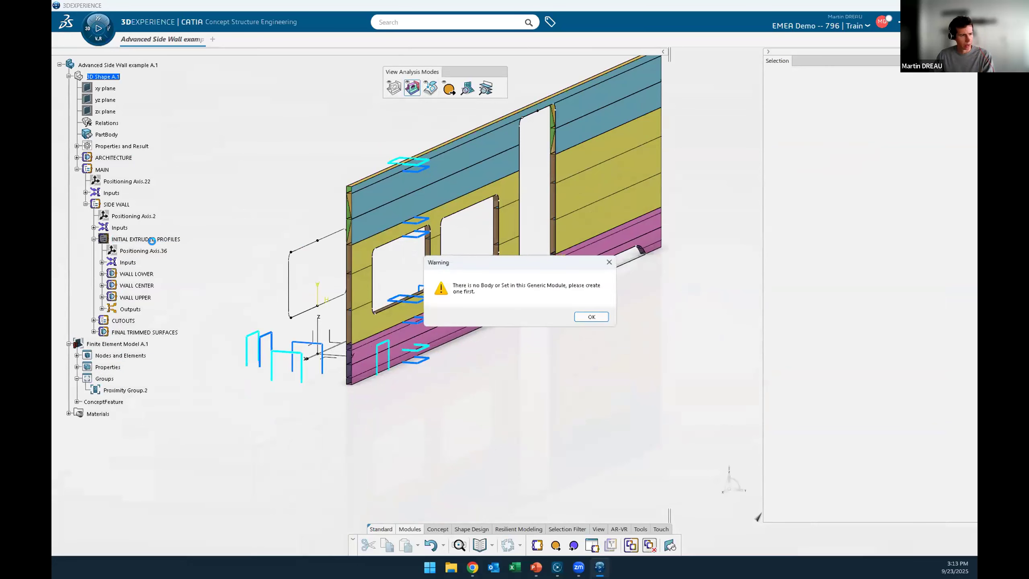
click(580, 318)
double_click(181, 243)
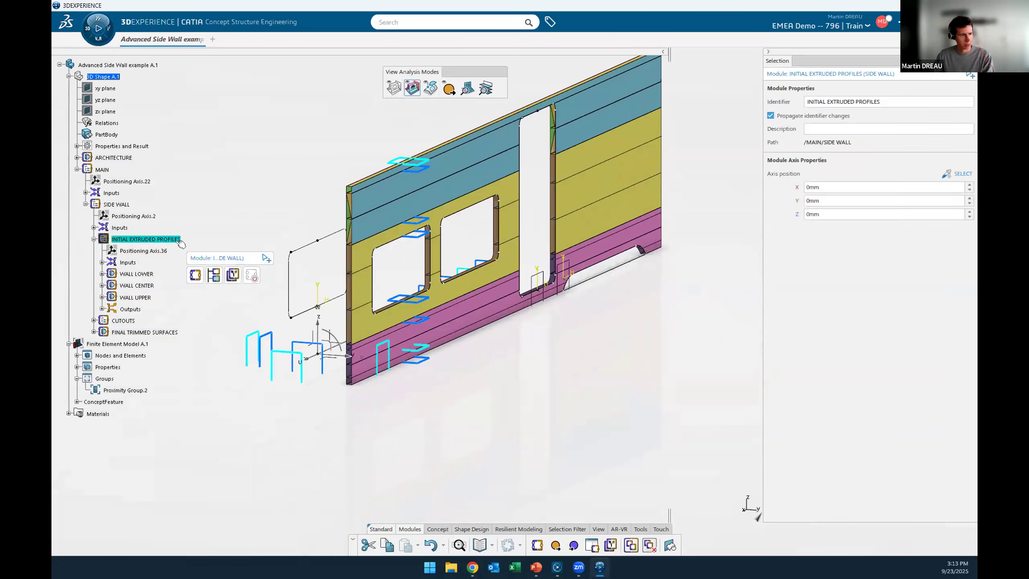
click(131, 333)
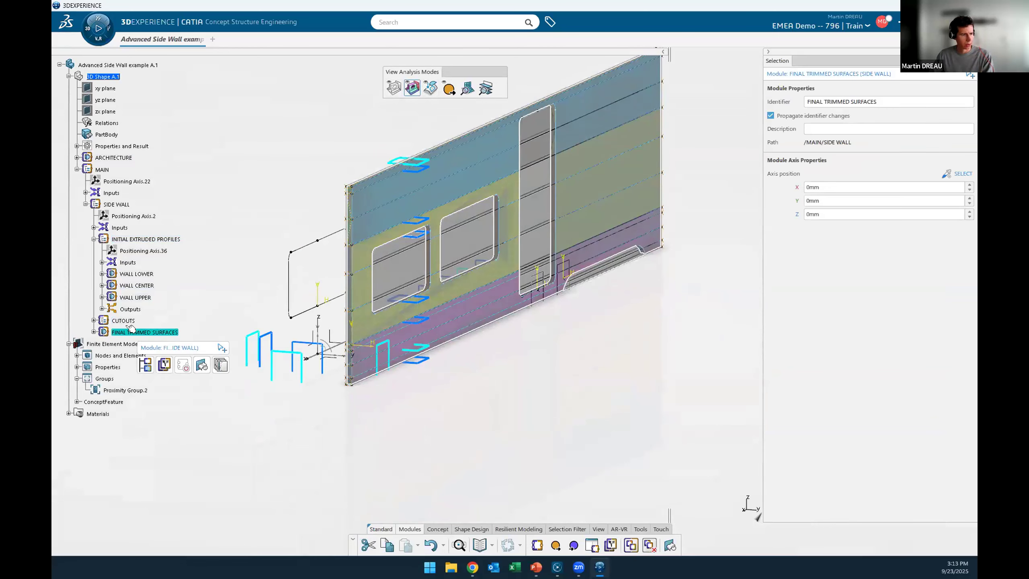
key(space)
click(130, 322)
key(space)
middle_drag(597, 298, 604, 299)
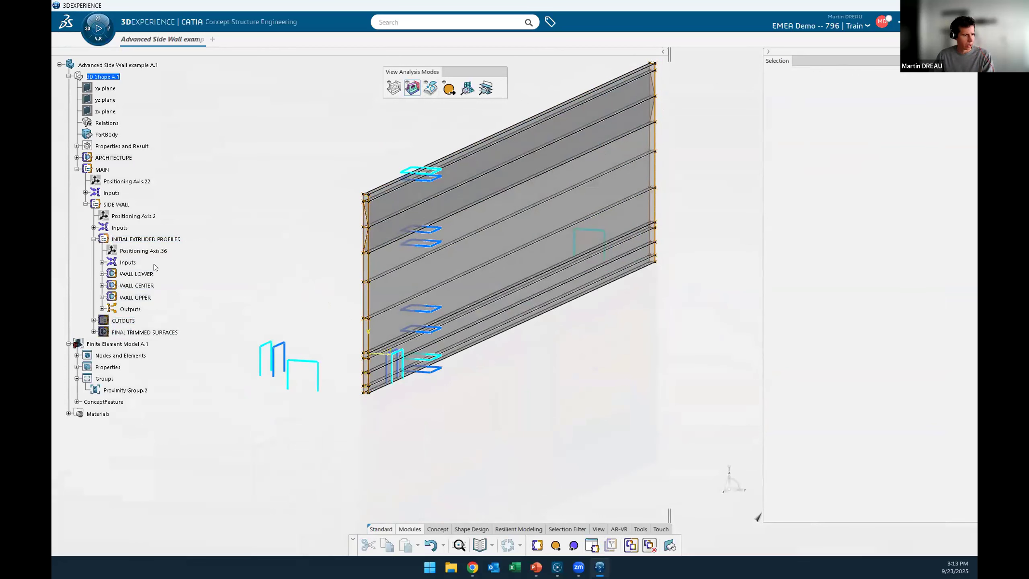
Hide the WALL LOWER and WALL UPPER modules to isolate WALL CENTER.
click(137, 274)
key(space)
click(135, 297)
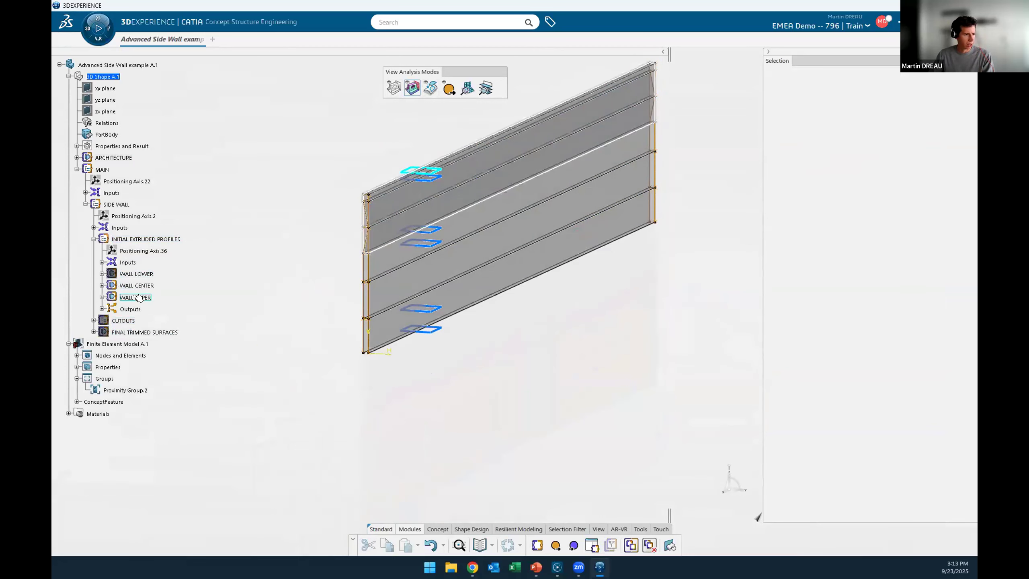
key(space)
middle_drag(476, 339, 497, 317)
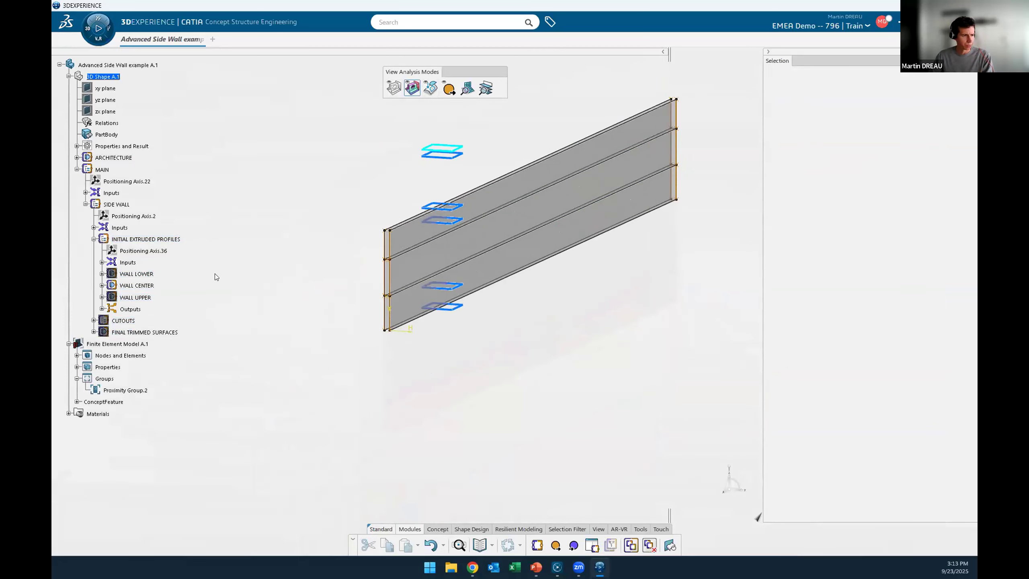
middle_drag(632, 302, 631, 268)
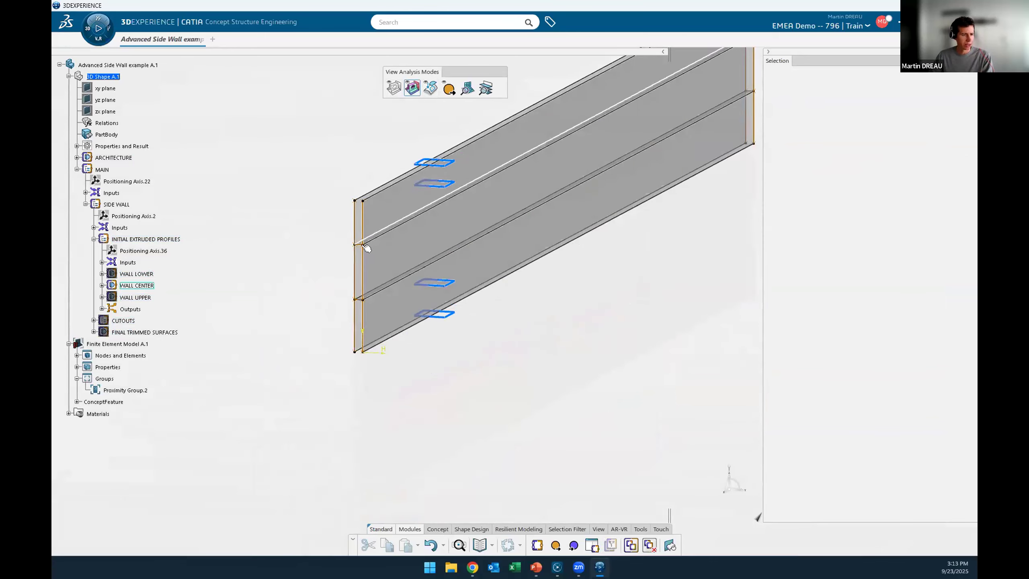
Create an alternative of the WALL CENTER module and activate the new alternative.
click(128, 287)
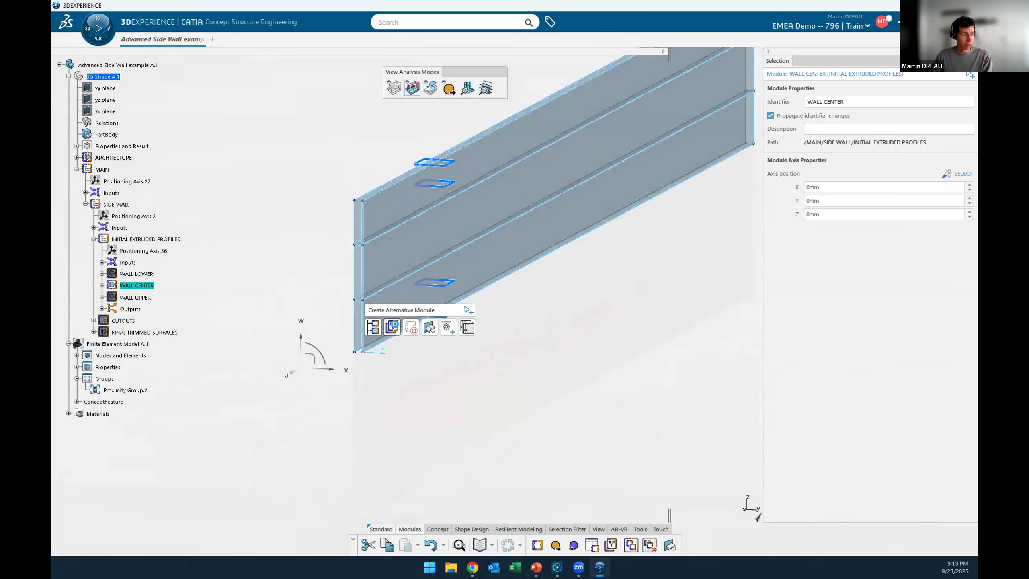
click(393, 327)
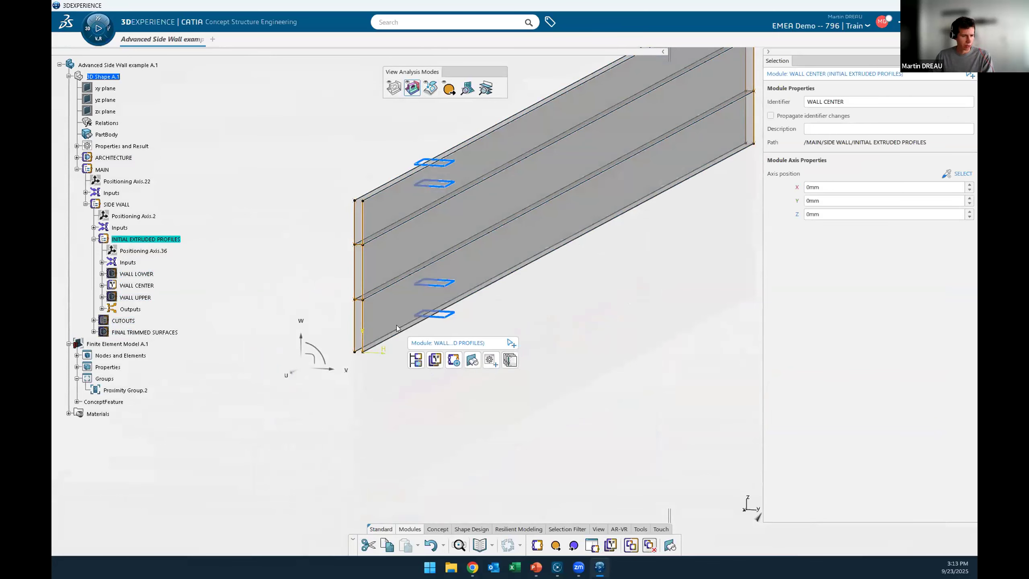
click(103, 285)
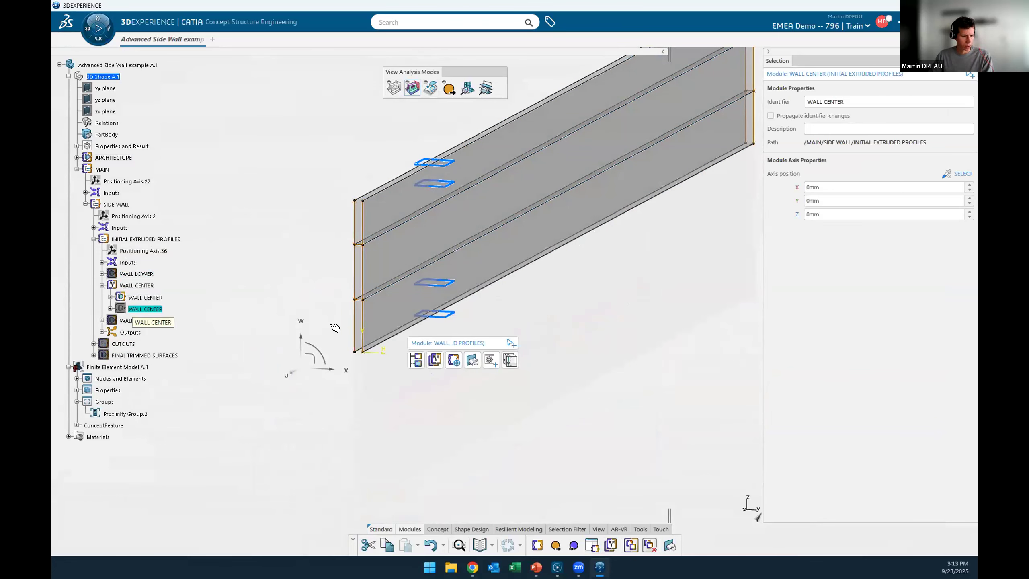
click(454, 359)
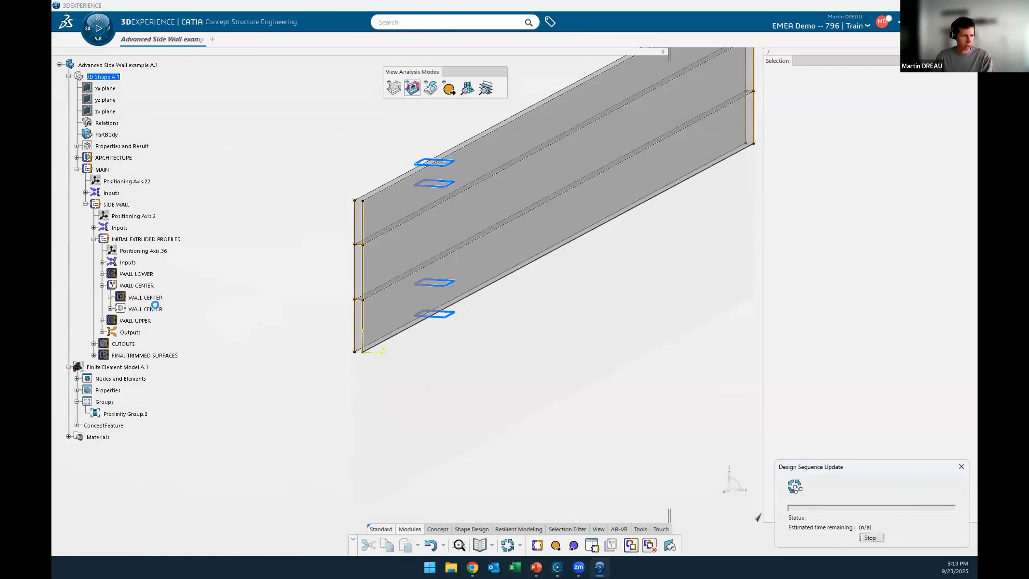
Set the description of the active WALL CENTER alternative to "4 ribs".
click(834, 128)
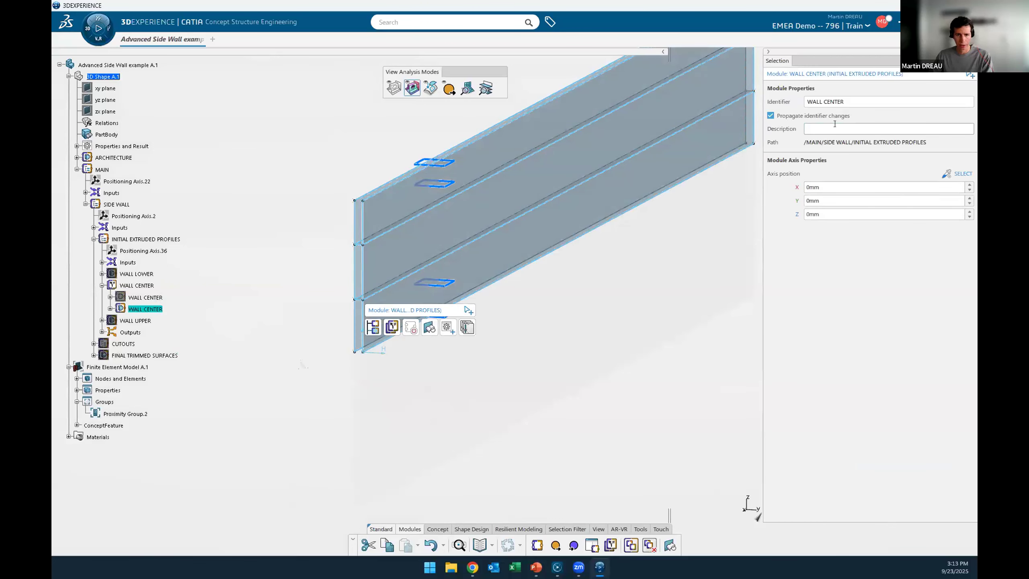
text(4 ribs)
key(Return)
click(555, 303)
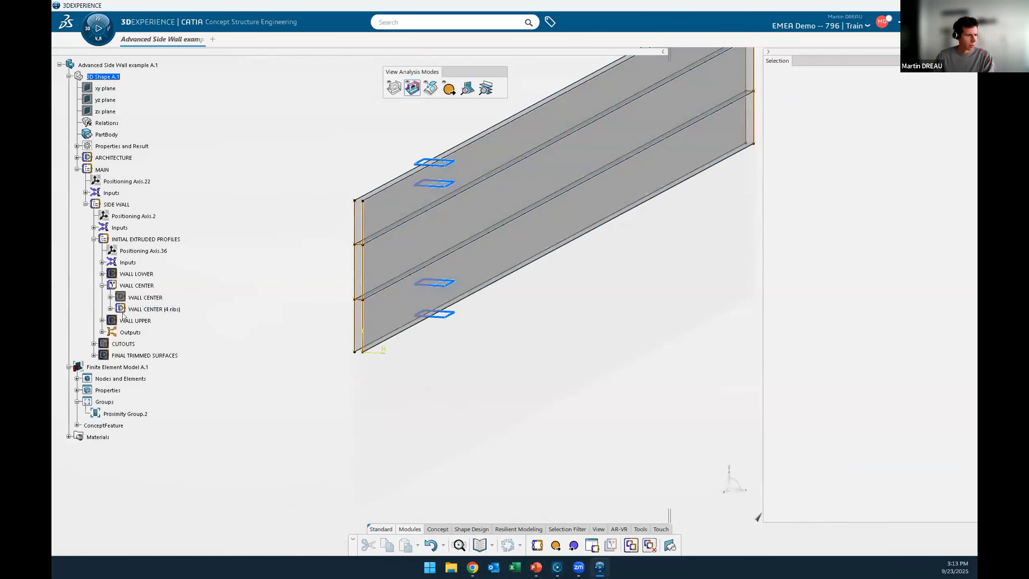
In the section sketch of WALL CENTER (4 ribs), add one horizontal rib line near the upper end and one near the lower end, joining both panels.
click(110, 309)
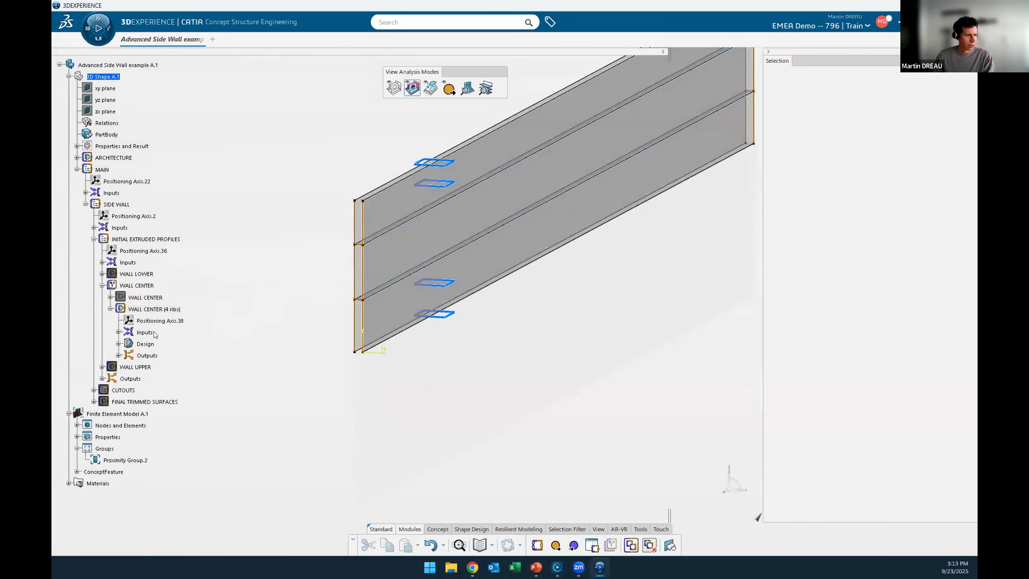
click(130, 343)
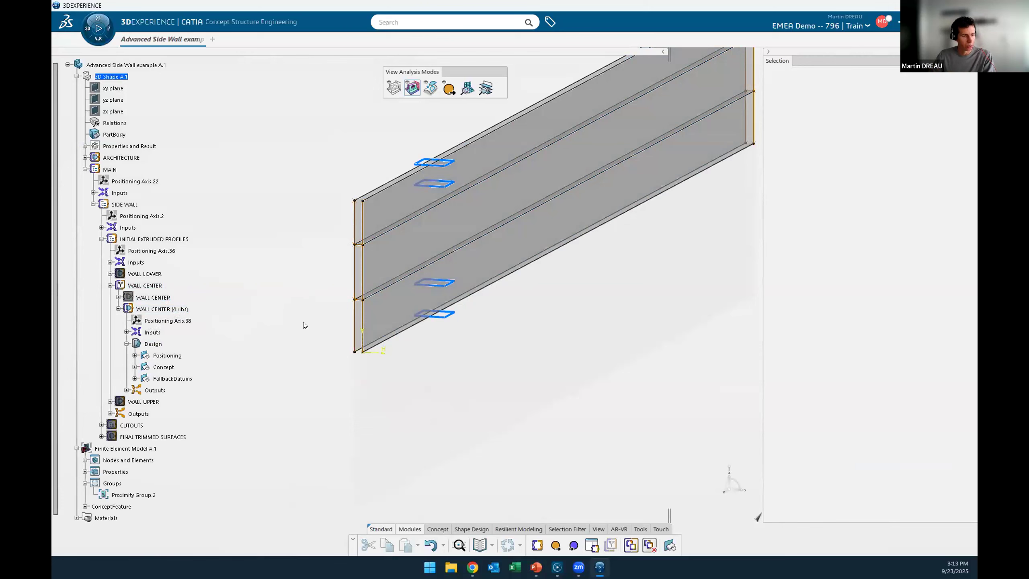
click(367, 271)
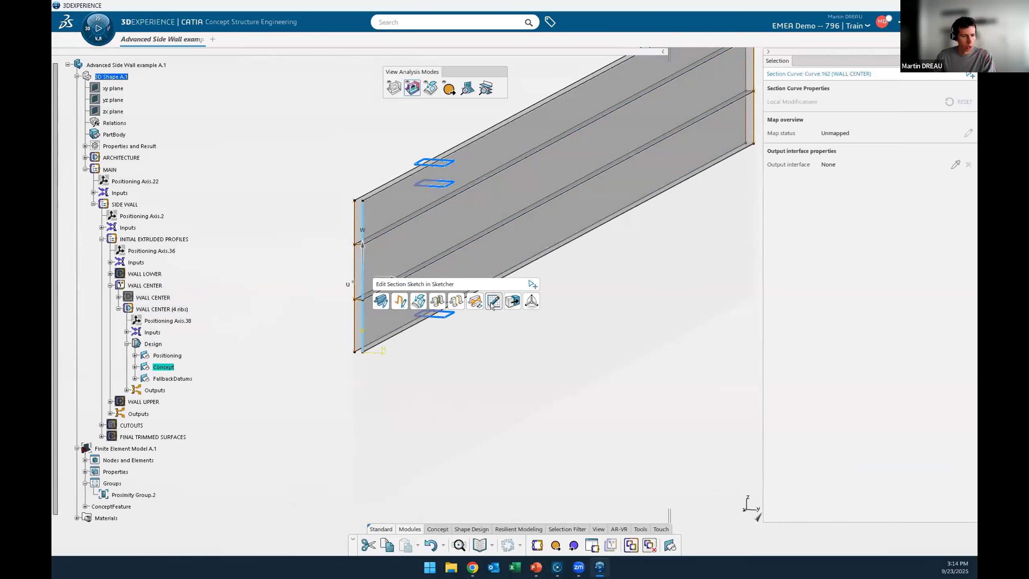
click(494, 300)
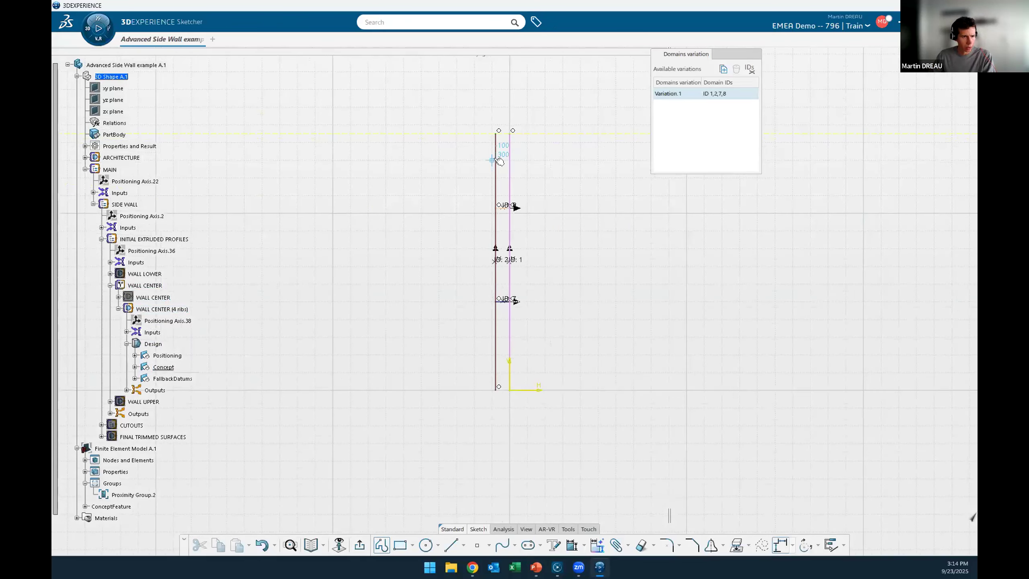
click(501, 161)
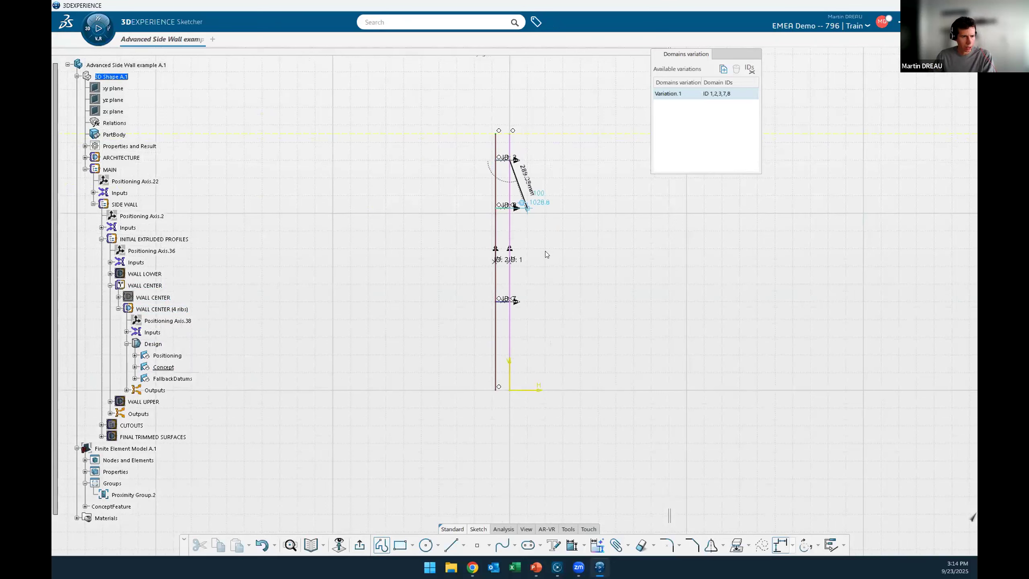
click(381, 548)
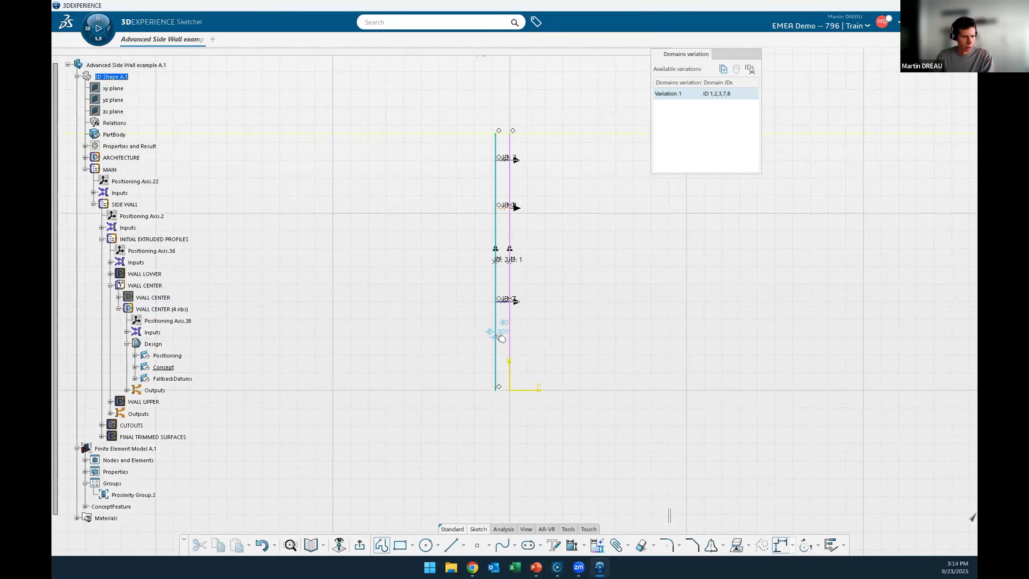
click(510, 343)
click(543, 351)
click(357, 547)
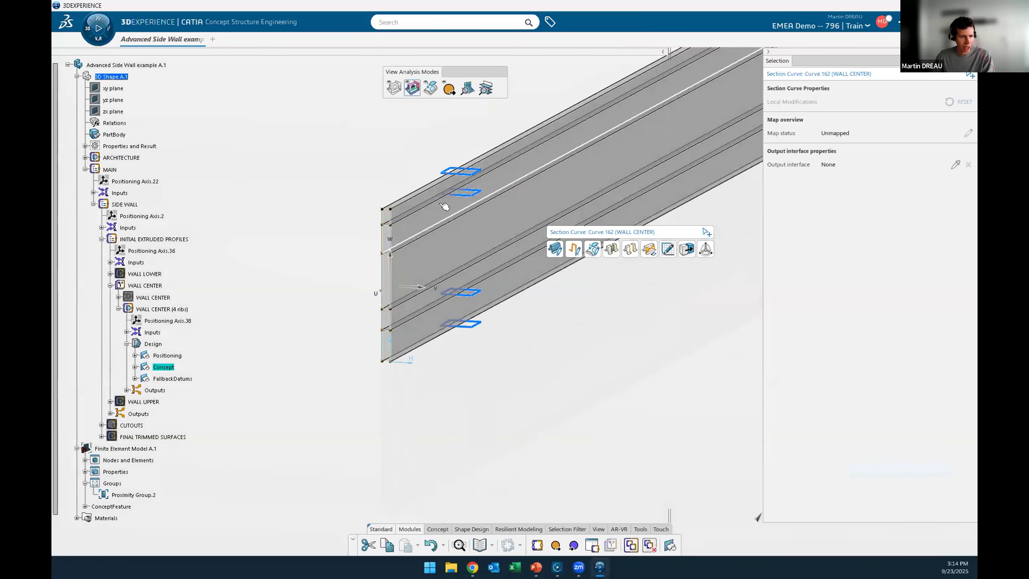
key(Escape)
Swap the display to FINAL TRIMMED SURFACES to inspect the full side wall, and return to showing only INITIAL EXTRUDED PROFILES.
click(173, 437)
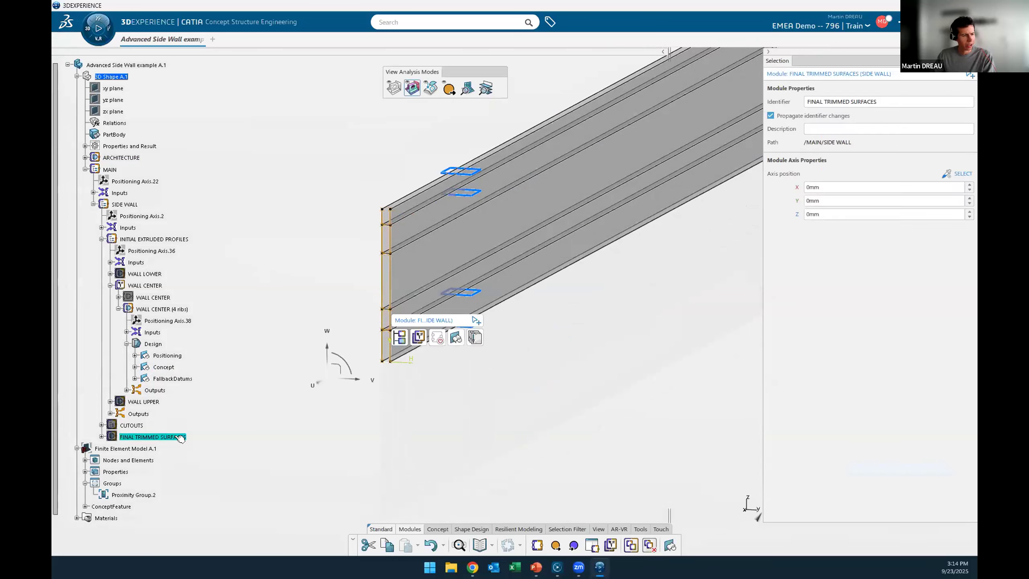
key(space)
click(163, 240)
key(space)
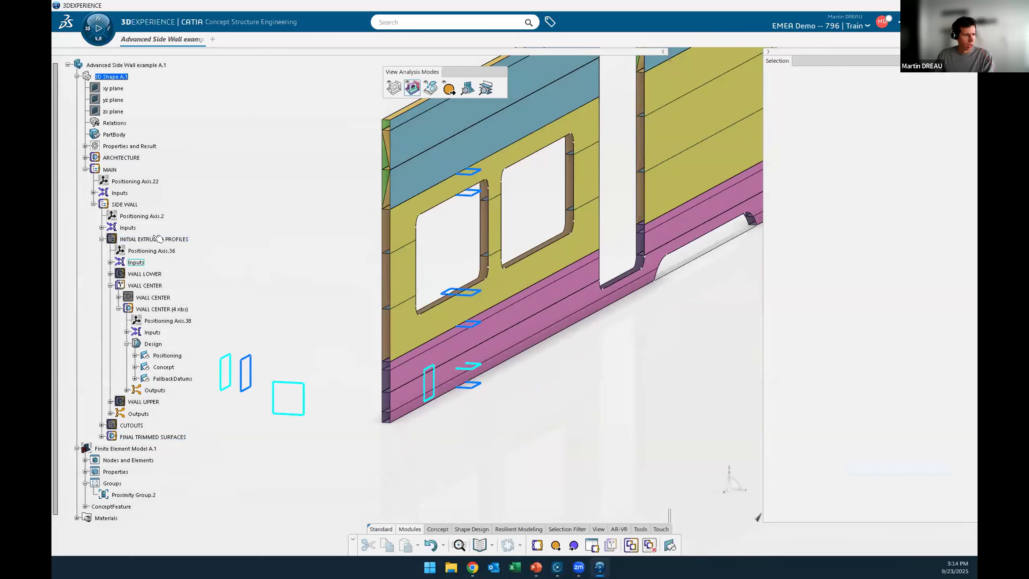
key(space)
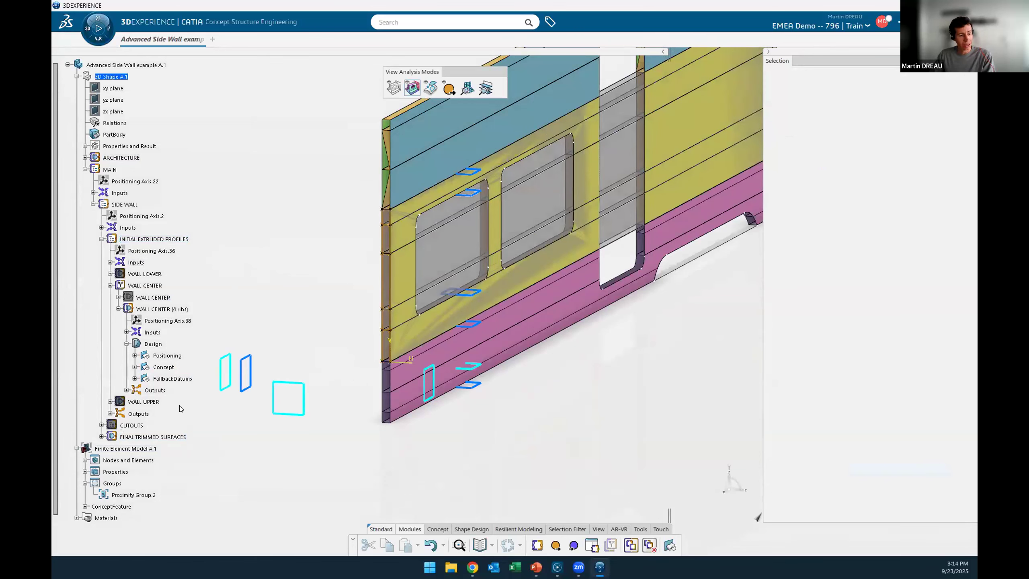
click(176, 438)
key(space)
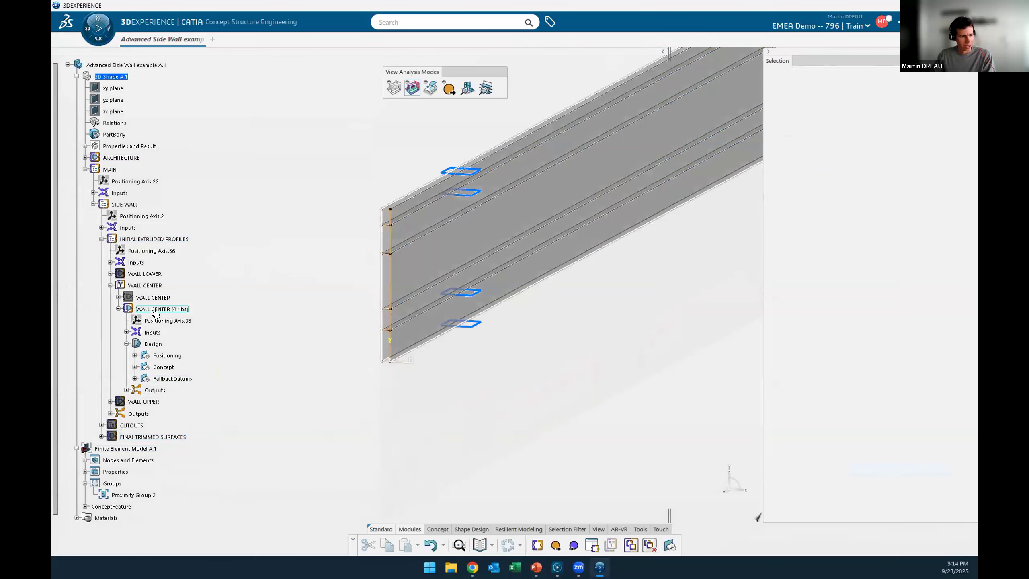
Add the uppermost and lowermost rib surfaces to the SURFACES_WALL CENTER RIBS output of WALL CENTER (4 ribs).
click(126, 344)
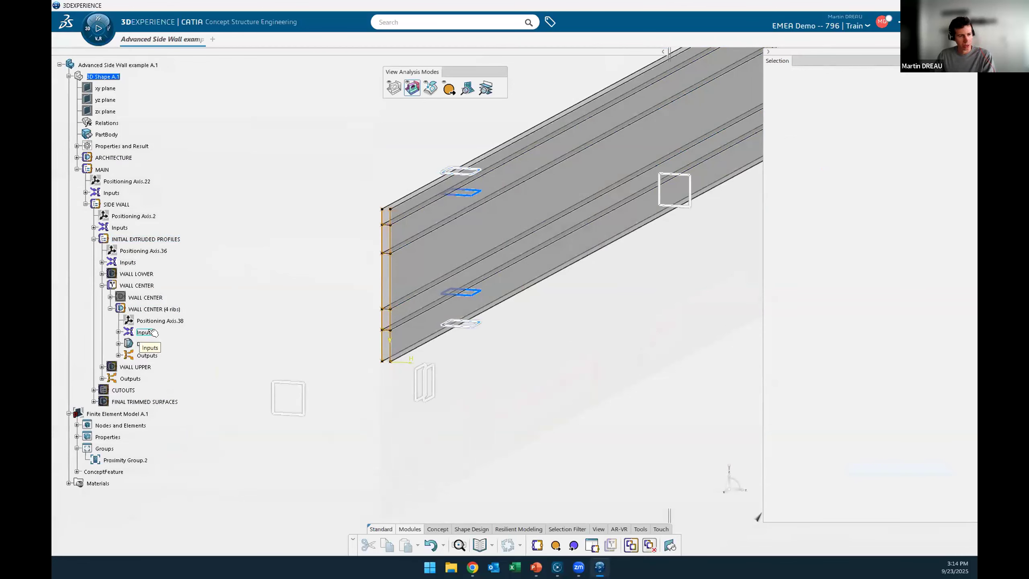
click(118, 355)
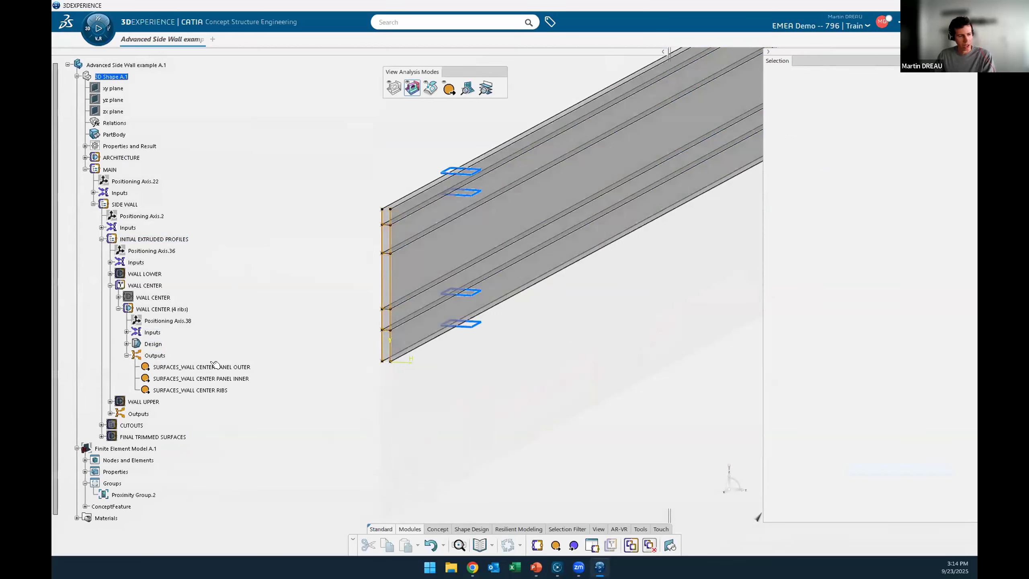
click(216, 390)
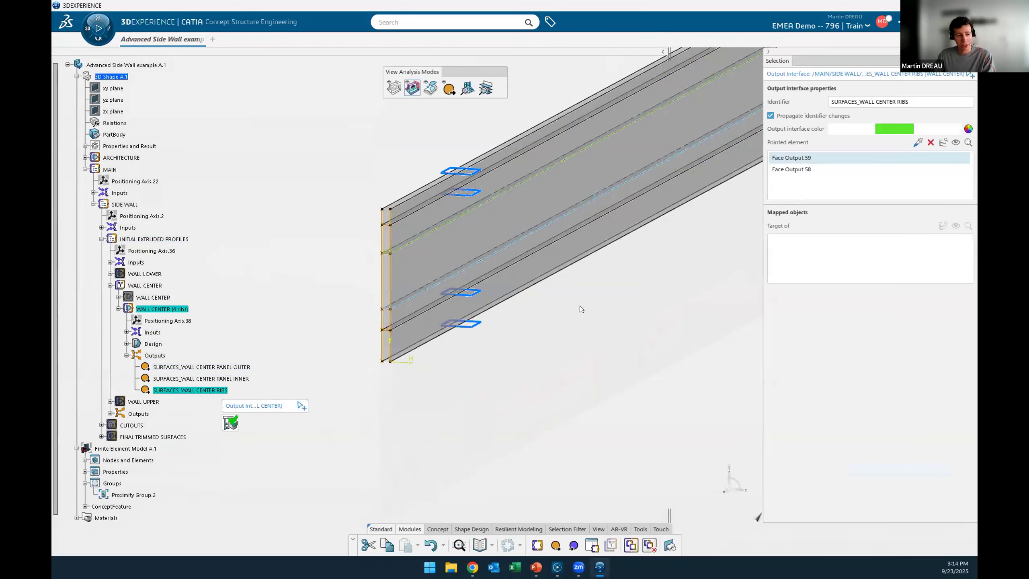
middle_drag(581, 310, 592, 298)
click(919, 143)
middle_drag(595, 338, 530, 272)
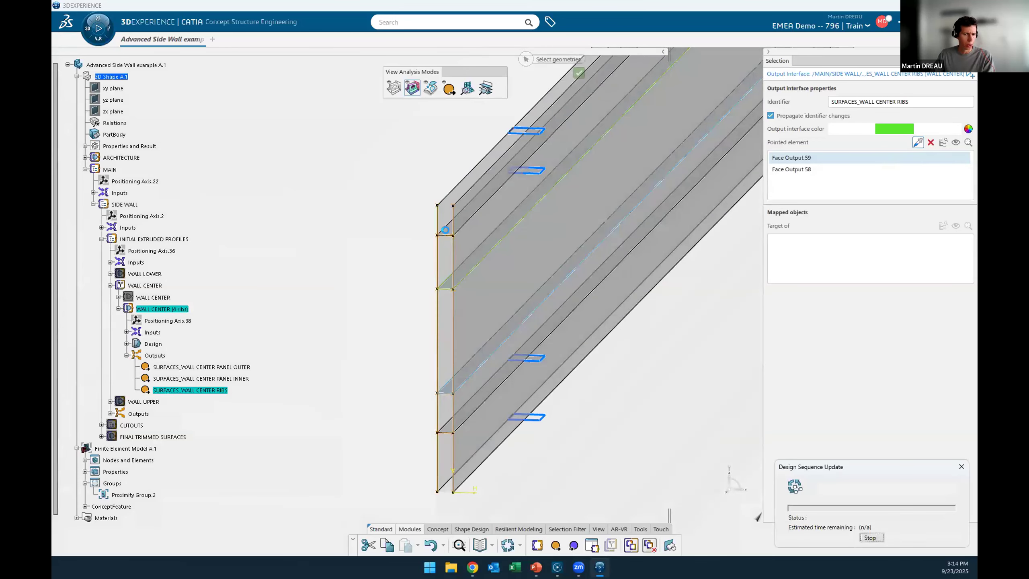
click(452, 234)
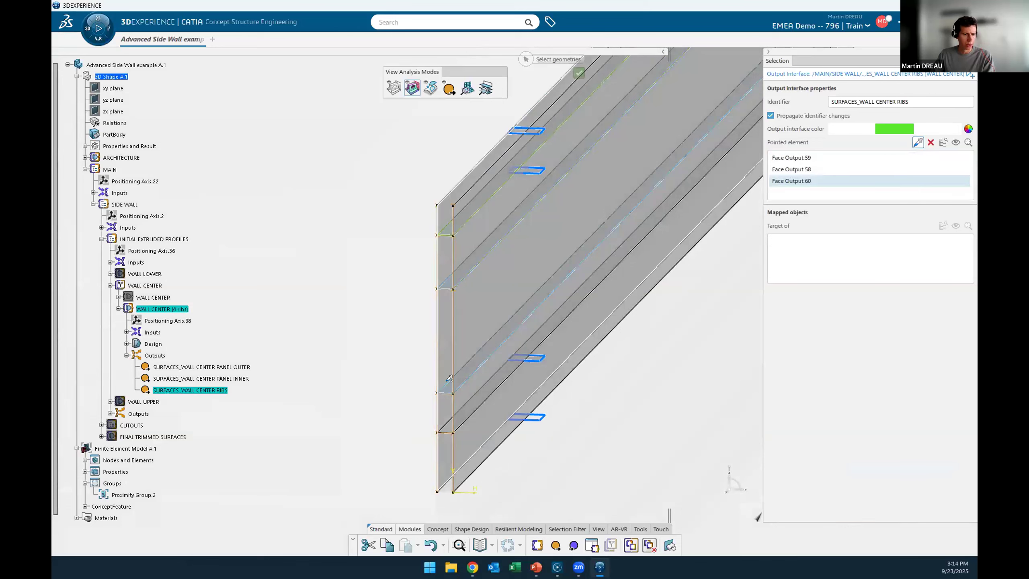
click(449, 422)
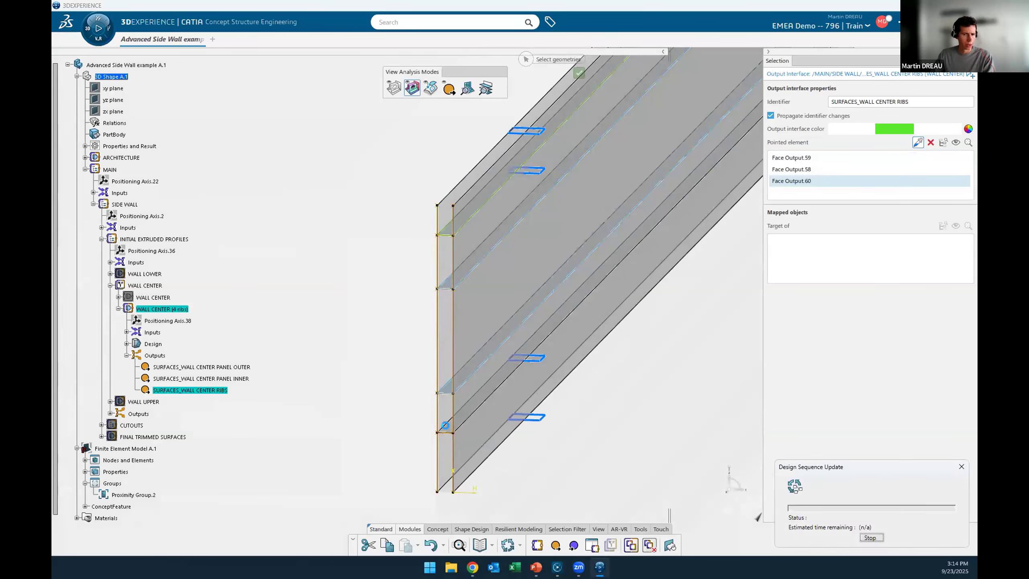
click(918, 143)
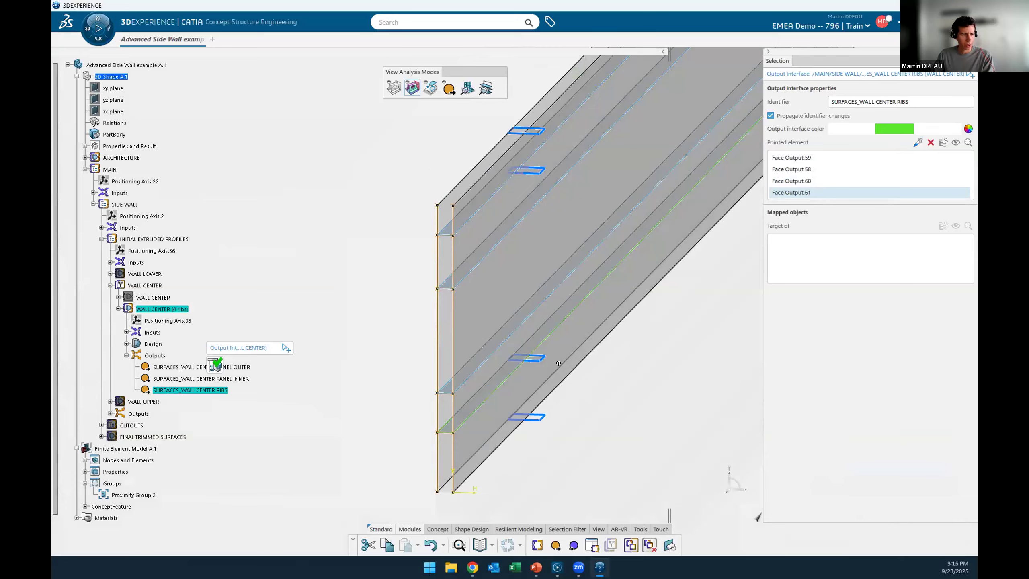
Show the FINAL TRIMMED SURFACES module and hide INITIAL EXTRUDED PROFILES to view the side wall with the four-rib center section.
middle_drag(558, 363, 521, 375)
click(139, 439)
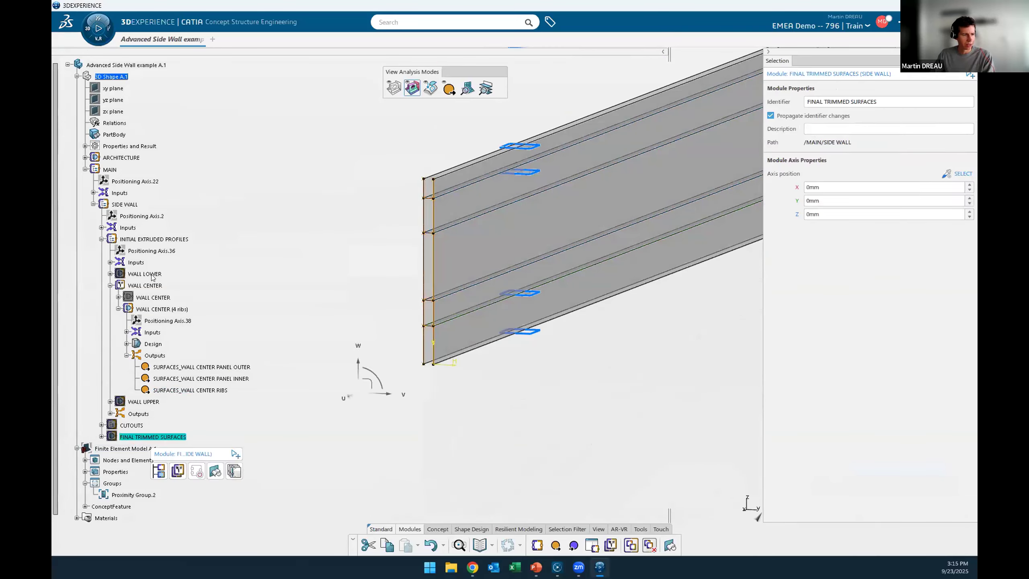
key(space)
click(142, 240)
key(space)
middle_drag(480, 279, 617, 205)
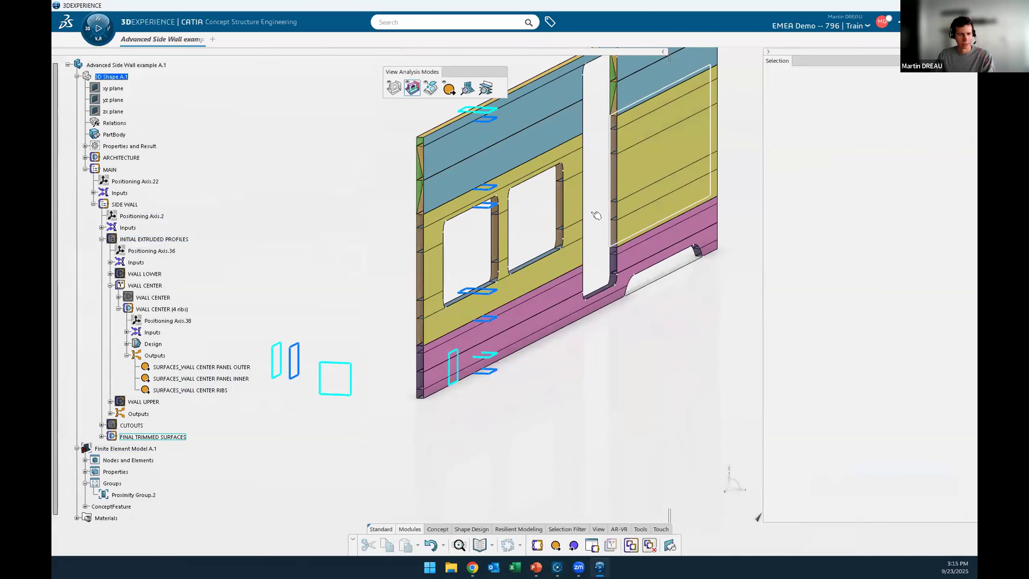
Activate the original WALL CENTER variant instead of WALL CENTER (4 ribs) and set its description to "2 ribs".
click(164, 297)
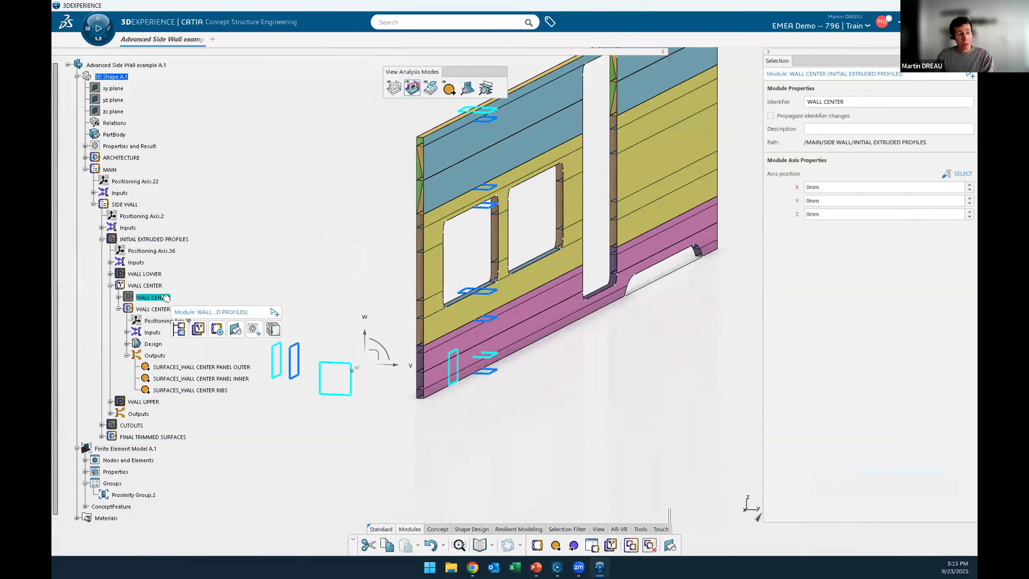
click(222, 330)
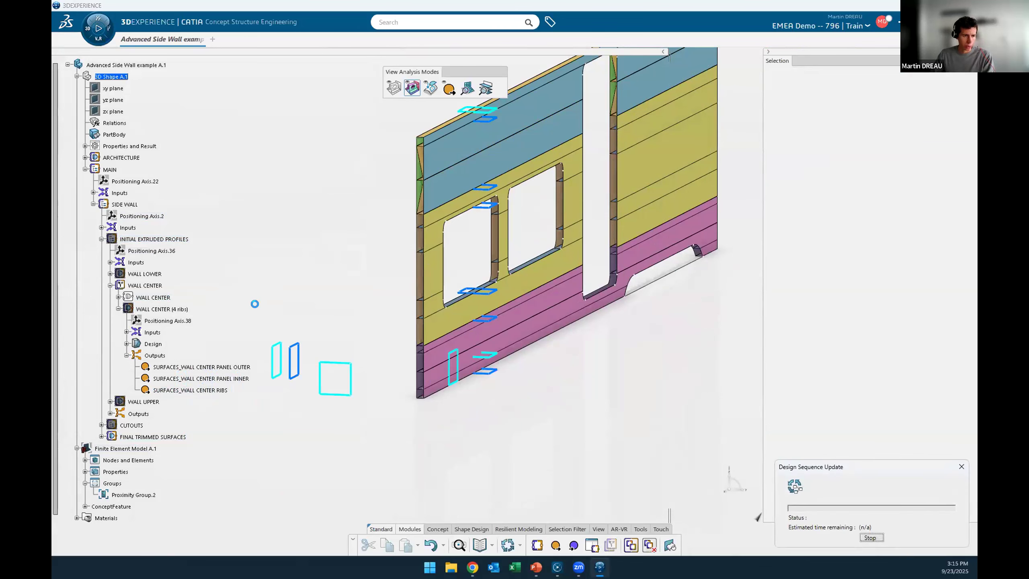
click(177, 297)
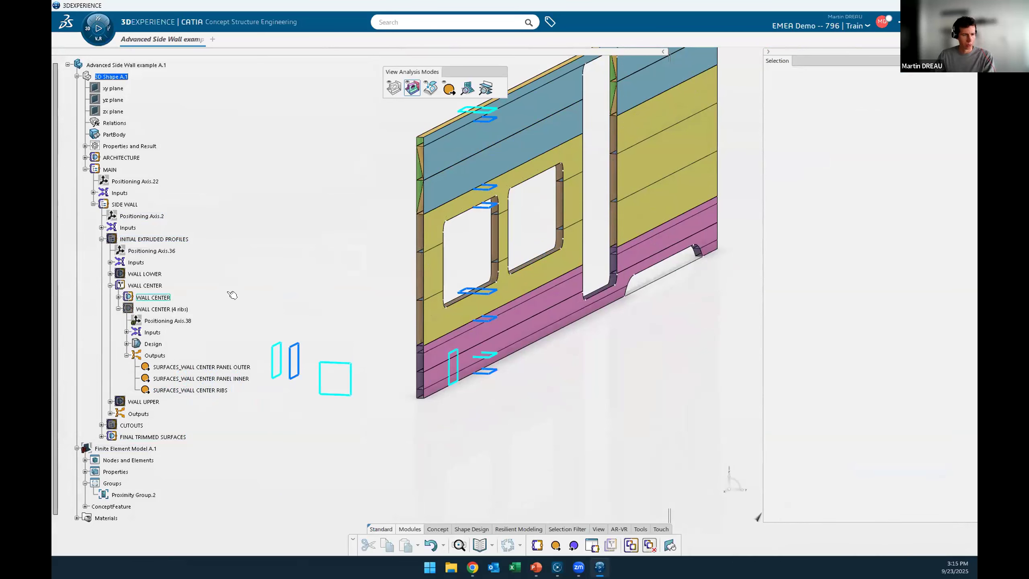
click(870, 130)
text(2 ribs)
key(Return)
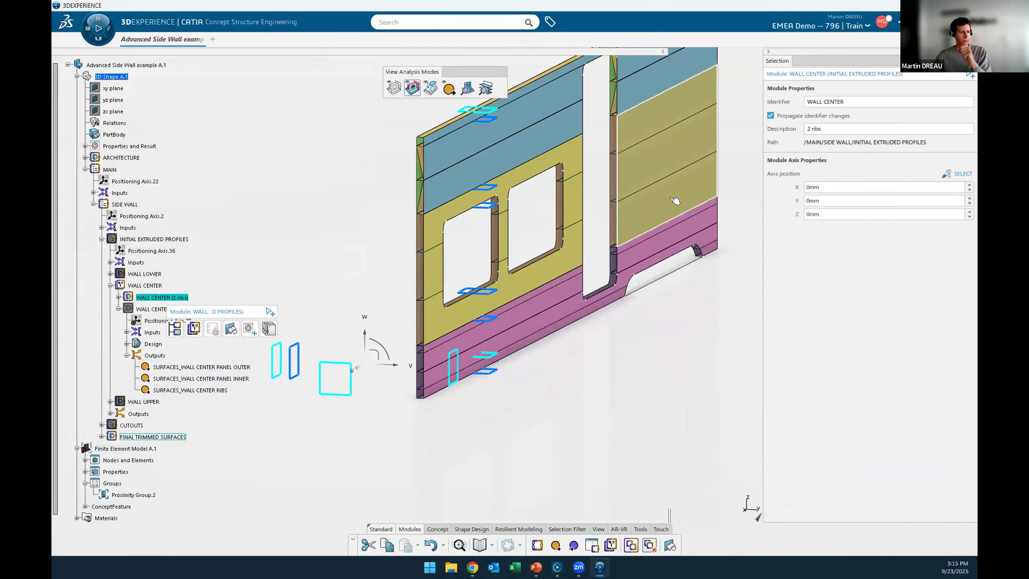
click(547, 369)
Activate WALL CENTER (4 ribs) and rename the ribs output of WALL CENTER (2 ribs) to SURFACES_WALL CENTER RIBZ without propagating the identifier change.
click(190, 310)
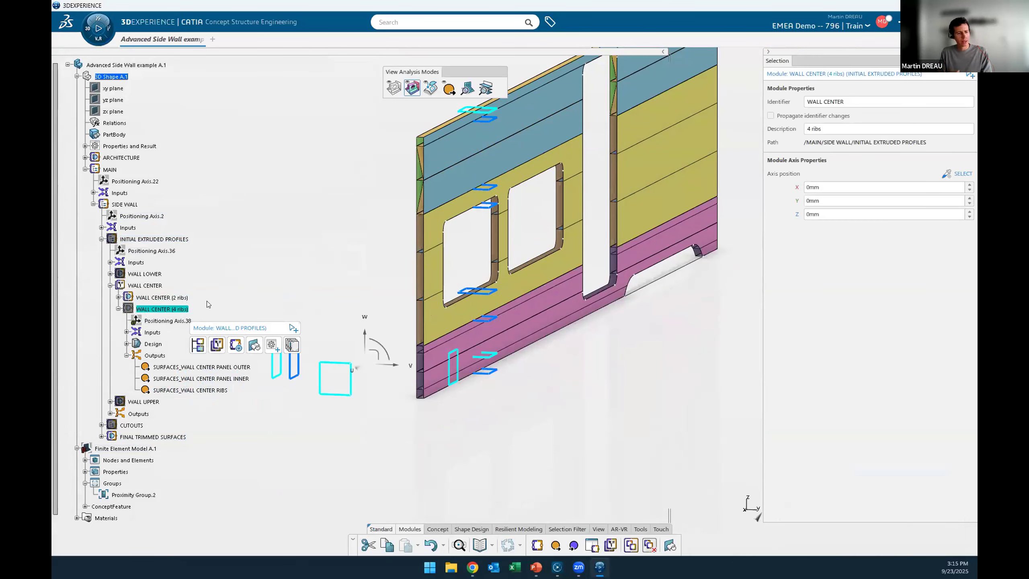
click(236, 345)
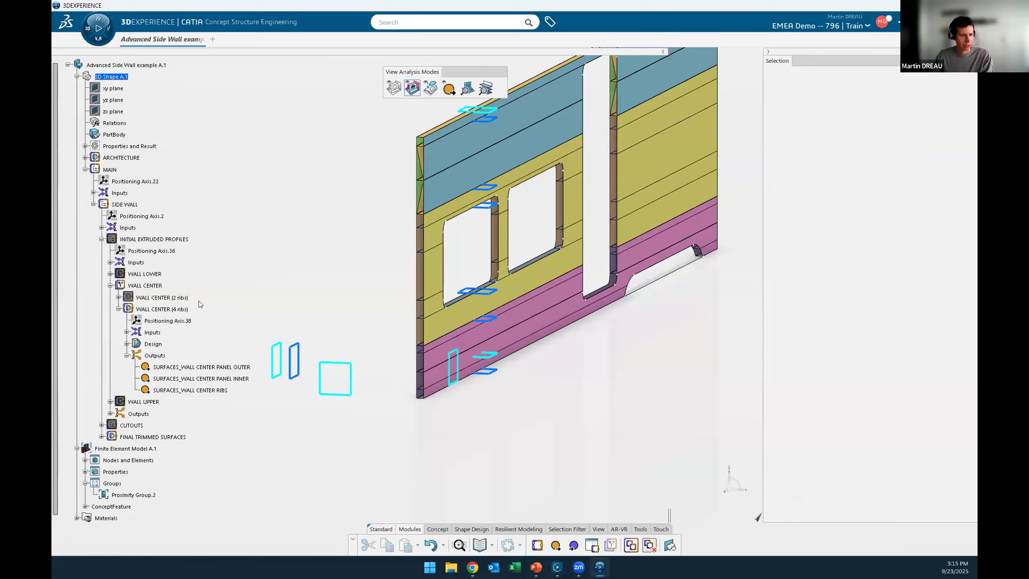
click(118, 297)
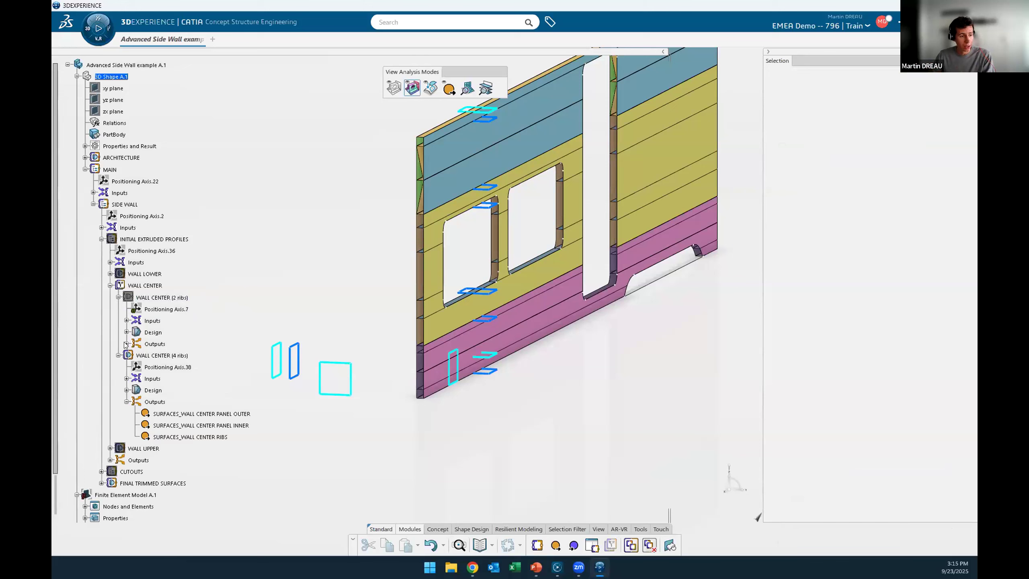
click(126, 344)
click(207, 378)
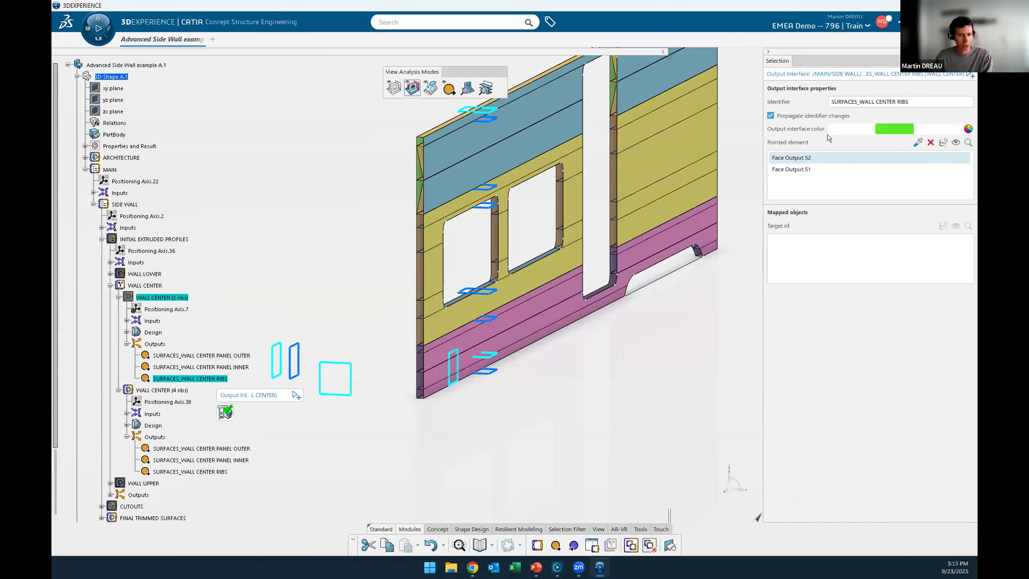
click(828, 118)
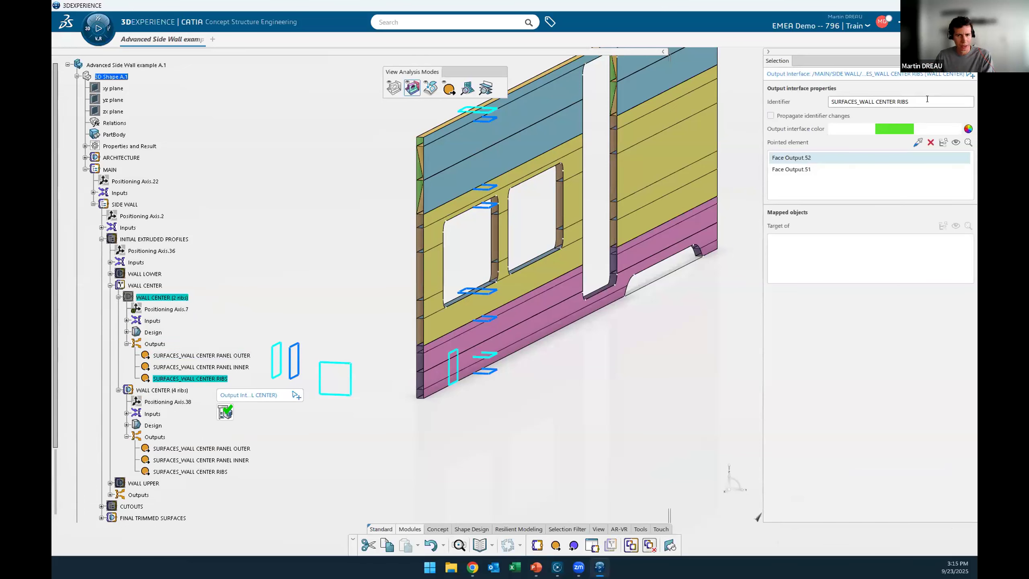
key(BackSpace)
text(Z)
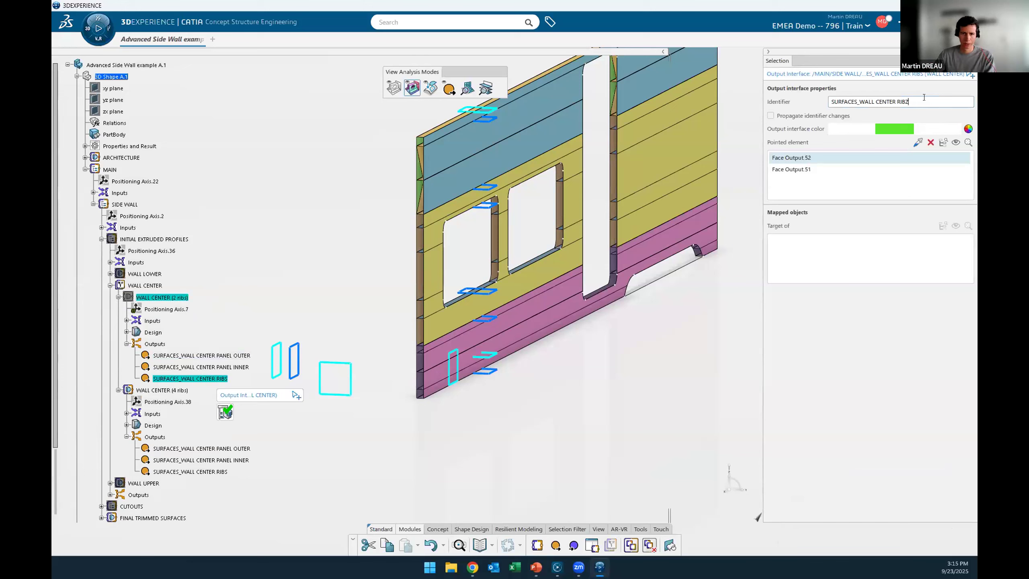
click(586, 362)
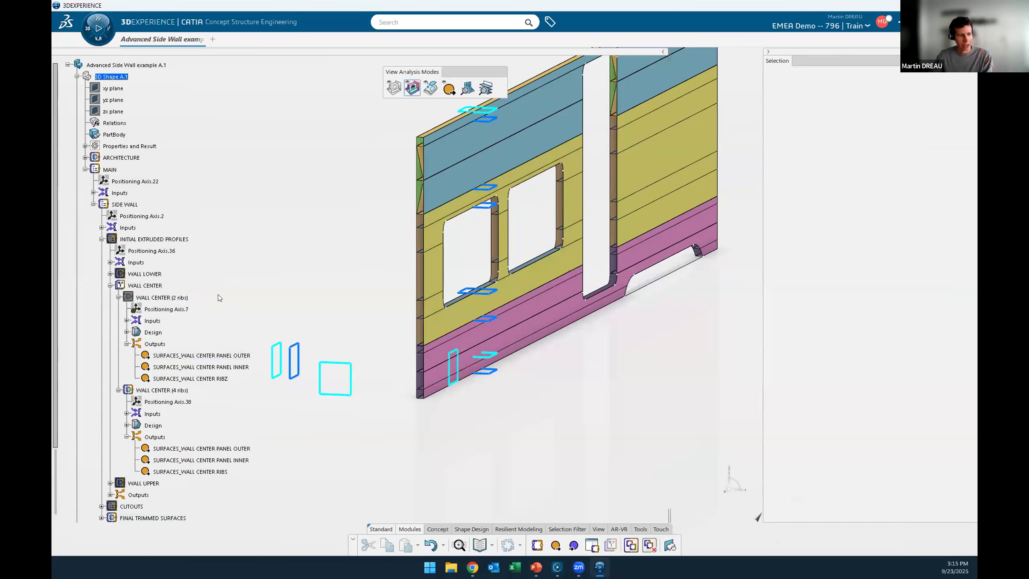
Activate WALL CENTER (2 ribs) to inspect the side wall with the mismatched output name, and switch back to WALL CENTER (4 ribs).
click(182, 299)
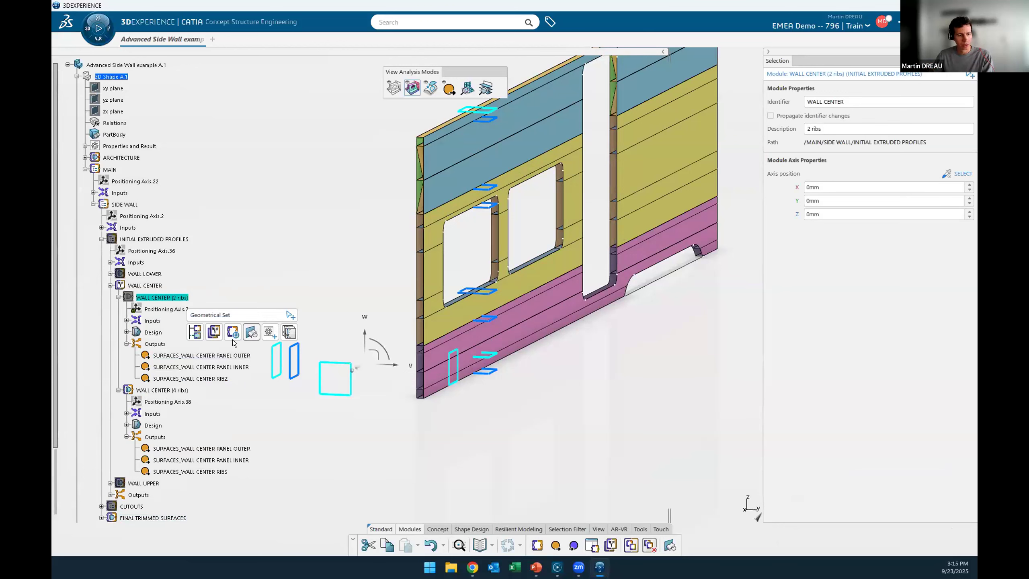
click(483, 242)
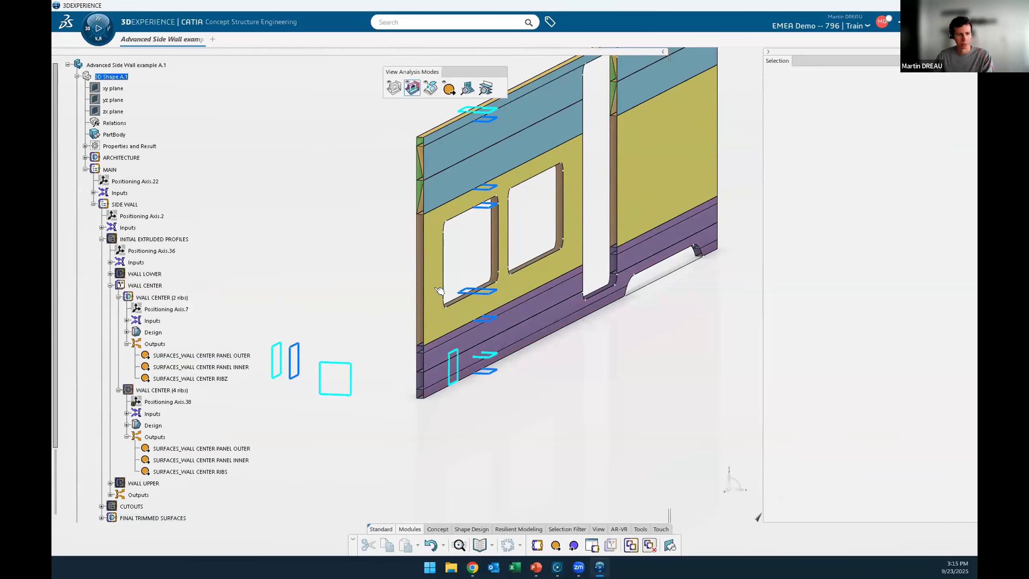
middle_drag(317, 302, 321, 285)
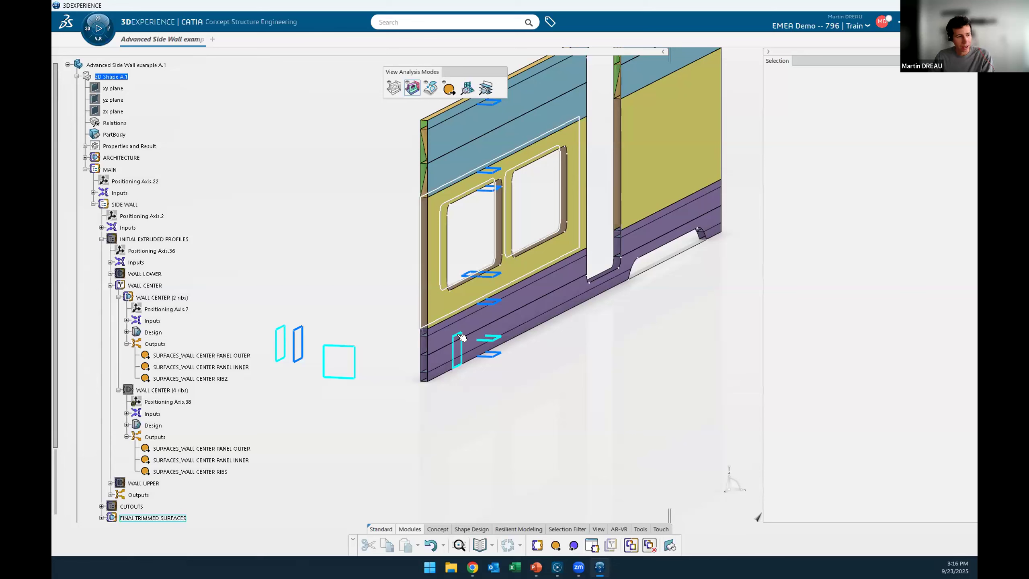
click(180, 390)
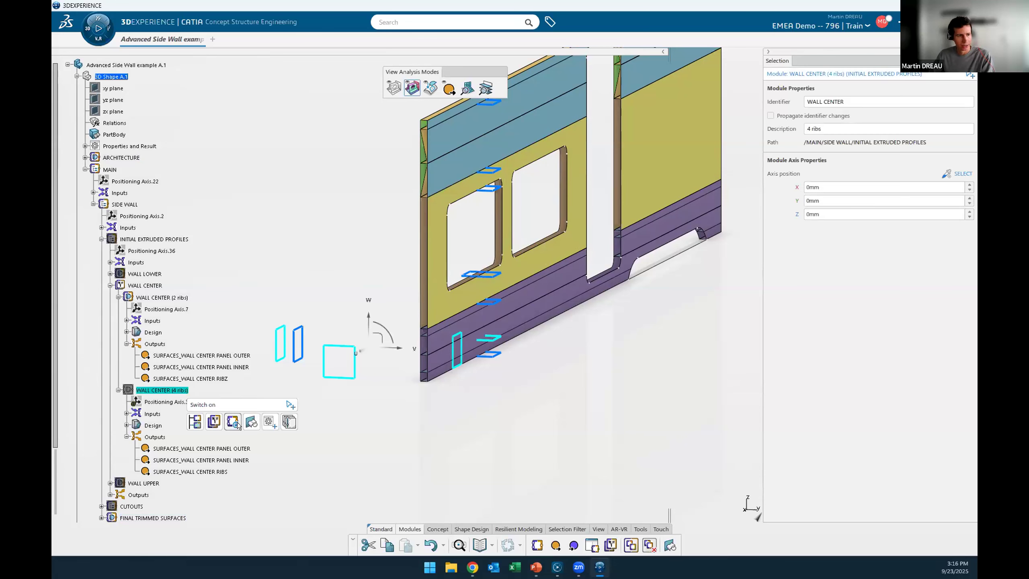
click(237, 423)
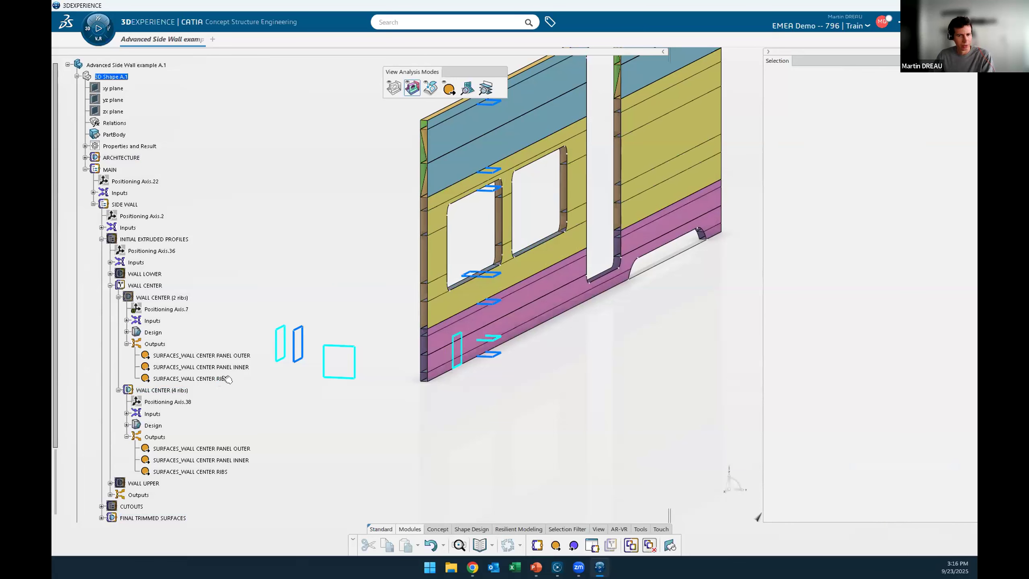
Rename the ribs output of WALL CENTER (2 ribs) back to SURFACES_WALL CENTER RIBS with identifier propagation turned off.
click(226, 378)
click(832, 116)
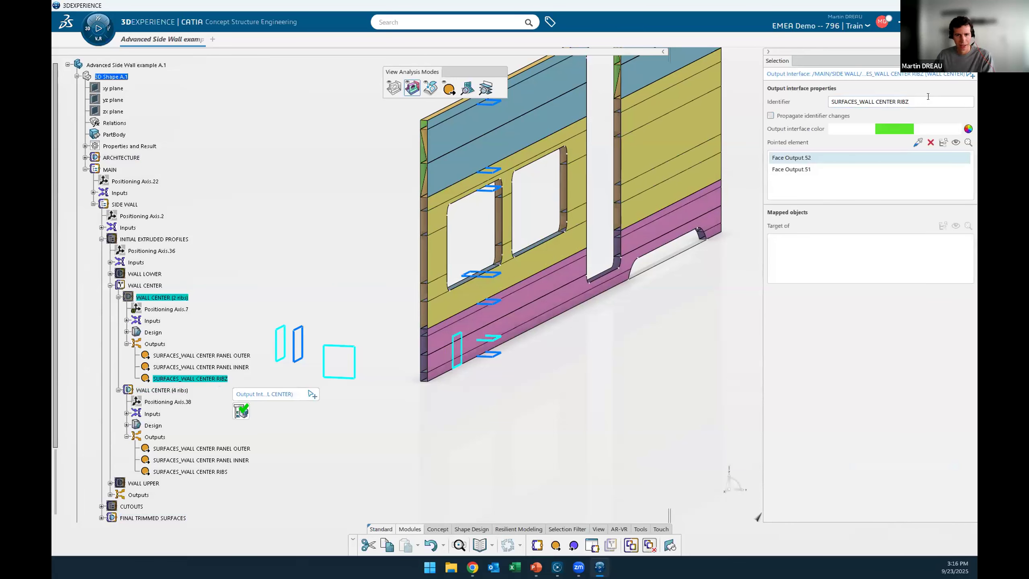
key(BackSpace)
text(S)
key(Return)
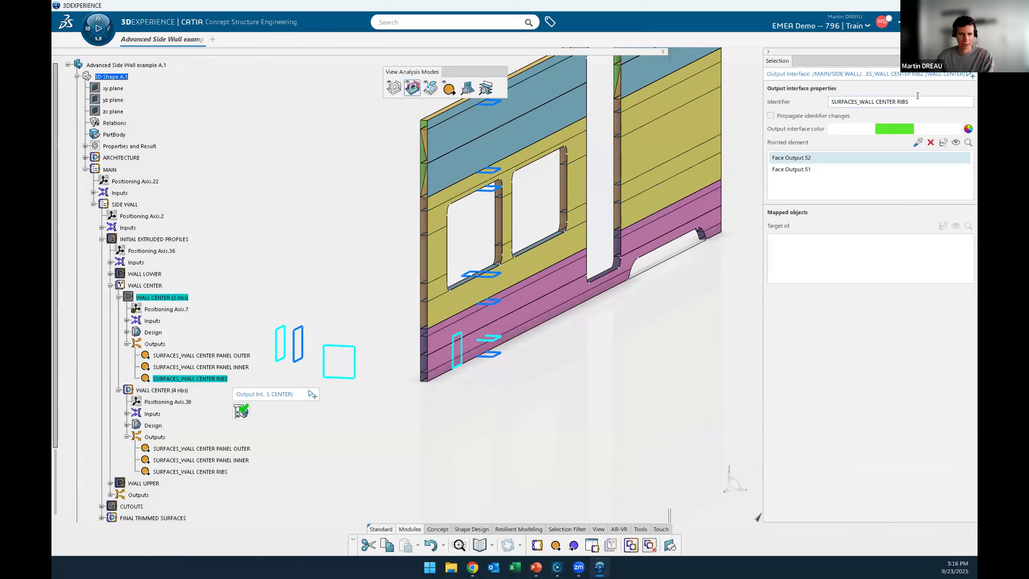
click(379, 274)
Activate the WALL CENTER (2 ribs) variant to update the side wall, and collapse its branch in the tree.
click(152, 297)
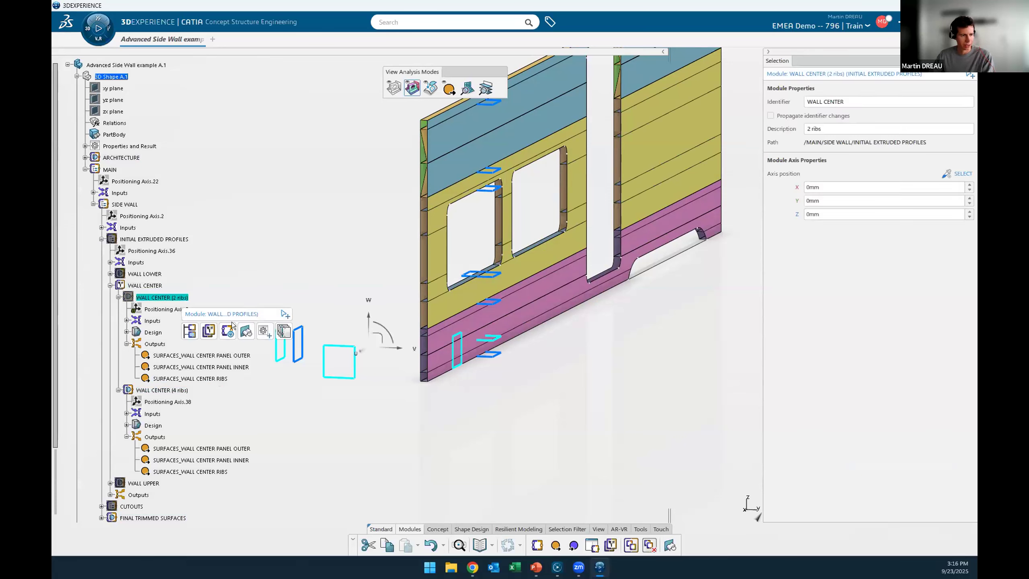
middle_drag(591, 335, 609, 356)
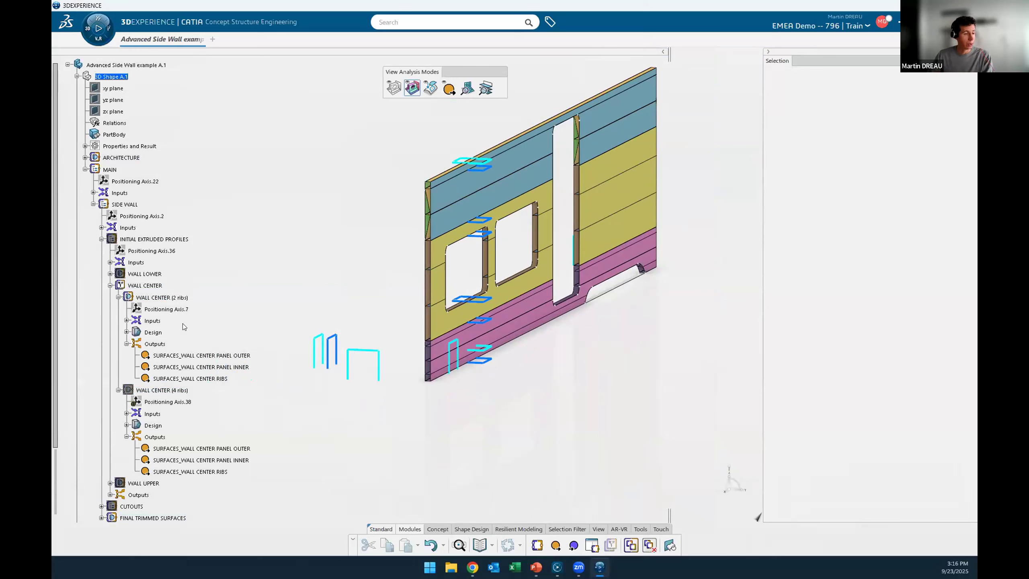
click(119, 298)
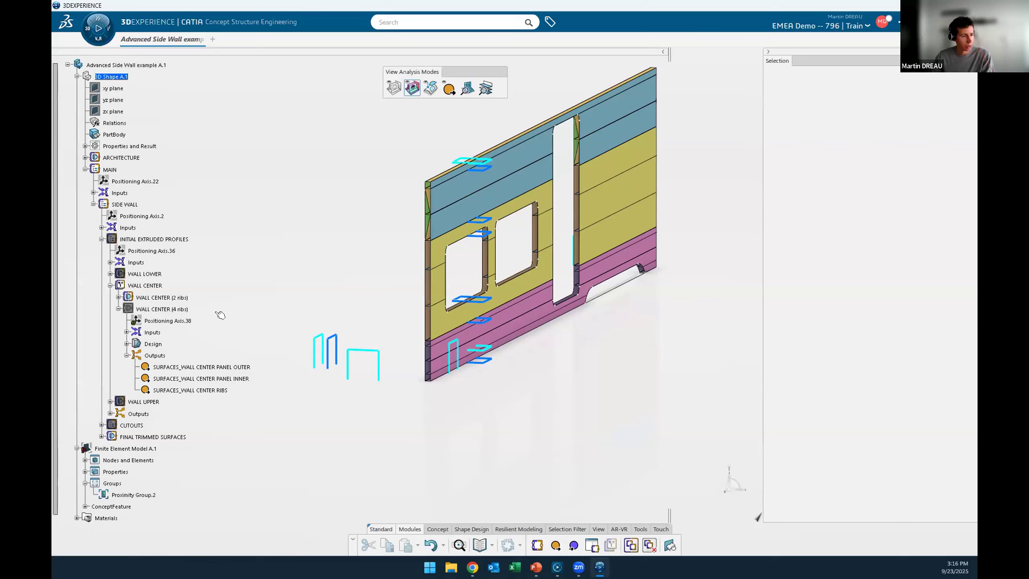
Duplicate WALL CENTER (2 ribs) as an additional variant of the WALL CENTER module and activate the copy.
click(182, 299)
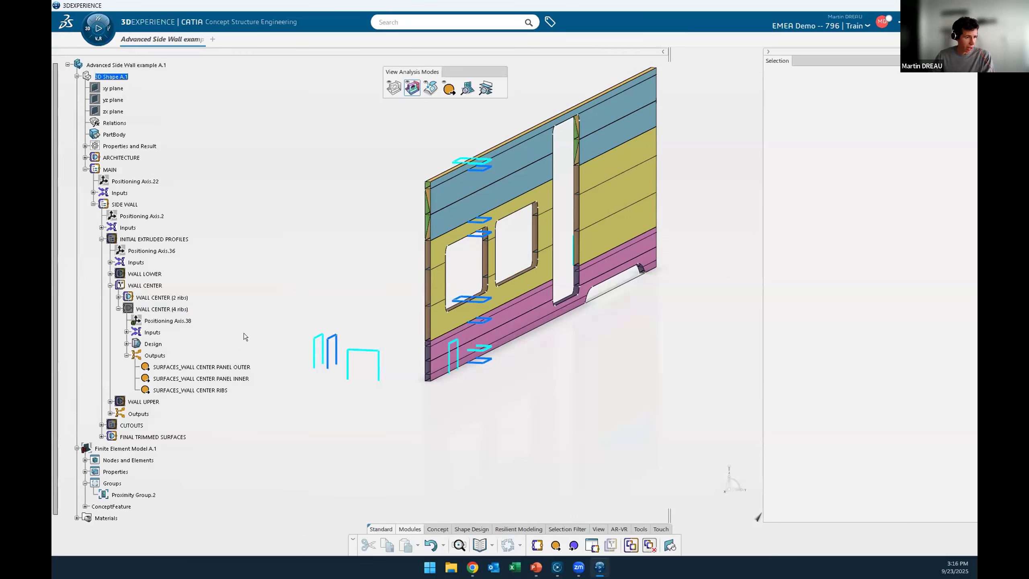
click(216, 332)
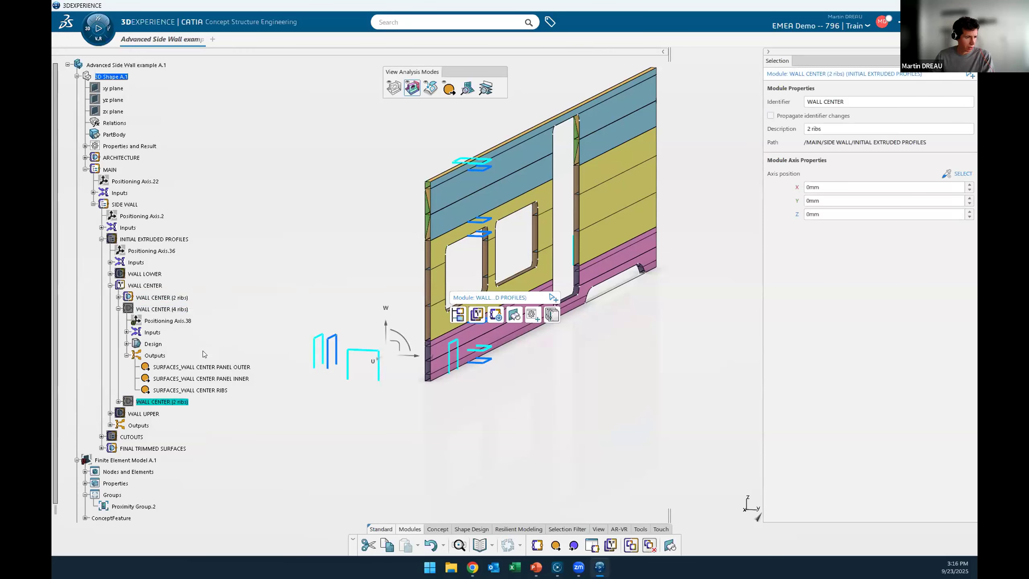
click(174, 403)
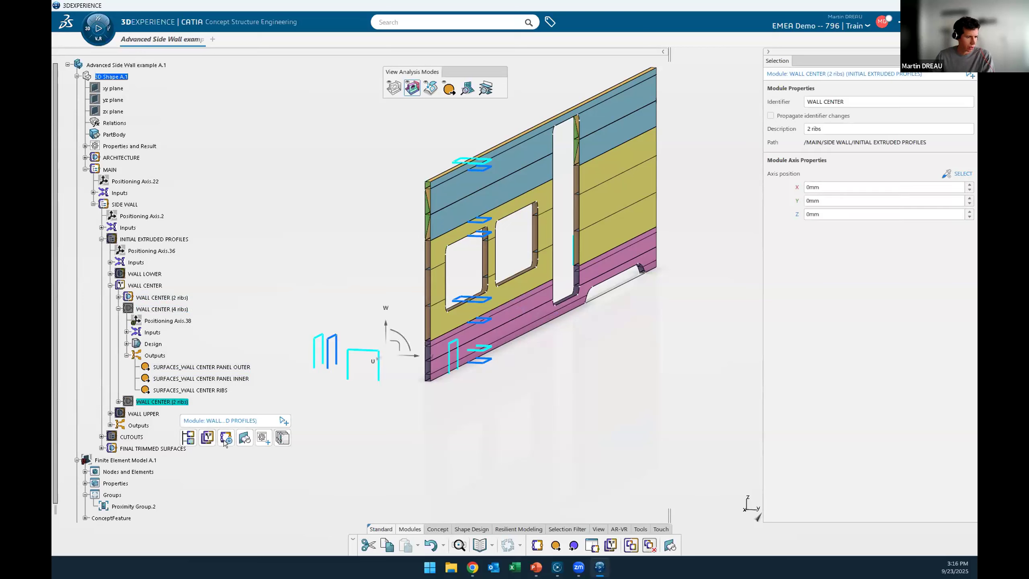
click(225, 438)
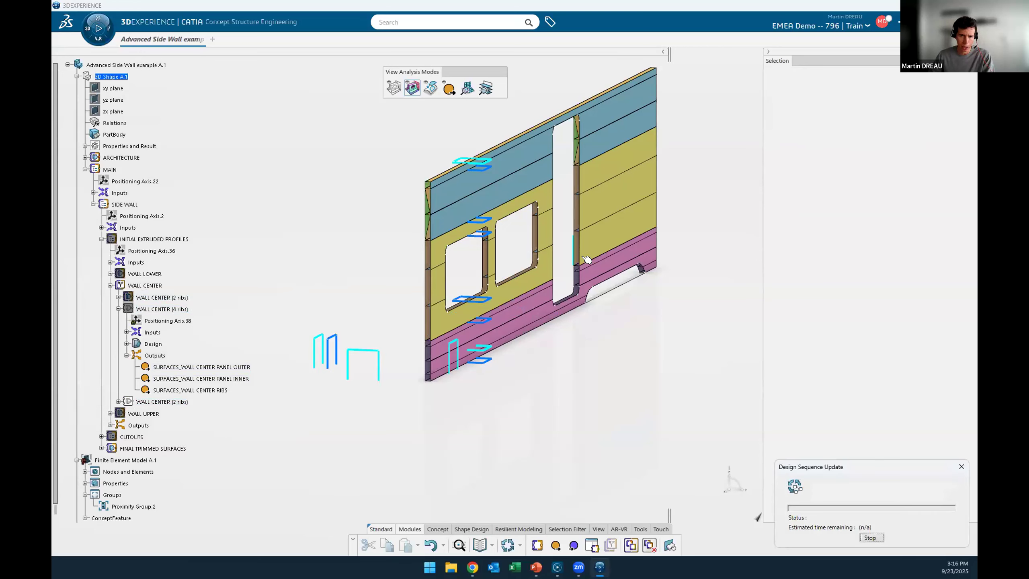
Set the description of the duplicated WALL CENTER variant to "Horizontal ribs pattern".
click(189, 401)
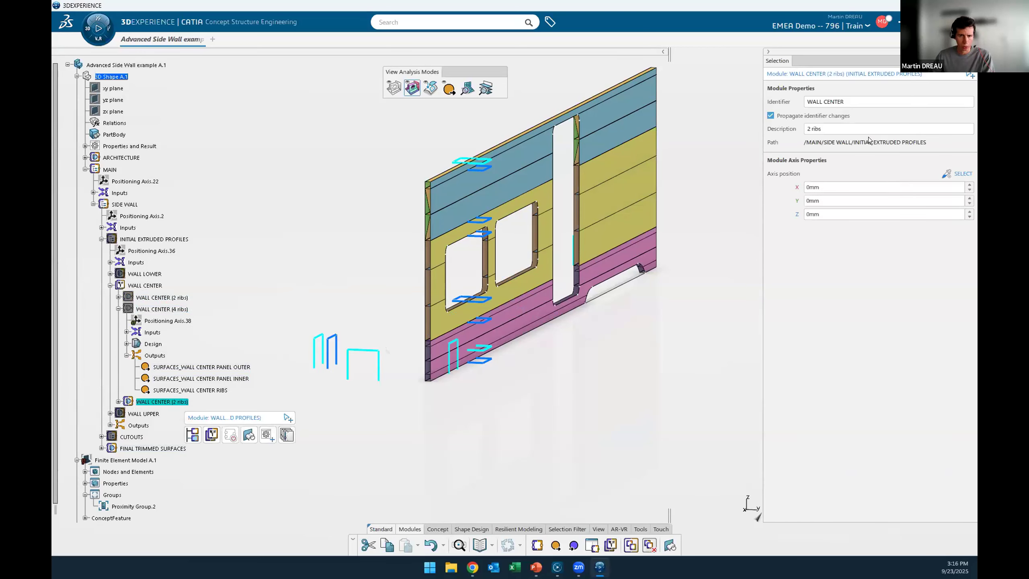
double_click(864, 128)
key(ctrl+a)
text(Horizontal ribs pattern)
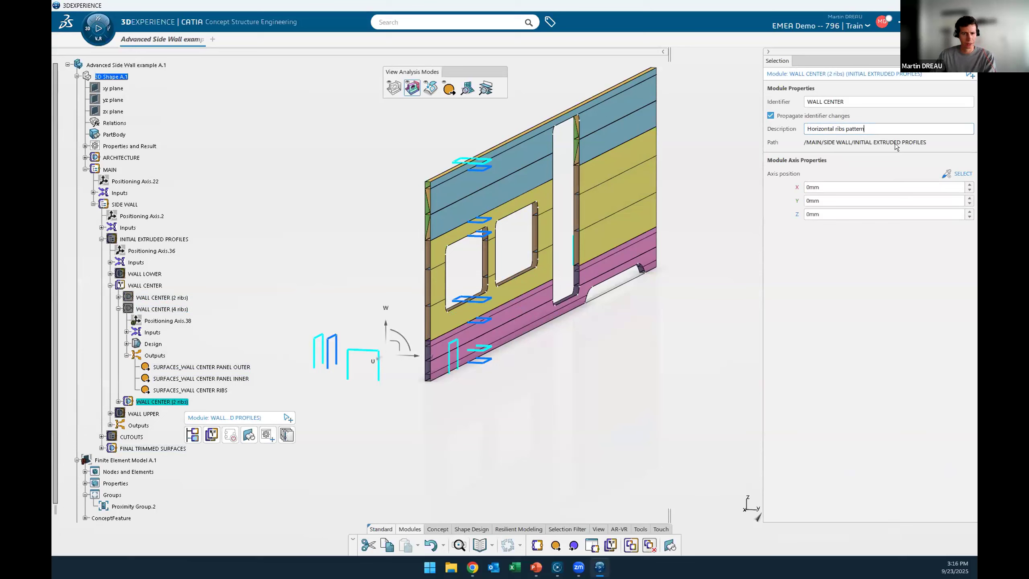
click(954, 257)
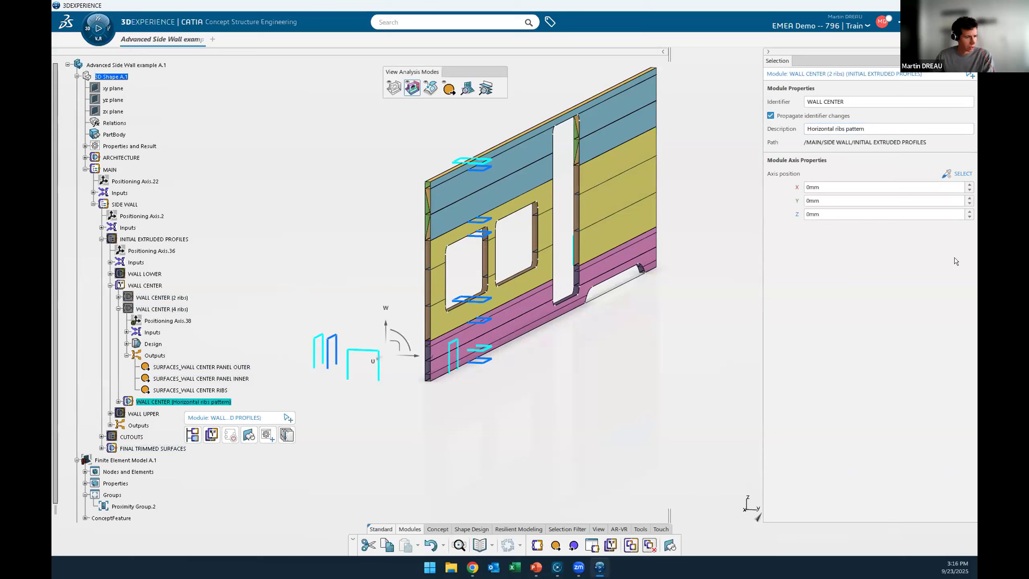
click(731, 352)
Expand the Concept set of WALL CENTER (Horizontal ribs pattern), hide FINAL TRIMMED SURFACES and show INITIAL EXTRUDED PROFILES.
click(118, 401)
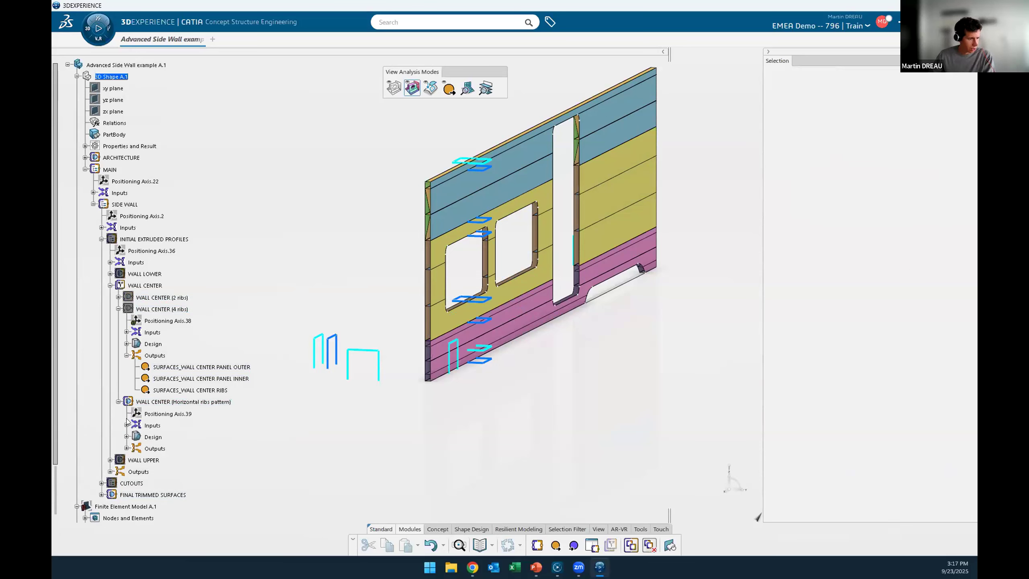
click(126, 437)
click(135, 461)
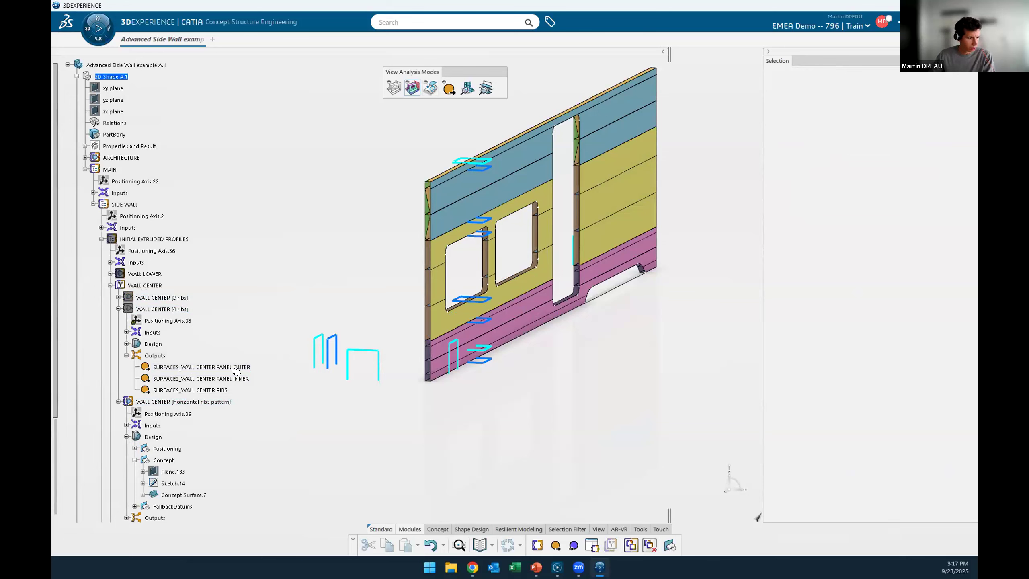
scroll(170, 385, down, 4)
click(146, 413)
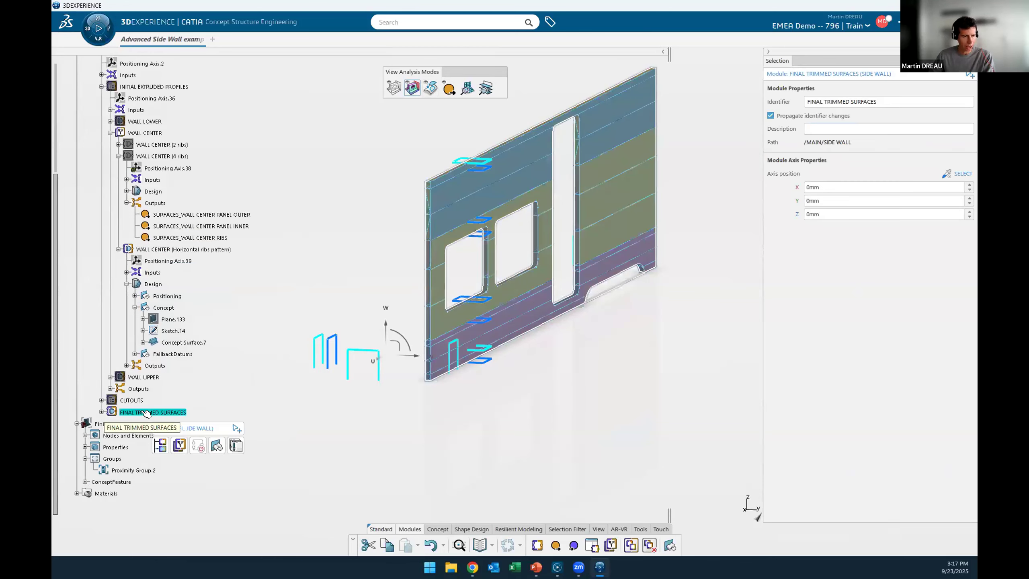
key(space)
scroll(164, 266, up, 4)
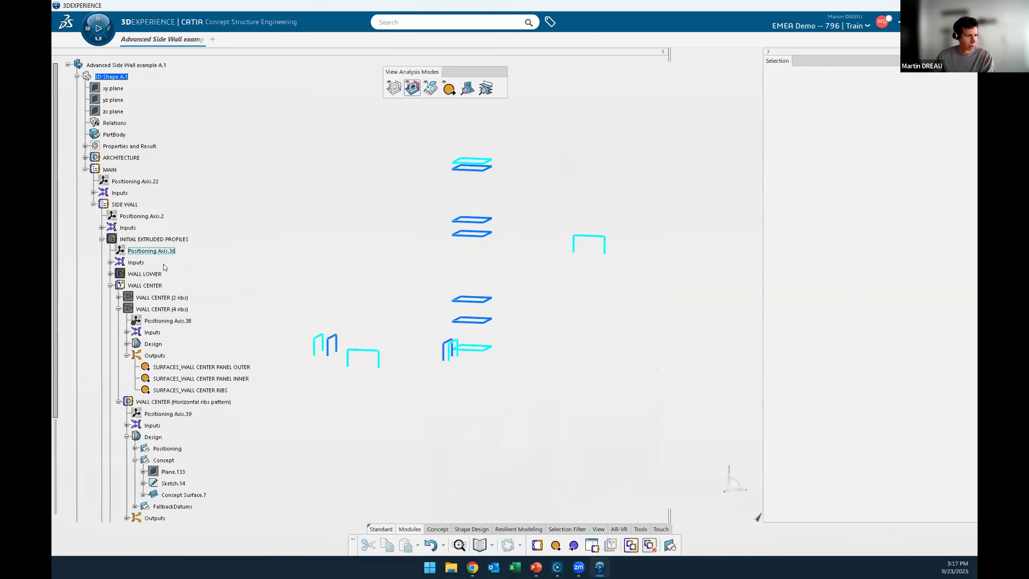
click(156, 237)
key(space)
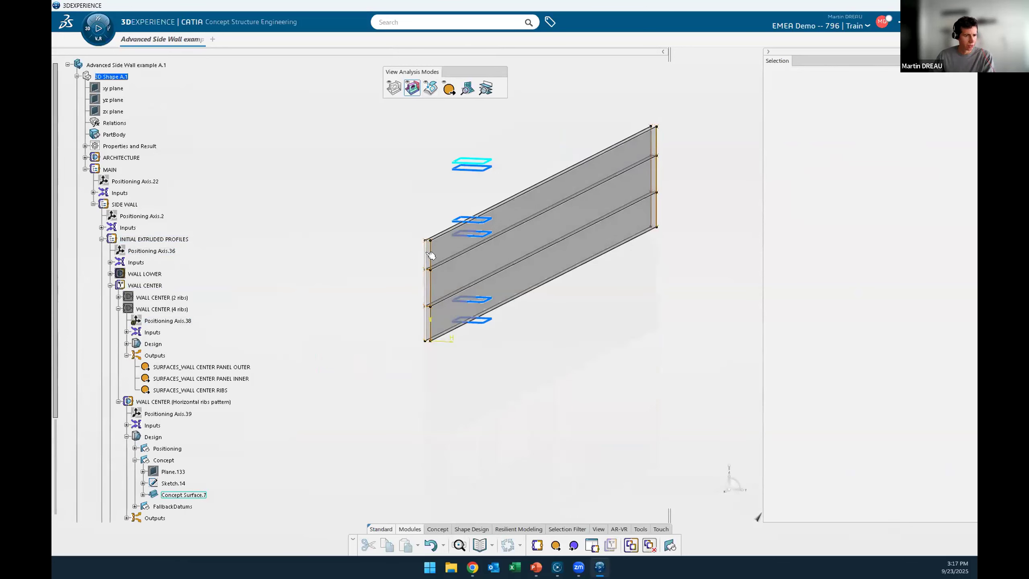
Edit the section sketch of Concept Surface.7, deleting its two horizontal rib lines, and exit the sketch.
click(430, 254)
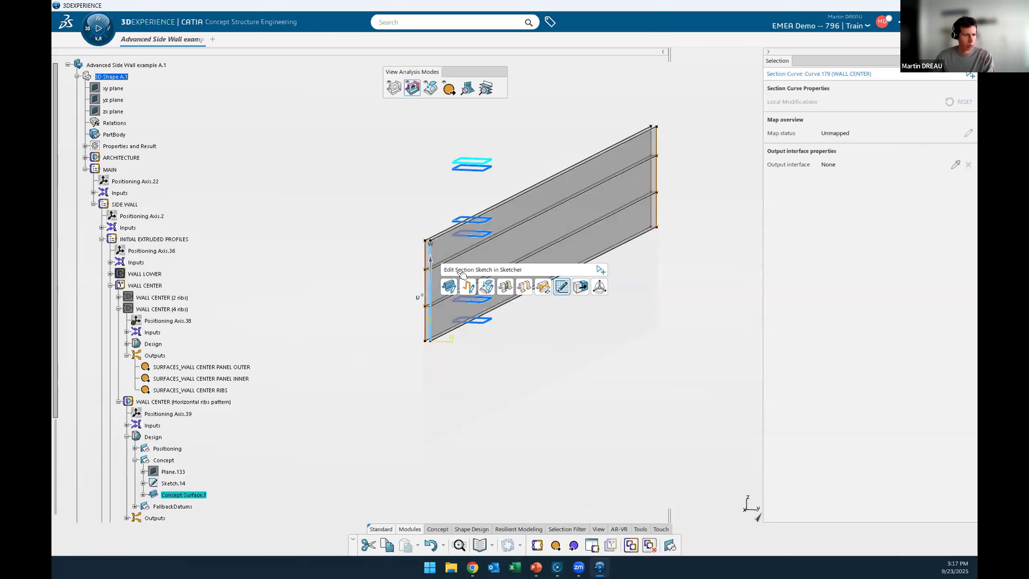
click(562, 287)
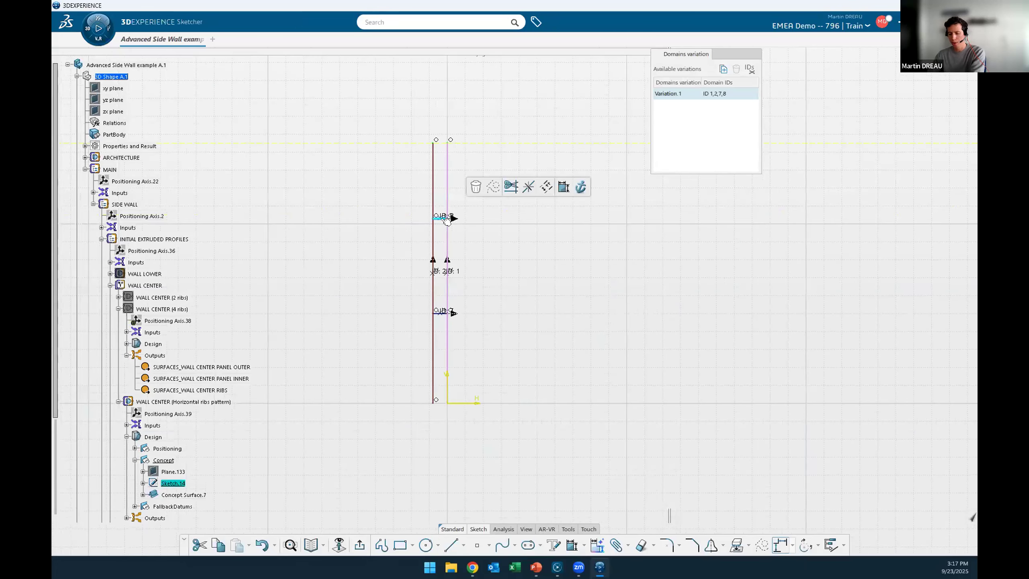
key(Delete)
click(443, 312)
key(Delete)
click(359, 543)
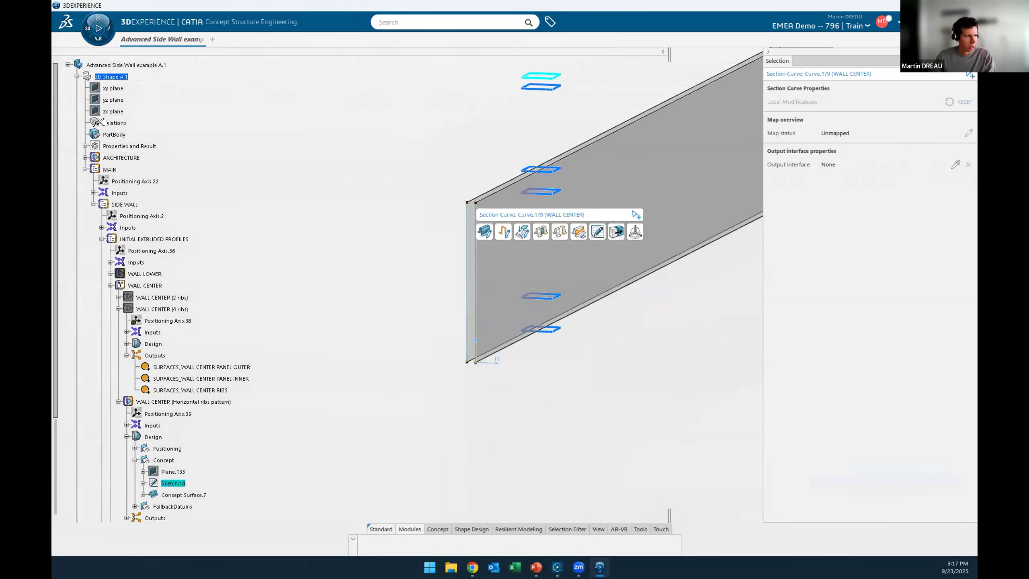
Switch to the Visual Scripting app from the favorite apps.
click(99, 39)
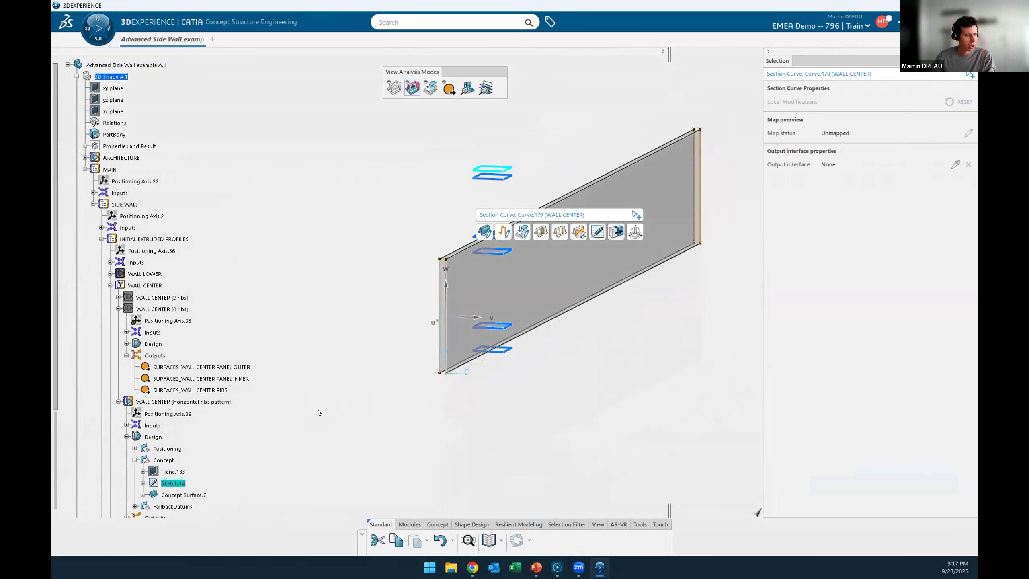
click(91, 43)
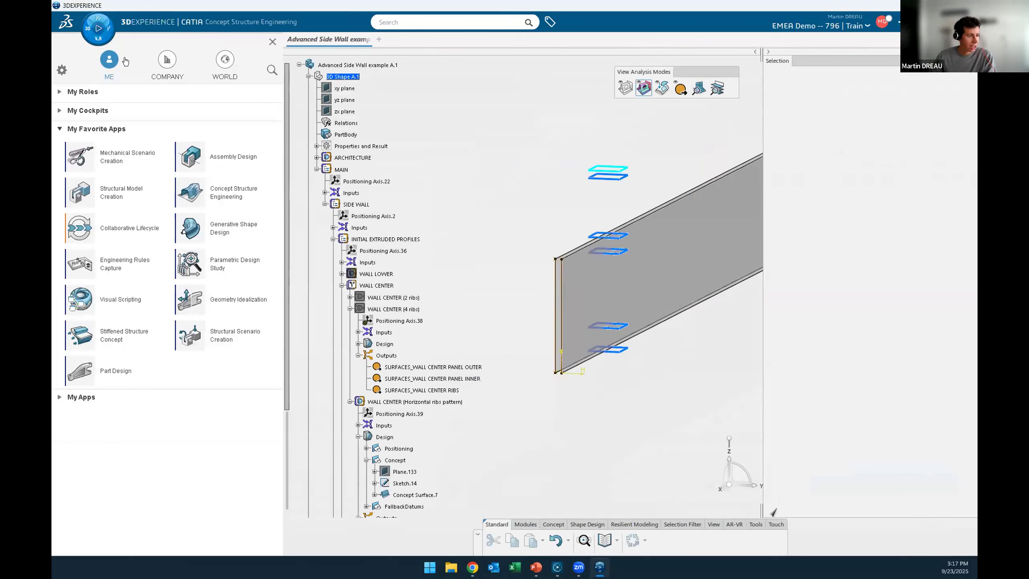
click(141, 307)
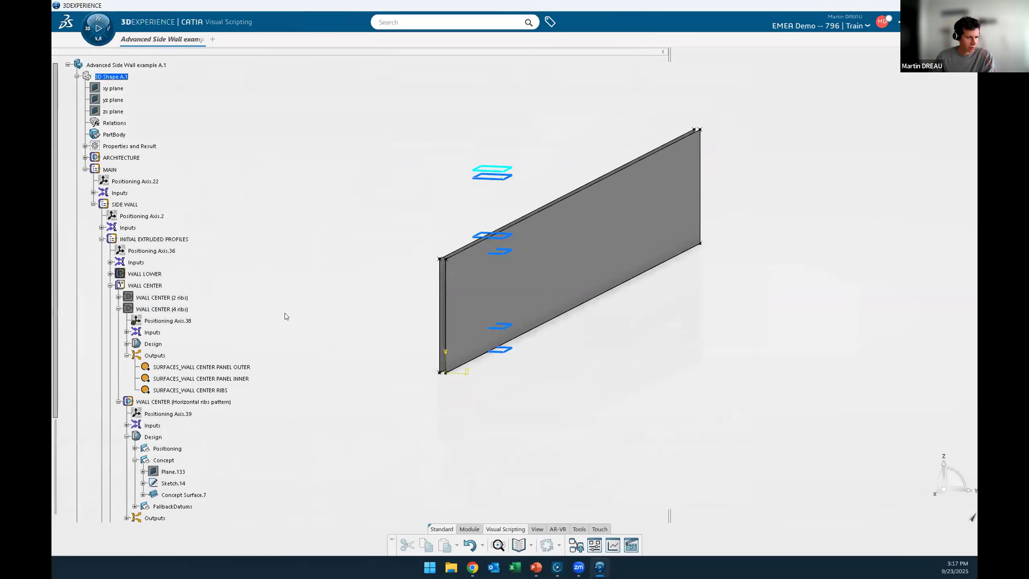
Insert a new geometrical set in the WALL CENTER (Horizontal ribs pattern) variant and select it.
scroll(177, 399, down, 2)
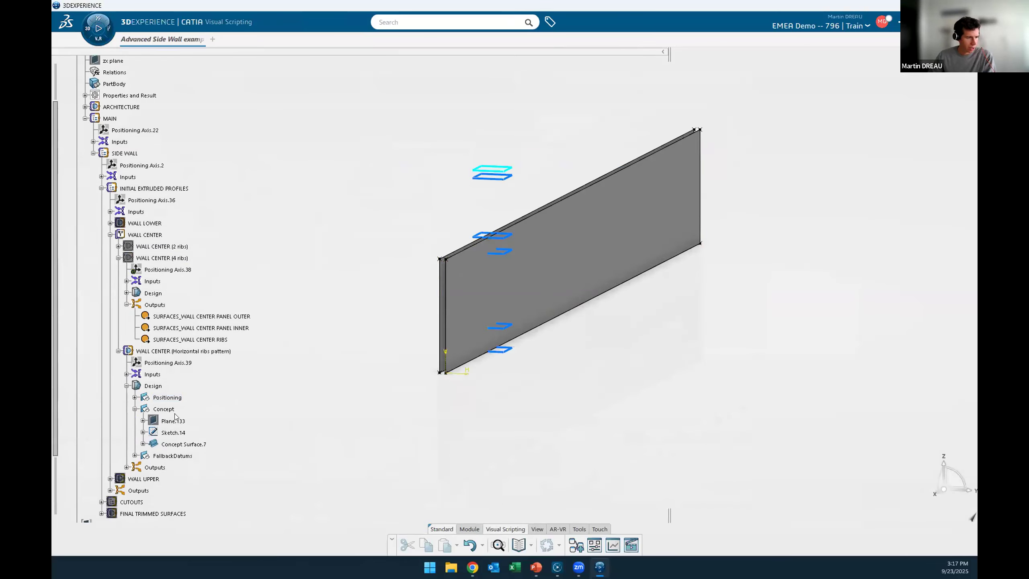
scroll(158, 294, down, 2)
click(163, 302)
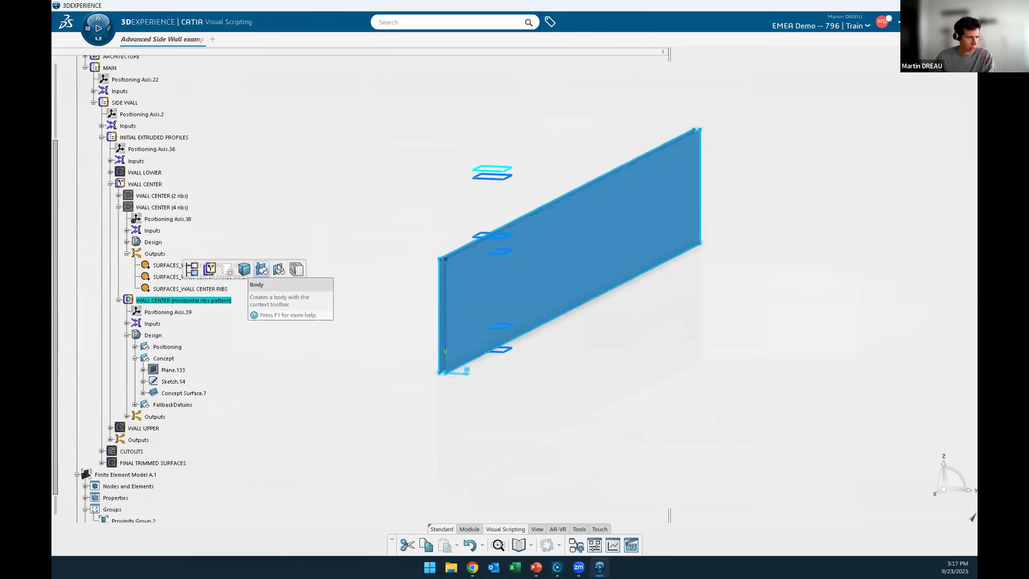
click(273, 275)
click(178, 417)
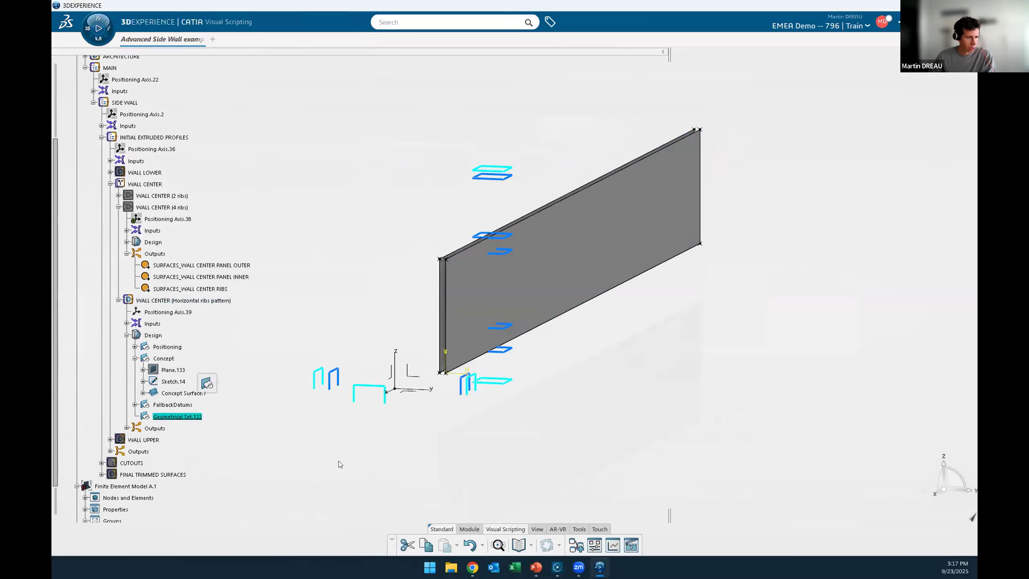
Create a design sequence named "Horizontal ribs" inside the new geometrical set.
click(575, 547)
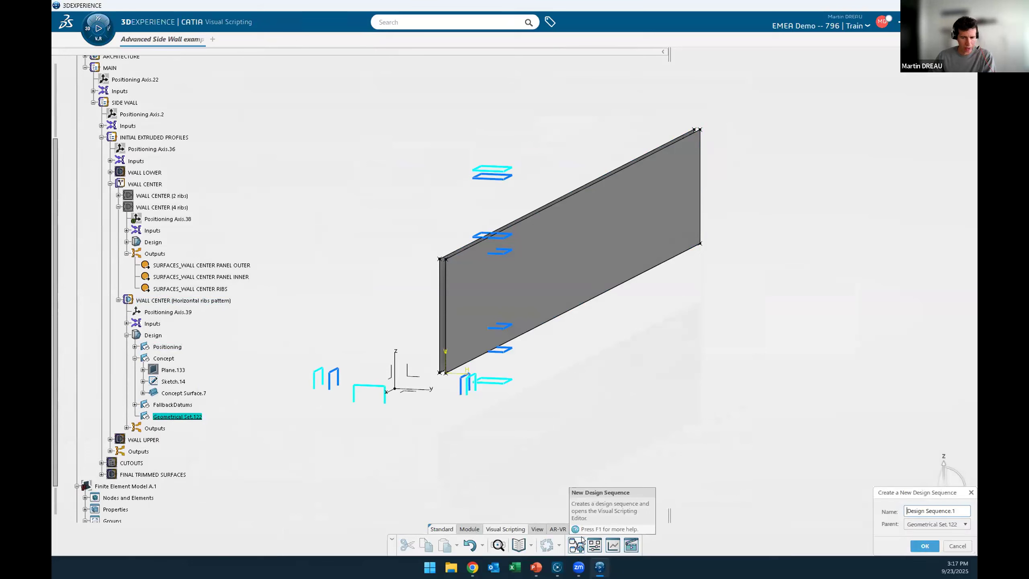
triple_click(956, 509)
text(Horizontal ribs)
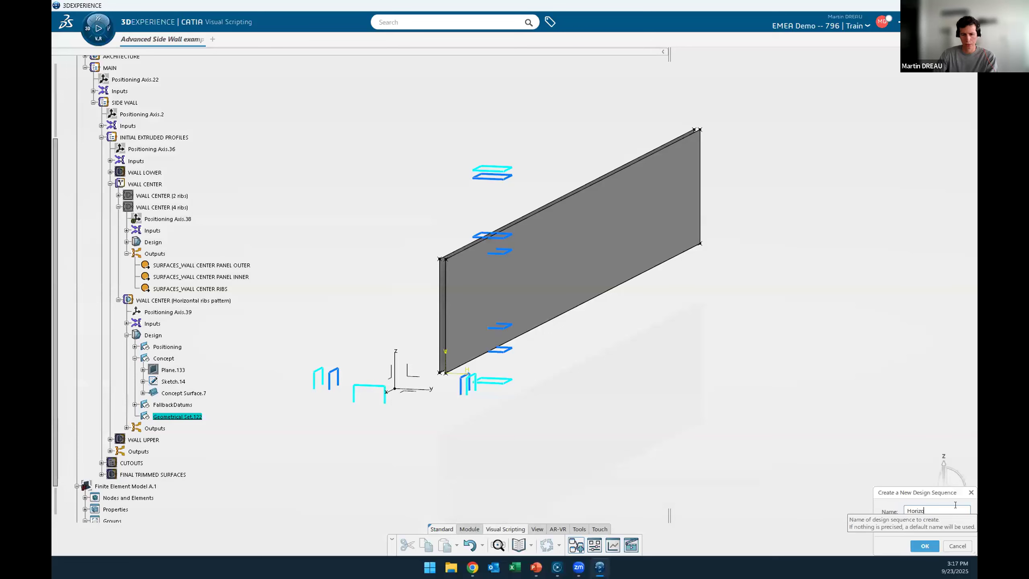
click(925, 546)
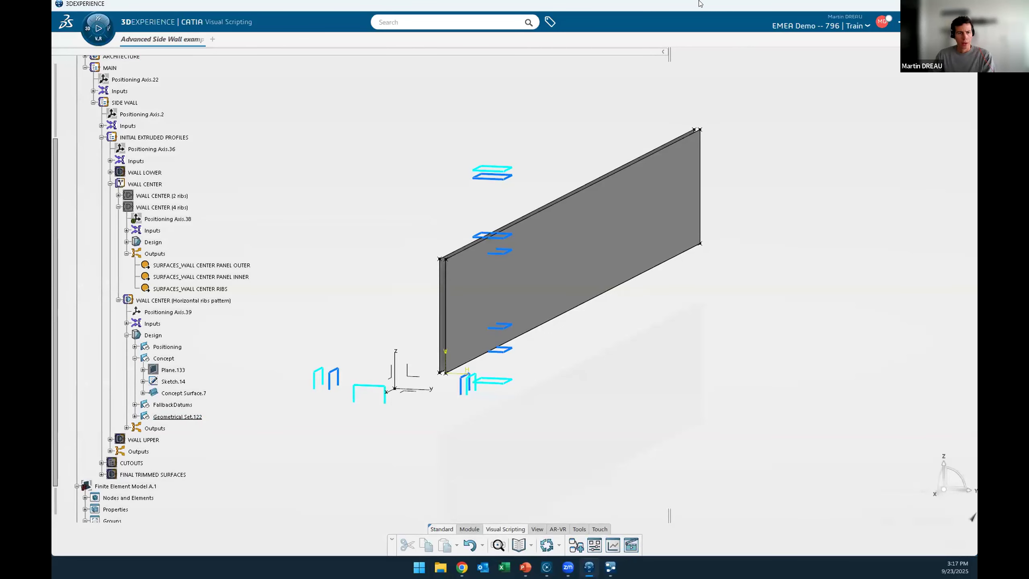
Arrange the 3D model window and the Visual Scripting Editor side by side.
drag(687, 7, 52, 45)
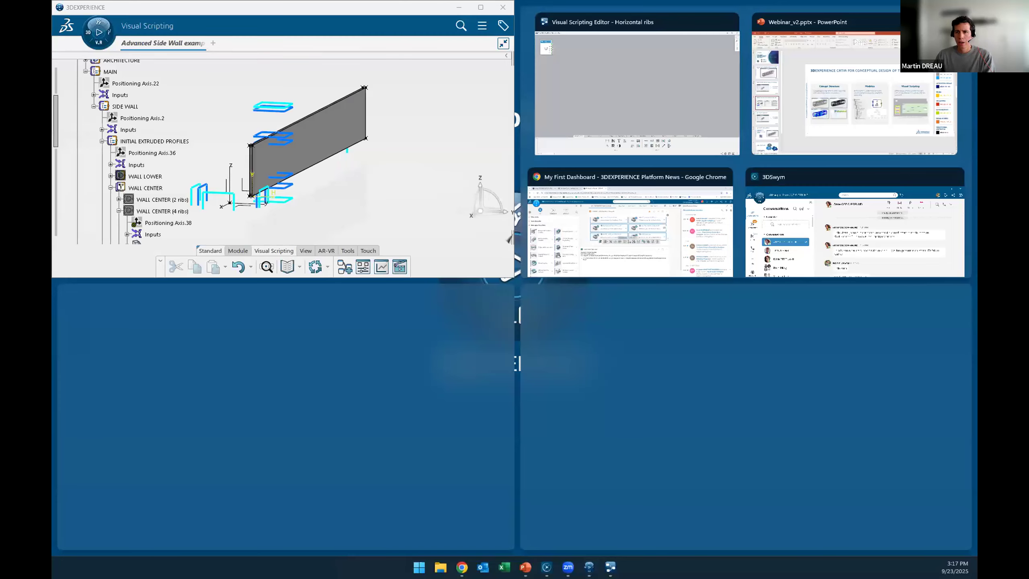
click(355, 47)
drag(354, 7, 300, 95)
click(634, 195)
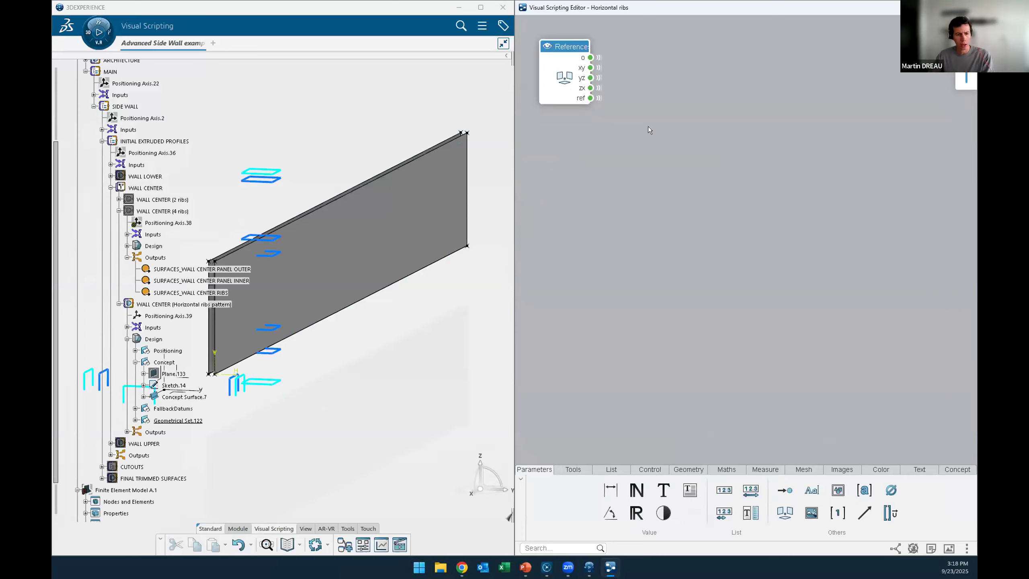
Add an Input node to the script and assign the wall's vertical section curve, Curve.179, to it.
middle_drag(452, 325, 457, 371)
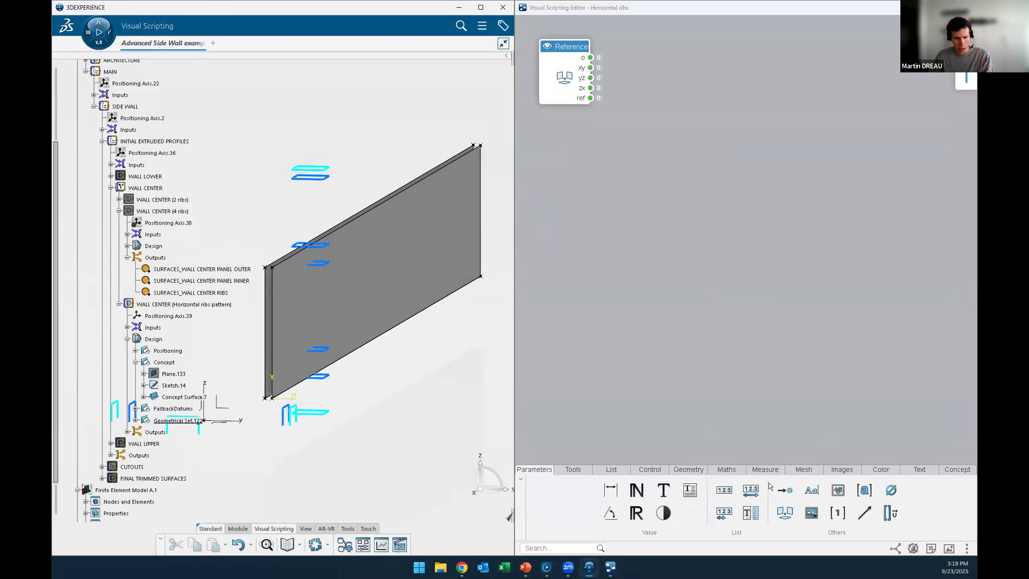
click(784, 492)
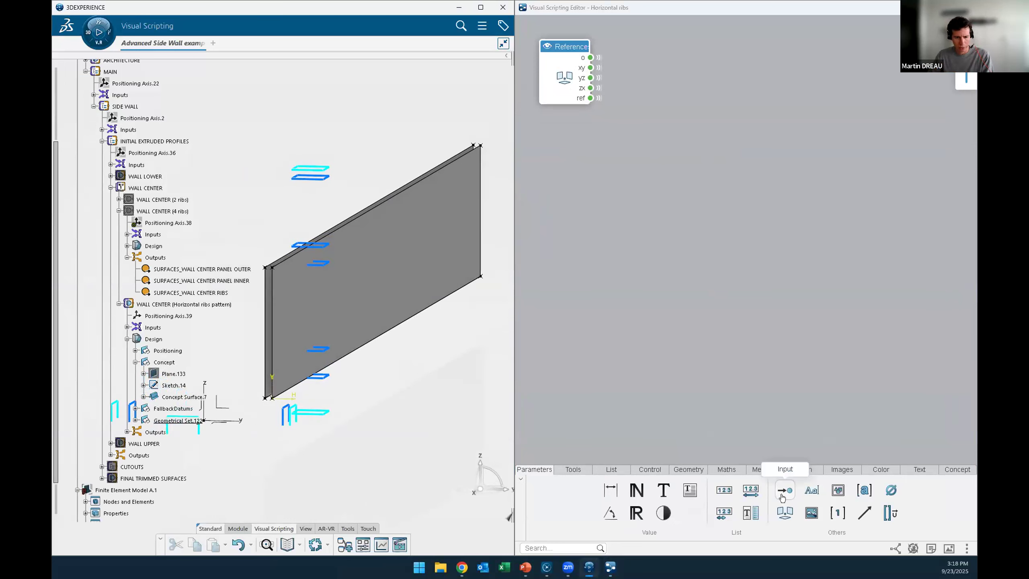
click(612, 185)
click(612, 183)
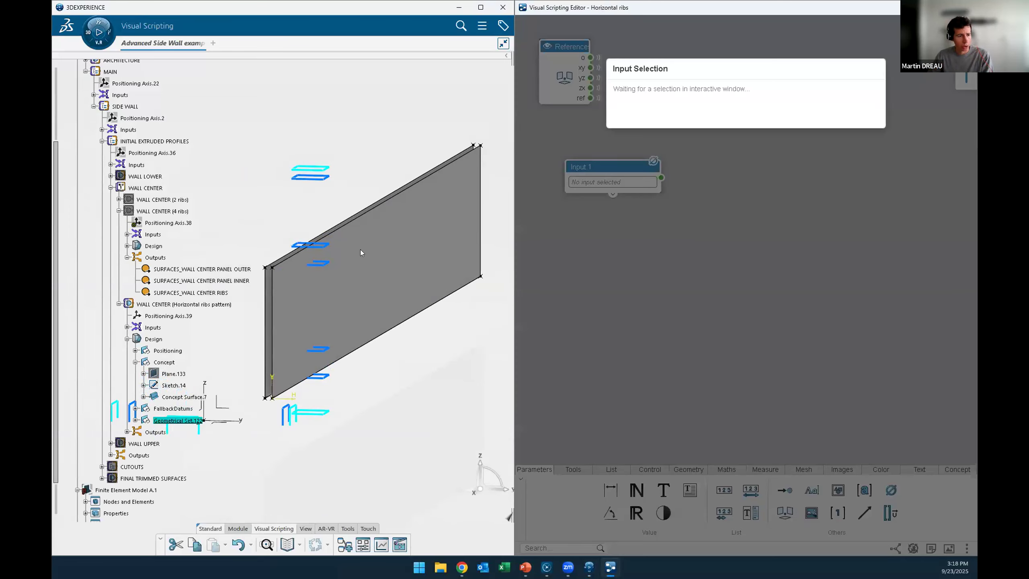
click(274, 289)
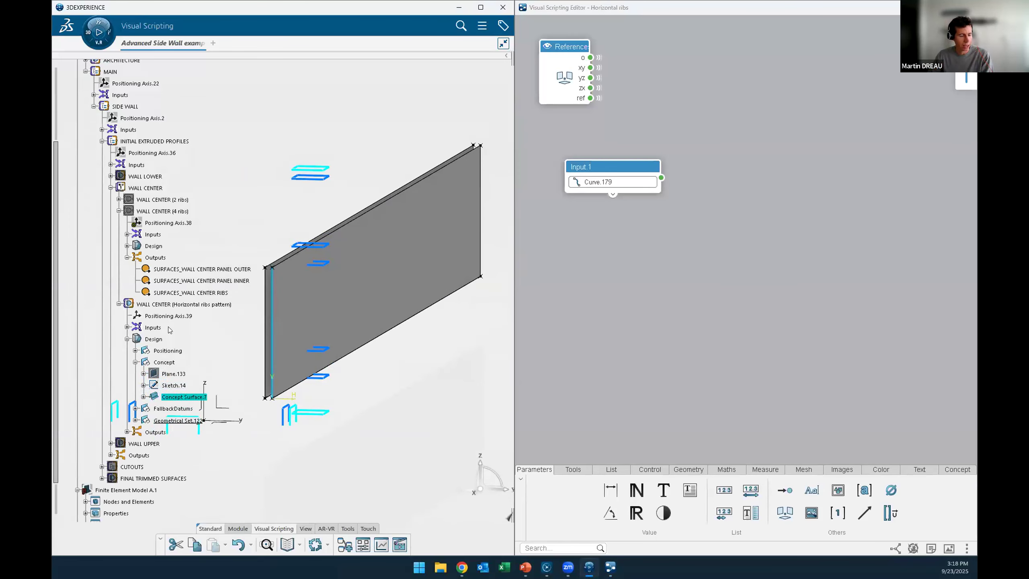
Add a Divide curve node and feed its crv input from the Curve.179 input node.
scroll(177, 306, down, 3)
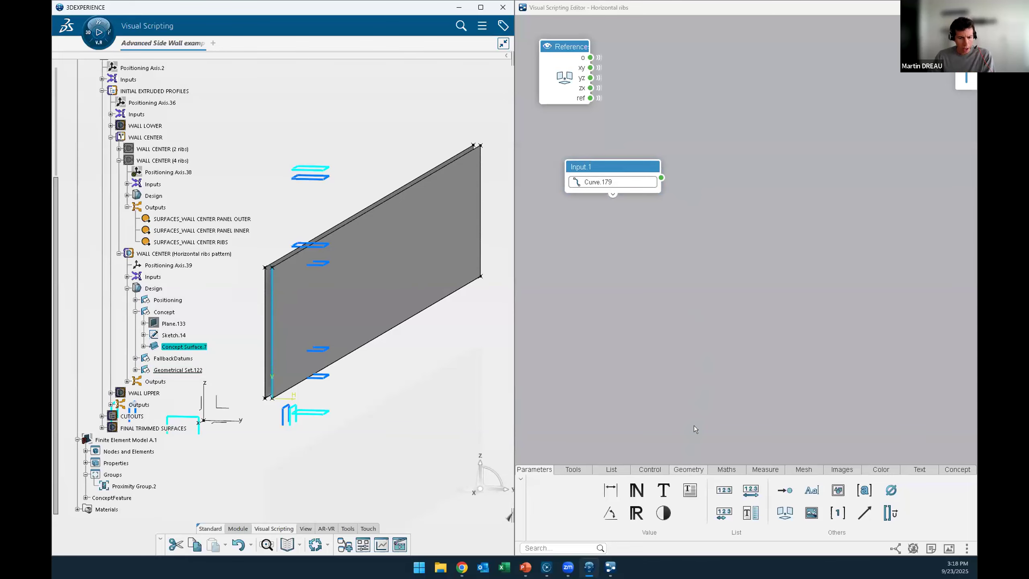
click(688, 469)
drag(858, 469, 730, 179)
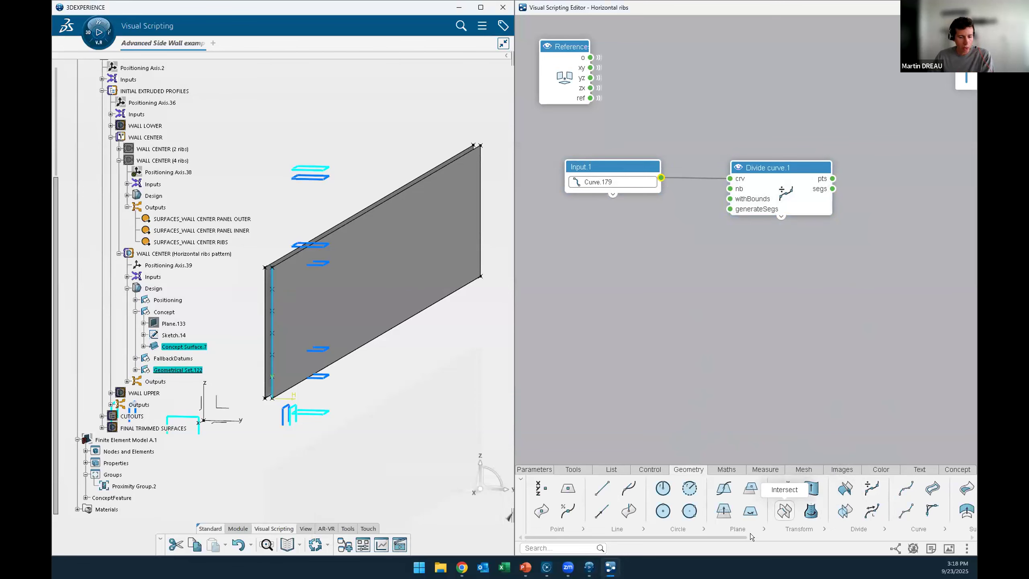
Add a number parameter for the Divide curve node's nb input and set it to 7.
click(711, 207)
drag(670, 219, 659, 241)
middle_drag(421, 349, 462, 288)
middle_drag(457, 347, 422, 314)
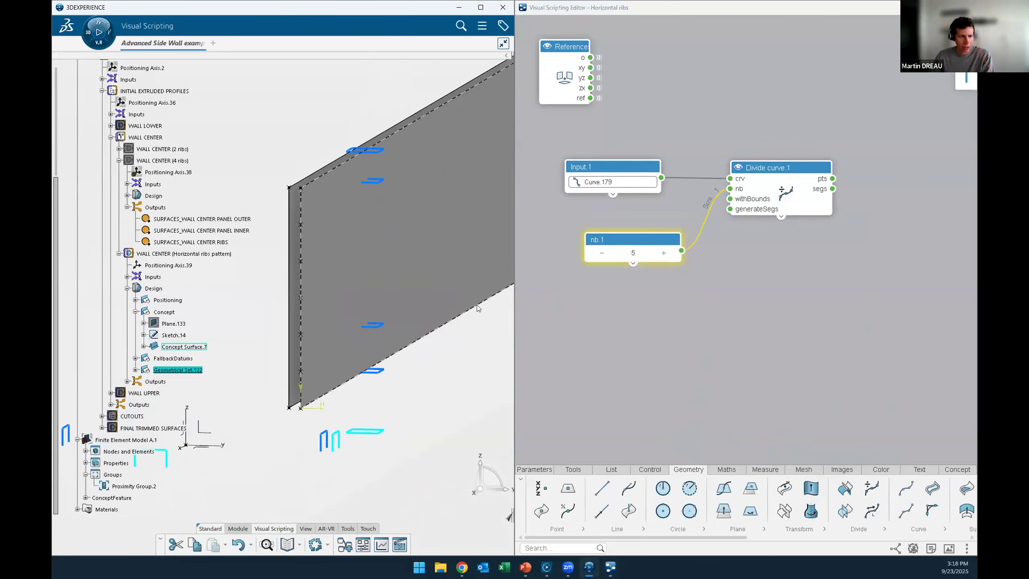
click(663, 253)
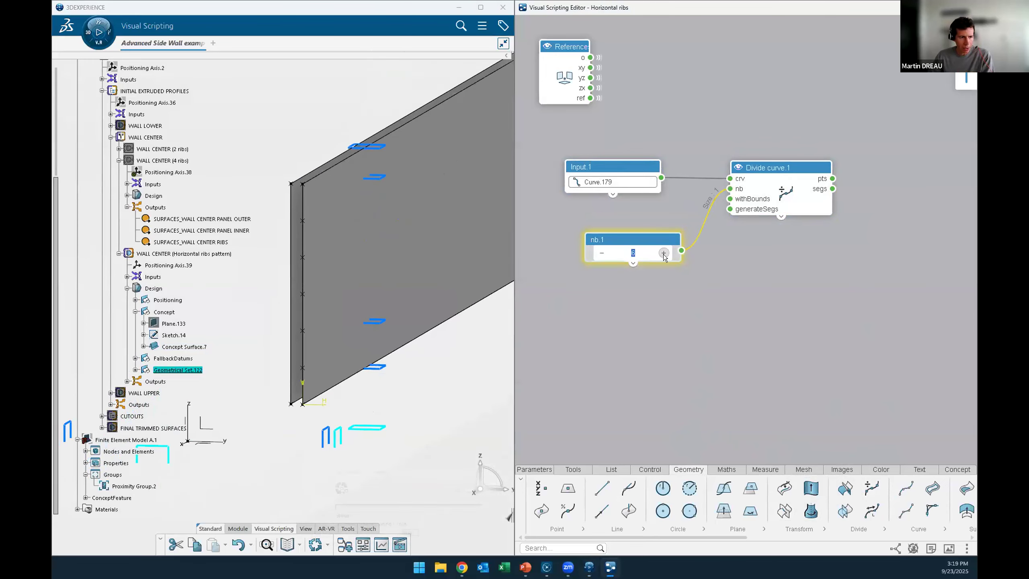
click(664, 253)
click(463, 373)
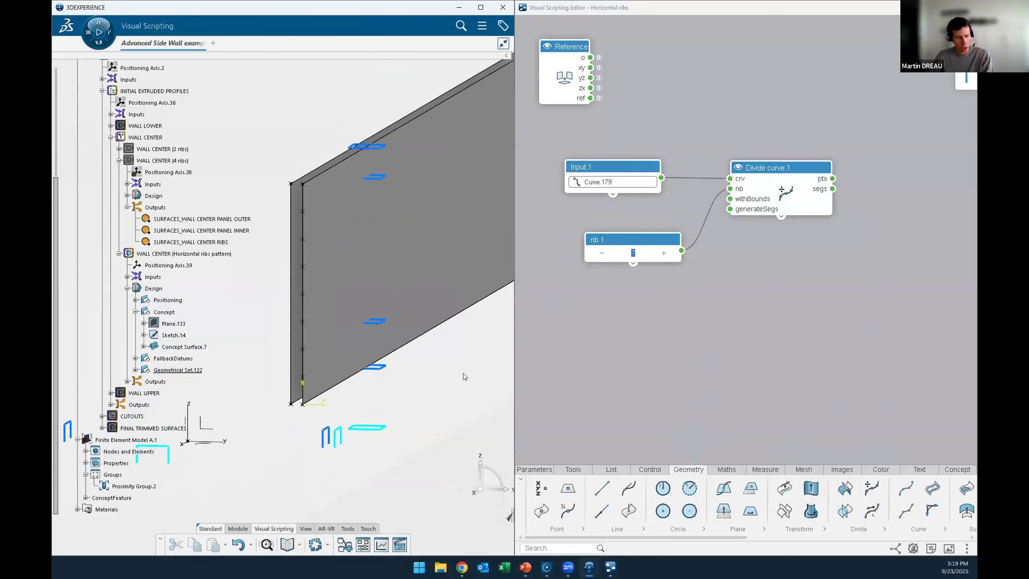
Switch the model window to Concept Structure Engineering and collapse the selection properties area.
double_click(435, 294)
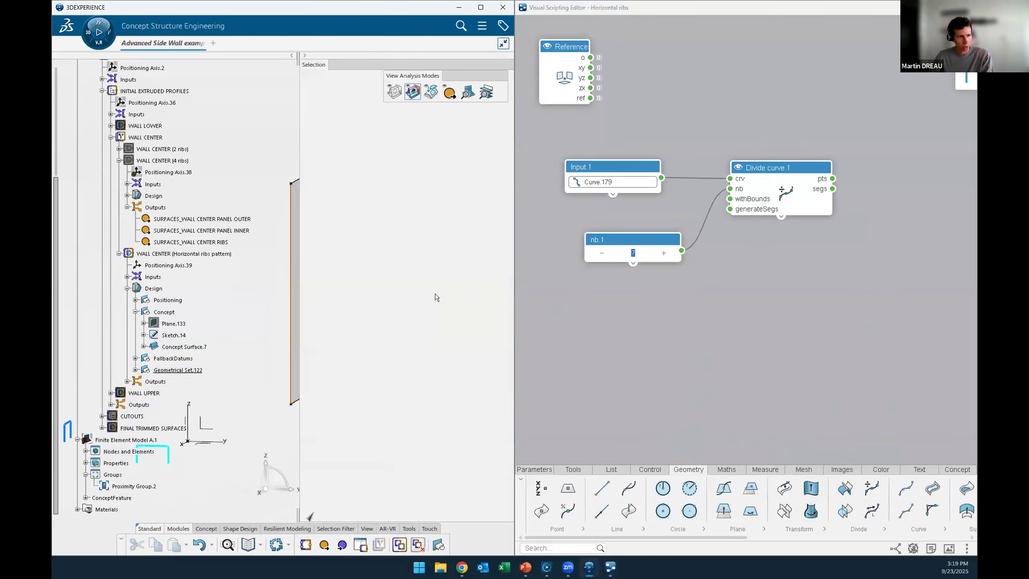
click(303, 55)
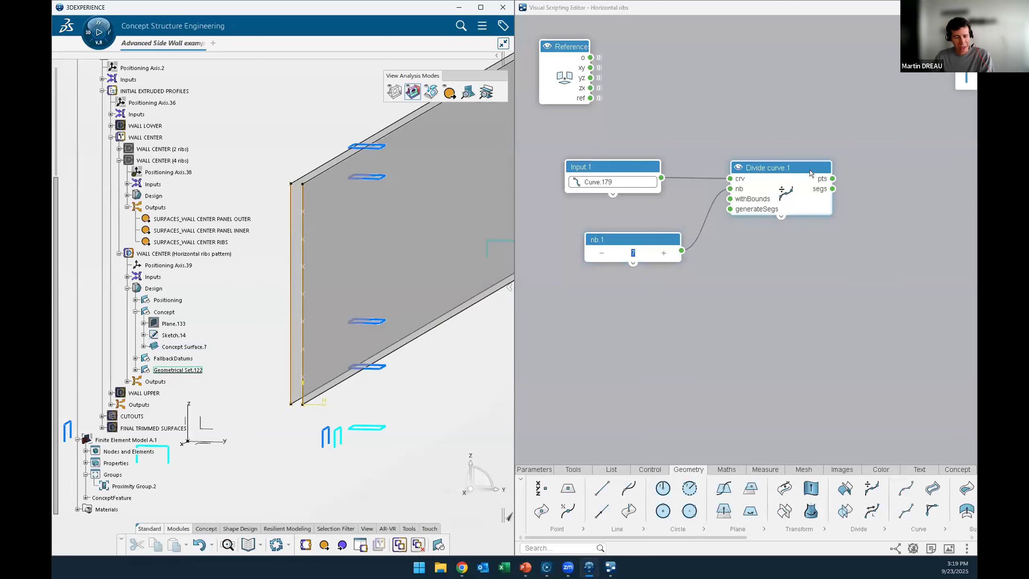
click(648, 166)
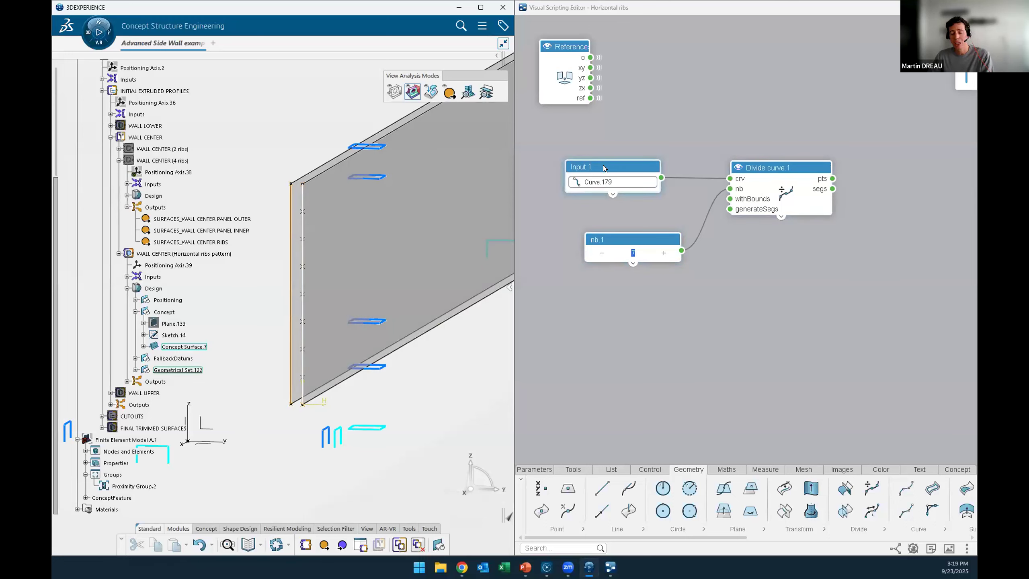
Vary the number of curve division points down to 4, ending with nb set to 6.
click(602, 253)
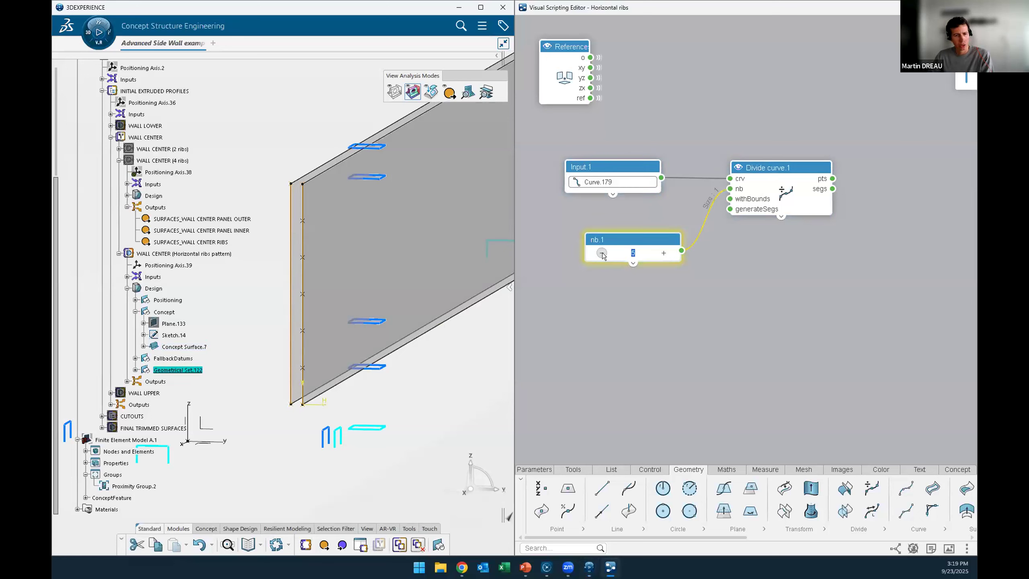
click(602, 253)
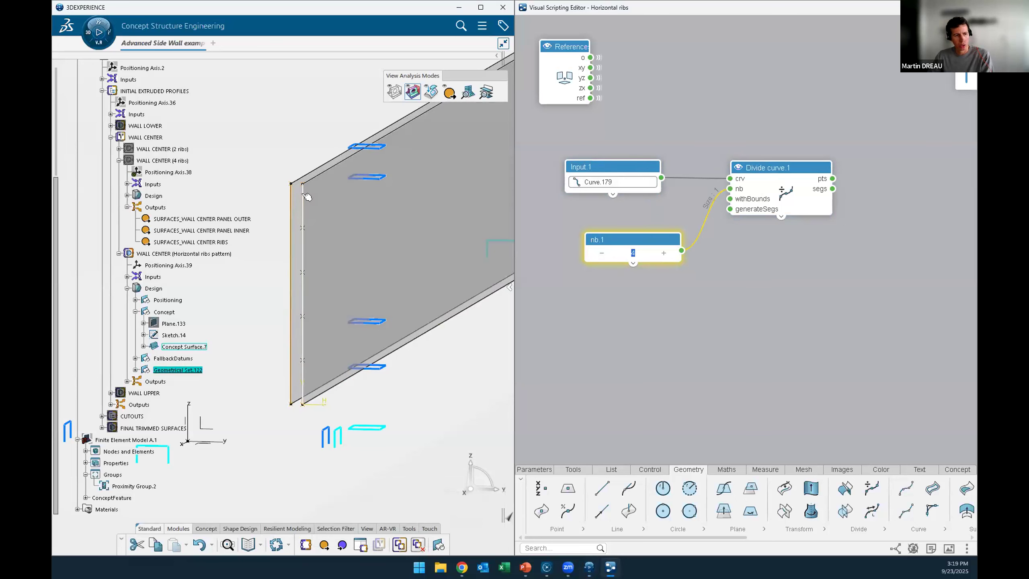
click(663, 253)
click(663, 254)
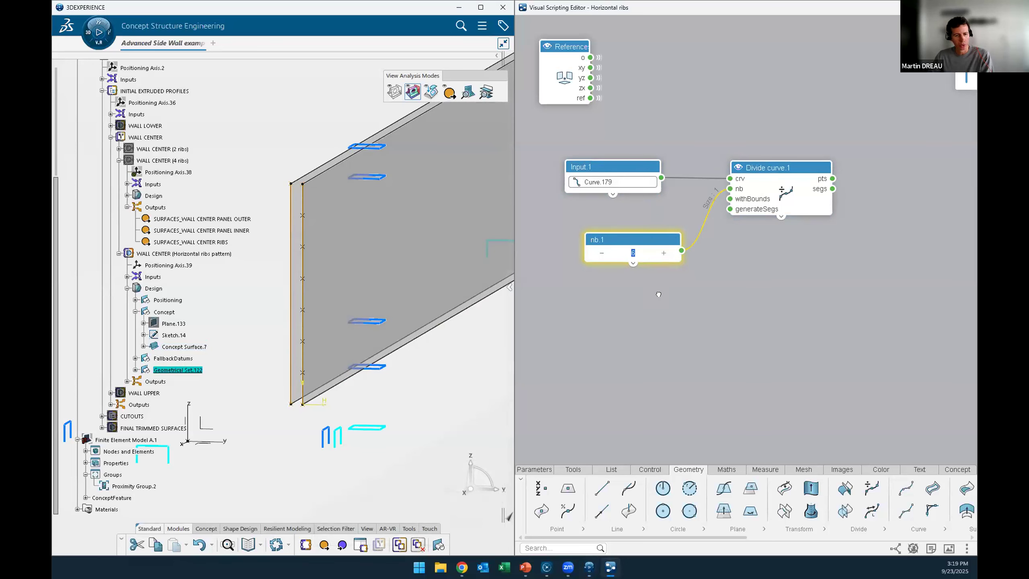
click(742, 272)
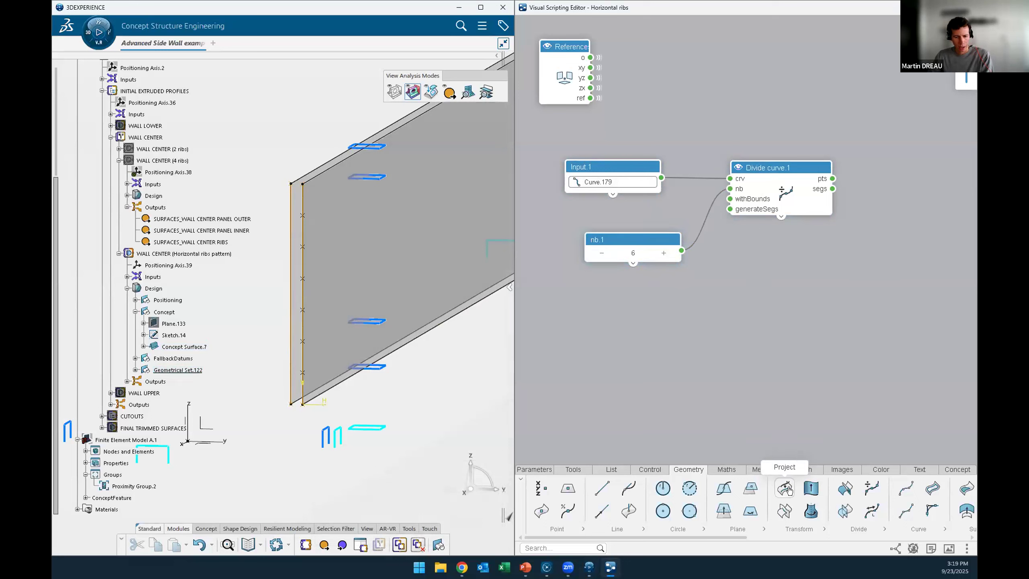
drag(705, 165, 885, 288)
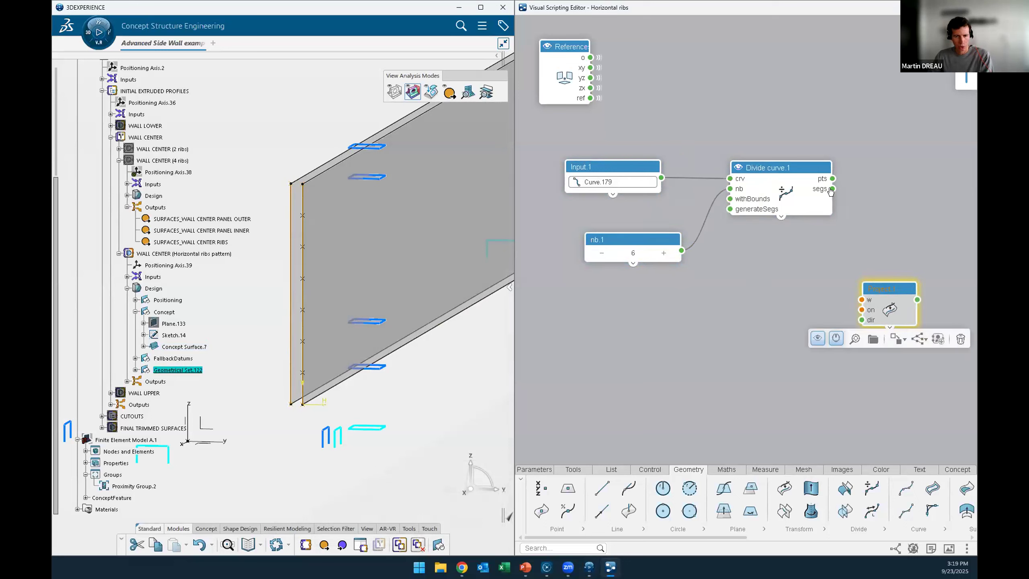
drag(833, 182, 861, 300)
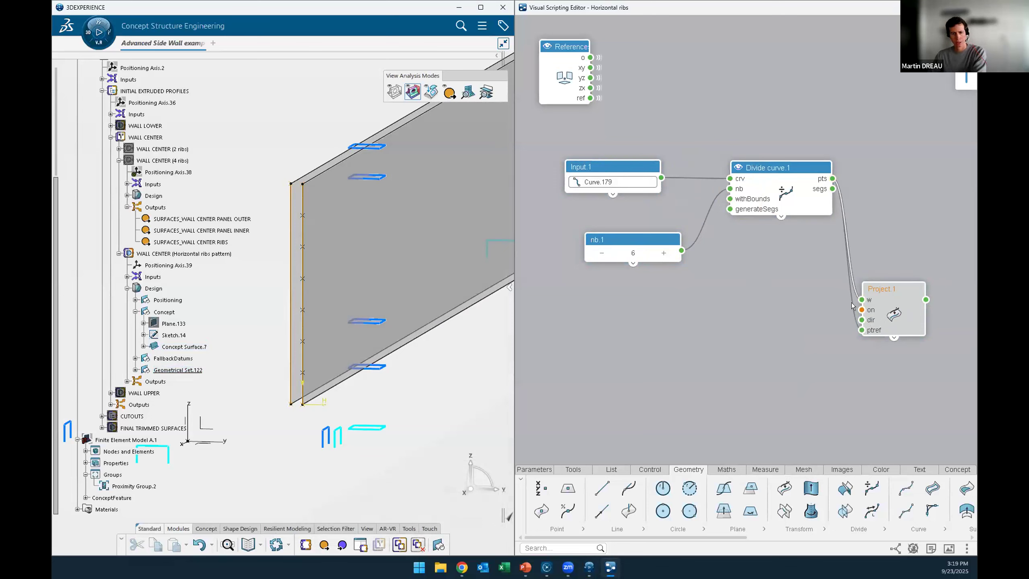
click(879, 290)
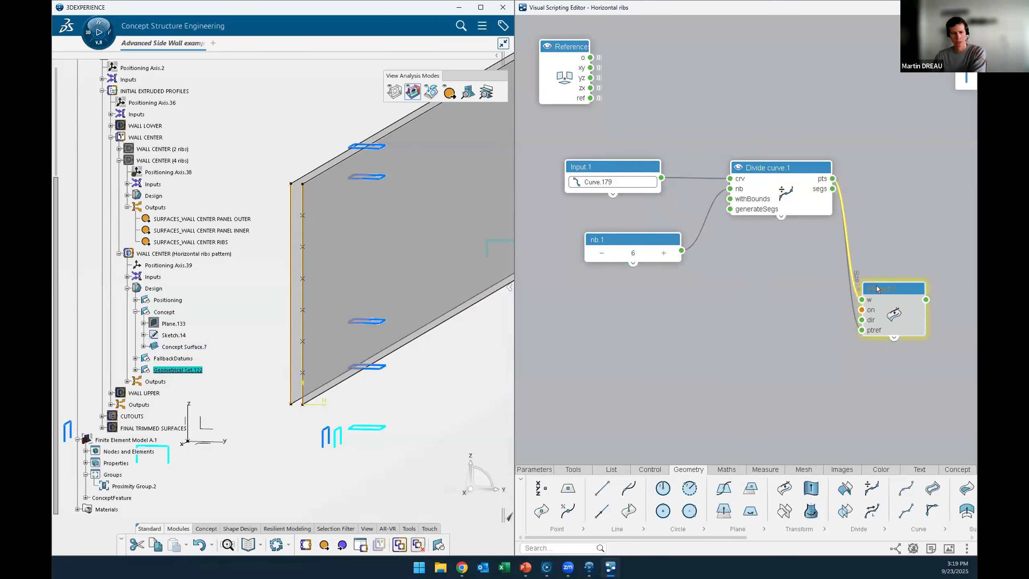
key(Delete)
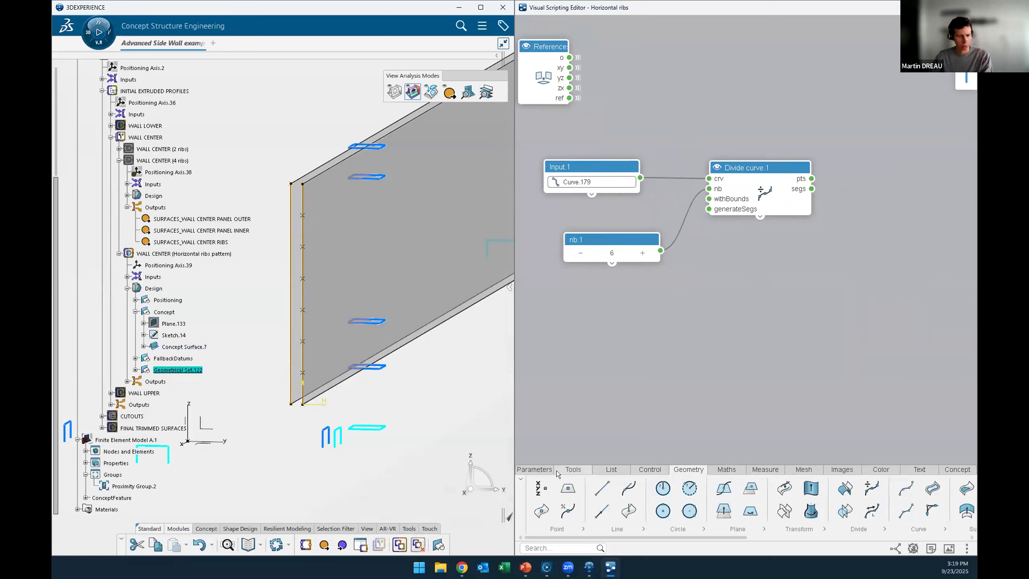
Add an input node above Input.1 and pick Curve.180 from the concept surface in the model as its object.
click(537, 470)
drag(781, 494, 719, 90)
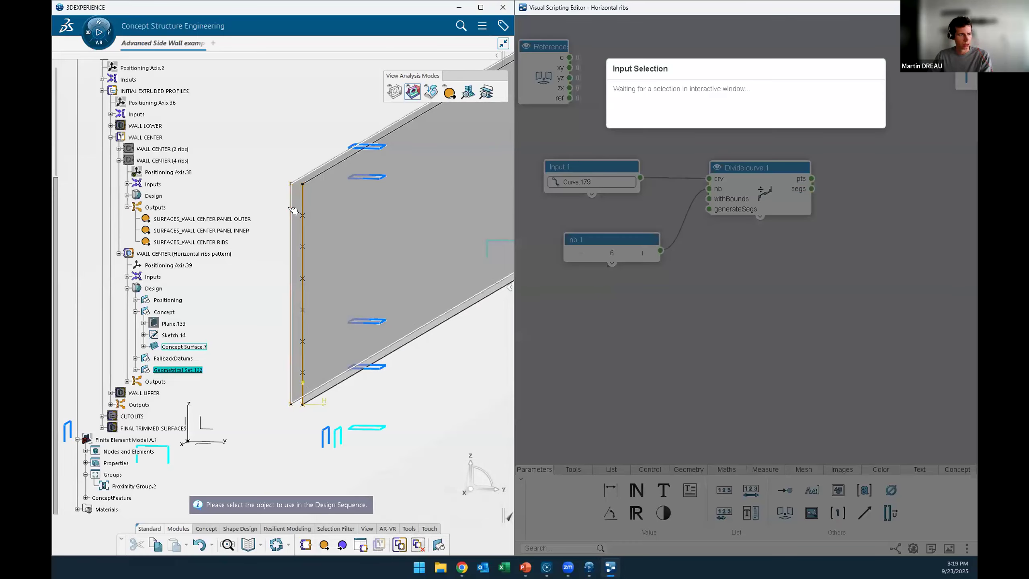
click(302, 206)
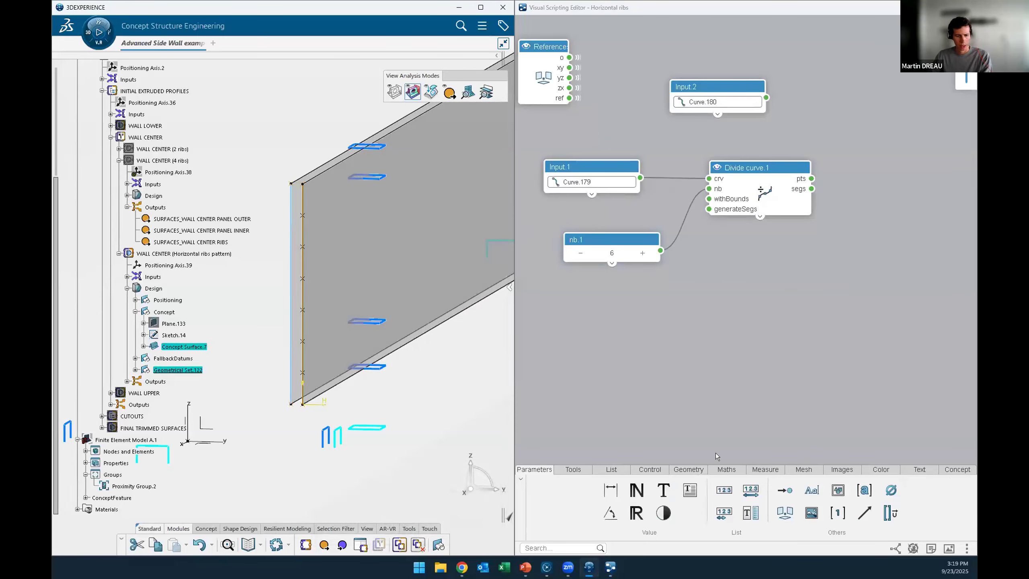
Add a Project node, feeding w from the Divide curve pts output and on from the Curve.180 input node.
click(688, 469)
drag(784, 489, 906, 124)
drag(812, 179, 878, 135)
drag(766, 98, 877, 145)
Set the Project node's direction to the favorite References.zx.
mouse_move(878, 155)
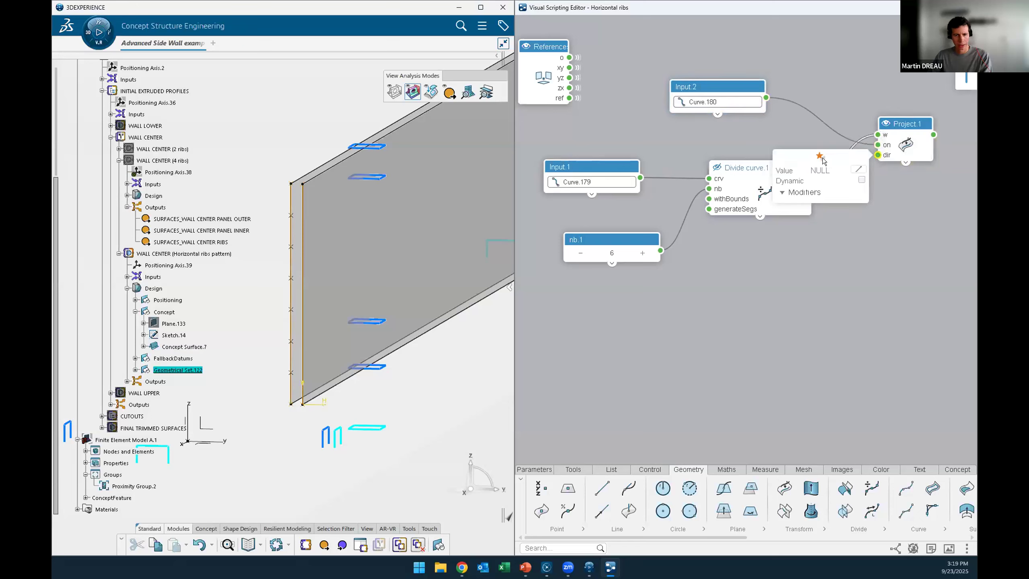
click(820, 157)
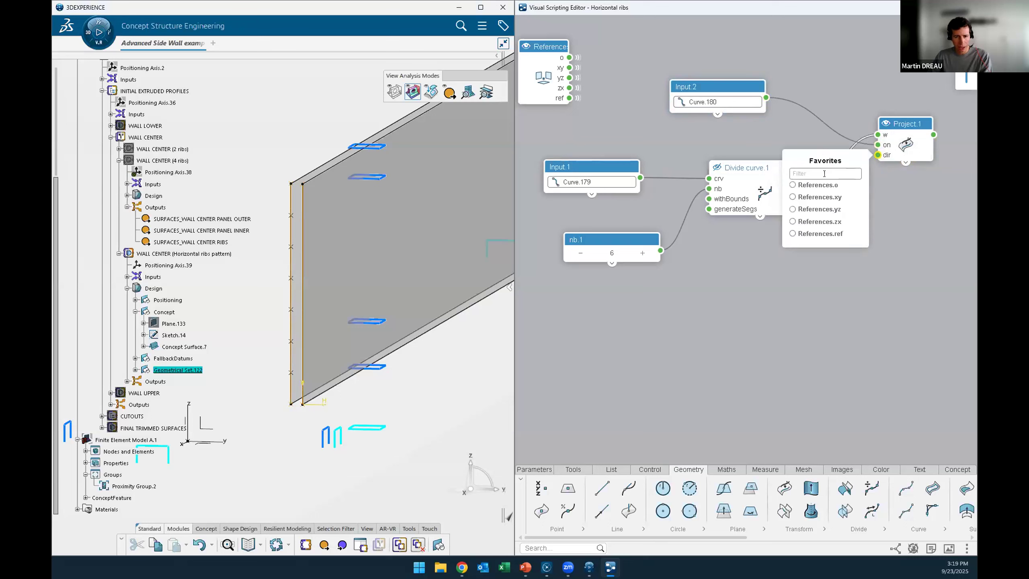
click(828, 222)
click(904, 235)
Rearrange the Project and Divide curve nodes on the canvas and show the Divide curve result again.
scroll(872, 255, down, 5)
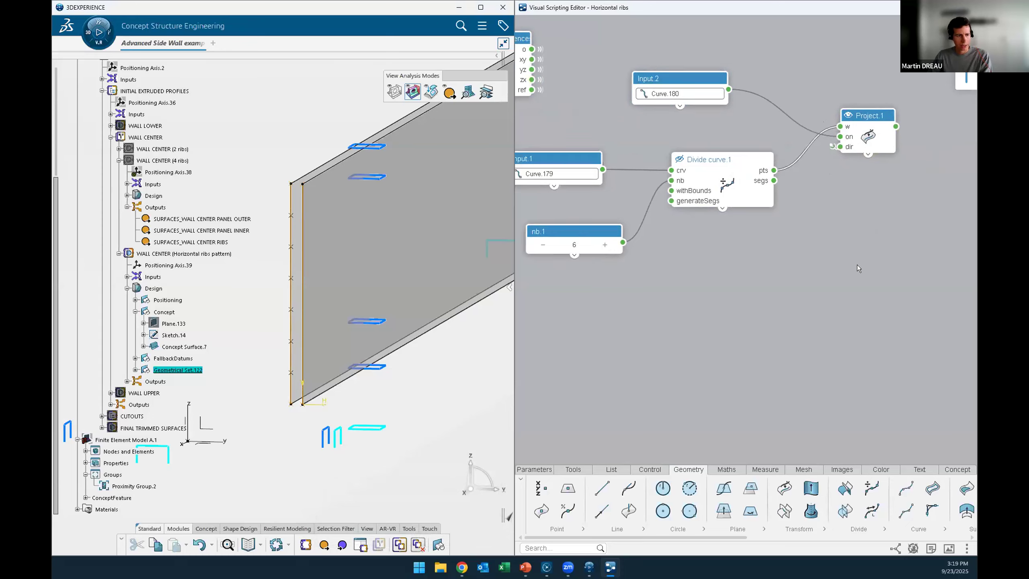
drag(846, 167, 832, 147)
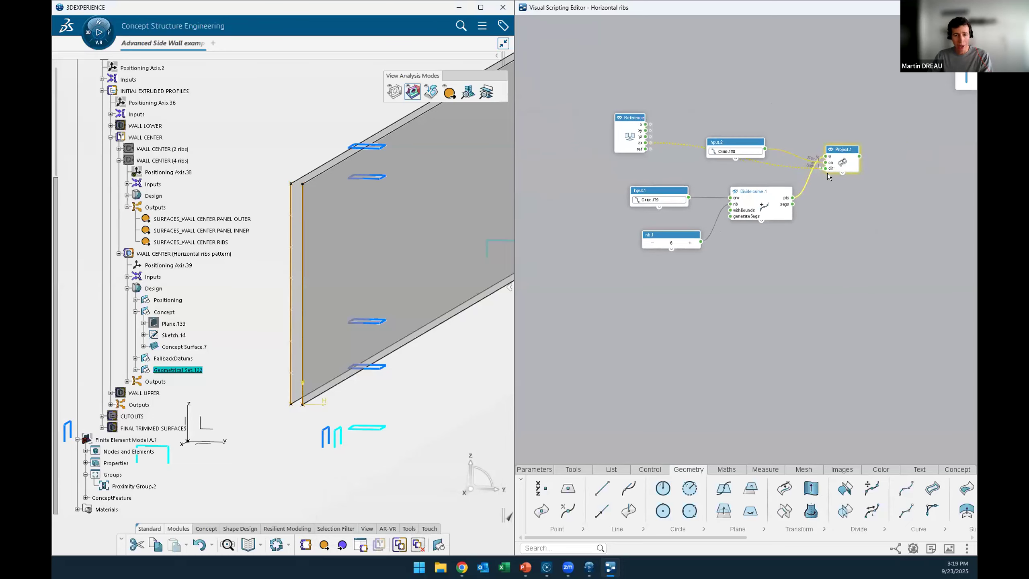
drag(754, 201, 777, 241)
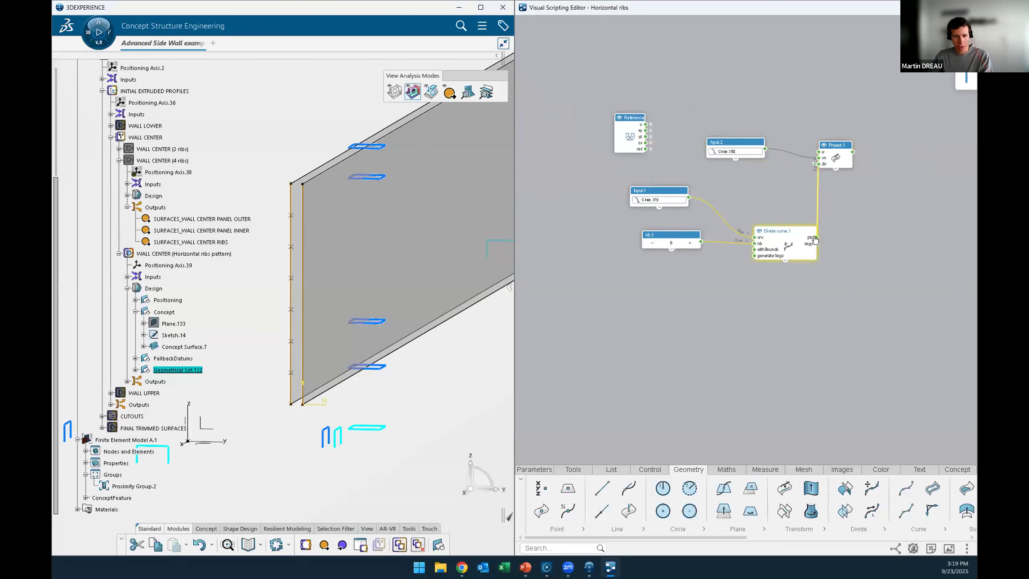
click(760, 279)
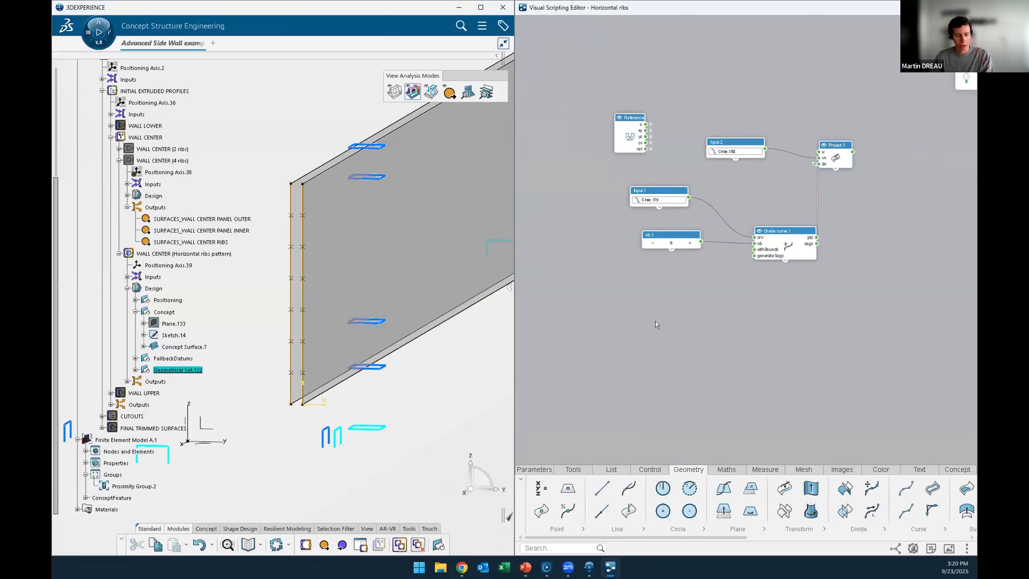
Add a Line node with the projected points as pt1 and the division points as pt2, and set nb to 3.
drag(604, 487, 882, 208)
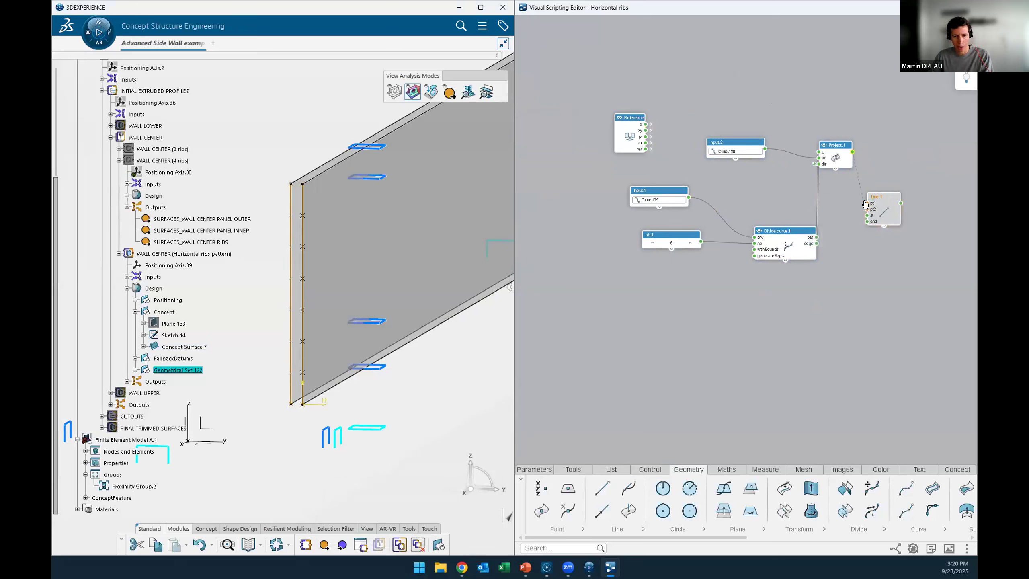
drag(868, 212, 867, 210)
click(882, 210)
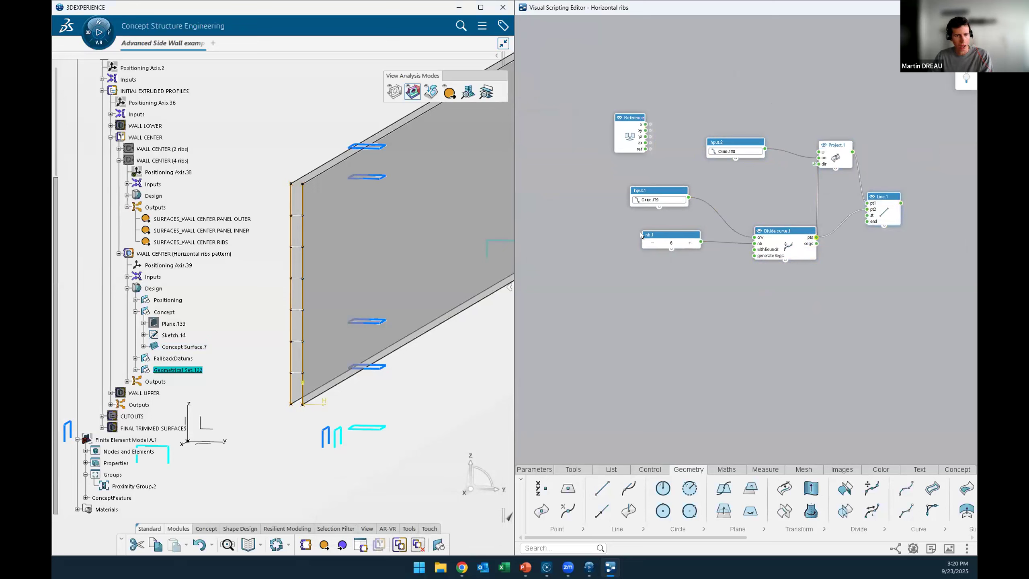
click(652, 242)
click(652, 243)
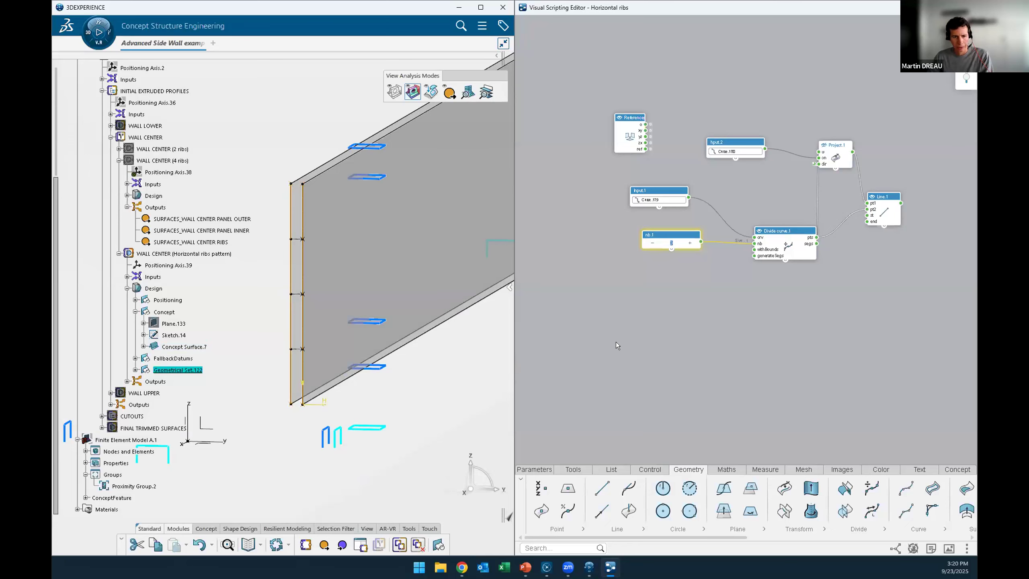
Add an Extrude node, feed its w input from the Line node and set its direction from the favorite references.
middle_drag(715, 343, 639, 353)
scroll(640, 352, down, 2)
click(809, 491)
click(790, 275)
drag(740, 240, 773, 265)
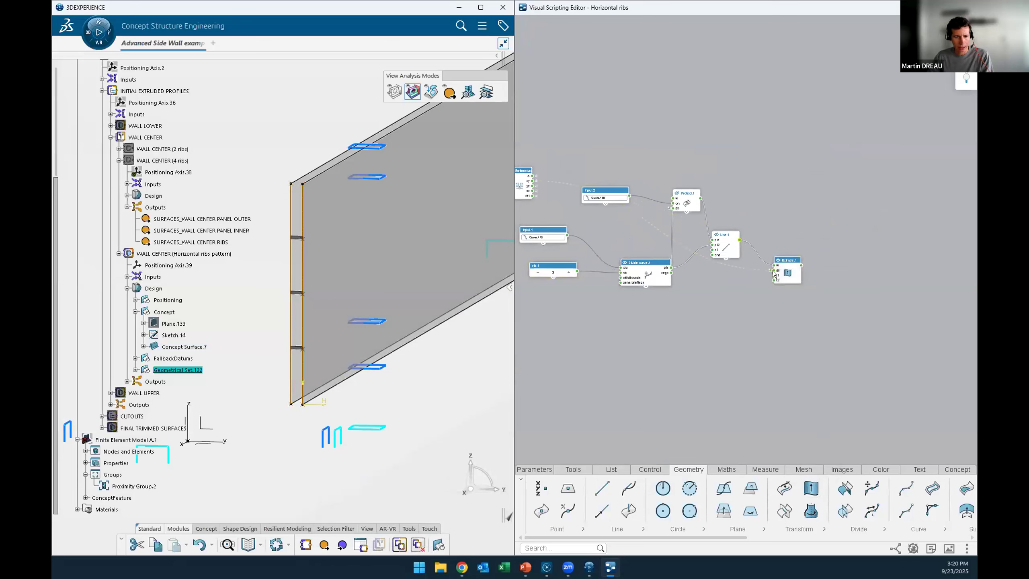
click(774, 270)
click(710, 277)
click(740, 324)
click(773, 284)
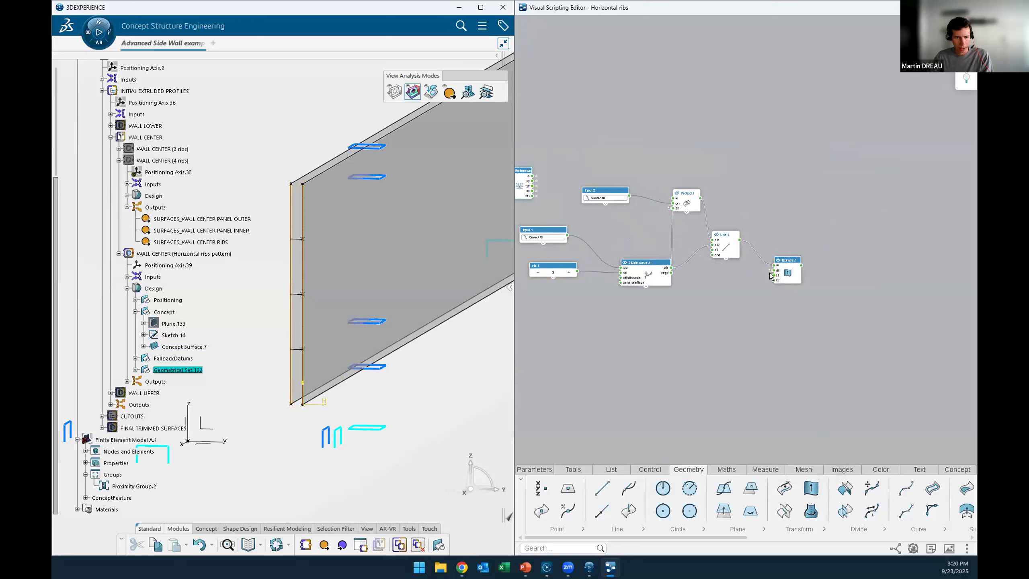
Add length parameters for the Extrude node's two limits, setting l1 to 0 mm and l2 to 50000 mm.
click(772, 276)
click(768, 284)
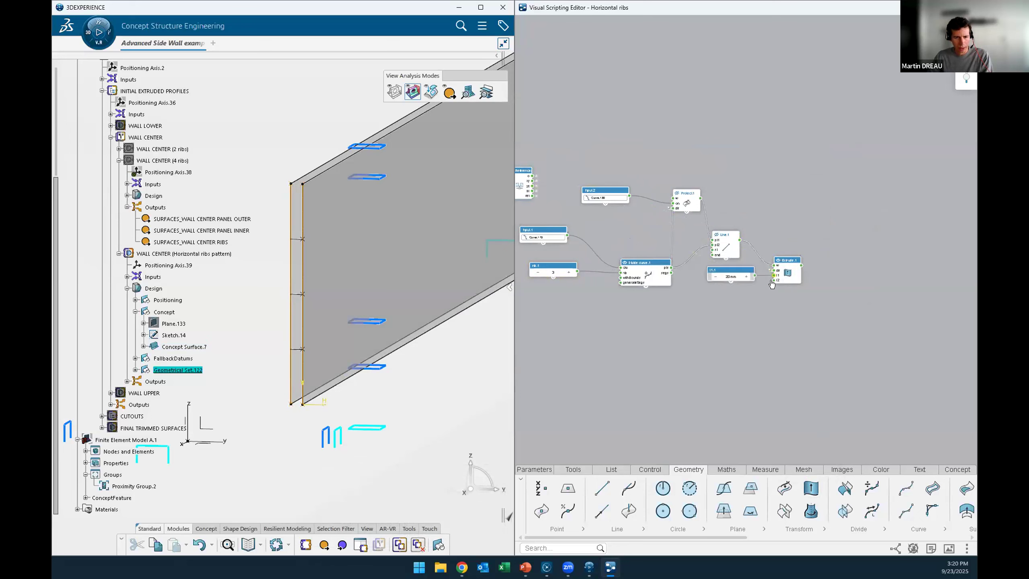
click(758, 294)
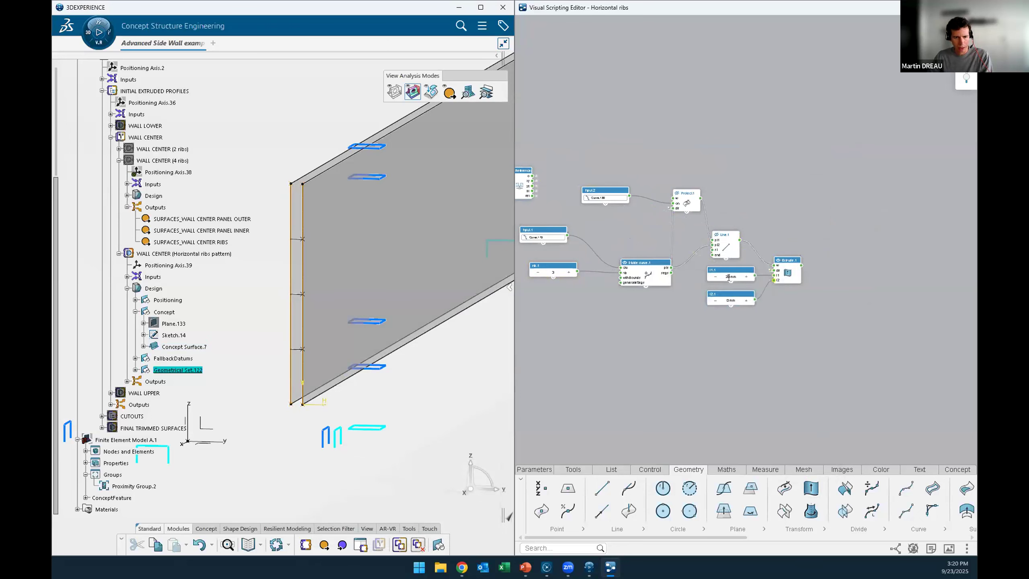
click(731, 300)
text(50000)
click(732, 277)
text(0)
click(740, 343)
Add an input node above the Extrude node and pick PLANE_REAR X in the model as its object.
middle_drag(469, 331, 345, 398)
middle_drag(427, 299, 462, 308)
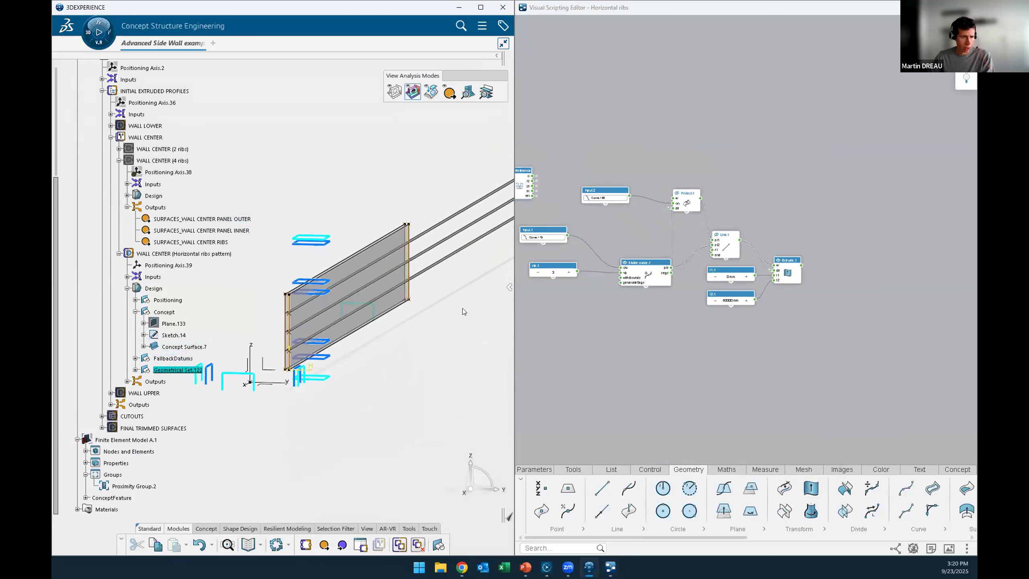
middle_drag(365, 365, 402, 311)
click(737, 404)
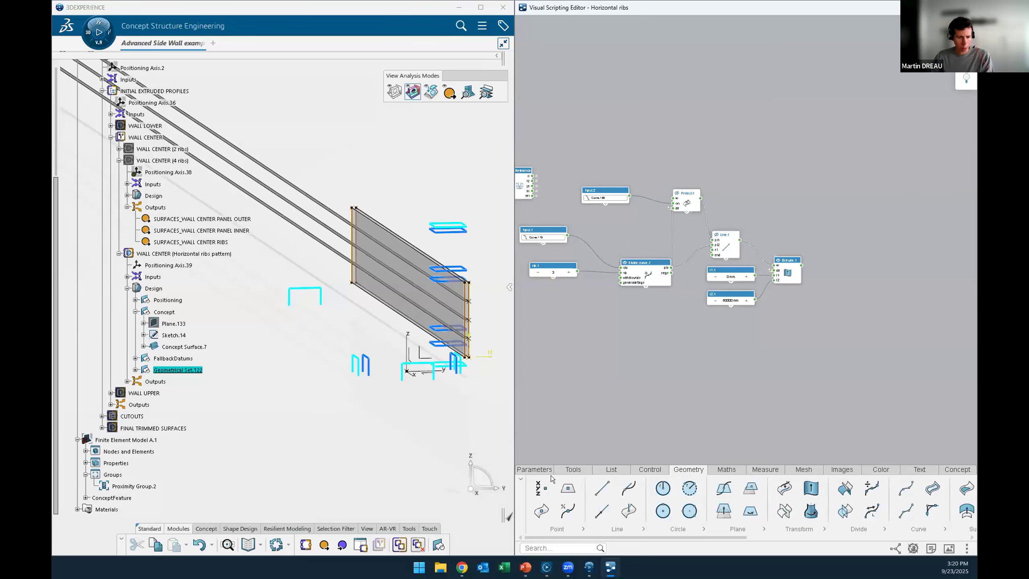
click(537, 470)
click(785, 490)
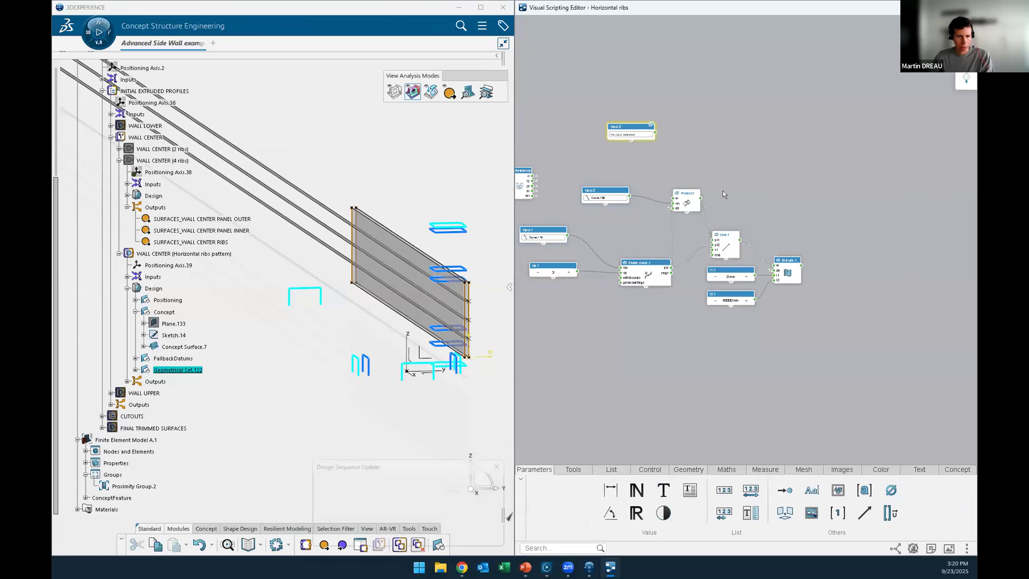
drag(633, 139, 852, 197)
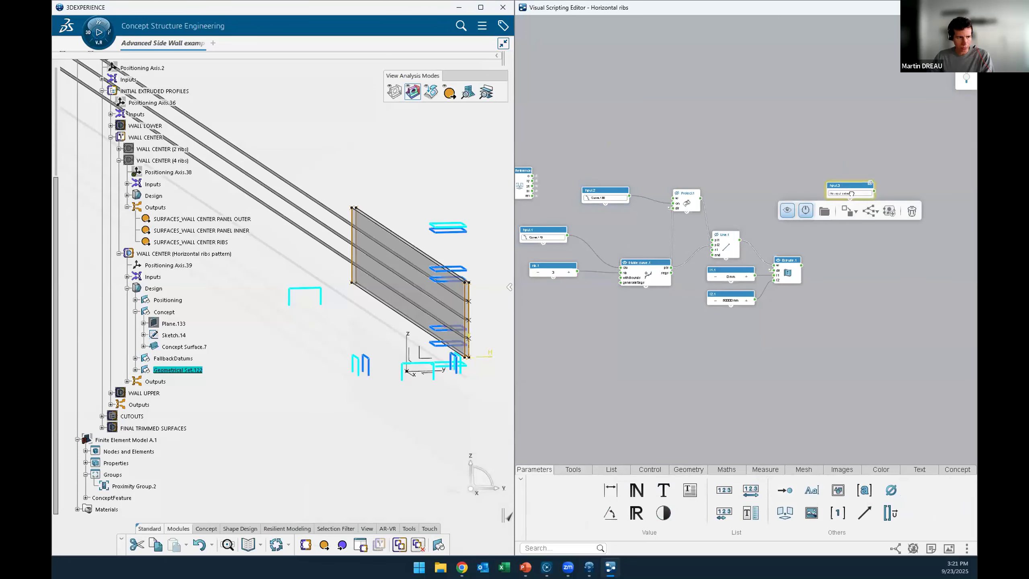
click(852, 194)
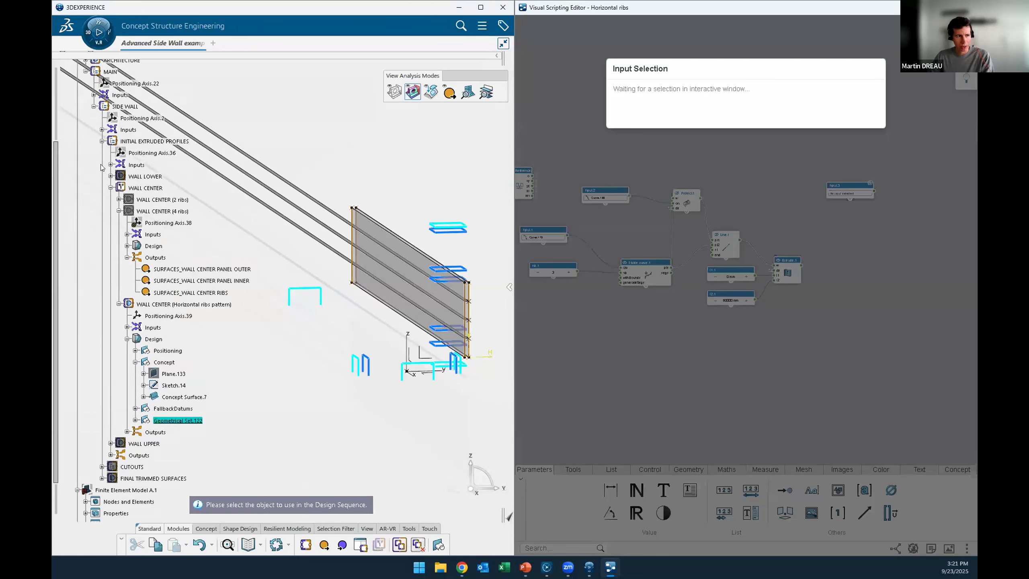
click(315, 291)
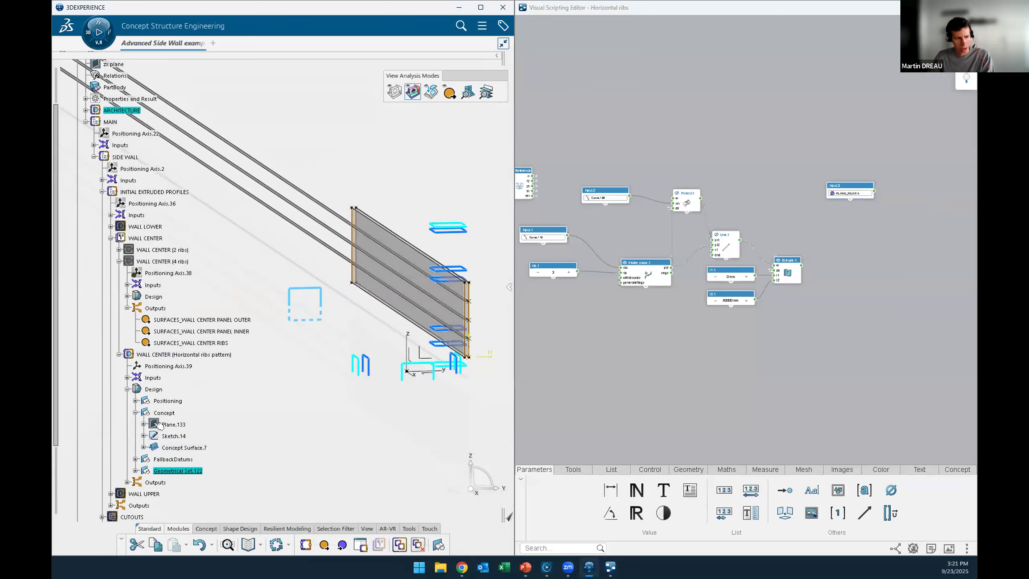
Expand the Parent Module inputs of WALL CENTER (Horizontal ribs pattern) and move the PLANE_REAR X input node closer to Extrude.
click(127, 378)
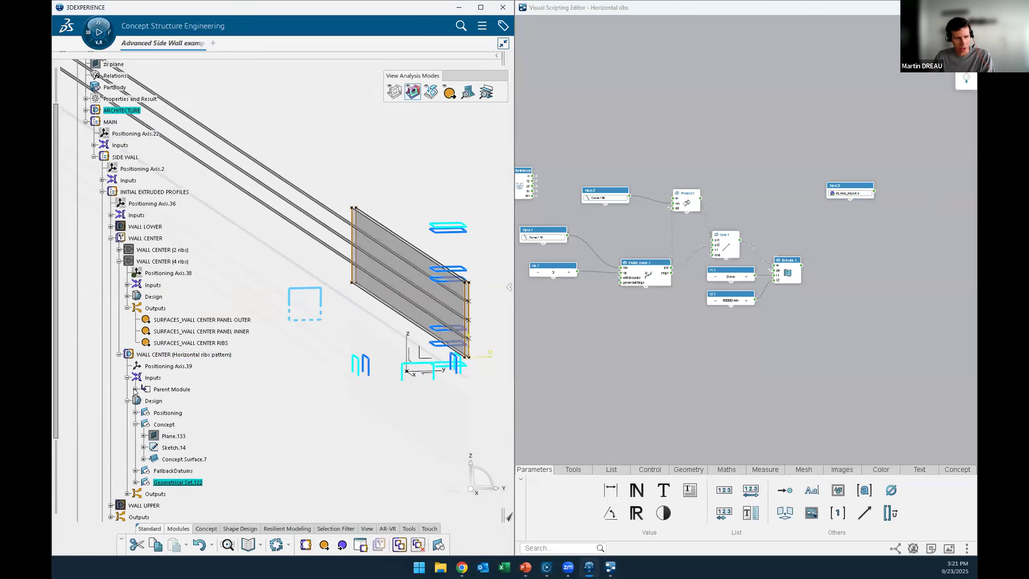
click(135, 390)
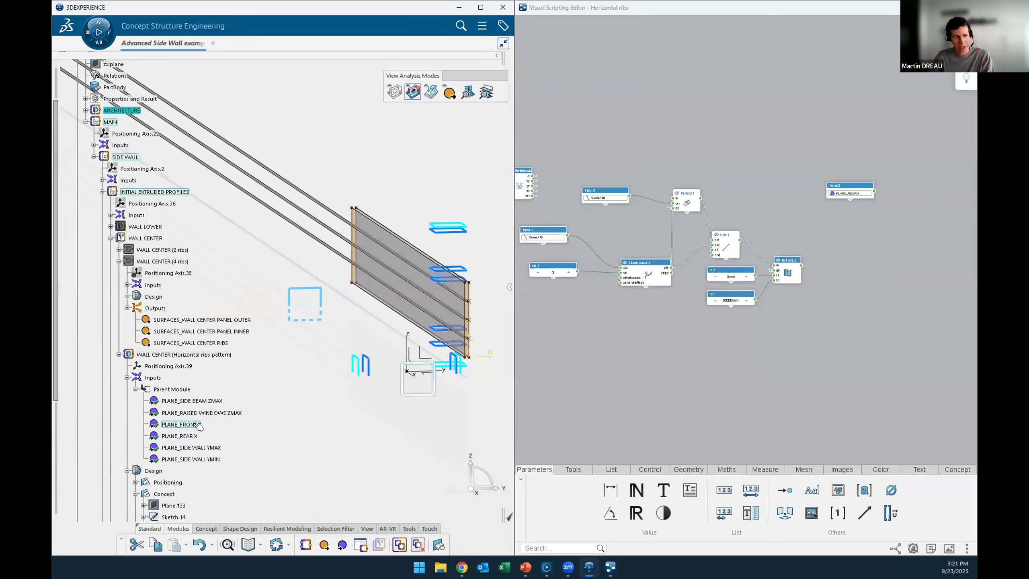
drag(856, 188, 819, 203)
middle_drag(851, 328, 833, 290)
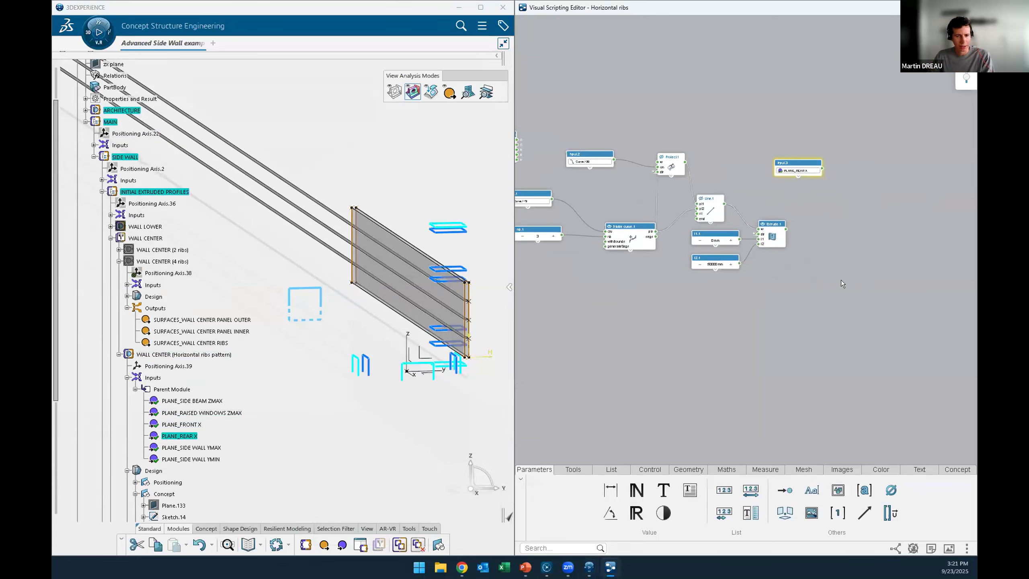
click(840, 261)
scroll(817, 210, up, 5)
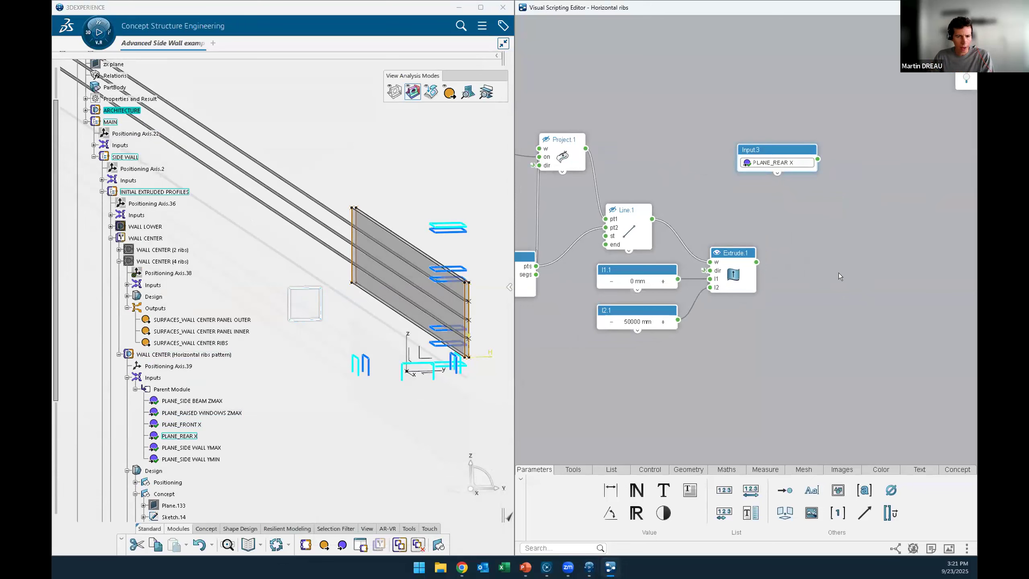
scroll(838, 273, down, 1)
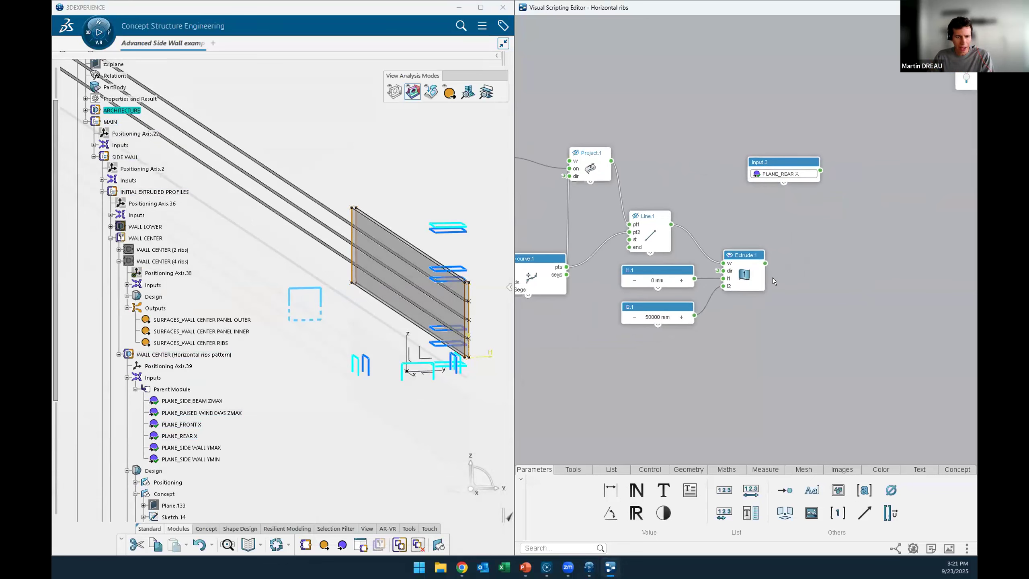
Add a Split node, feeding obj from the Extrude node and its splitting input from PLANE_REAR X.
click(691, 470)
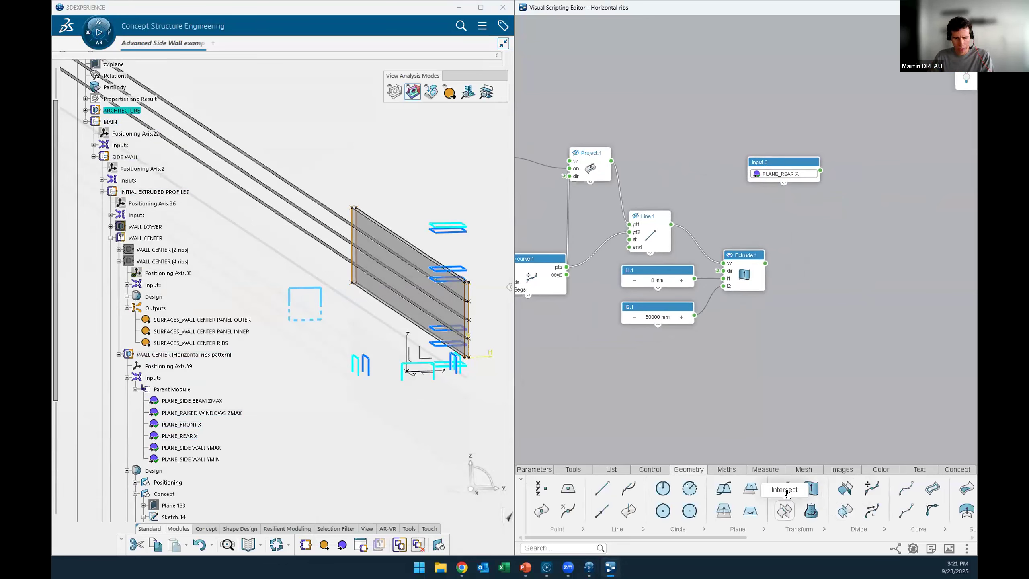
drag(844, 510, 832, 266)
drag(820, 170, 831, 274)
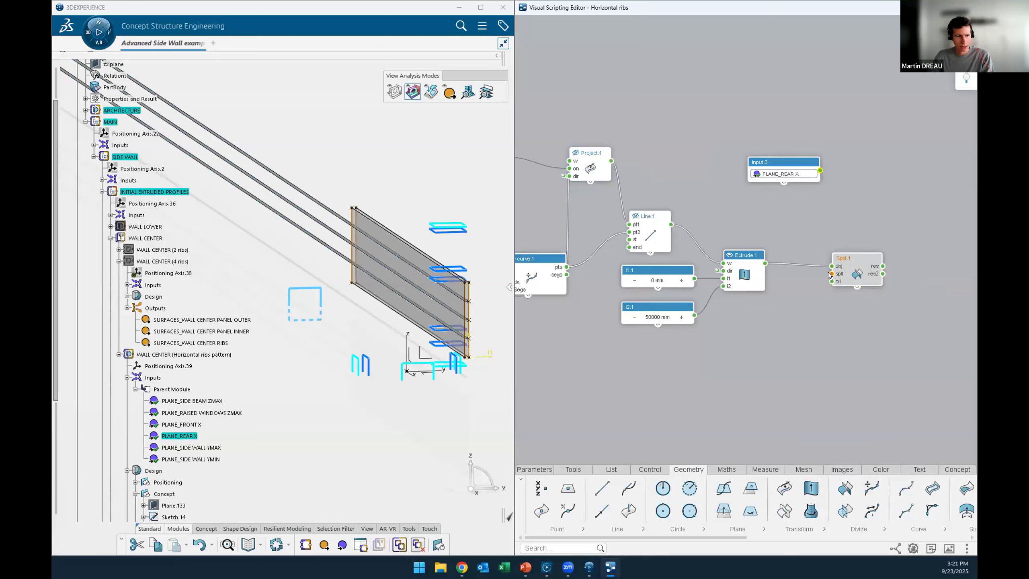
mouse_move(473, 336)
middle_down()
mouse_move(409, 338)
mouse_move(478, 340)
middle_up()
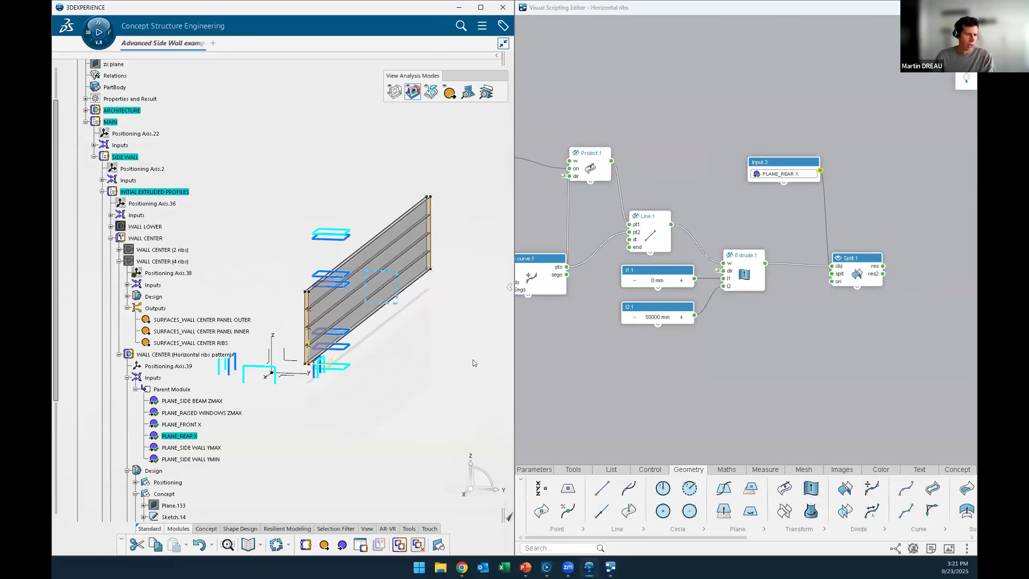
Add an Assemble node after Split, inspect the Split res list and connect res to the Assemble input.
middle_drag(801, 383, 708, 381)
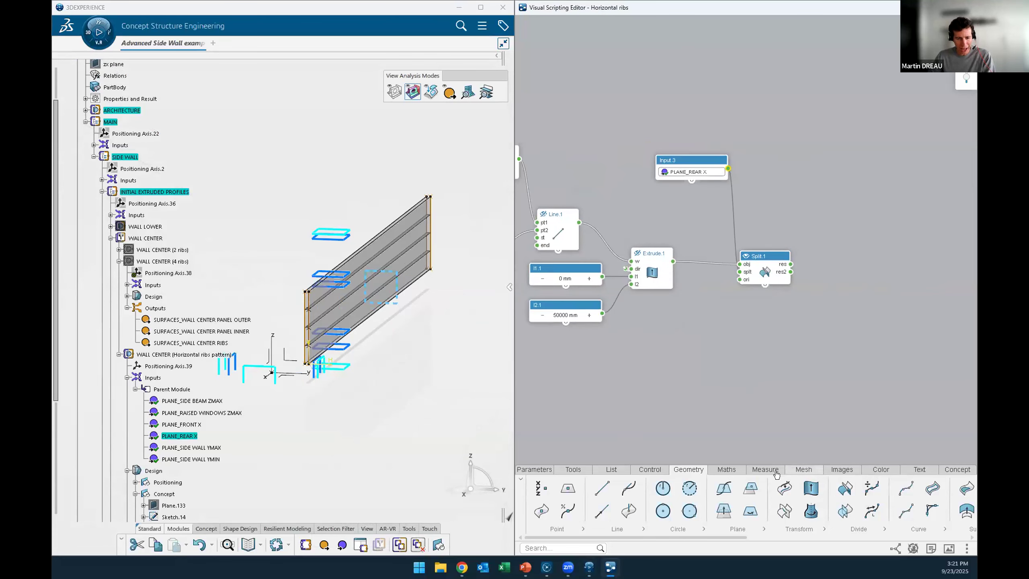
drag(742, 538, 836, 537)
click(870, 529)
click(912, 491)
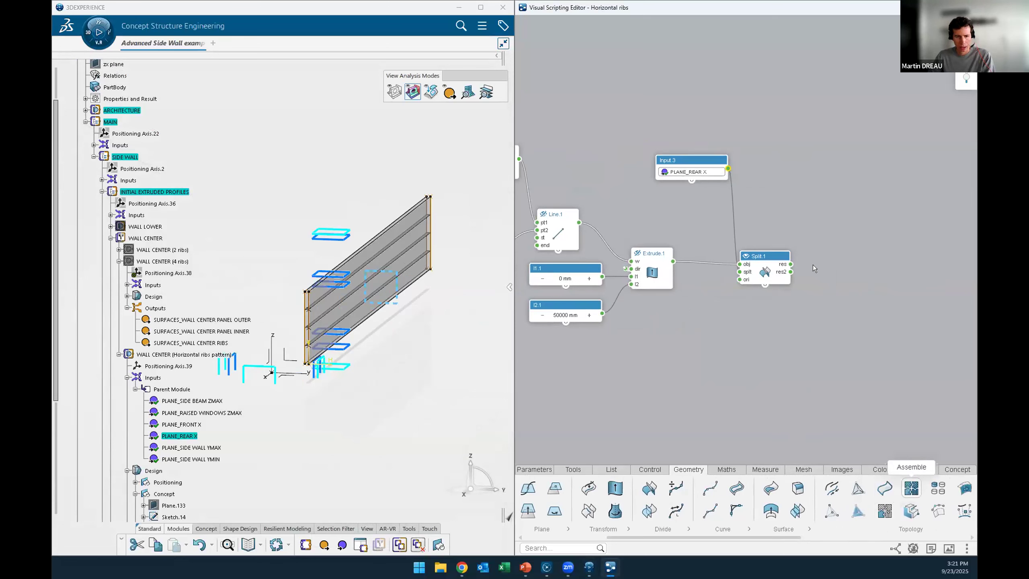
click(839, 271)
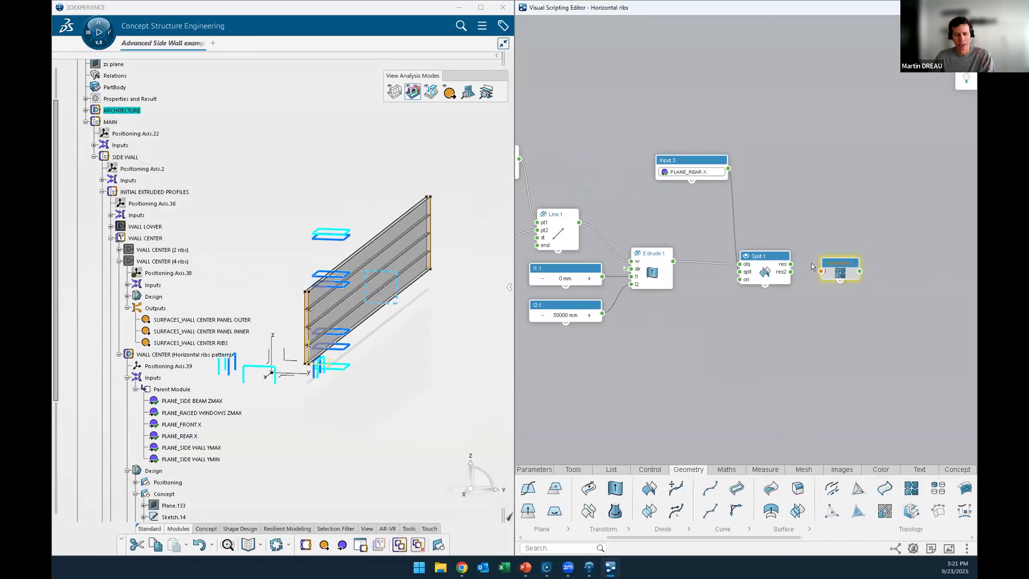
click(790, 264)
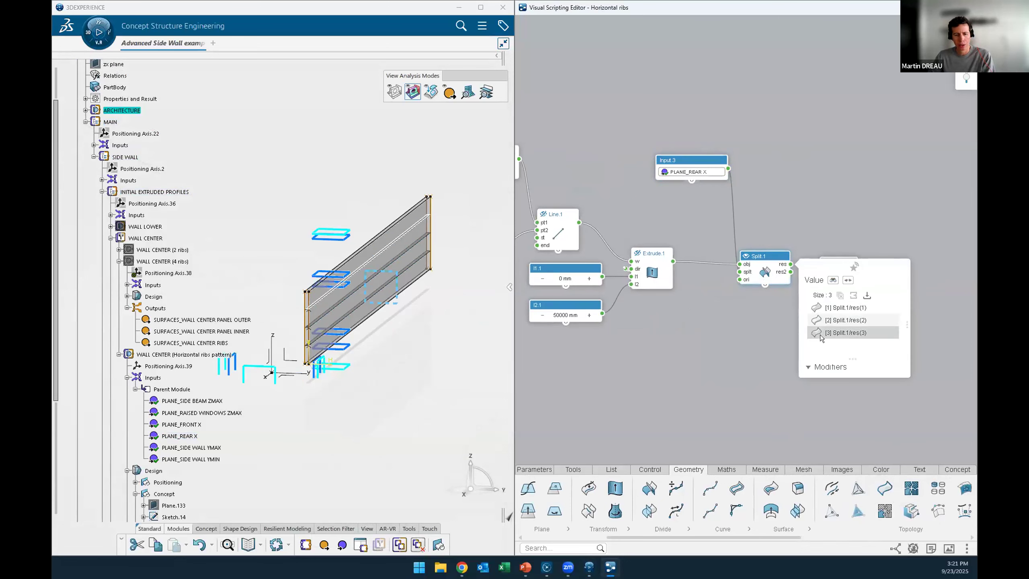
click(793, 261)
click(819, 271)
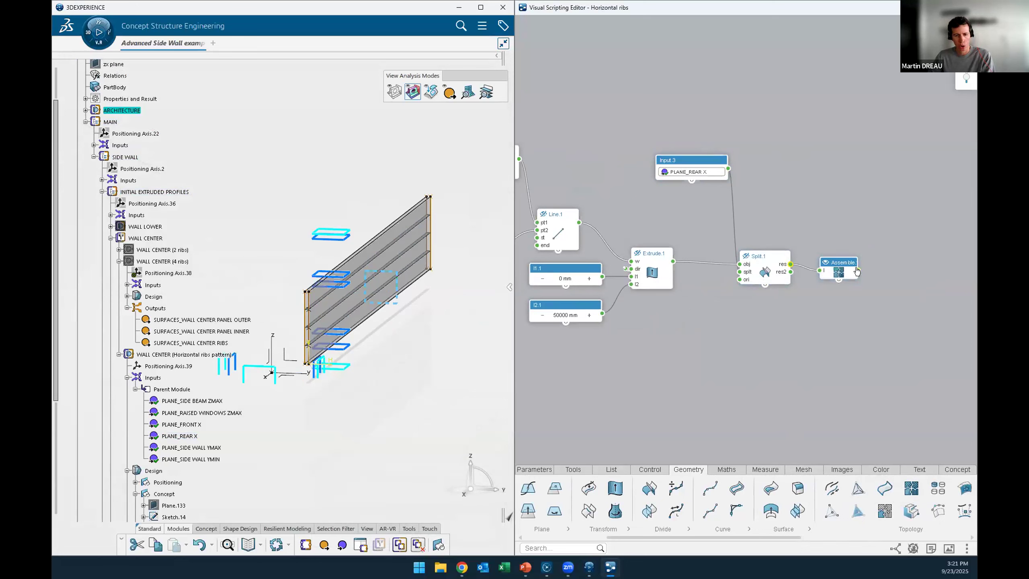
Add a Publish node and feed its obj input from the Assemble node's output.
click(573, 470)
drag(566, 490, 628, 134)
drag(903, 242, 877, 271)
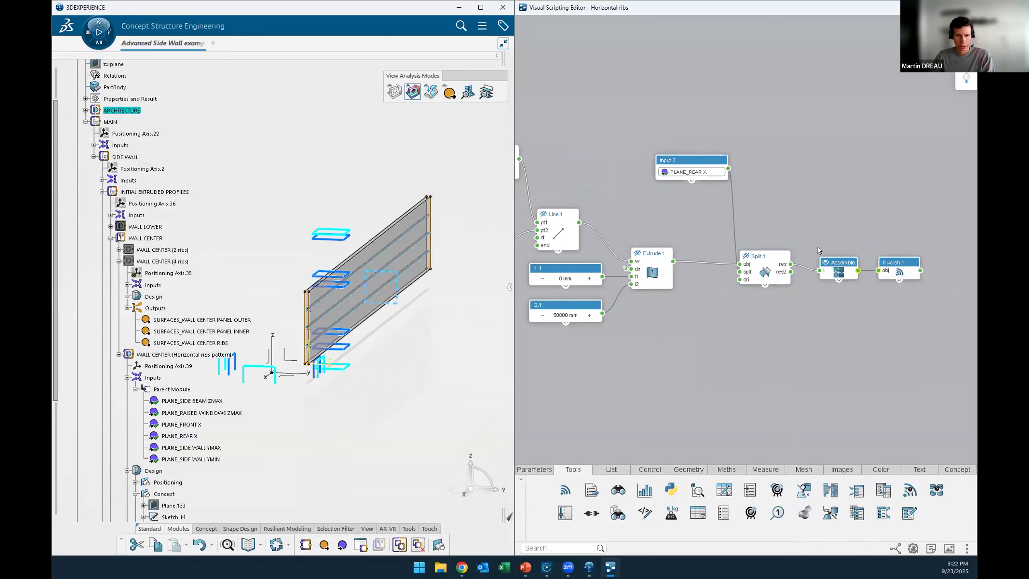
Set the nb input of the Divide curve node to 6 and look over the regenerated horizontal ribs in the wall model.
scroll(747, 353, down, 3)
middle_drag(620, 365, 705, 335)
click(566, 264)
click(565, 264)
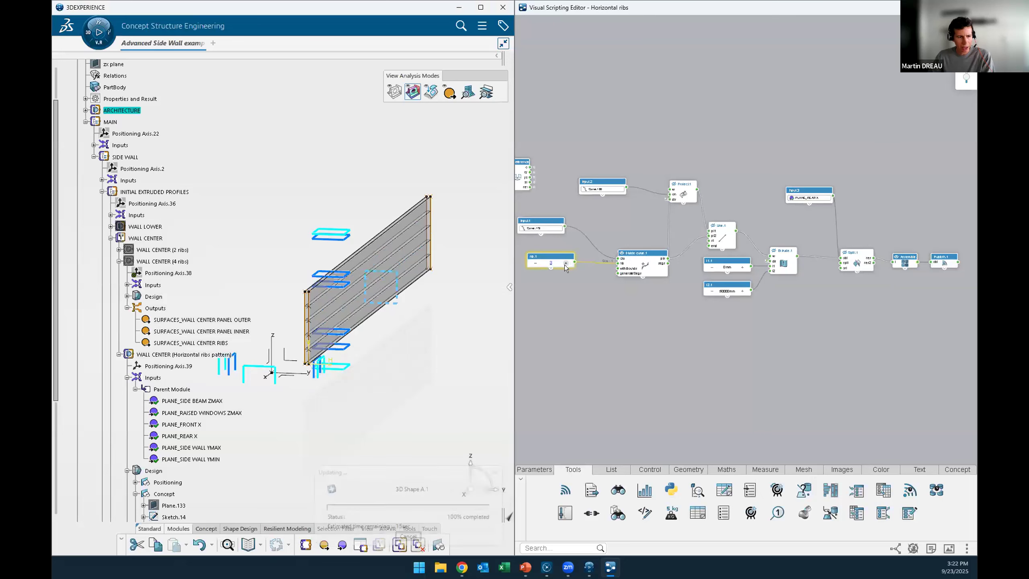
middle_drag(434, 395, 452, 271)
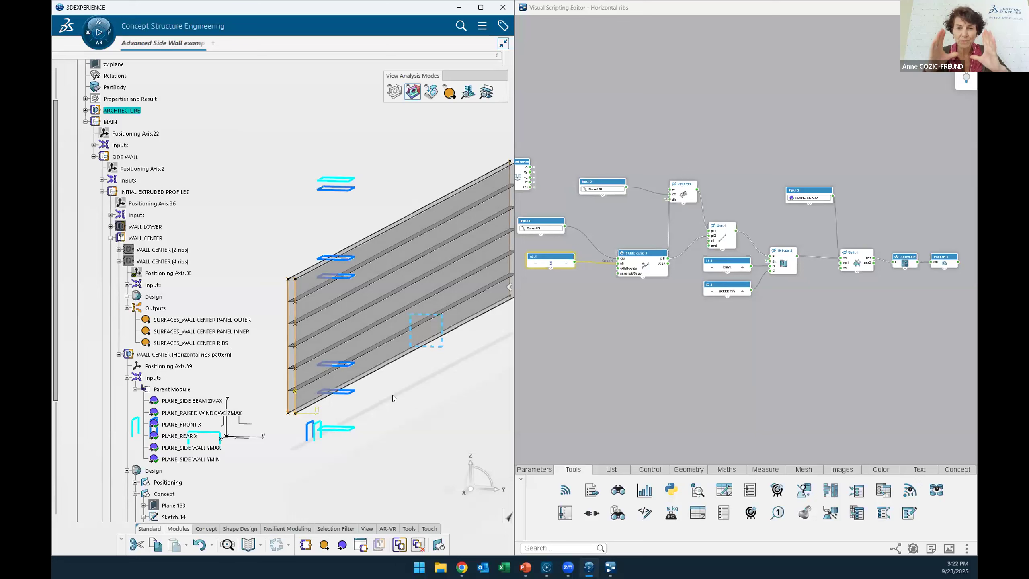
Review the Horizontal ribs graph from the curve inputs through Divide curve, Project, Line, Extrude, Split and Assemble to Publish.
click(608, 335)
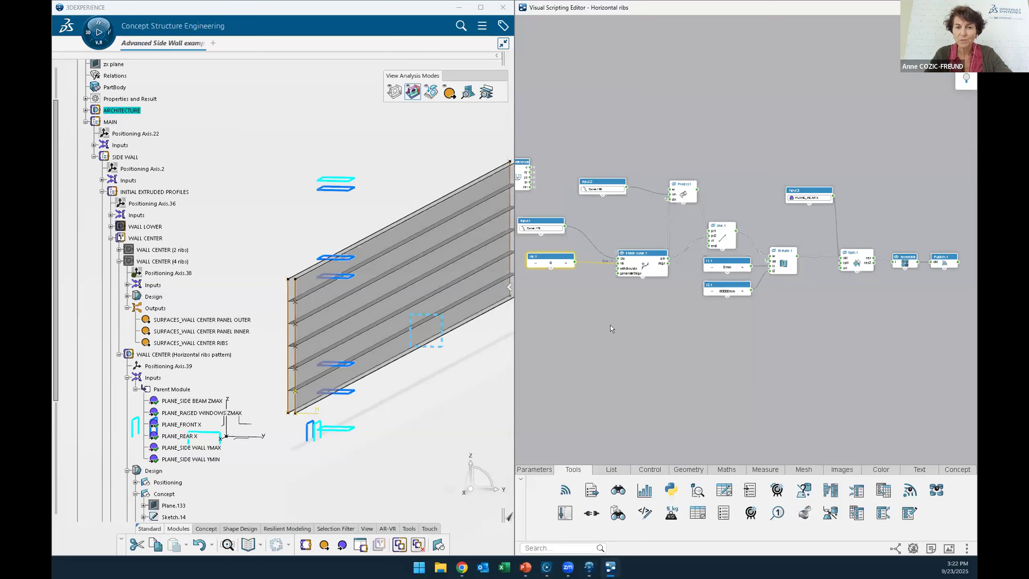
scroll(610, 326, up, 2)
middle_drag(656, 329, 644, 343)
scroll(648, 344, down, 2)
middle_drag(759, 312, 723, 324)
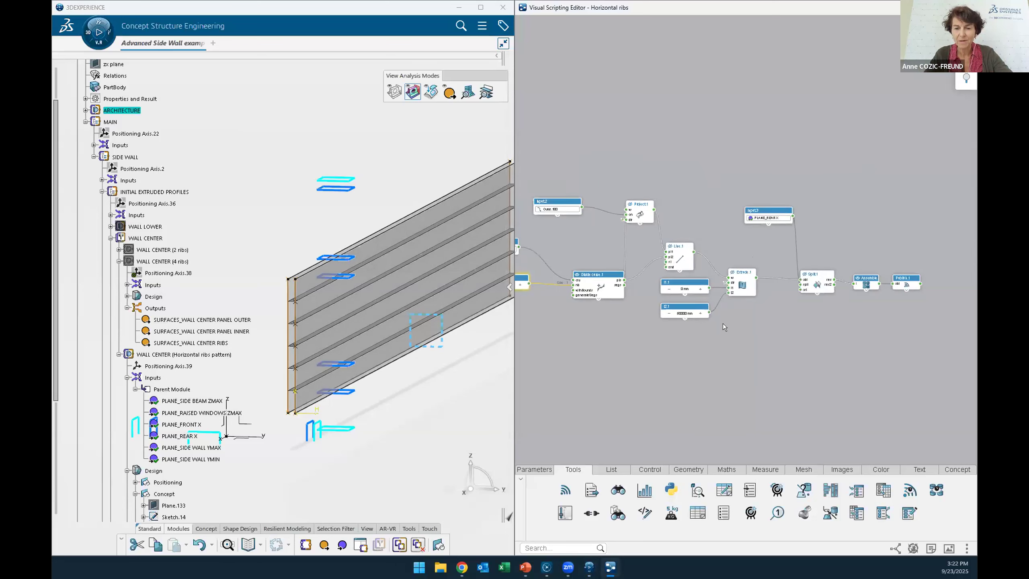
scroll(703, 353, up, 5)
mouse_move(930, 247)
middle_down()
mouse_move(728, 377)
mouse_move(769, 349)
mouse_move(882, 345)
middle_up()
scroll(742, 375, down, 1)
mouse_move(642, 388)
middle_down()
mouse_move(902, 397)
mouse_move(703, 394)
middle_up()
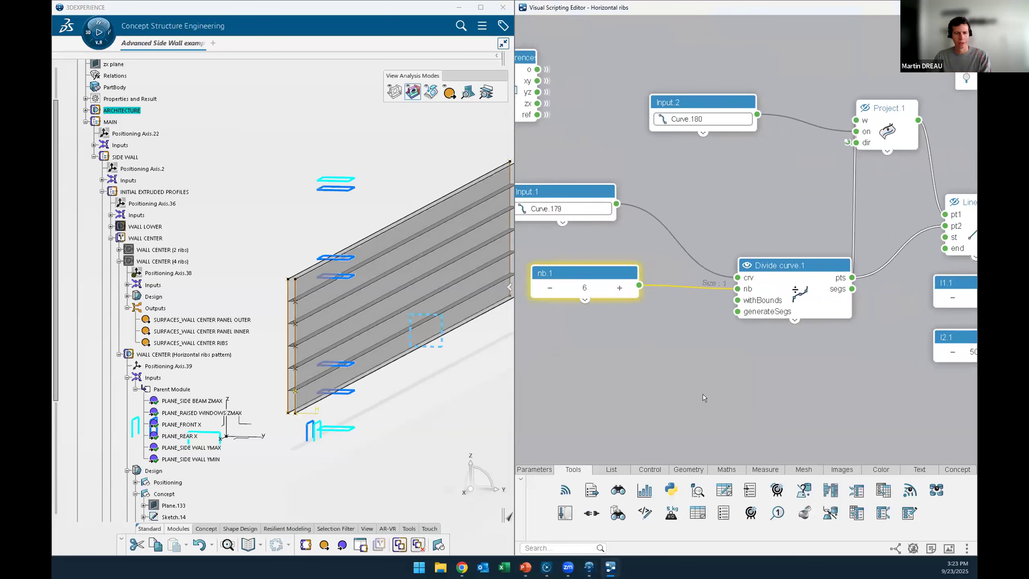
mouse_move(806, 402)
middle_down()
mouse_move(864, 421)
mouse_move(809, 425)
mouse_move(827, 410)
mouse_move(857, 407)
mouse_move(804, 406)
middle_up()
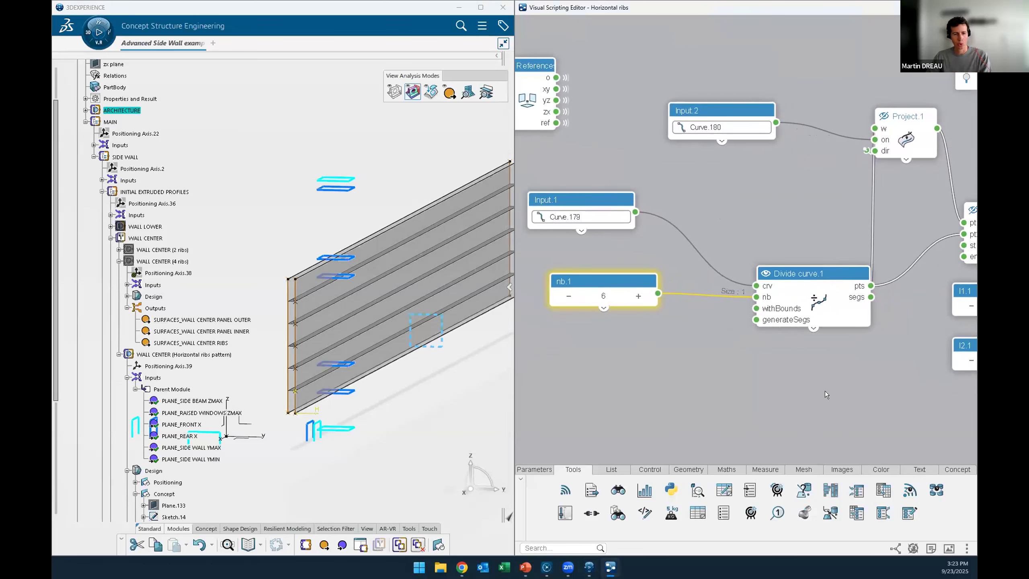
middle_drag(811, 396, 628, 394)
middle_drag(759, 394, 625, 386)
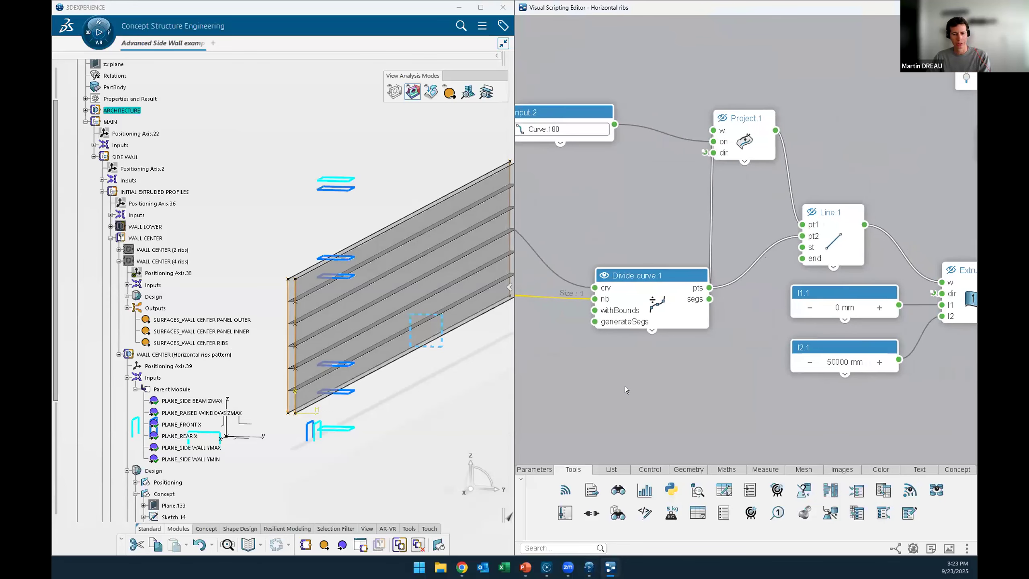
middle_drag(716, 395, 563, 396)
middle_drag(825, 395, 736, 406)
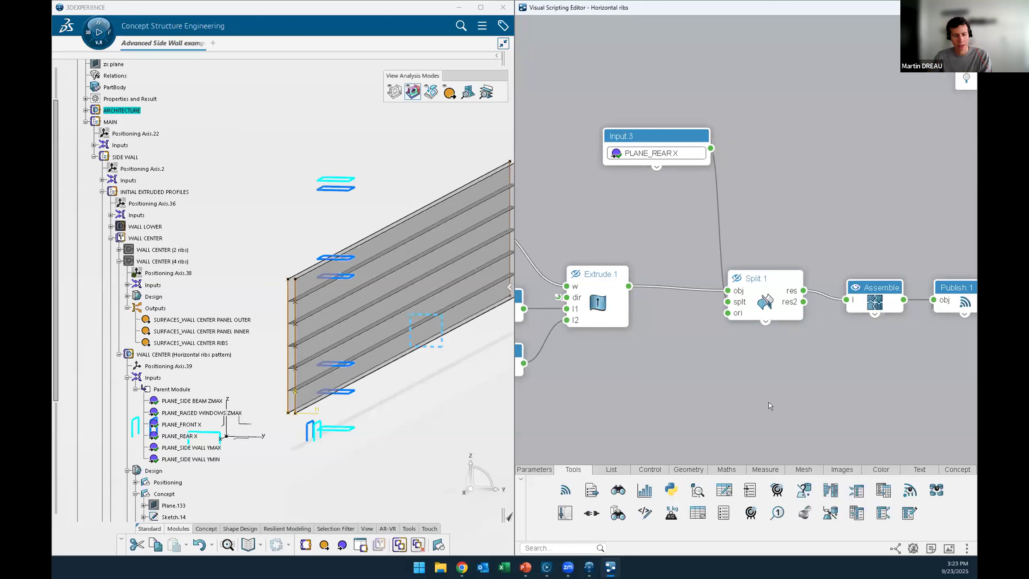
middle_drag(793, 372, 724, 379)
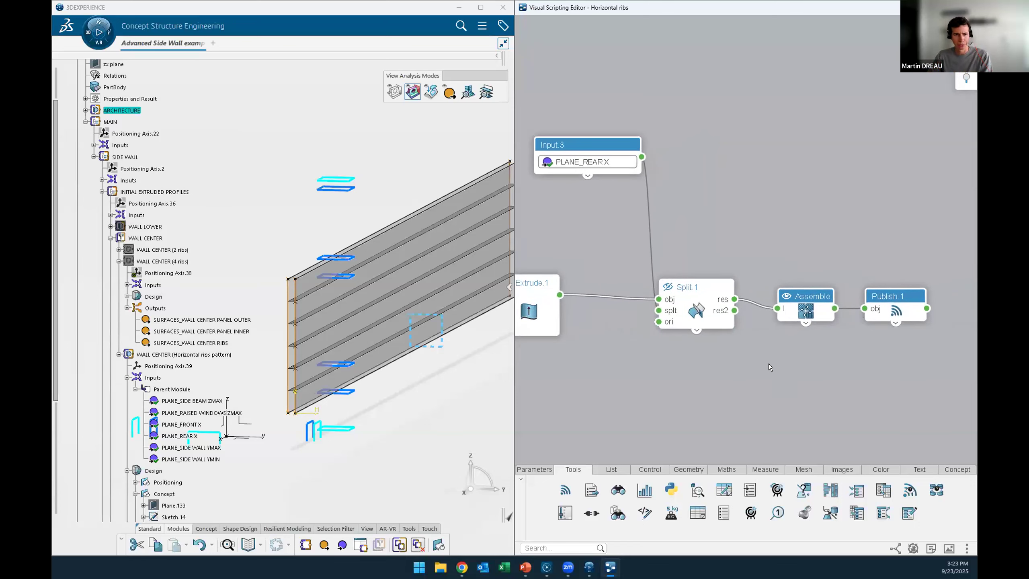
Close the Visual Scripting Editor and display the FINAL TRIMMED SURFACES module to examine the wall around the windows.
click(967, 7)
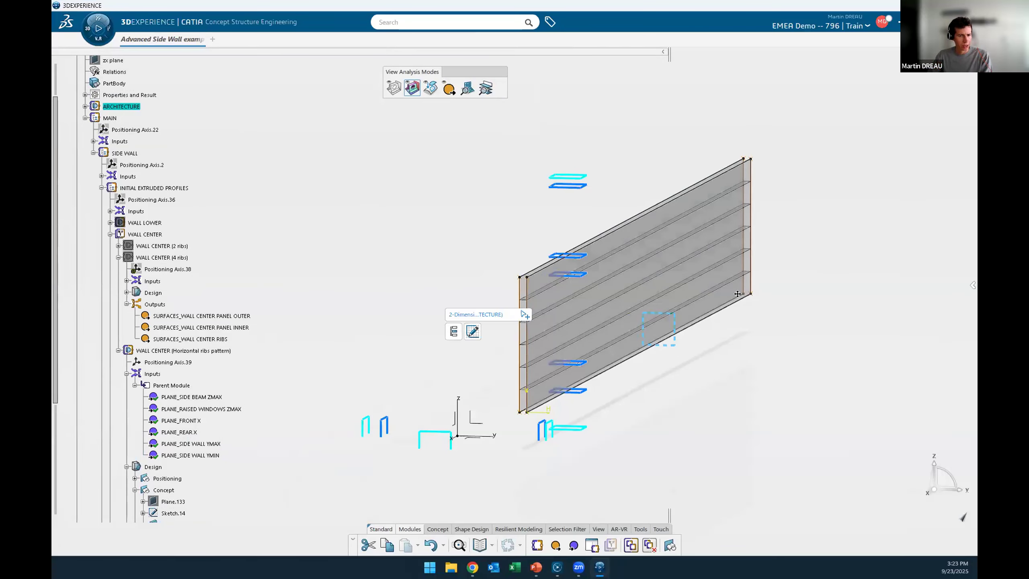
scroll(664, 399, up, 3)
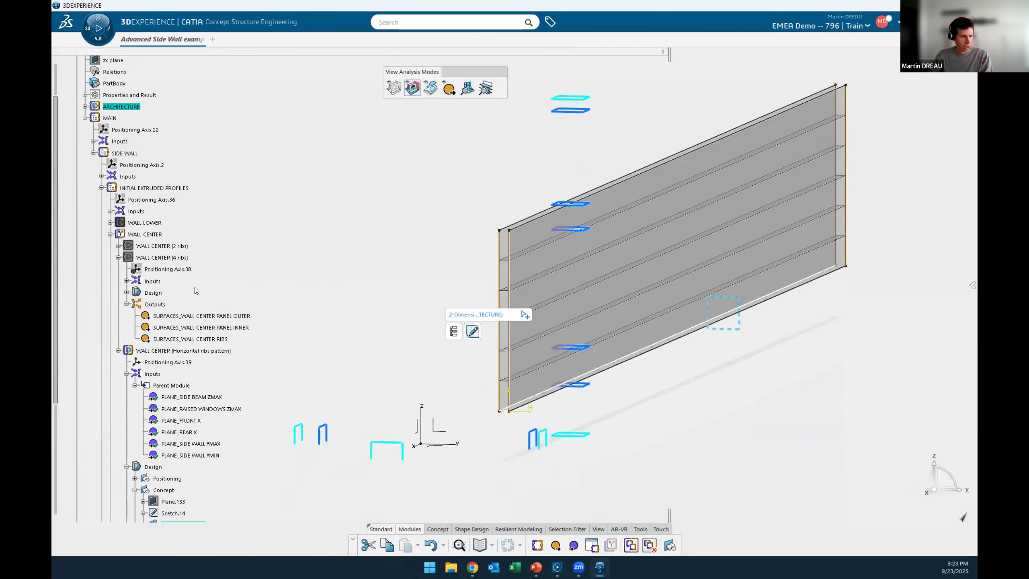
scroll(185, 299, down, 3)
scroll(184, 300, down, 5)
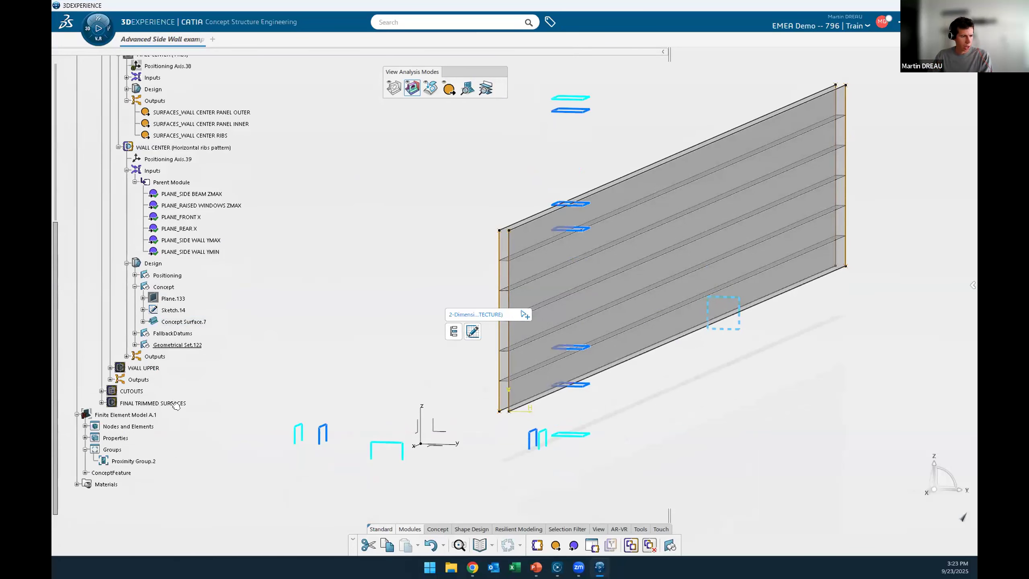
click(172, 403)
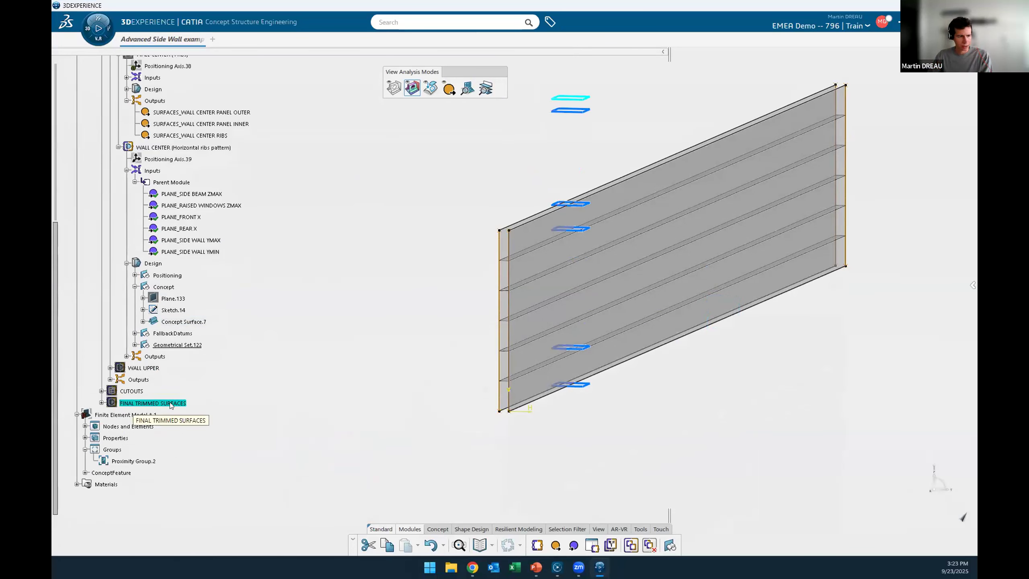
click(168, 396)
click(172, 403)
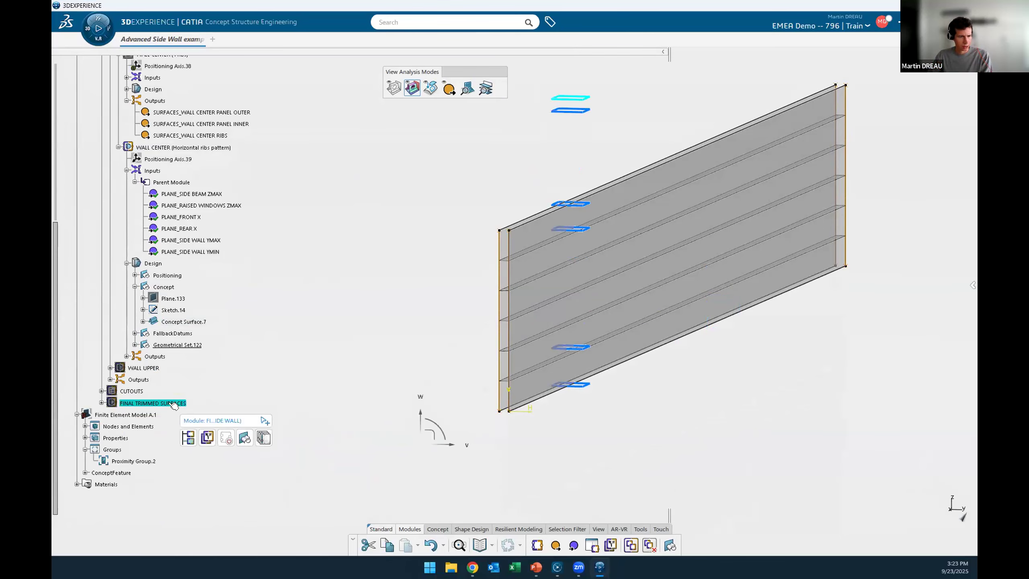
key(space)
middle_drag(393, 298, 387, 281)
scroll(140, 129, up, 3)
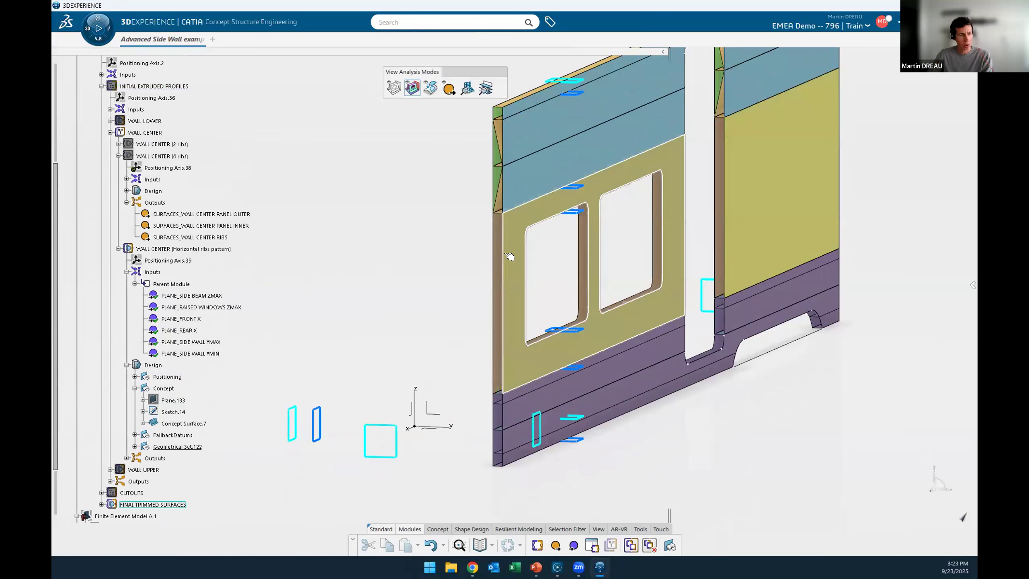
Show the INITIAL EXTRUDED PROFILES module again and hide FINAL TRIMMED SURFACES.
click(161, 85)
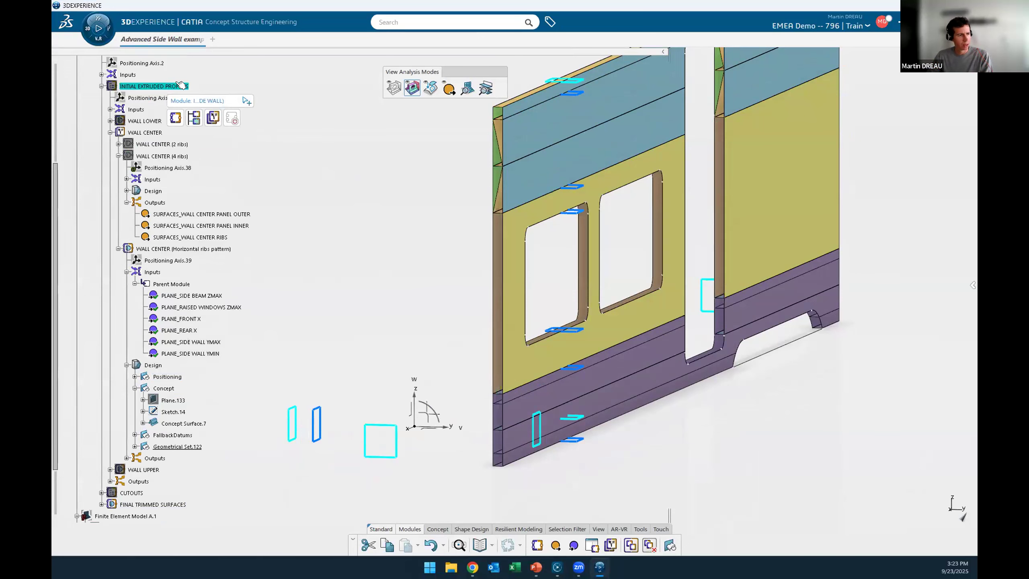
key(space)
click(163, 504)
key(space)
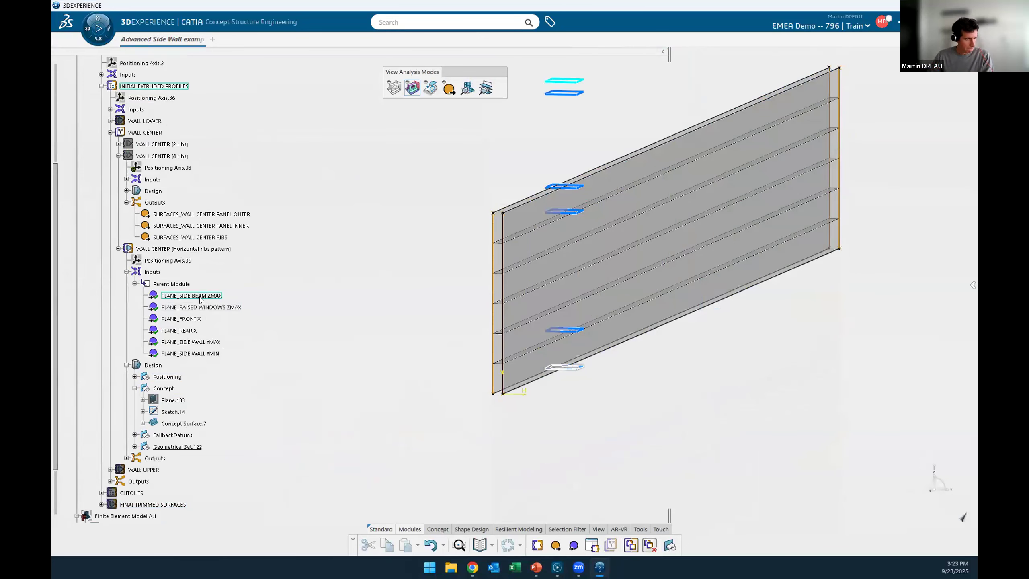
Collapse WALL CENTER (4 ribs) and expand the Outputs of WALL CENTER (Horizontal ribs pattern).
scroll(169, 291, down, 2)
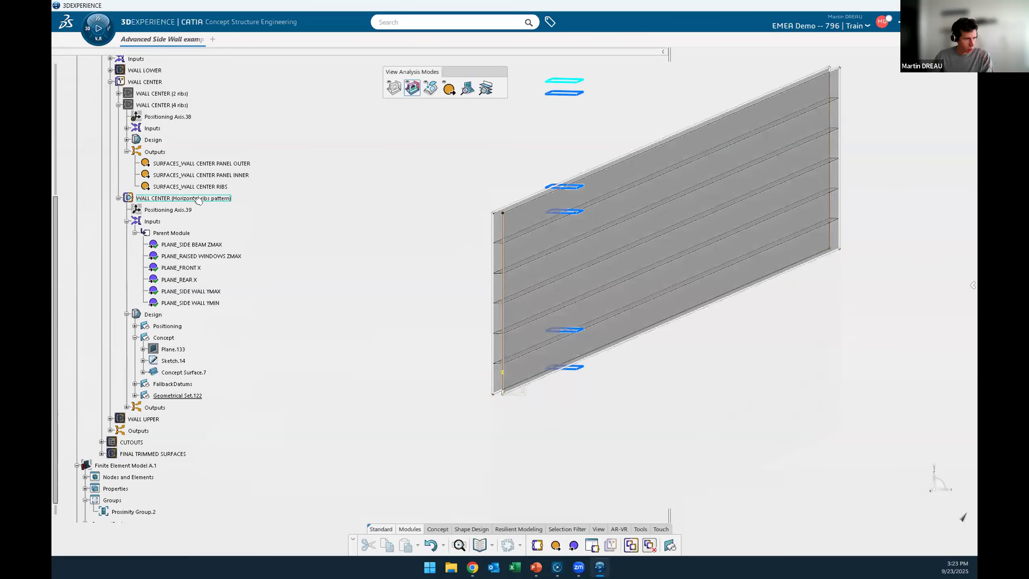
click(118, 104)
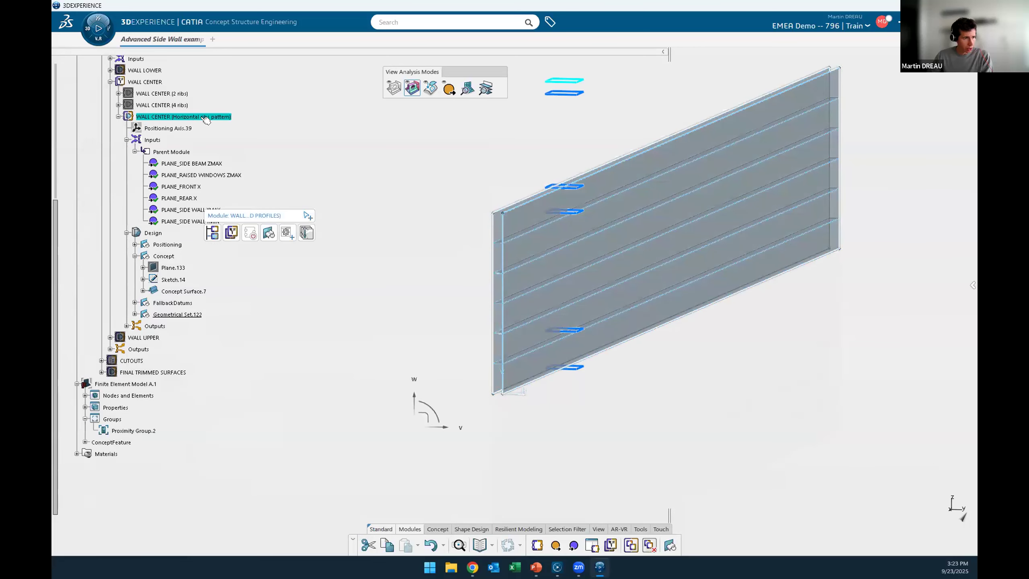
click(240, 128)
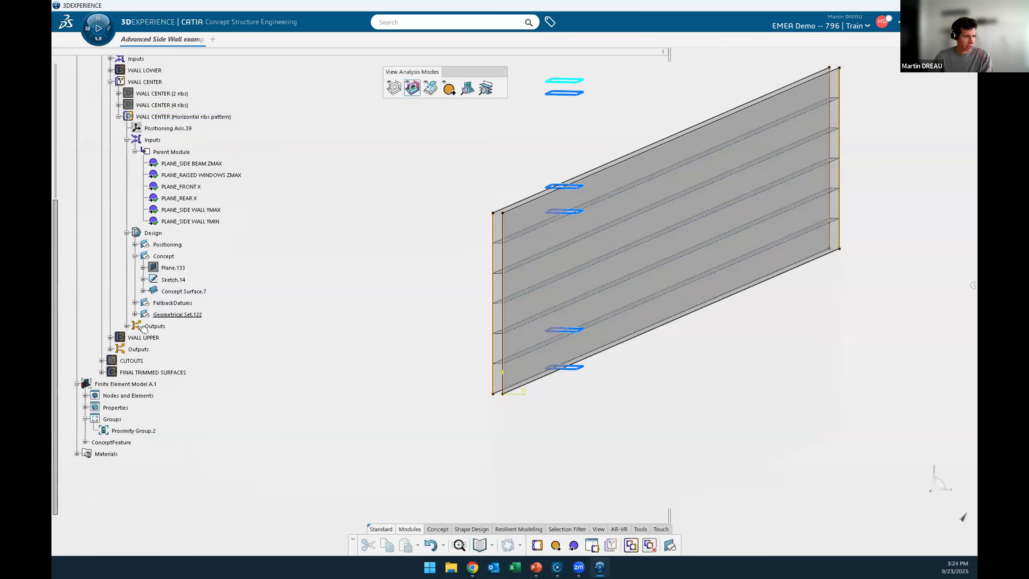
click(126, 326)
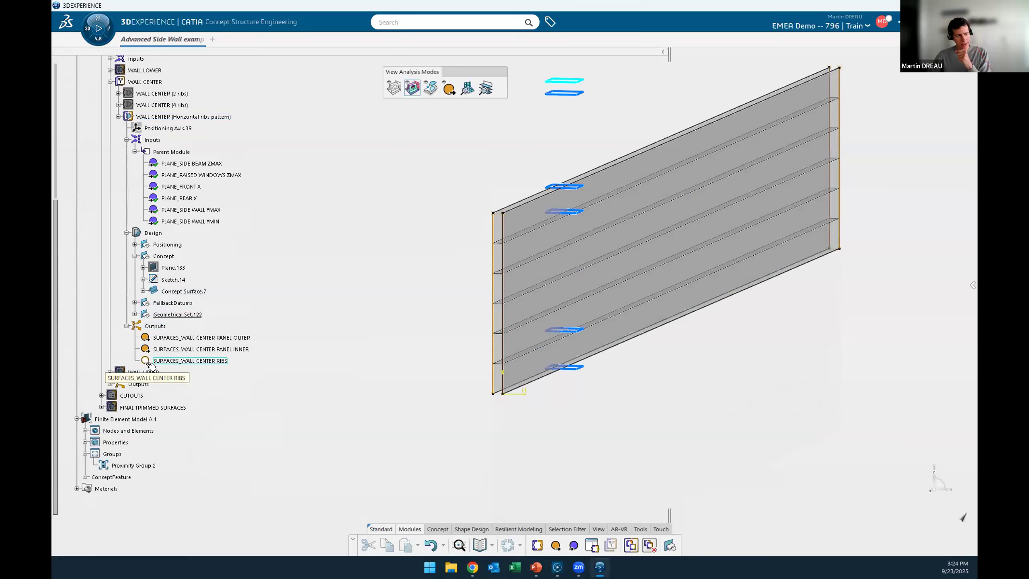
Assign the published Assemble_1_1 geometry of Horizontal ribs as the content of the SURFACES_WALL CENTER RIBS output interface.
click(188, 360)
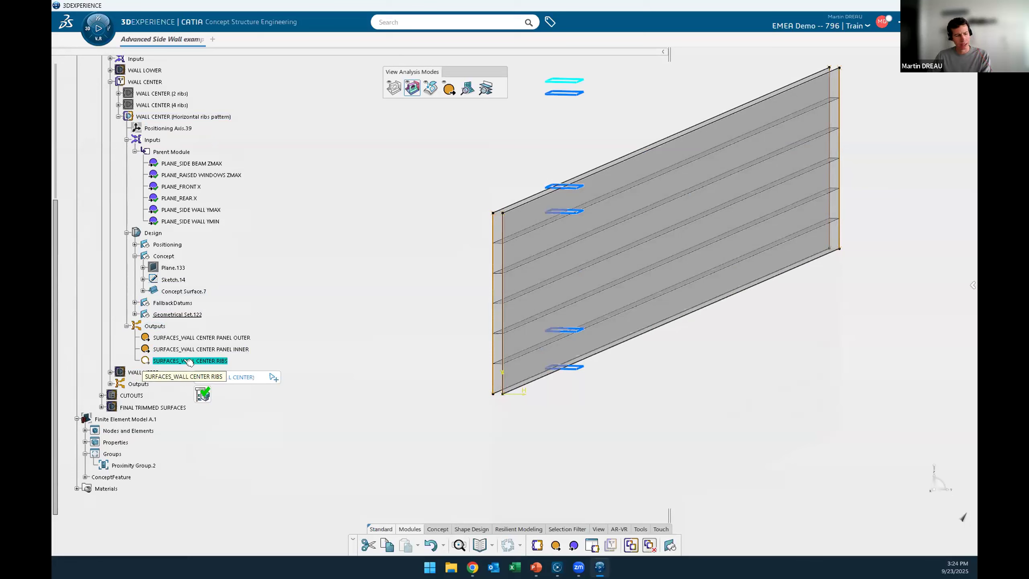
double_click(185, 362)
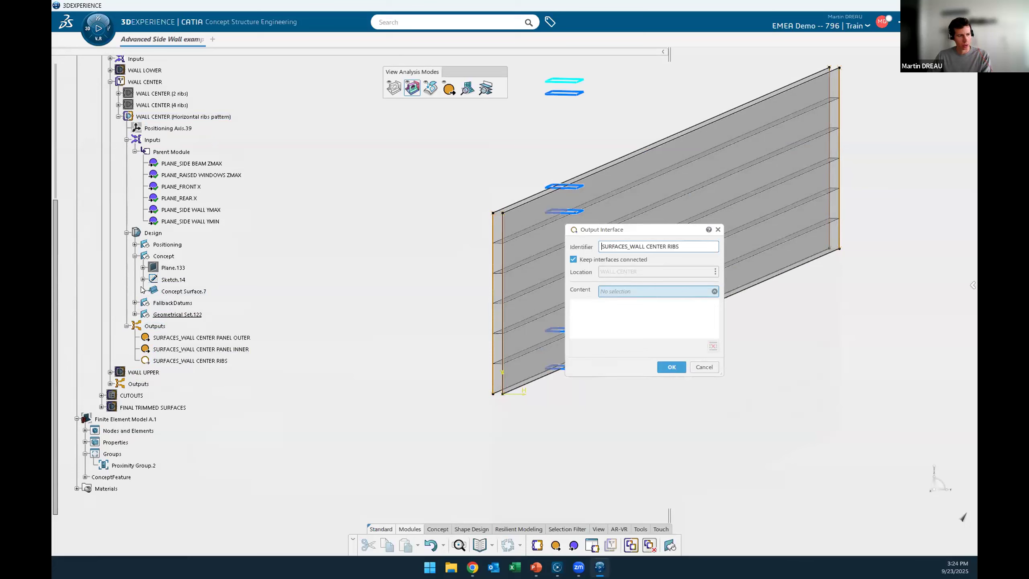
click(136, 315)
click(144, 326)
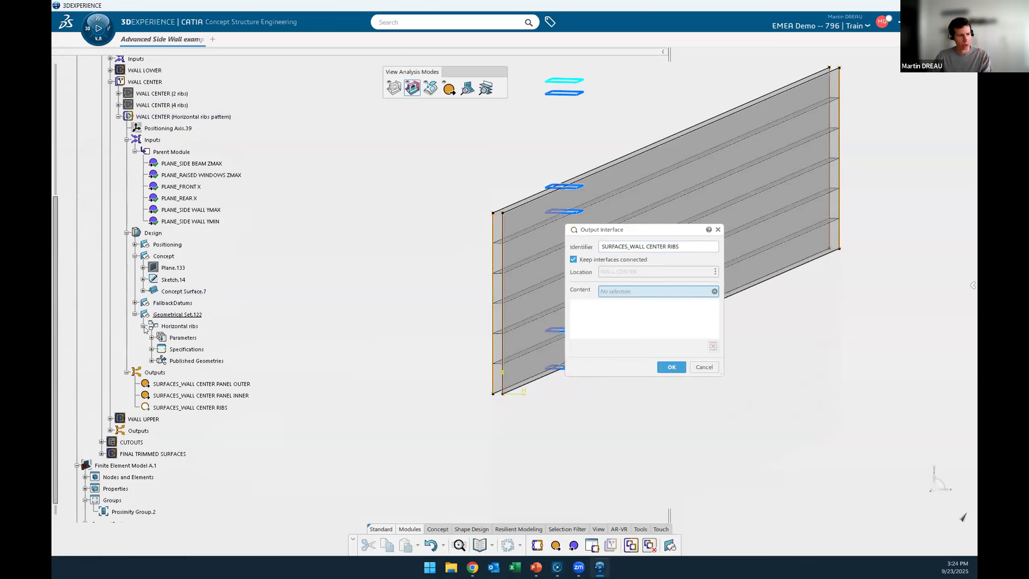
click(152, 361)
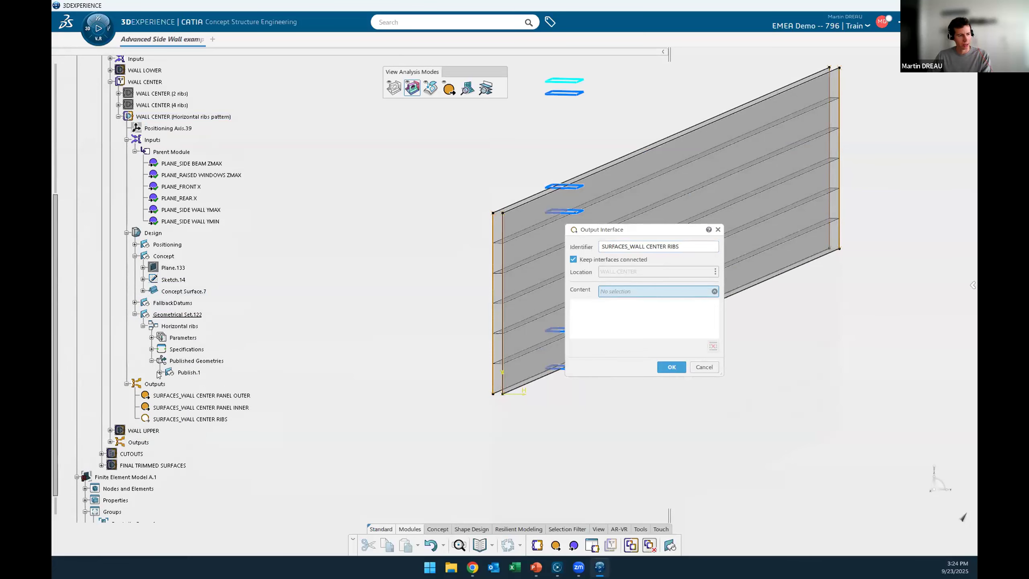
click(160, 372)
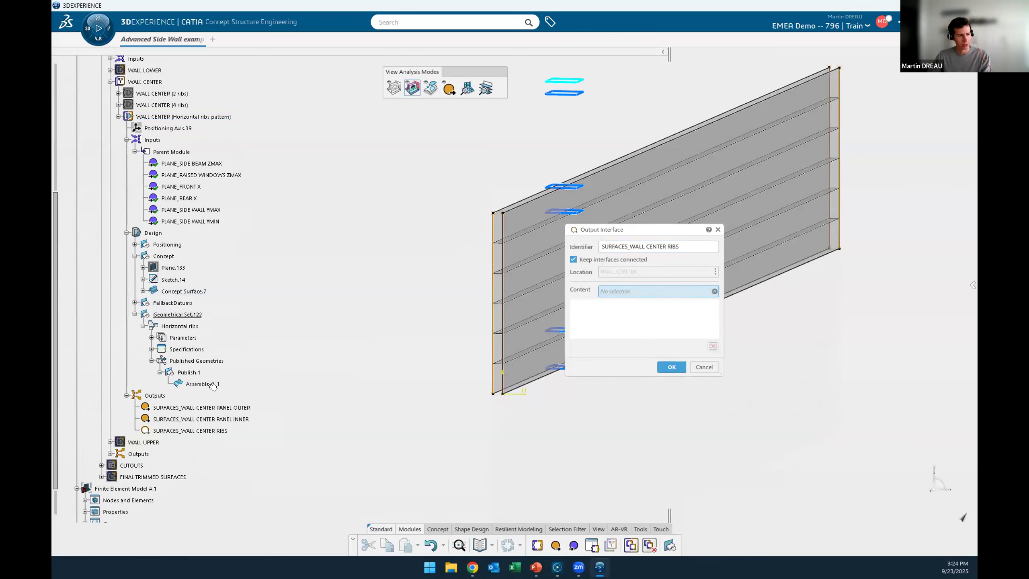
click(203, 383)
click(667, 369)
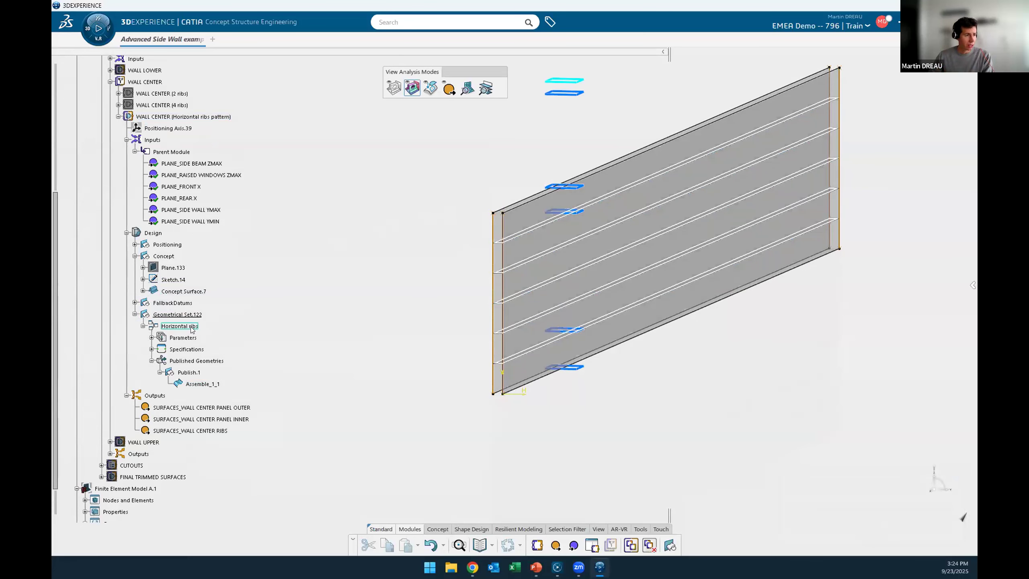
Hide INITIAL EXTRUDED PROFILES and show FINAL TRIMMED SURFACES to check the trimmed wall with the horizontal ribs pattern.
scroll(192, 329, up, 3)
scroll(193, 325, down, 3)
scroll(193, 325, down, 2)
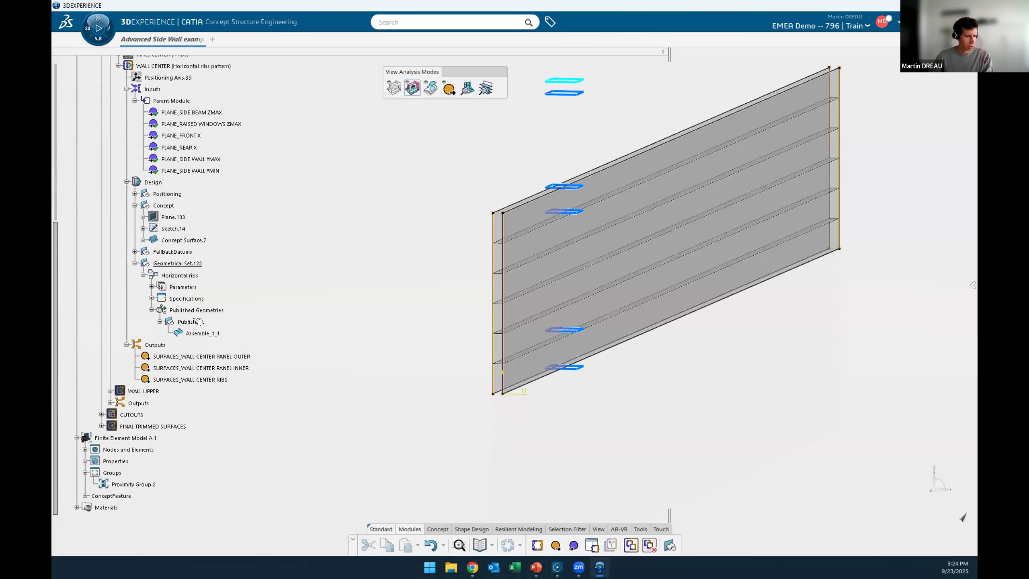
scroll(186, 300, up, 5)
click(189, 138)
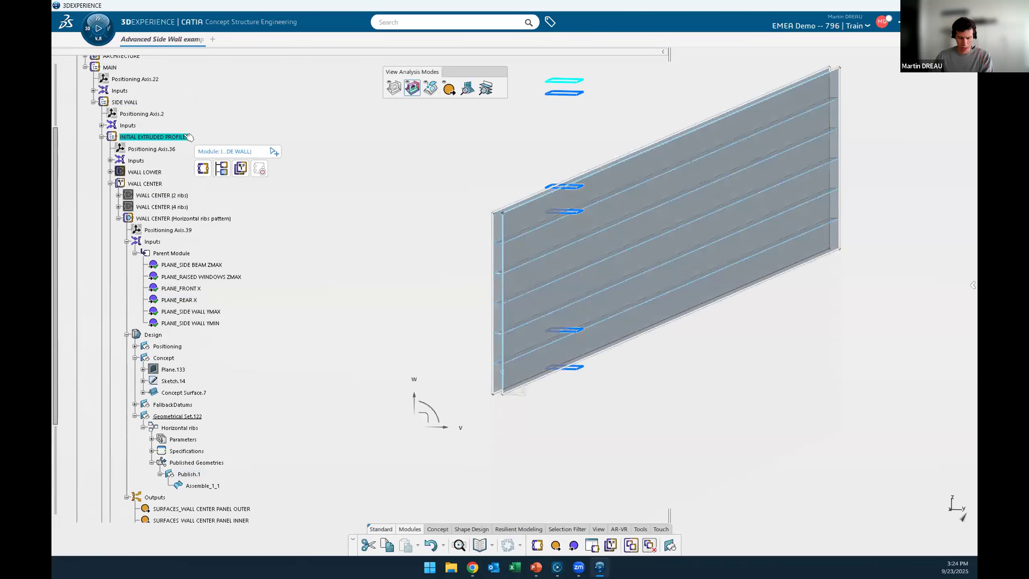
key(space)
scroll(164, 331, down, 5)
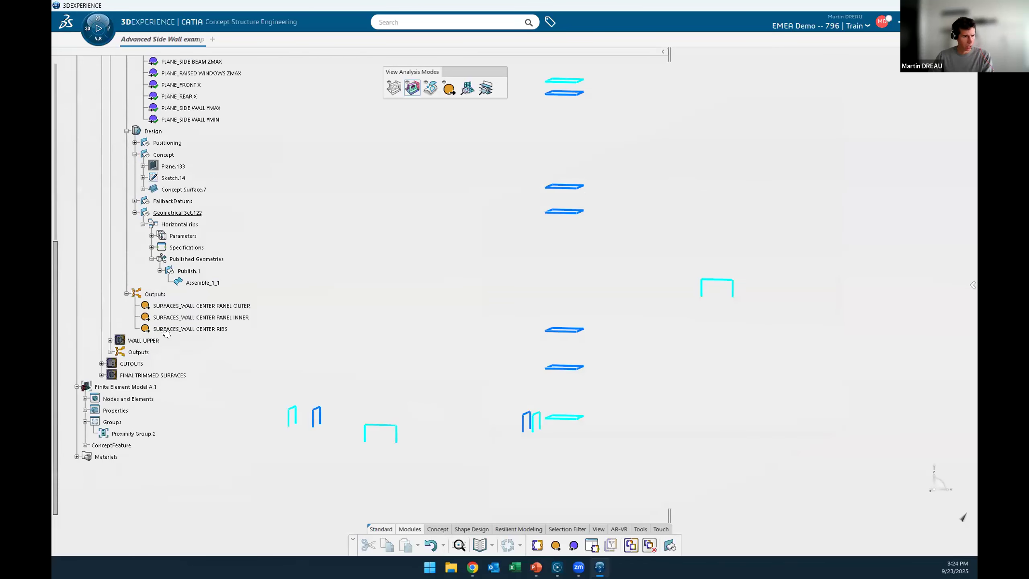
click(161, 375)
key(space)
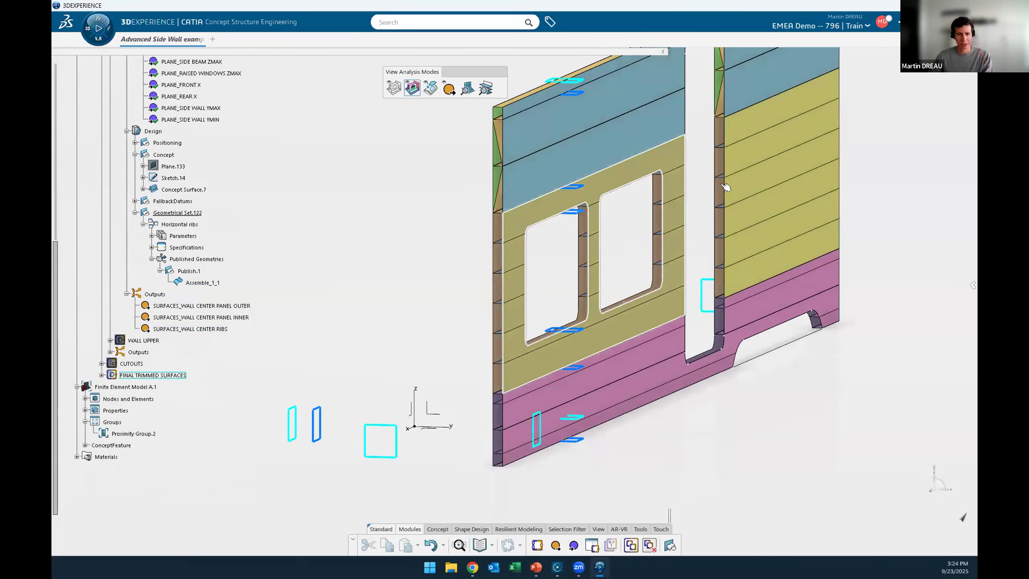
middle_drag(659, 285, 636, 297)
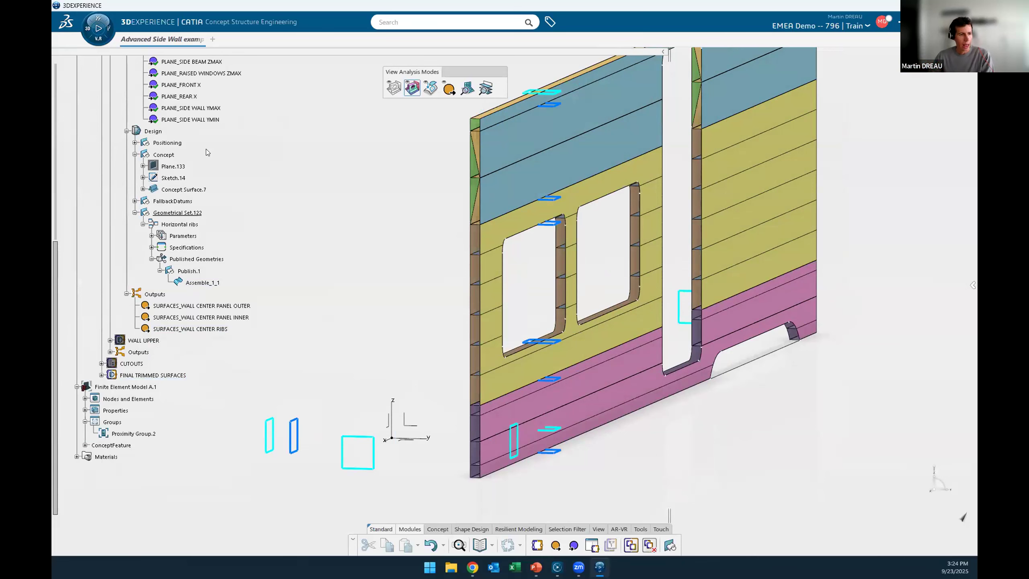
Switch the active WALL CENTER variant to WALL CENTER (2 ribs).
scroll(178, 245, up, 4)
scroll(178, 244, up, 1)
click(184, 197)
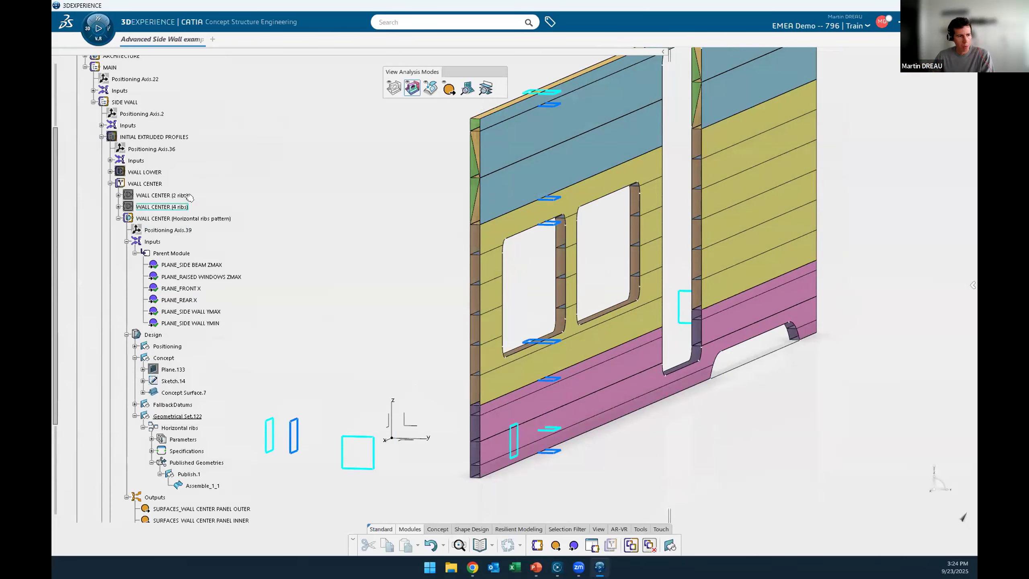
click(240, 229)
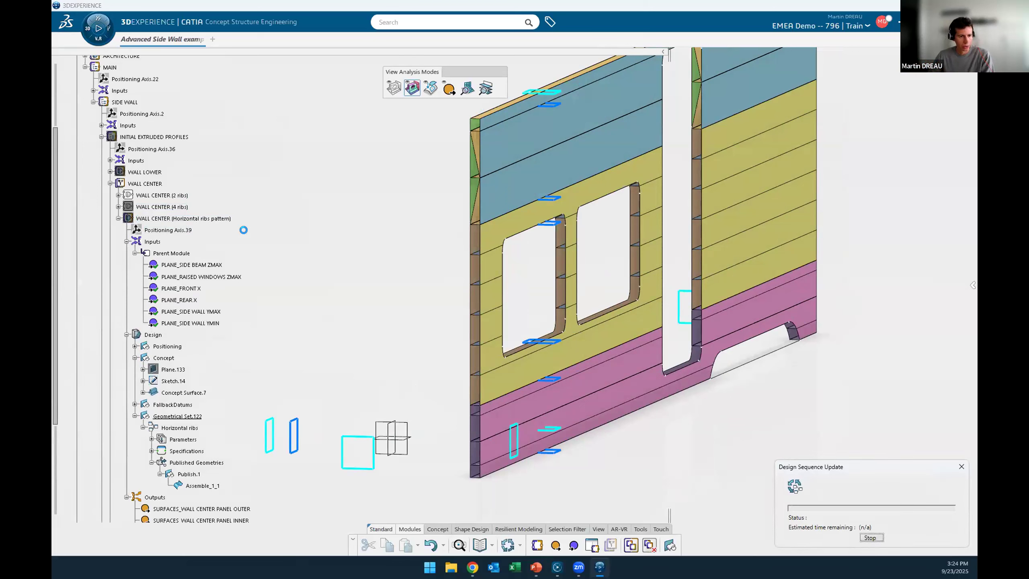
Switch the active WALL CENTER variant to WALL CENTER (4 ribs) and then to WALL CENTER (Horizontal ribs pattern).
click(180, 207)
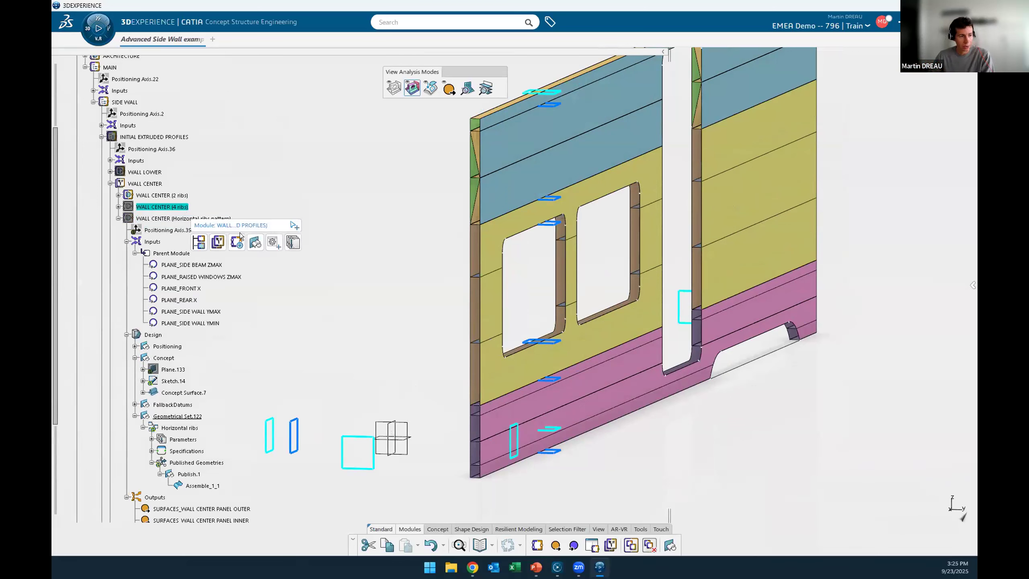
click(238, 242)
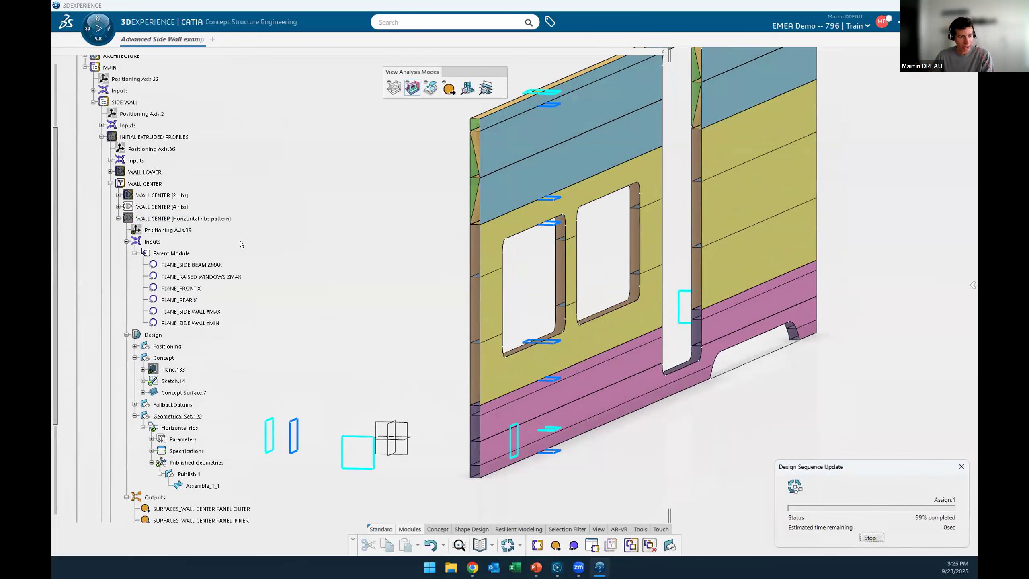
click(202, 219)
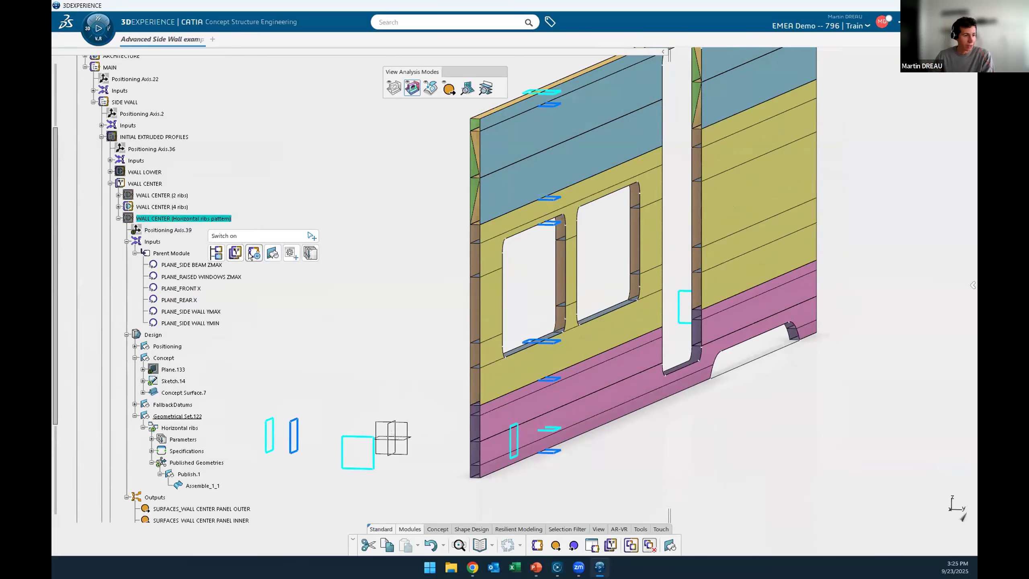
click(248, 253)
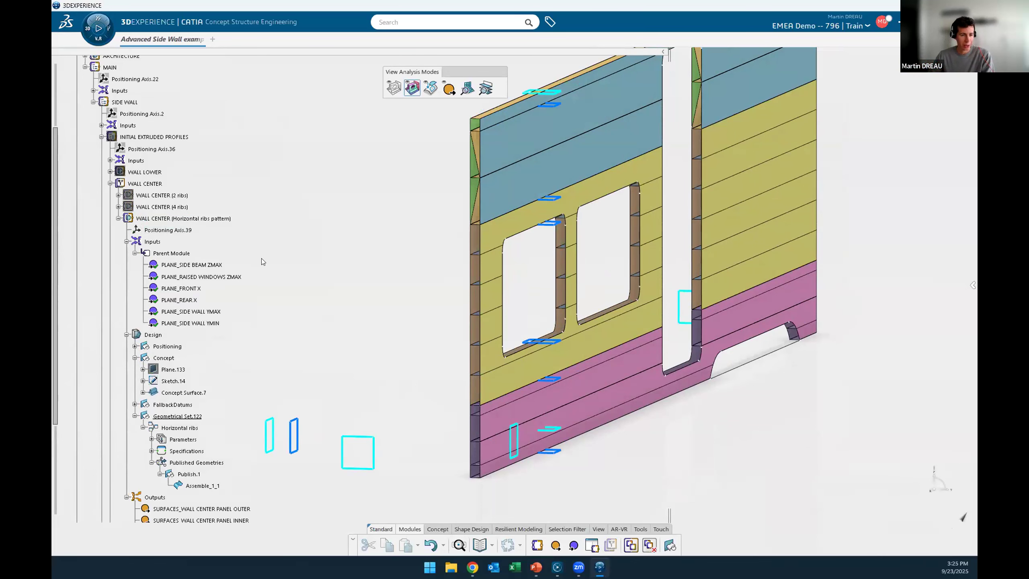
Set the nb.1 parameter of Horizontal ribs to 10.
click(152, 439)
double_click(188, 451)
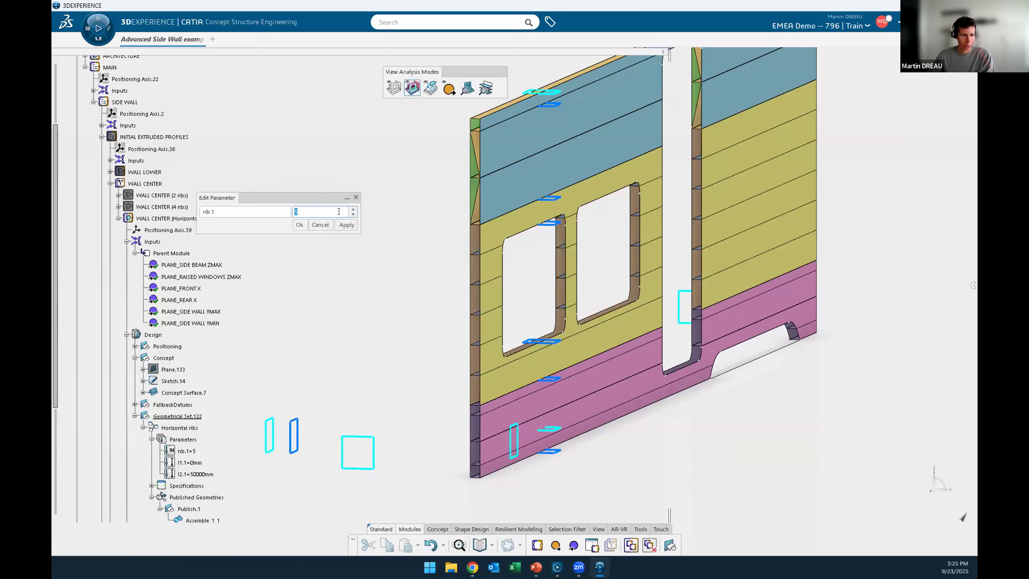
text(10)
key(Return)
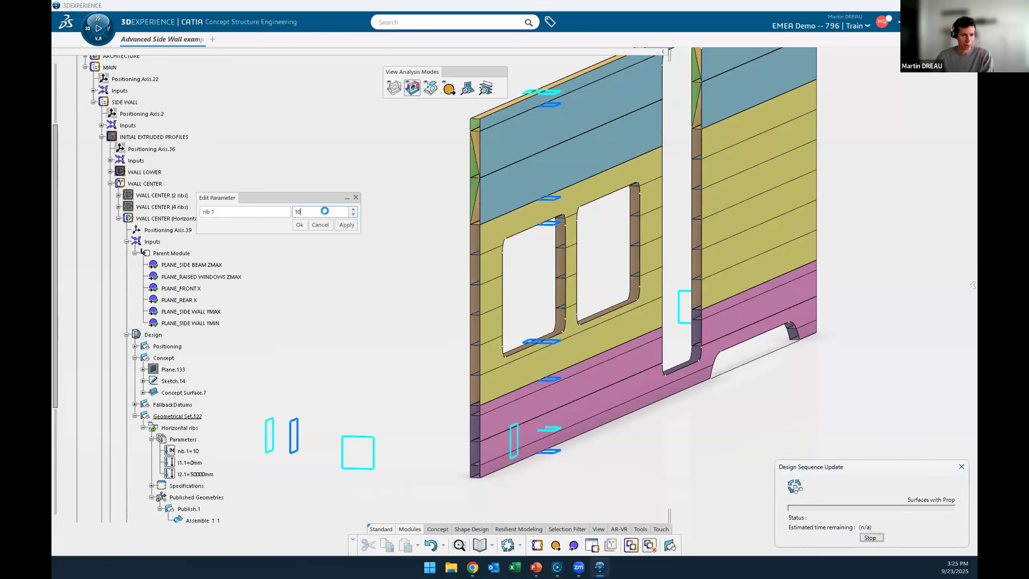
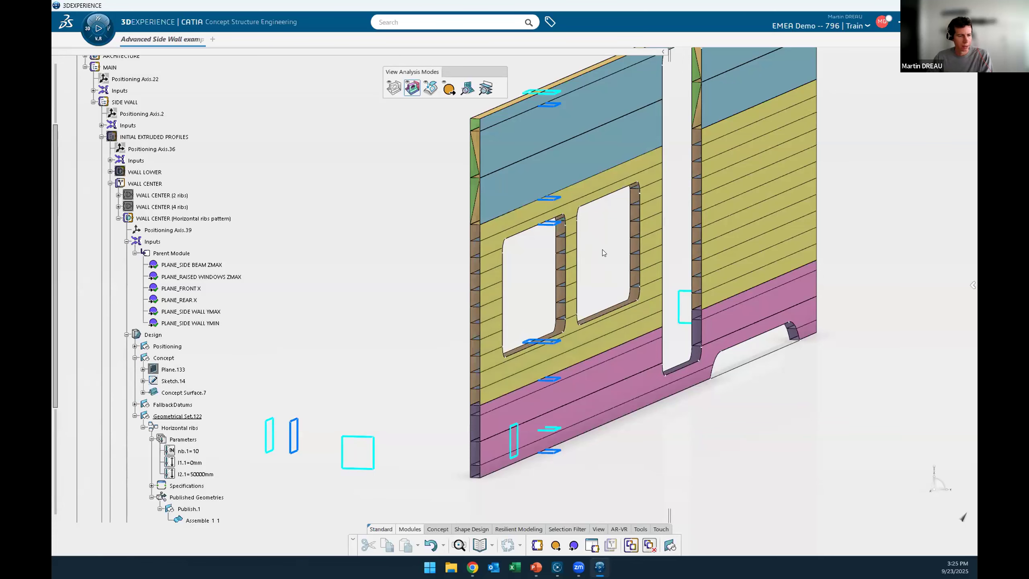
Display the mesh of the trimmed side wall, examine it around the window and door cutouts, and return to the colored surface display.
middle_drag(756, 327, 723, 370)
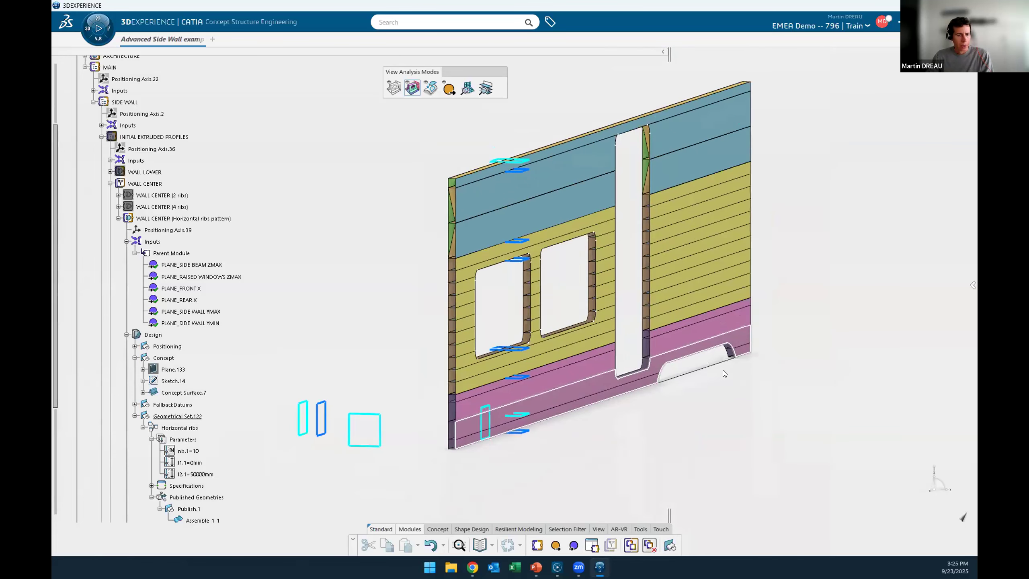
middle_drag(517, 140, 508, 127)
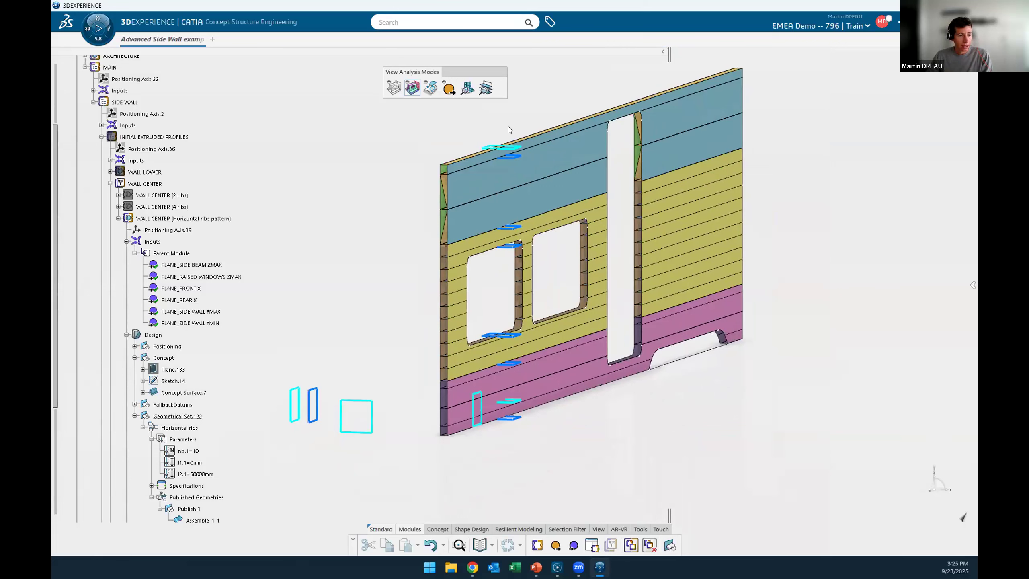
click(469, 90)
click(413, 90)
click(438, 529)
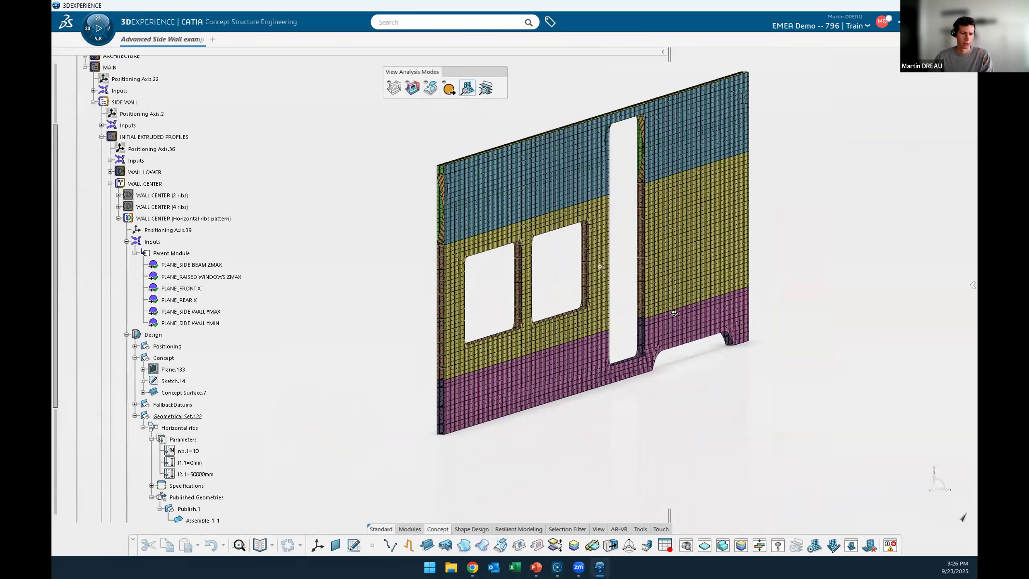
middle_drag(660, 302, 659, 350)
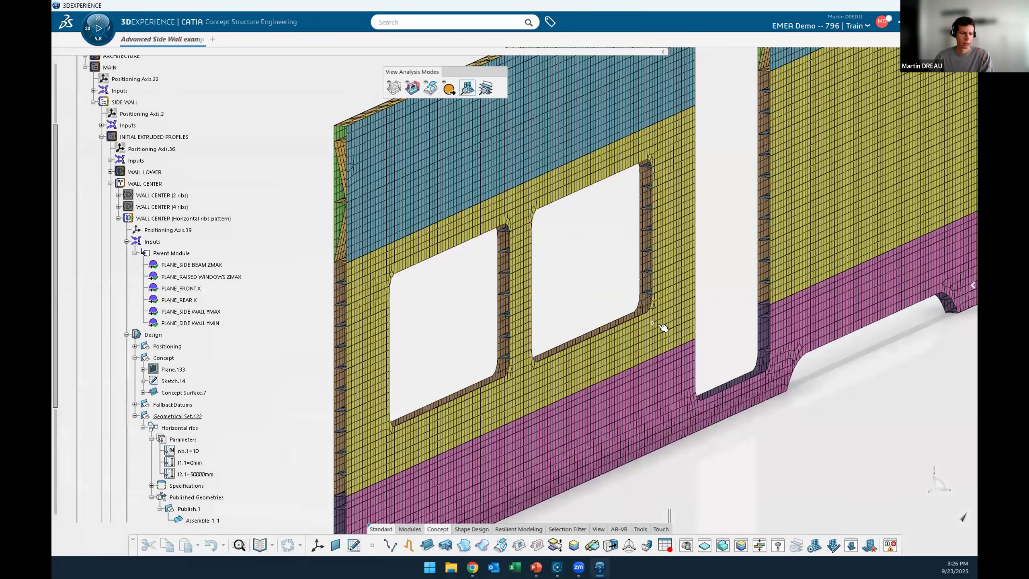
middle_drag(622, 405, 596, 344)
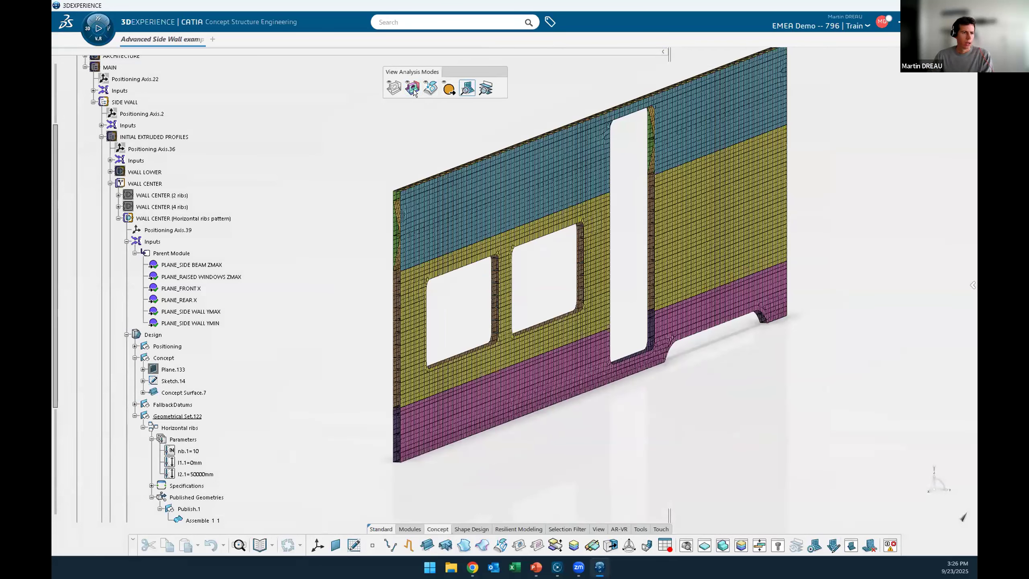
click(412, 90)
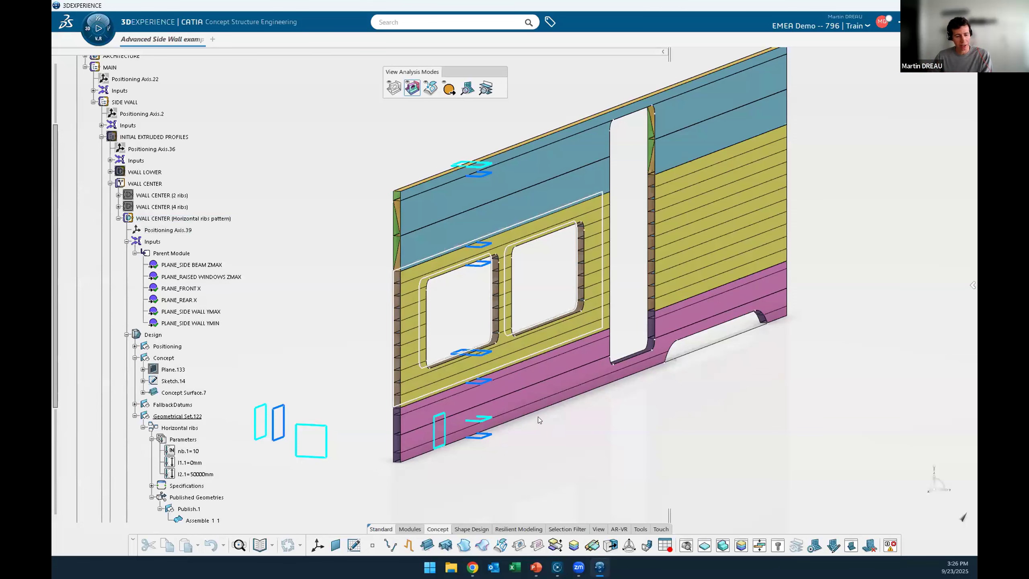
Open the libraries and list the SIDEWALL CENTER contents of ALUMINUM TRAIN CARBODY in the Concept Train Carbody library.
middle_drag(618, 398, 627, 401)
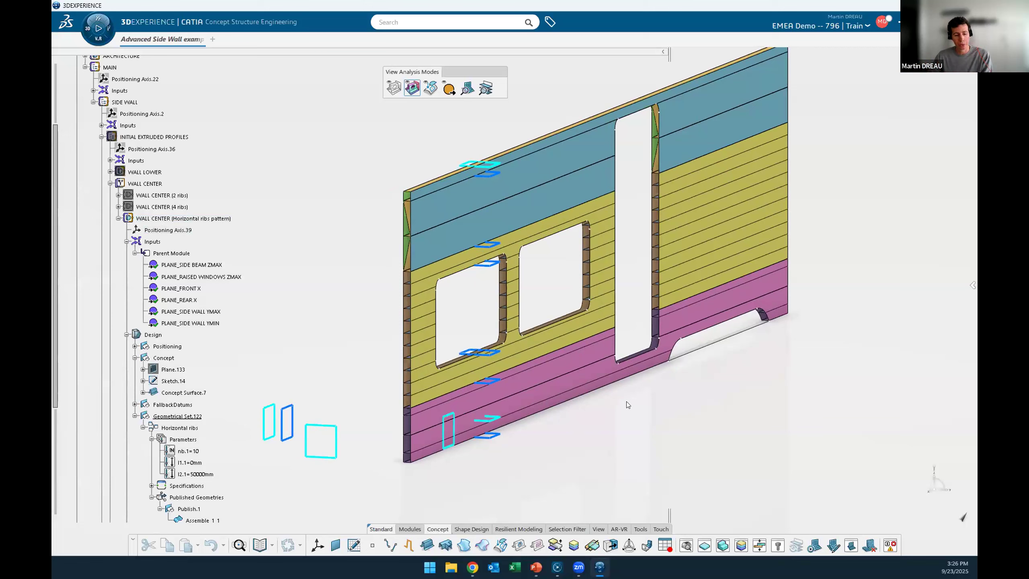
click(639, 529)
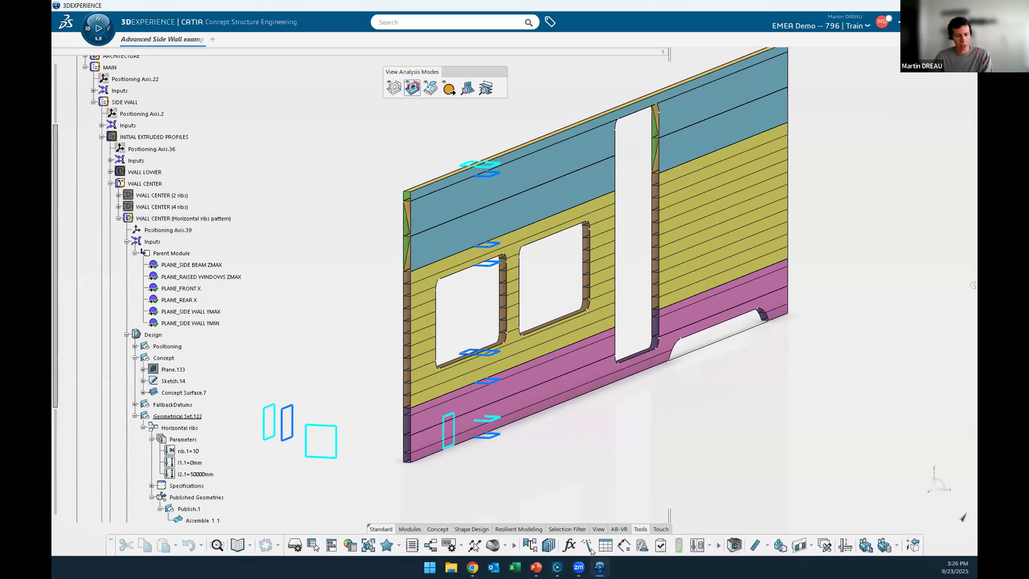
click(549, 545)
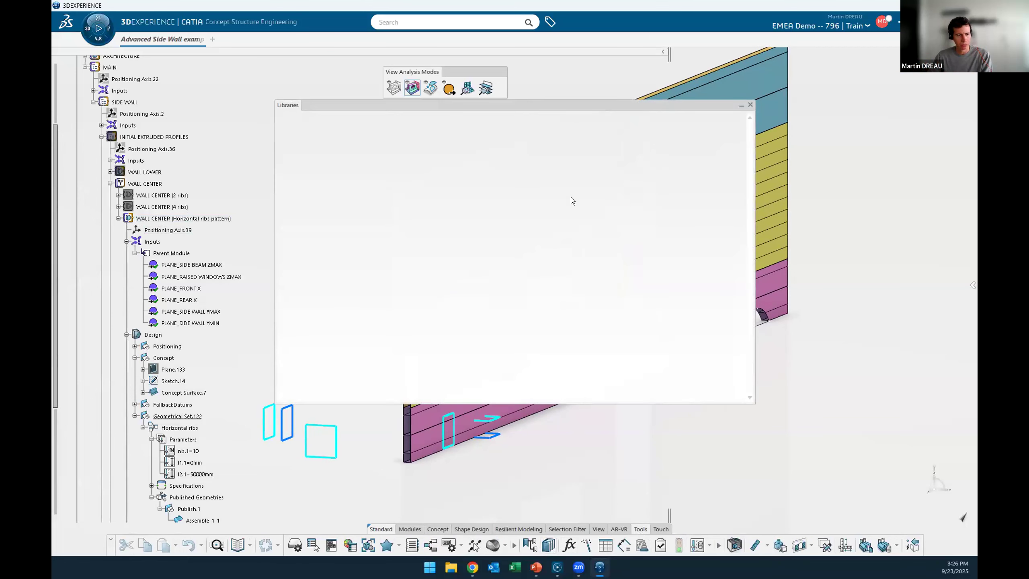
drag(546, 109, 749, 110)
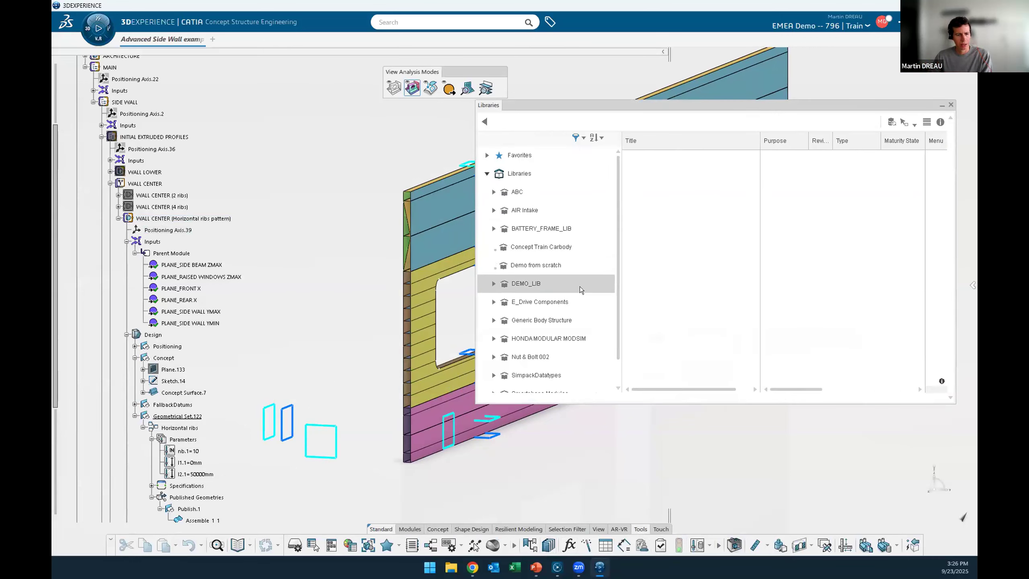
scroll(580, 288, down, 2)
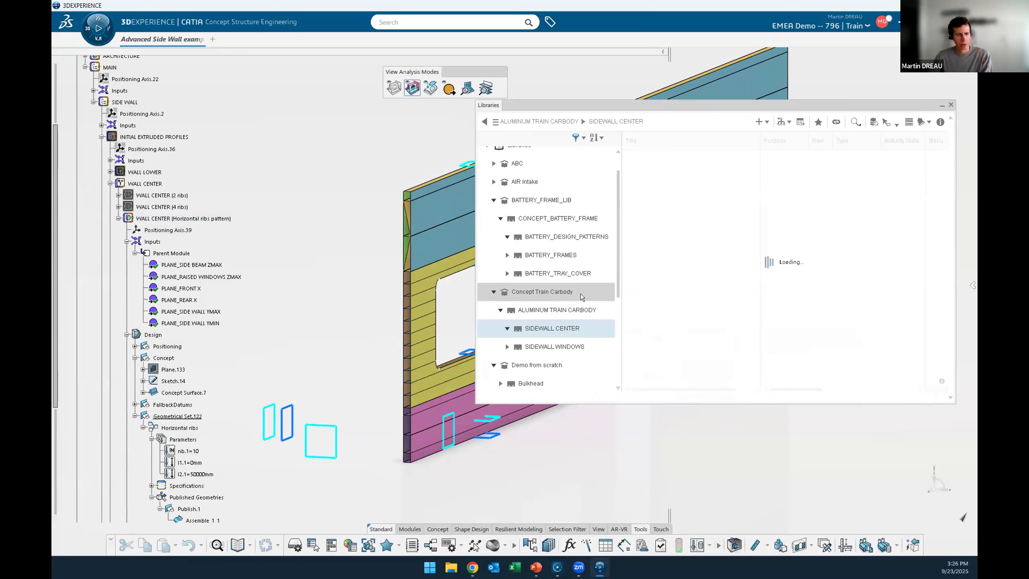
click(573, 327)
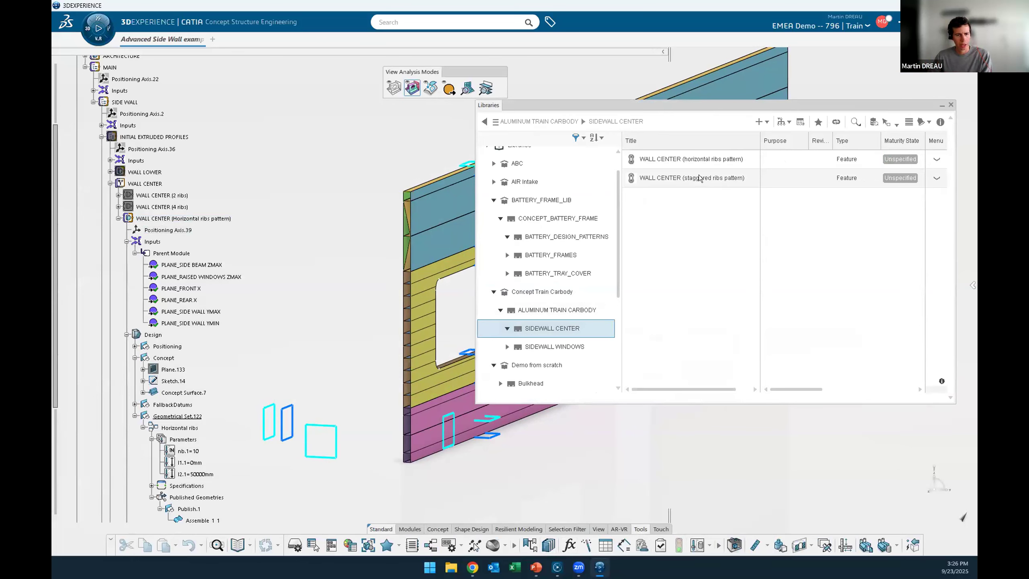
middle_drag(429, 302, 271, 293)
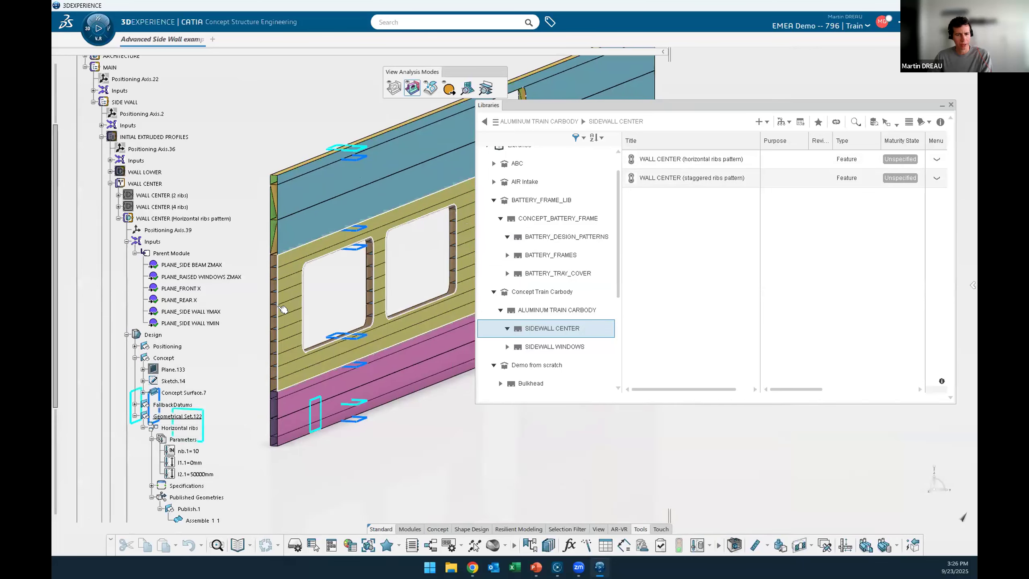
Instantiate WALL CENTER (staggered ribs pattern) from the library as a new WALL CENTER variant under INITIAL EXTRUDED PROFILES, named WALL CENTER (staggered ribs pattern).
right_click(710, 177)
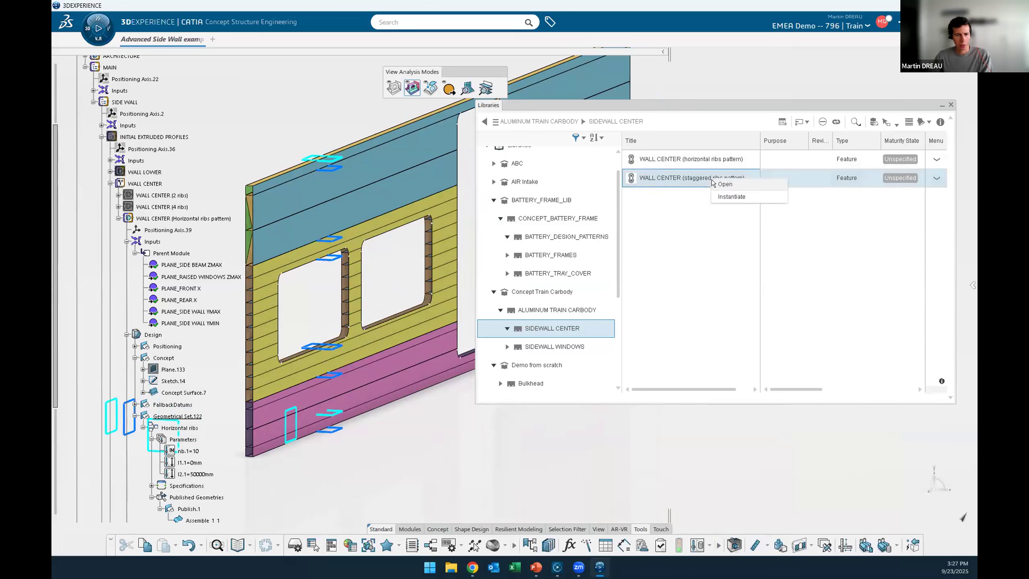
click(725, 197)
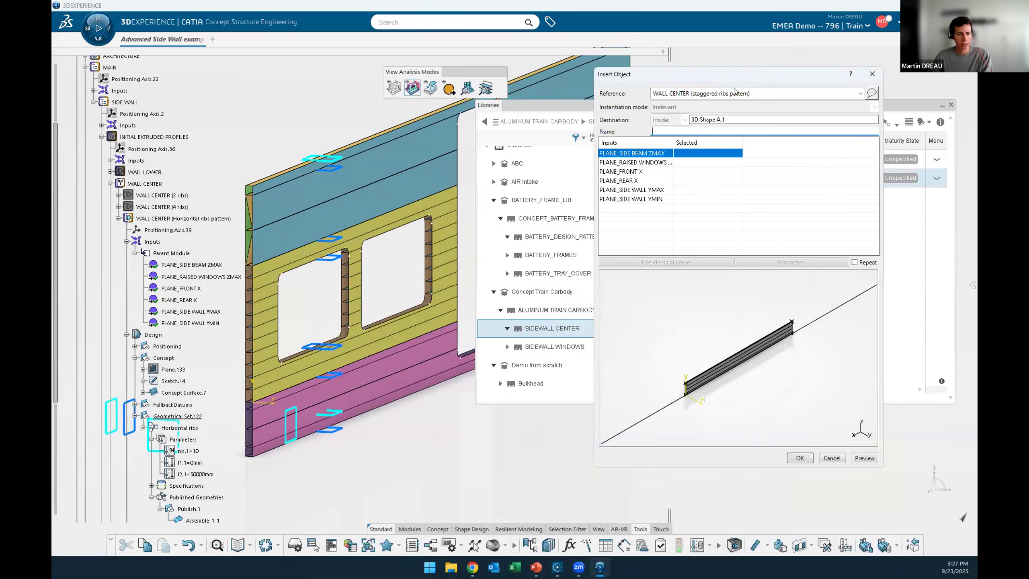
click(721, 120)
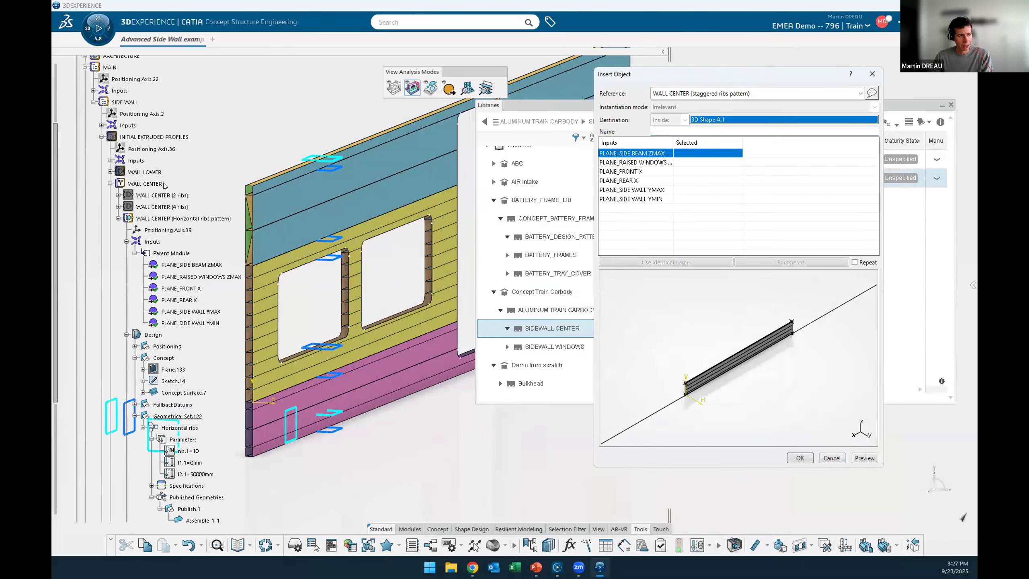
click(158, 137)
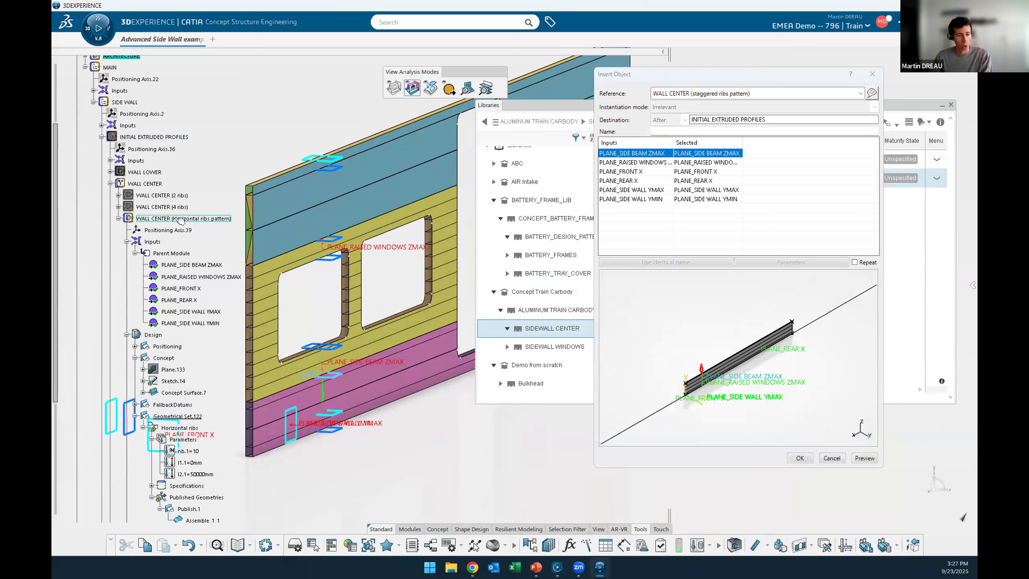
click(712, 129)
text(WALL CENTER)
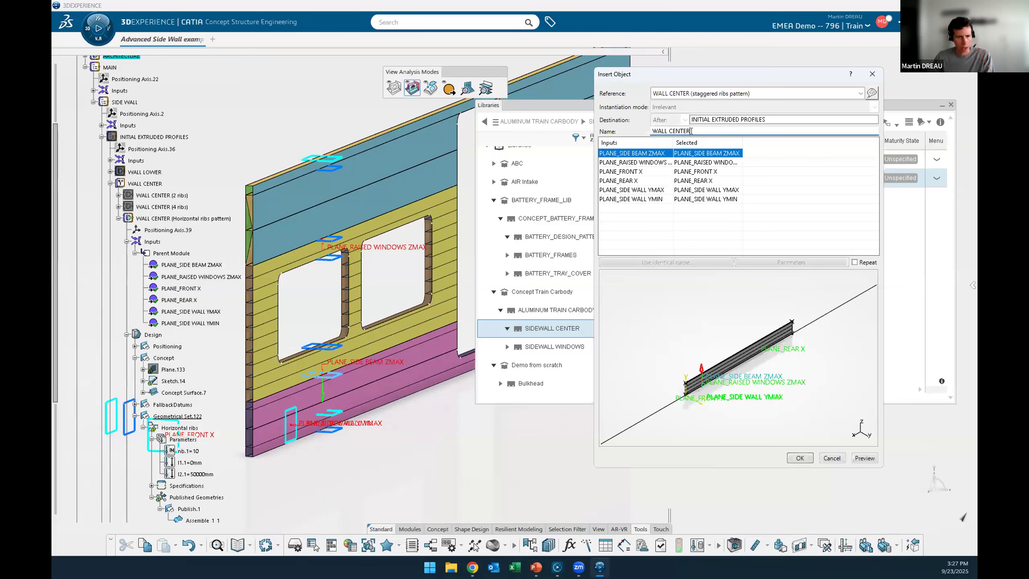
click(801, 458)
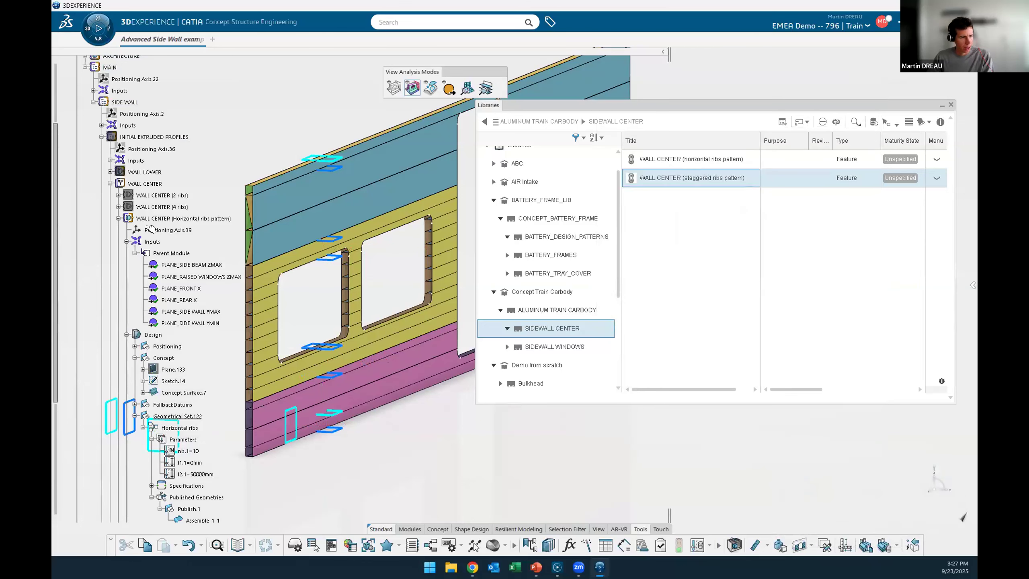
Close the library and switch the active WALL CENTER variant to WALL CENTER (staggered ribs pattern).
click(118, 219)
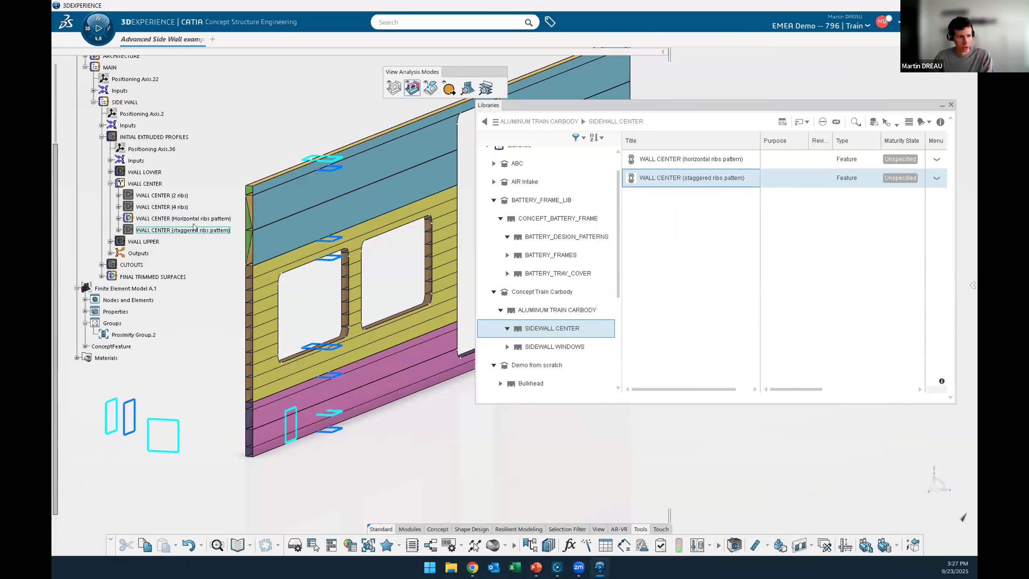
click(951, 104)
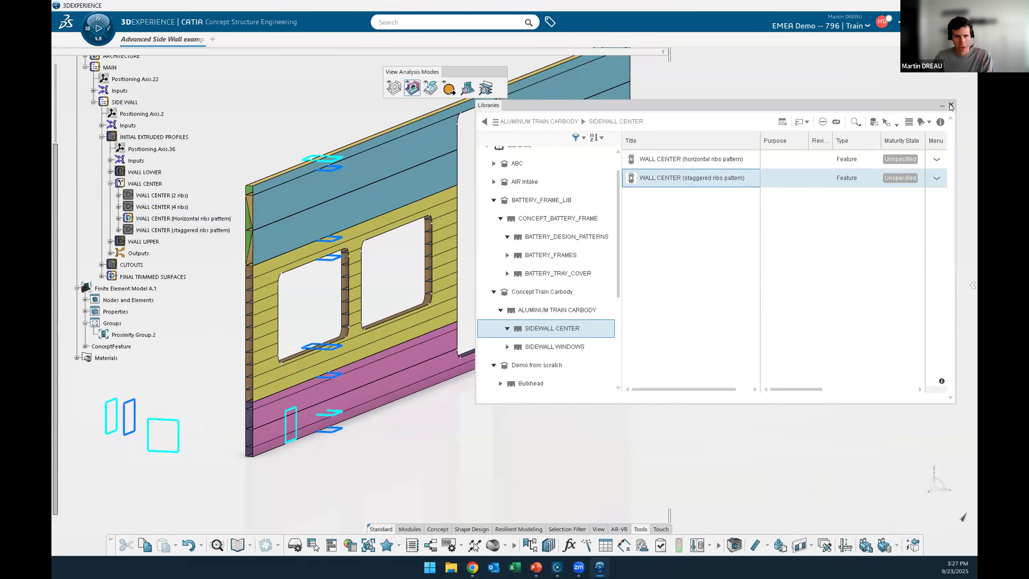
click(204, 230)
click(252, 268)
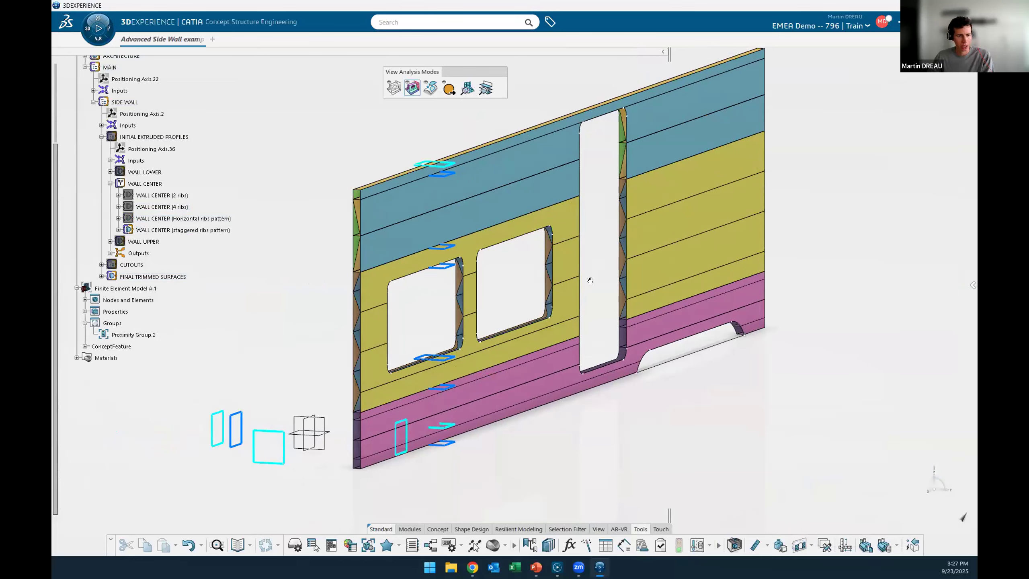
scroll(600, 272, up, 2)
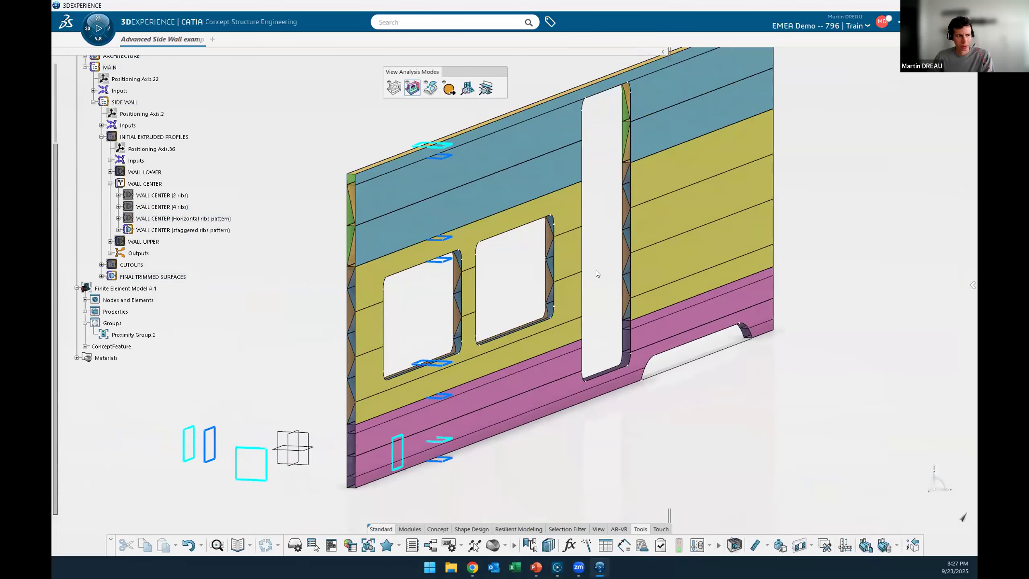
Hide FINAL TRIMMED SURFACES and inspect the WALL CENTER (staggered ribs pattern) module on its own.
click(156, 278)
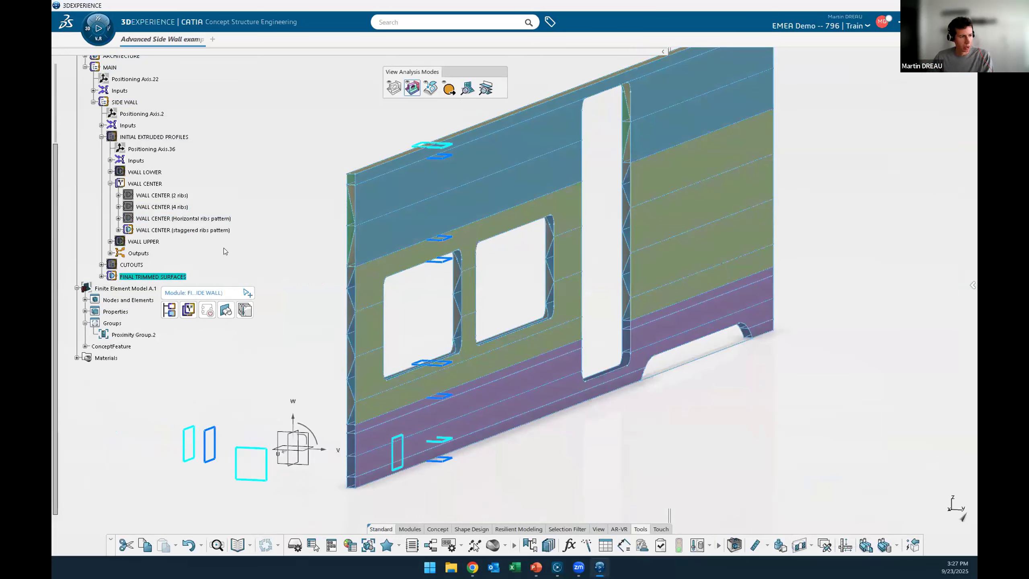
click(207, 309)
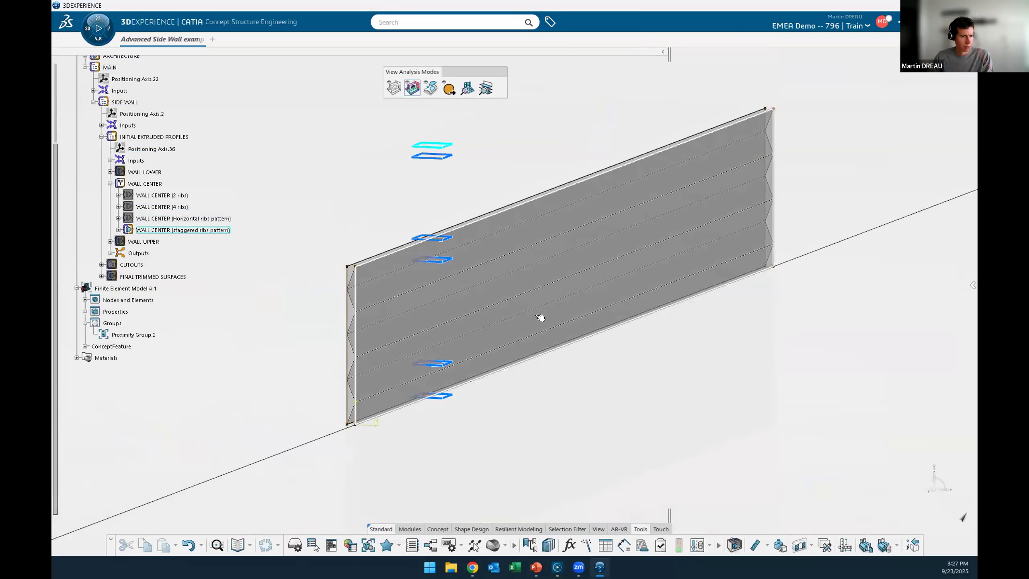
click(194, 230)
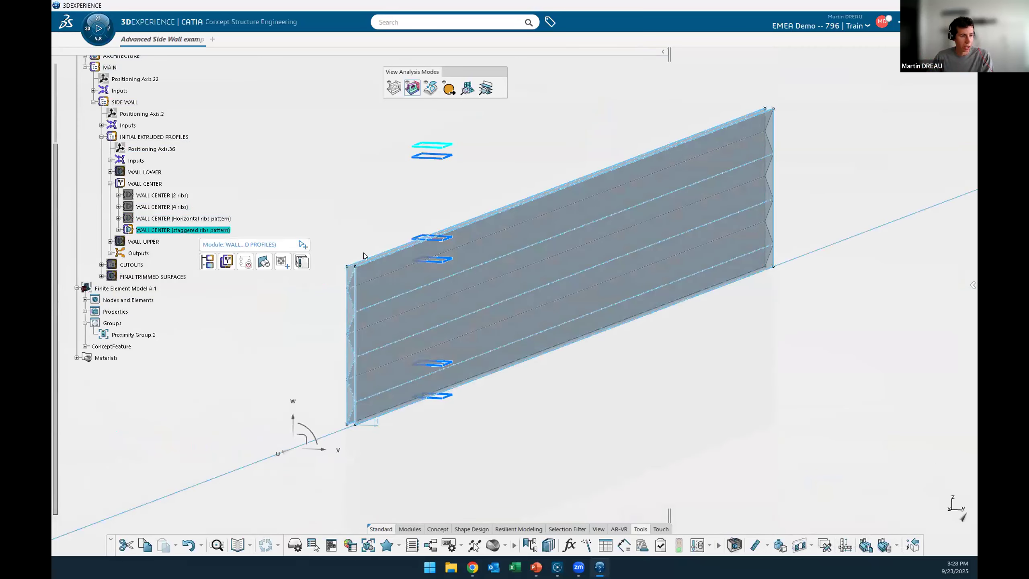
key(Escape)
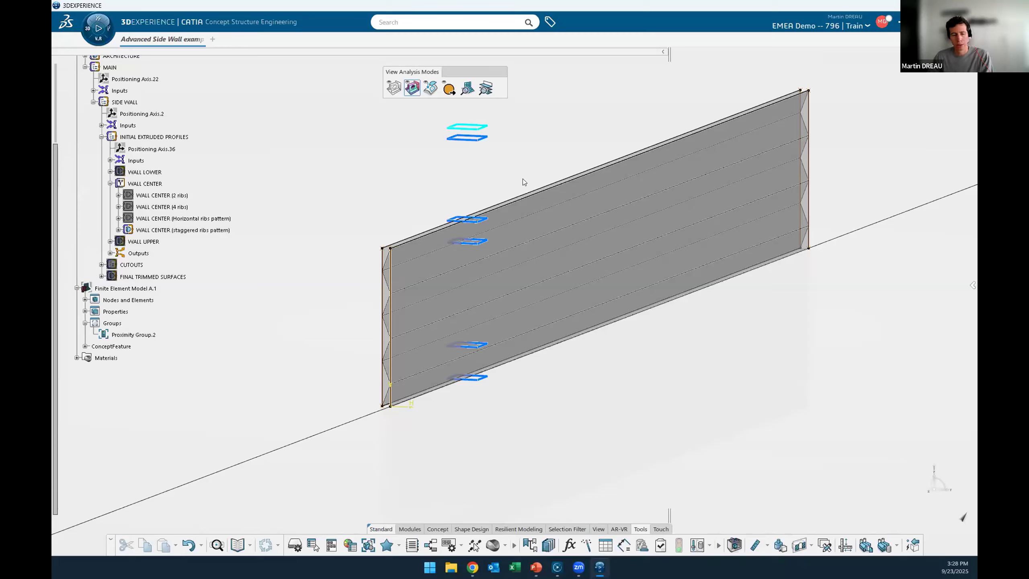
Show FINAL TRIMMED SURFACES again and set the Integer.1 parameter of Staggered ribs in the active WALL CENTER variant to 4.
click(174, 276)
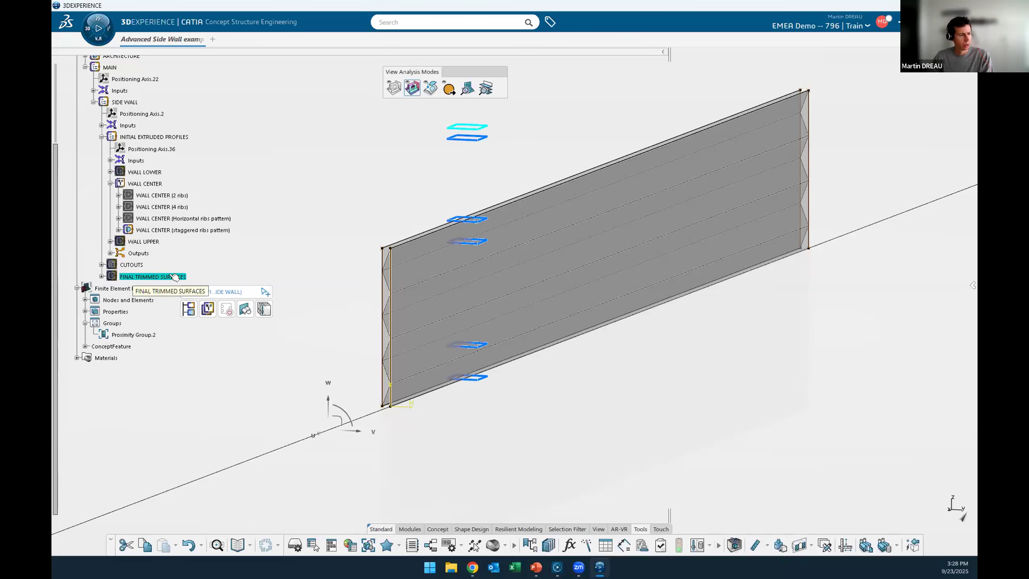
double_click(174, 277)
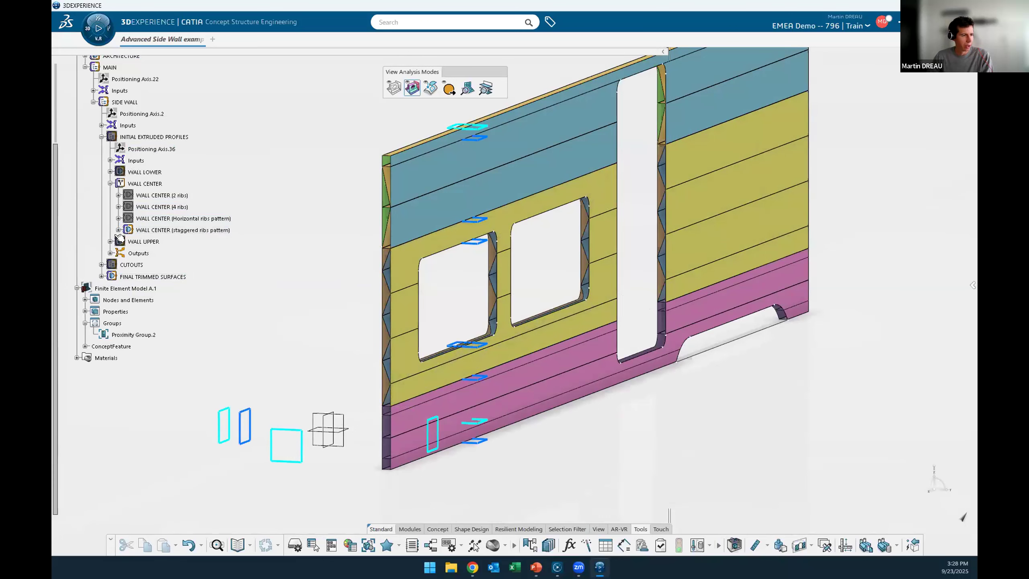
click(118, 230)
click(126, 264)
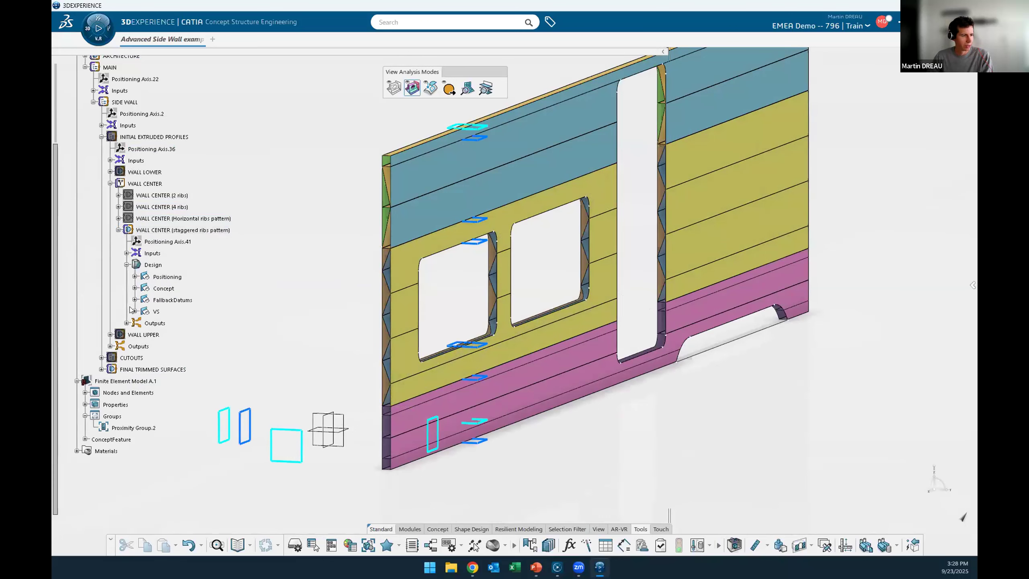
click(134, 311)
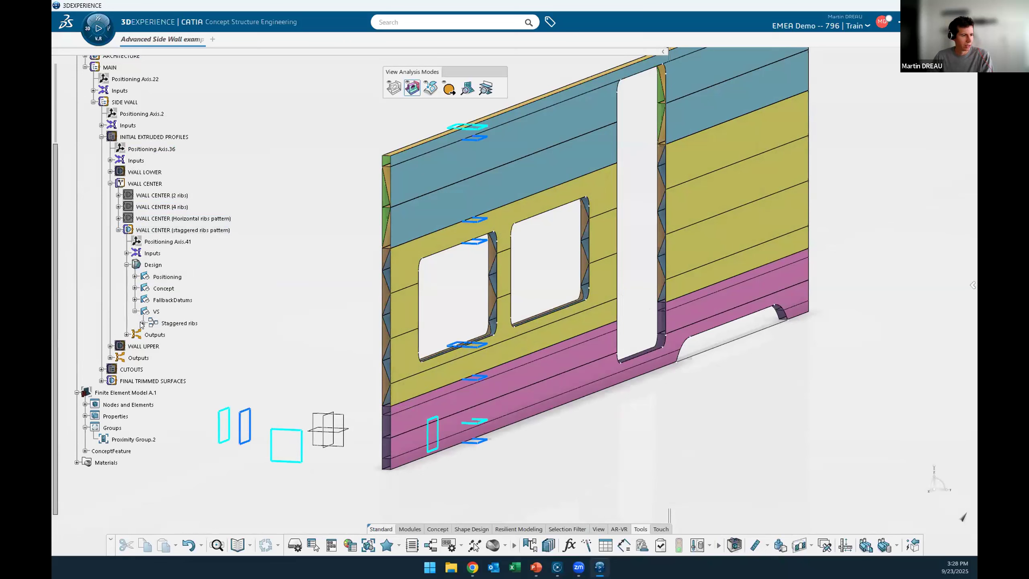
click(143, 324)
click(151, 335)
double_click(204, 348)
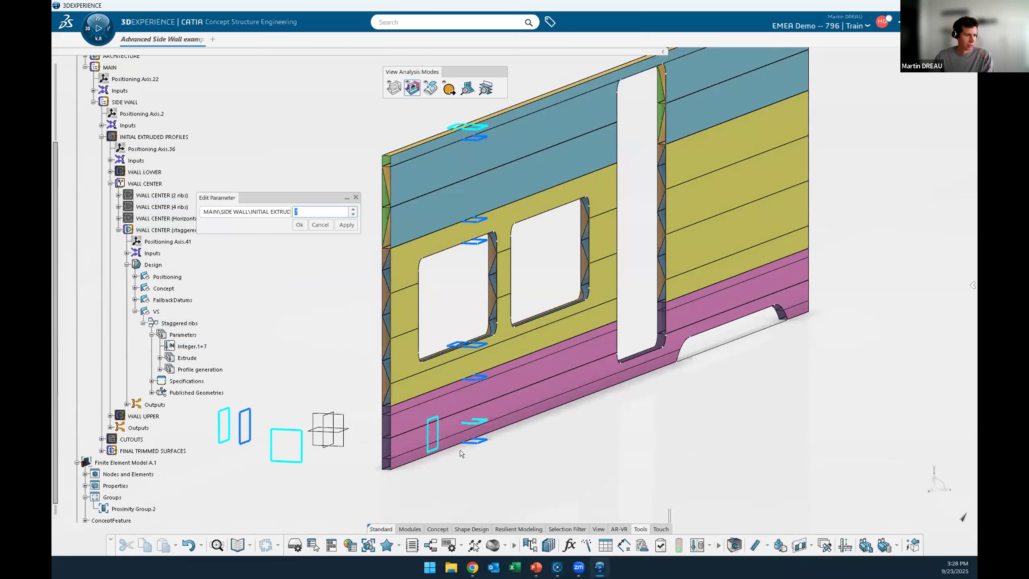
text(4)
key(Return)
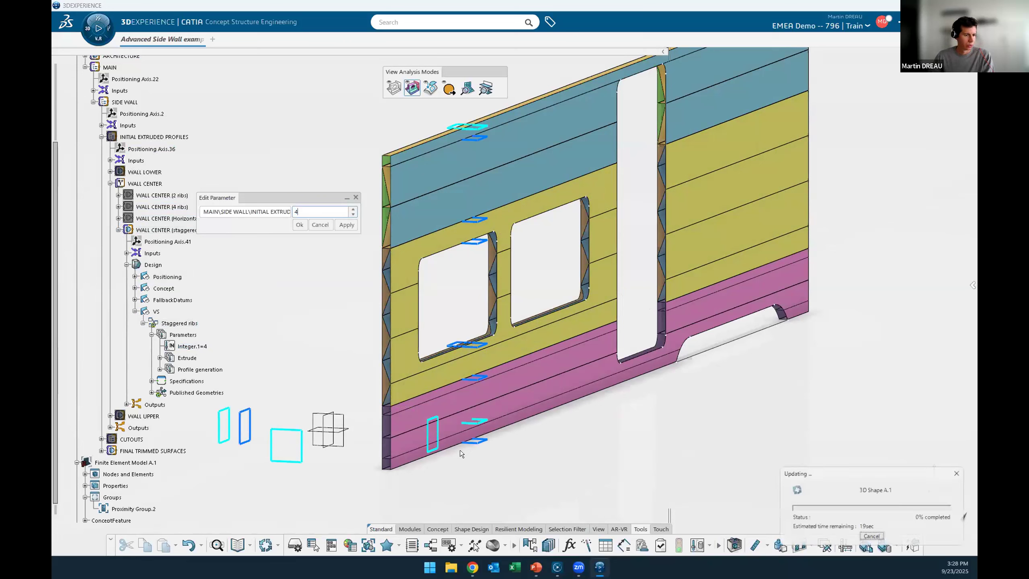
Set the Integer.1 parameter of Staggered ribs to 10 and collapse the WALL CENTER (staggered ribs pattern) branch.
double_click(203, 348)
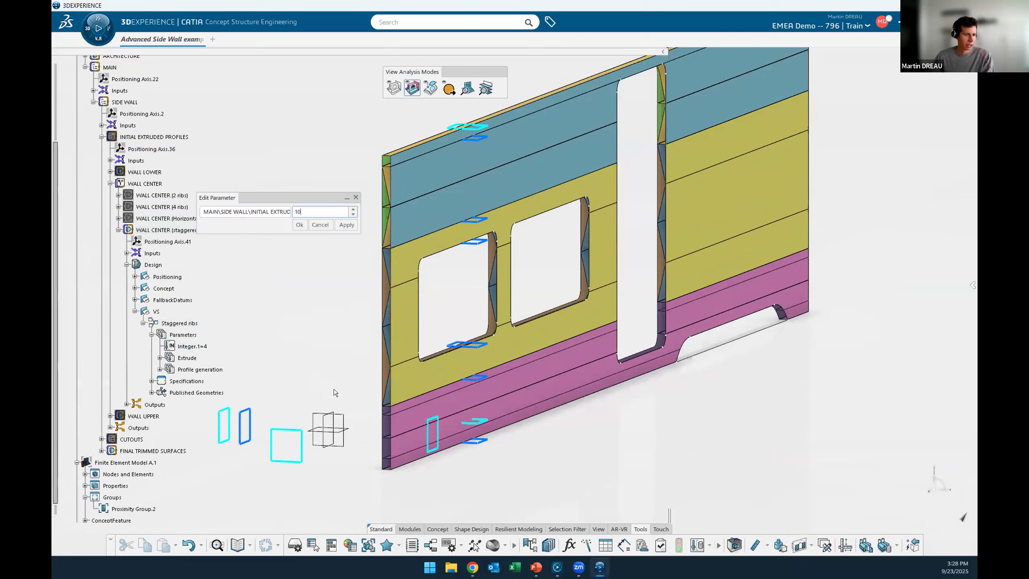
key(Return)
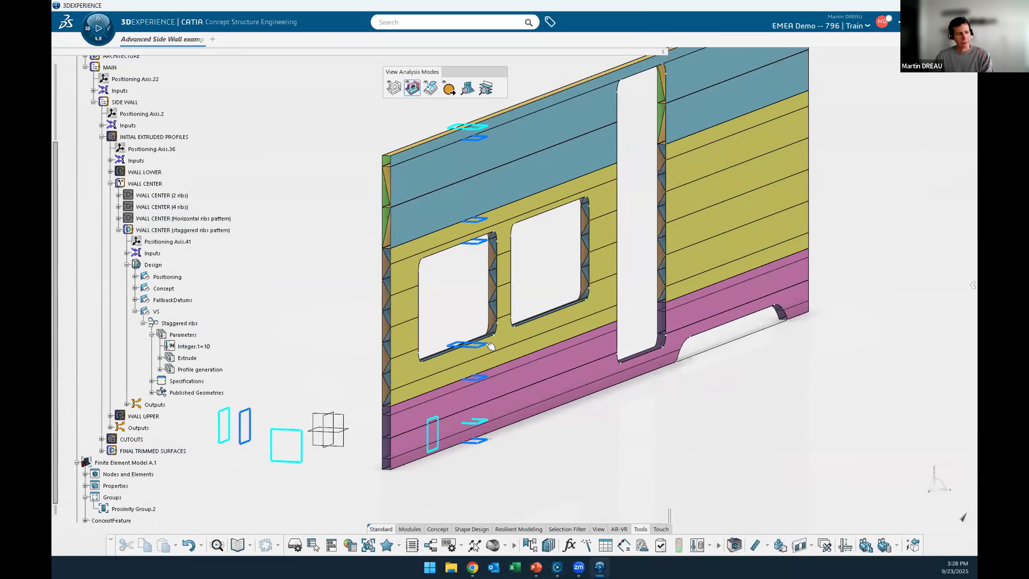
click(117, 230)
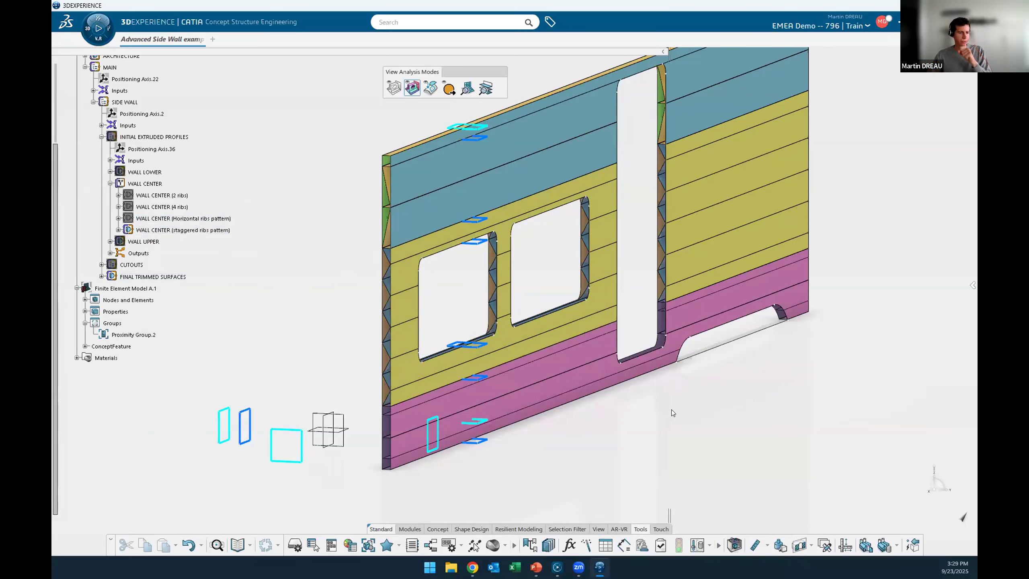
Show the CUTOUTS module under SIDE WALL and list its contents.
middle_drag(673, 408, 618, 434)
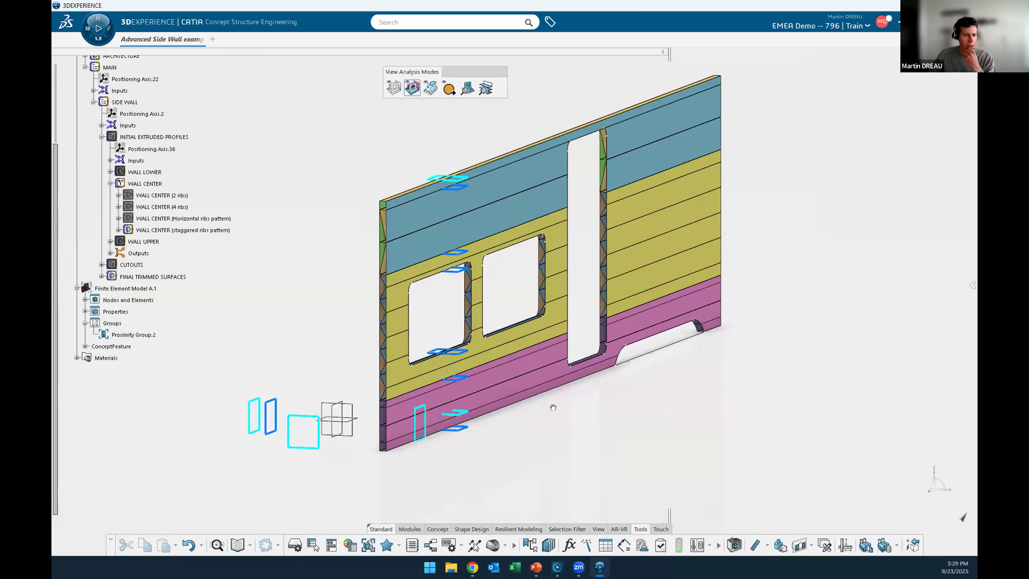
middle_drag(552, 407, 572, 387)
scroll(554, 364, up, 4)
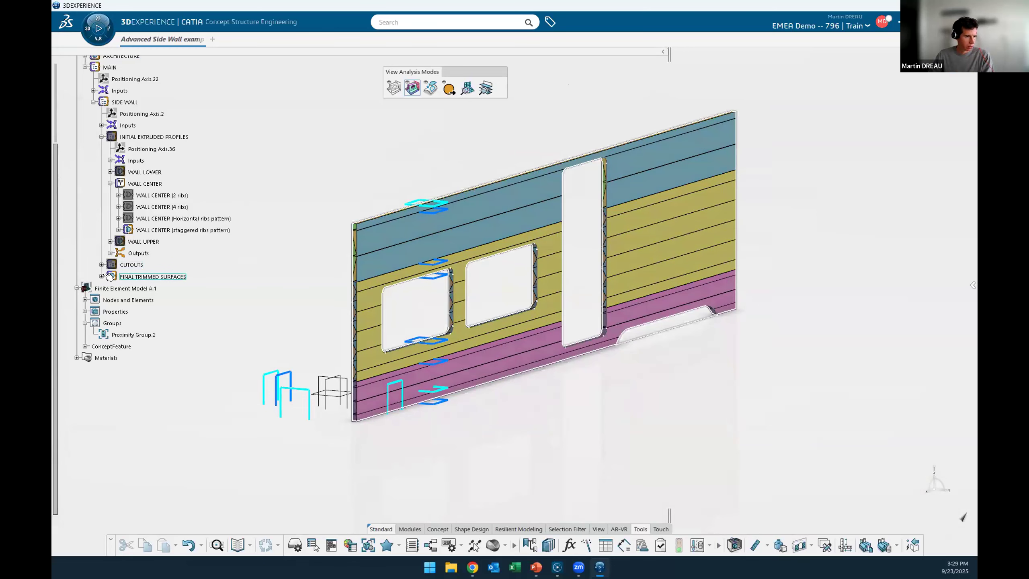
click(131, 265)
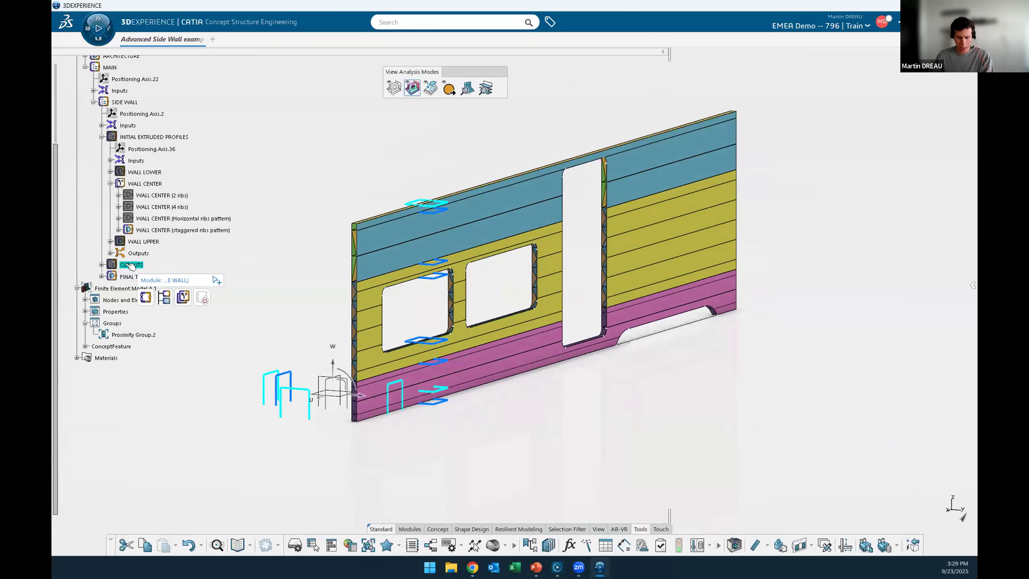
key(space)
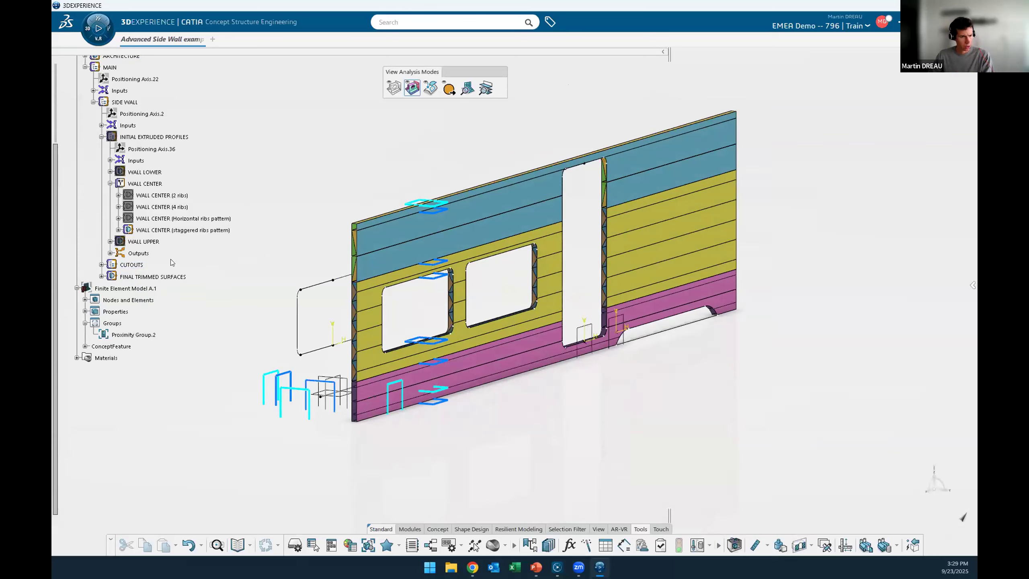
middle_drag(554, 286, 575, 292)
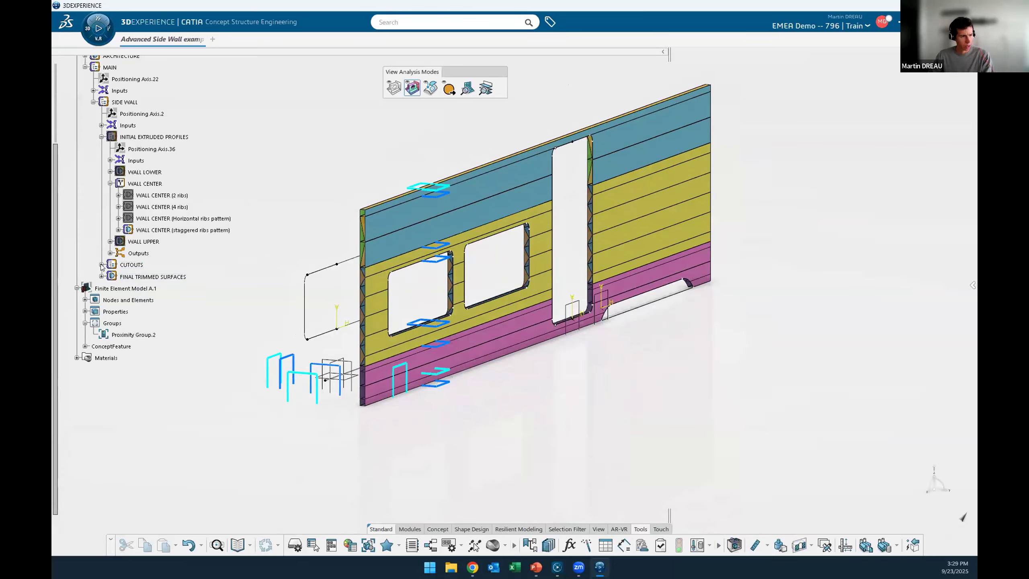
click(102, 264)
click(110, 323)
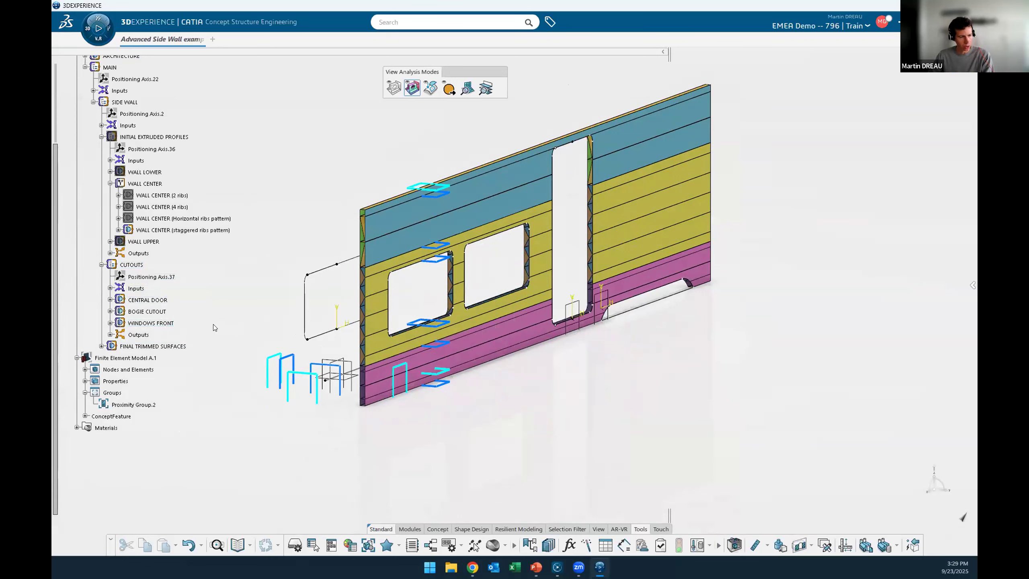
Instantiate the WINDOWS FRONT module as a new module named WINDOWS REAR with CUTOUTS as the destination.
click(895, 545)
click(908, 530)
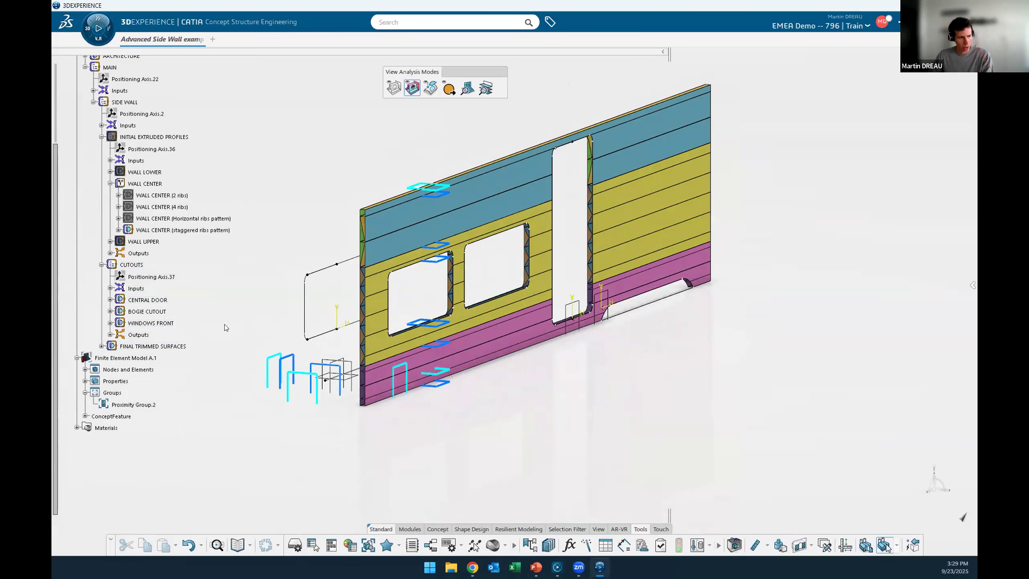
click(170, 323)
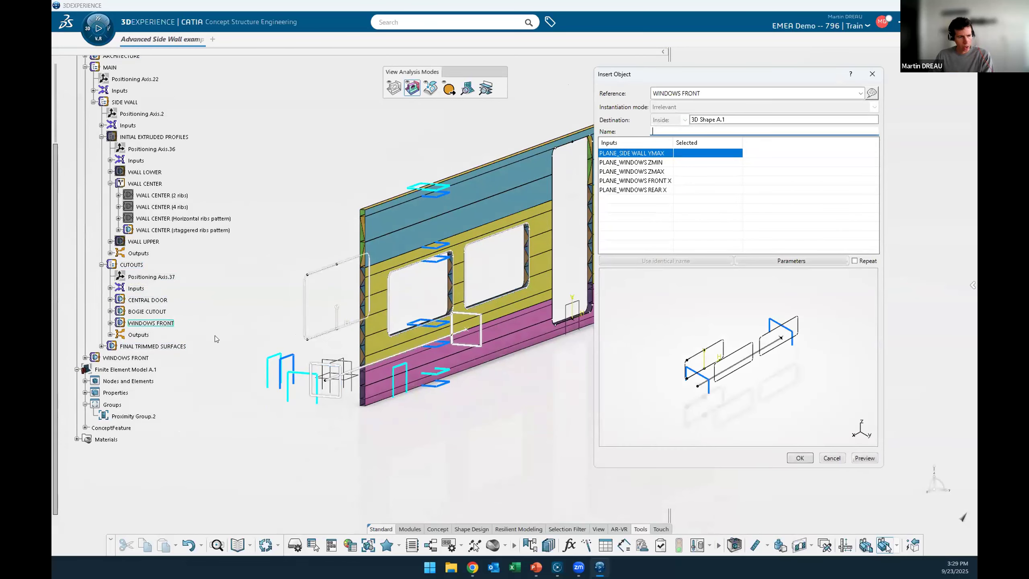
middle_drag(501, 418, 453, 428)
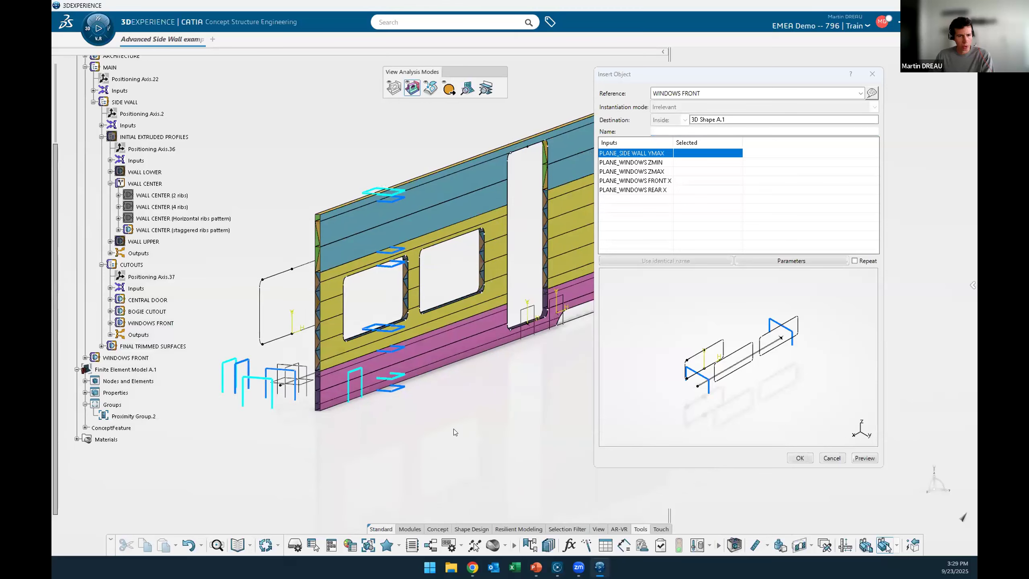
click(678, 131)
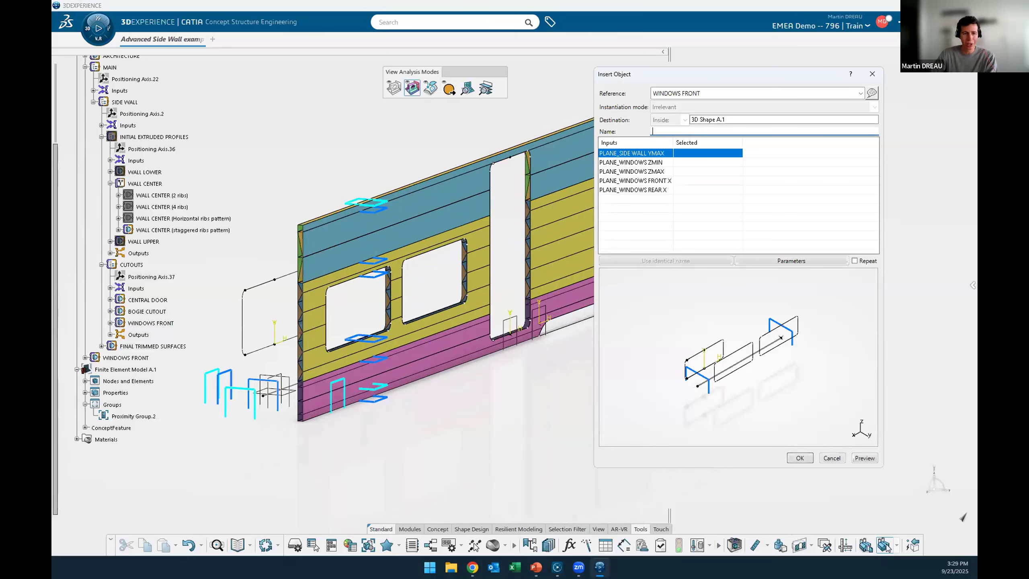
text(WINDOWS REAR)
click(728, 119)
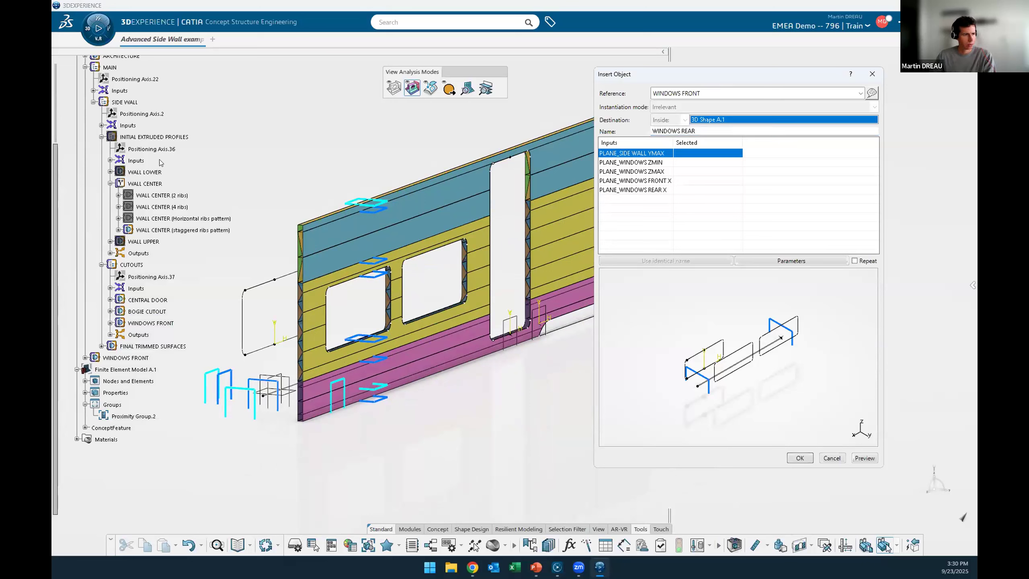
click(137, 266)
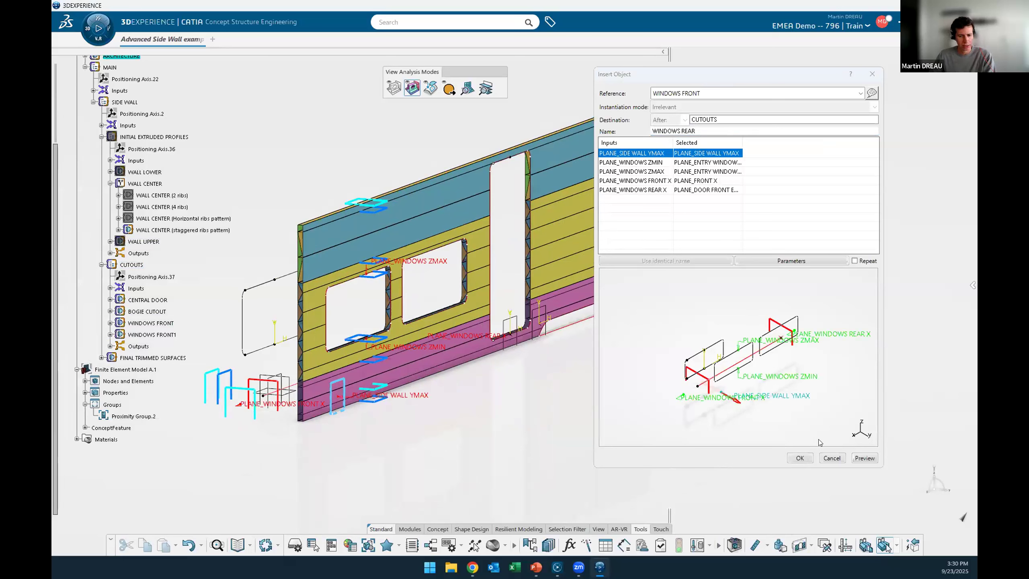
click(801, 458)
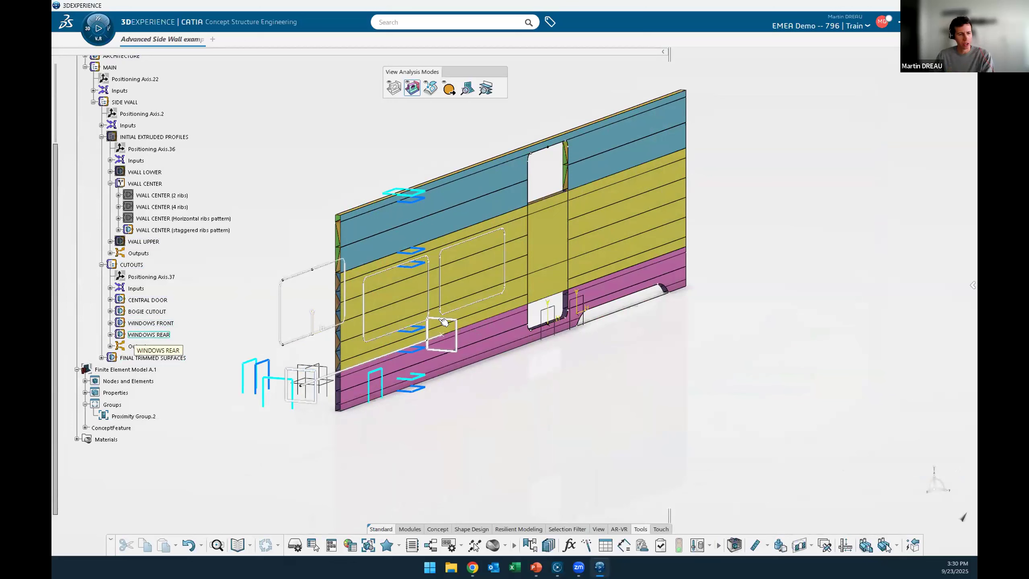
List the inputs of WINDOWS REAR and set the offset of PLANE_REAR X from PLANE_FRONT X to 18000 mm.
click(110, 335)
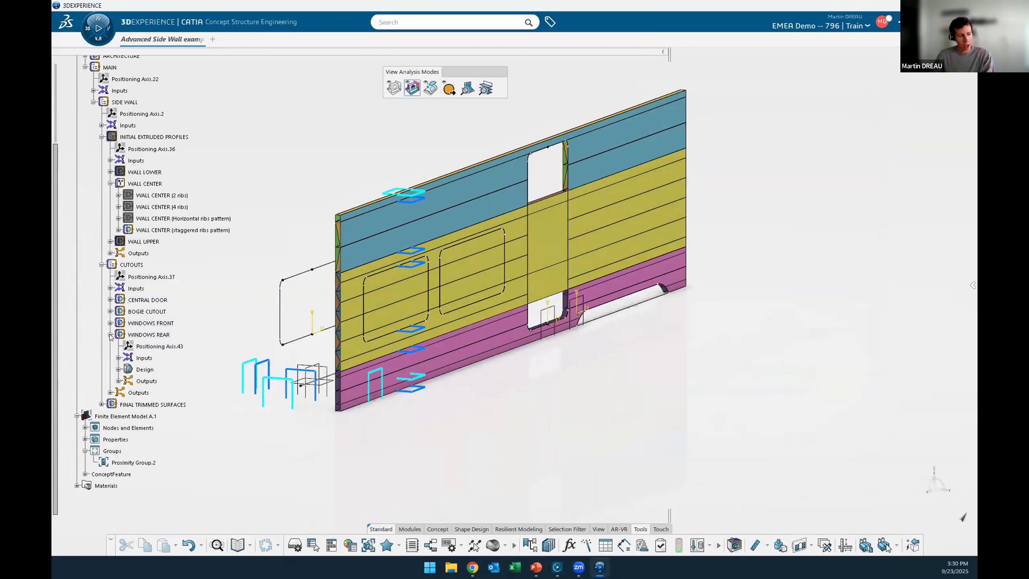
click(117, 358)
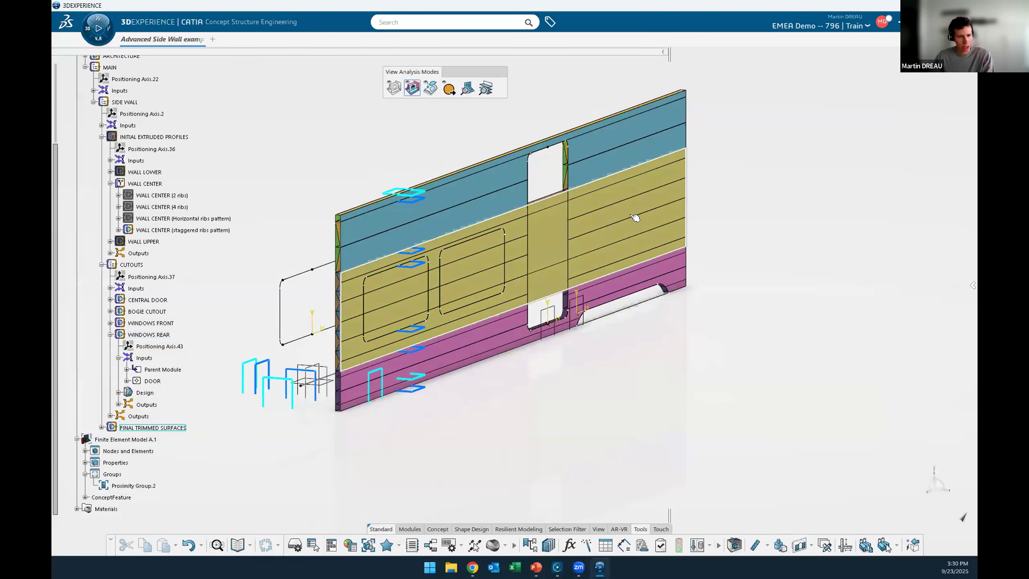
middle_drag(712, 317, 727, 357)
double_click(395, 270)
double_click(804, 357)
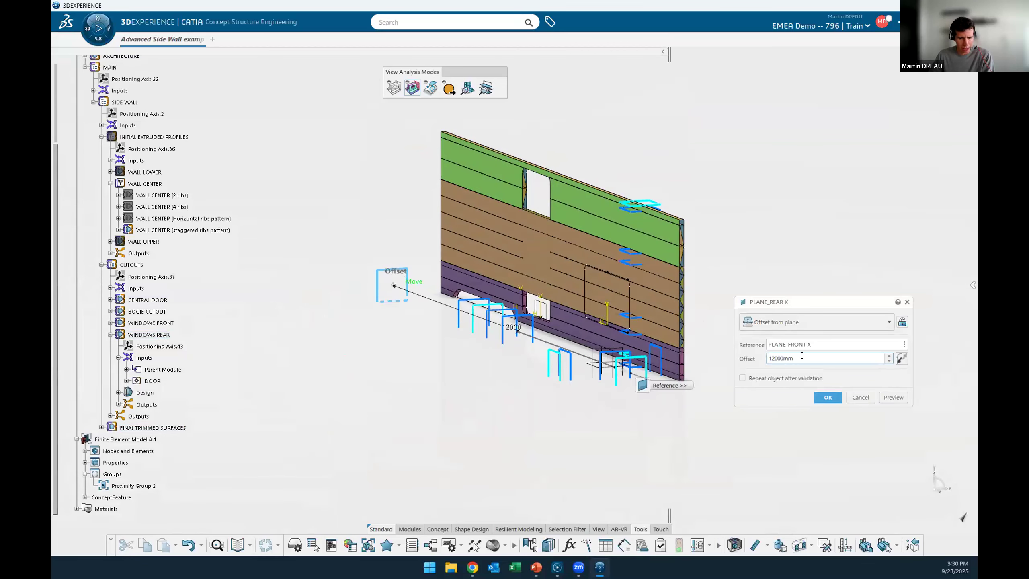
text(1)
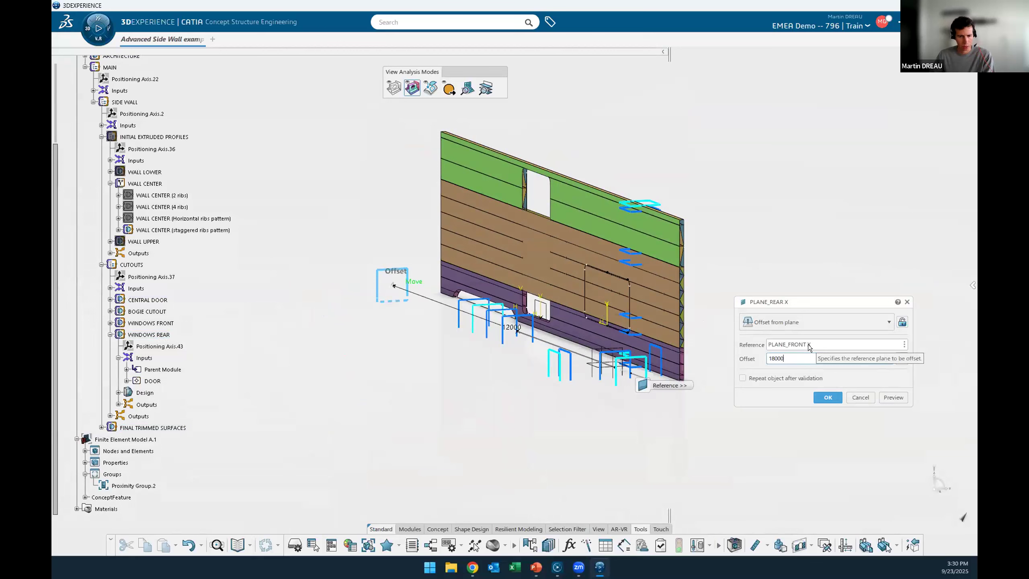
text(8000)
key(Return)
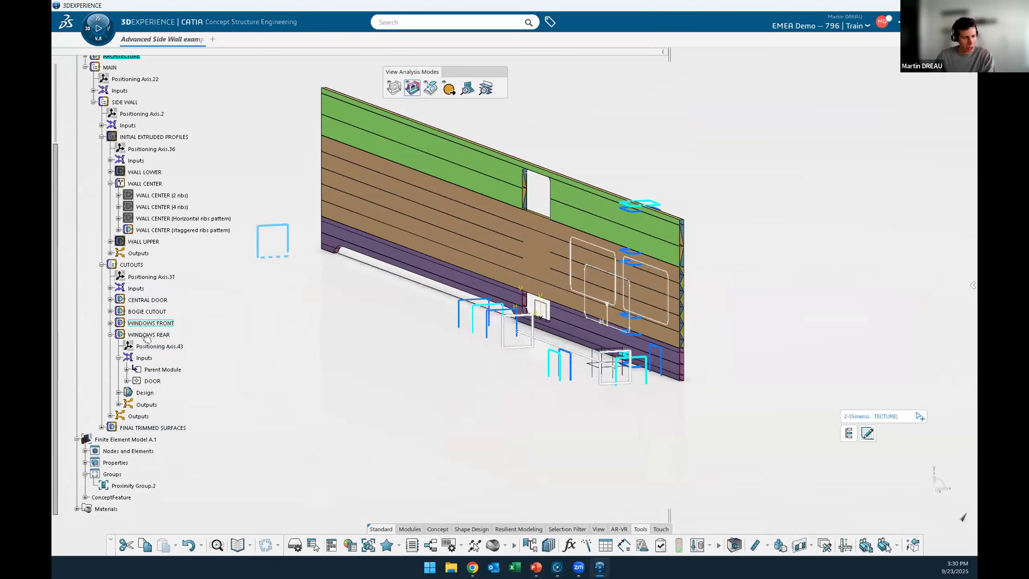
Examine the planes connected to the WINDOWS REAR inputs under Parent Module and DOOR, and where they lie on the side wall.
click(126, 370)
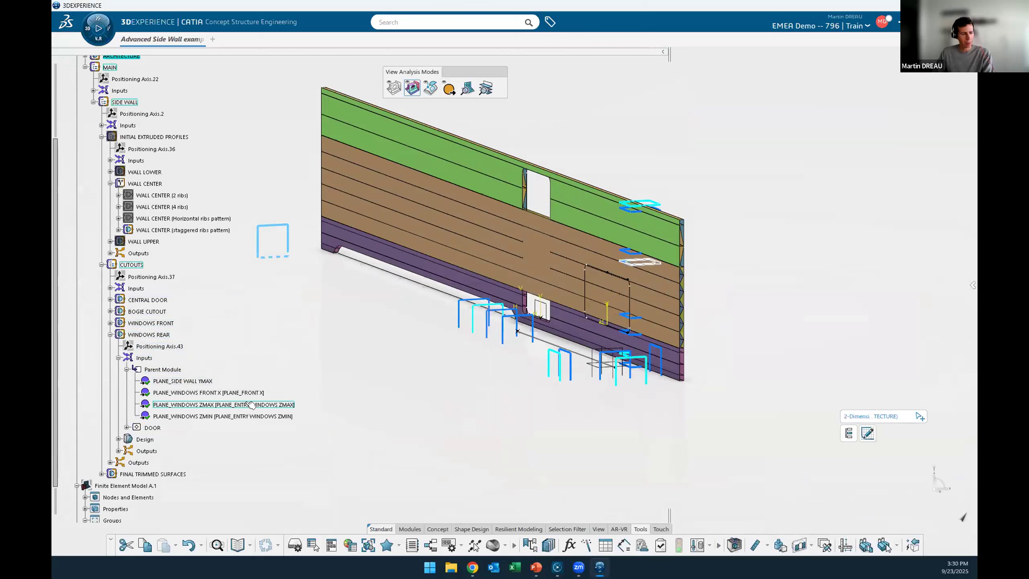
click(126, 428)
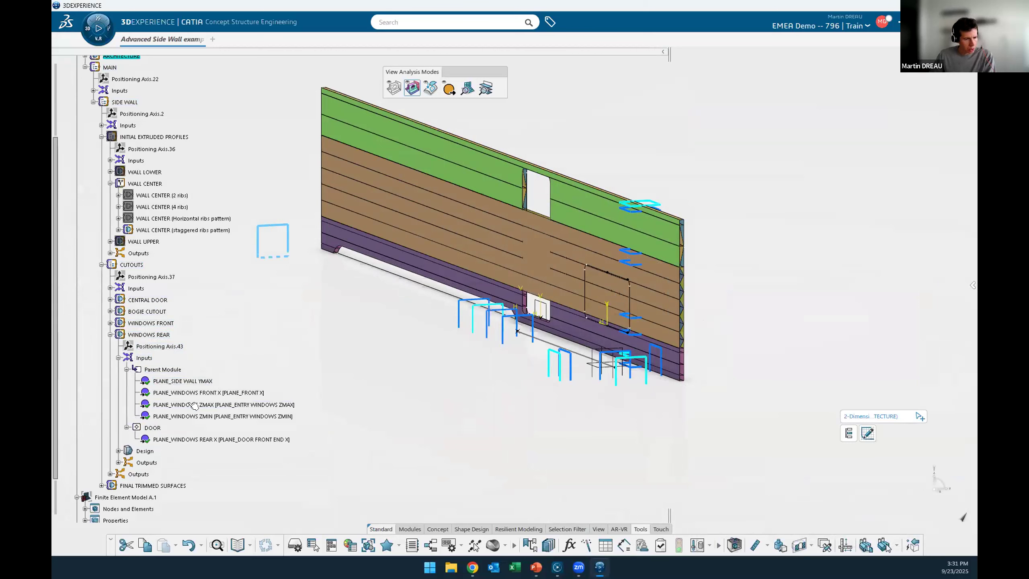
middle_drag(405, 364, 417, 373)
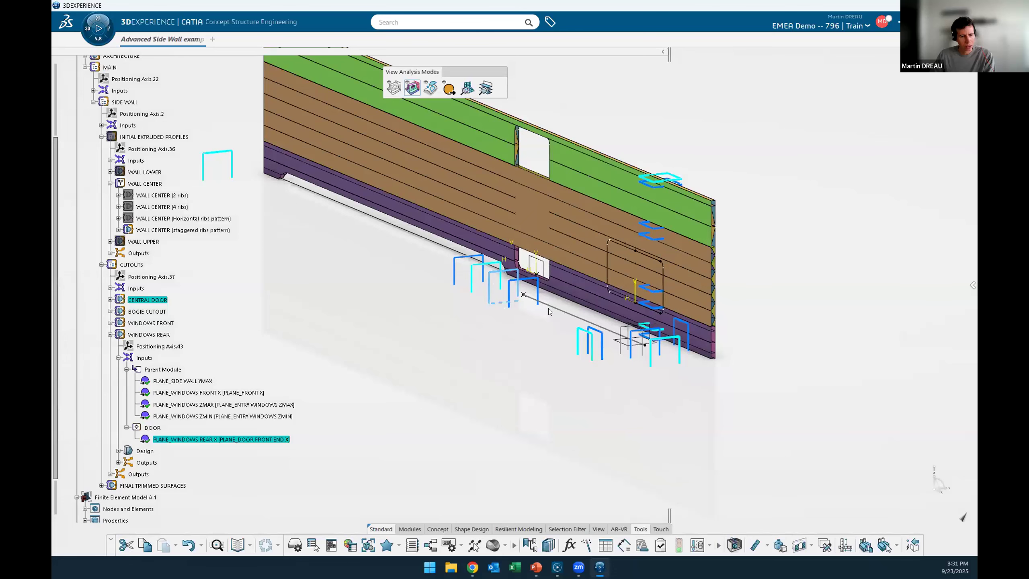
middle_drag(504, 312, 550, 312)
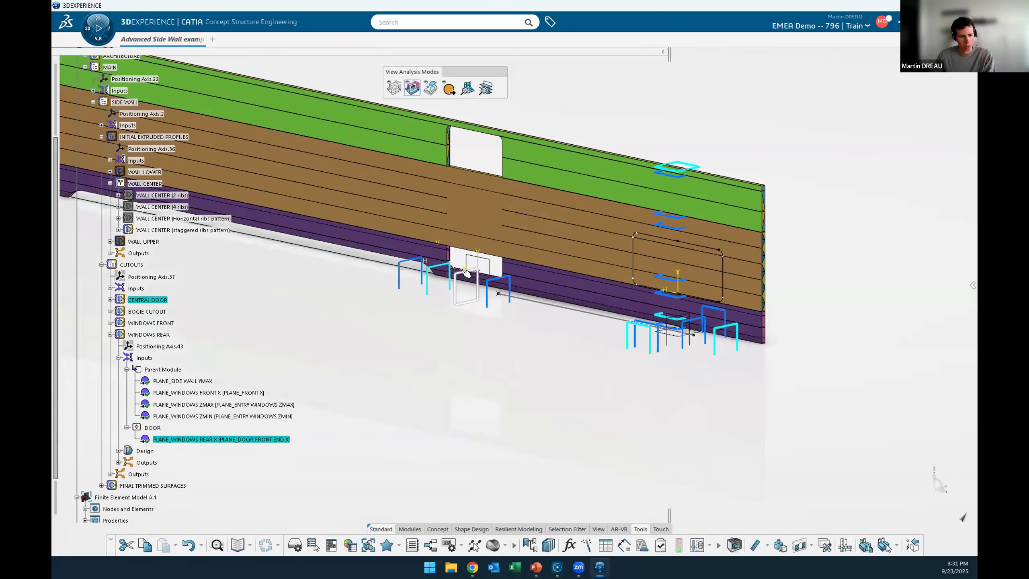
middle_drag(492, 312, 481, 318)
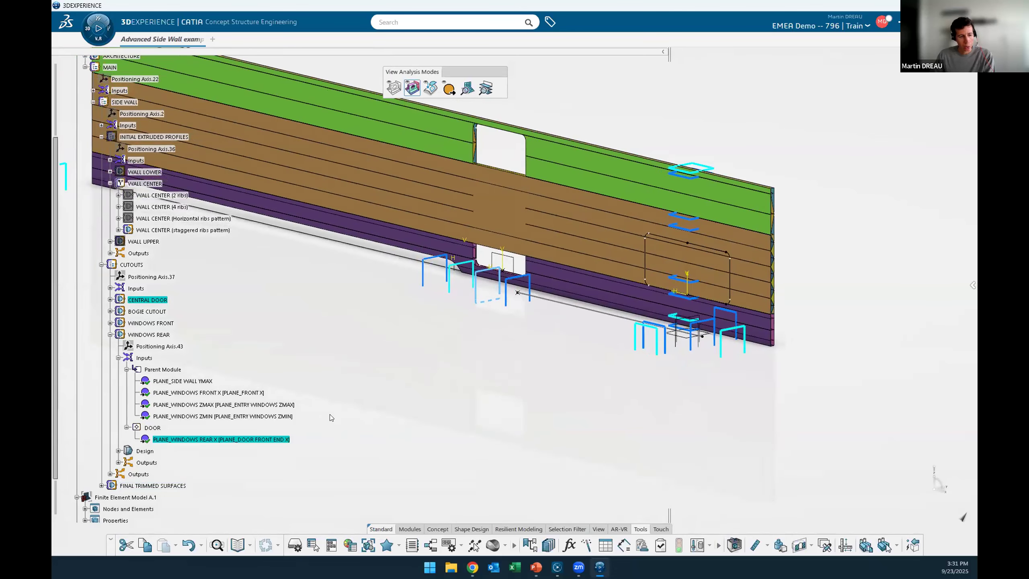
middle_drag(430, 380, 434, 390)
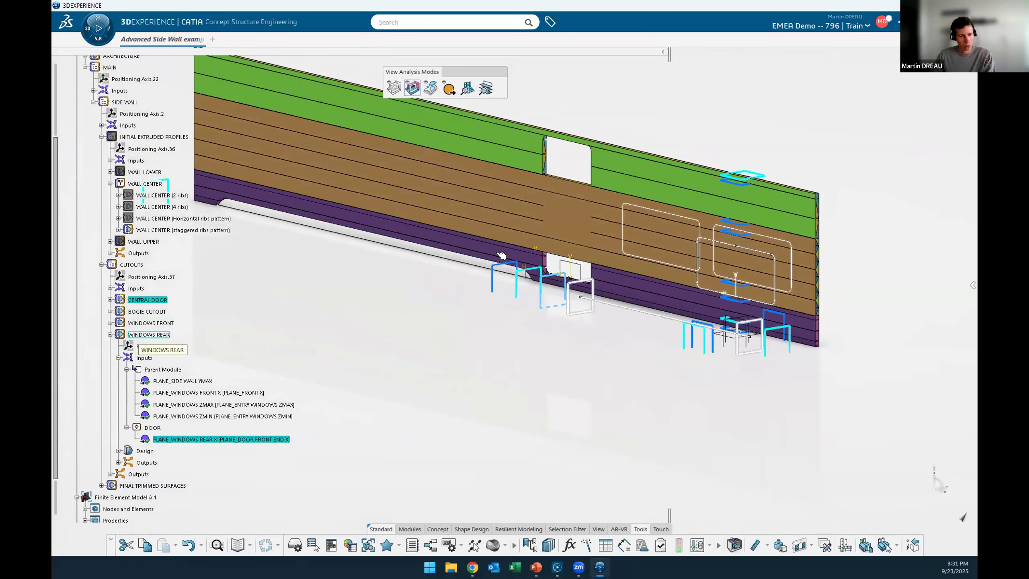
Reconnect the PLANE_WINDOWS REAR X input of WINDOWS REAR to the architecture's PLANE_REAR X.
double_click(261, 440)
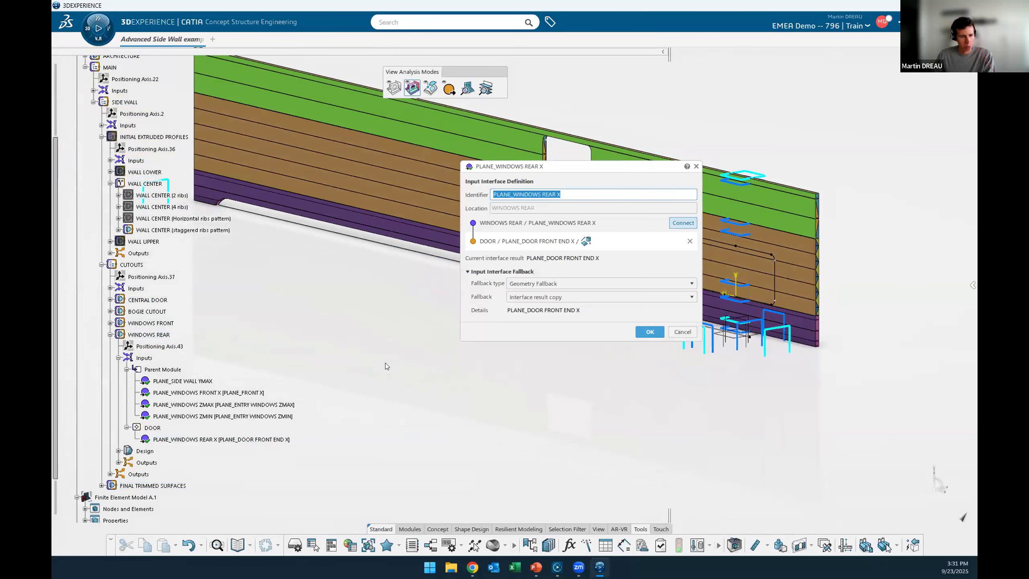
drag(578, 171, 723, 303)
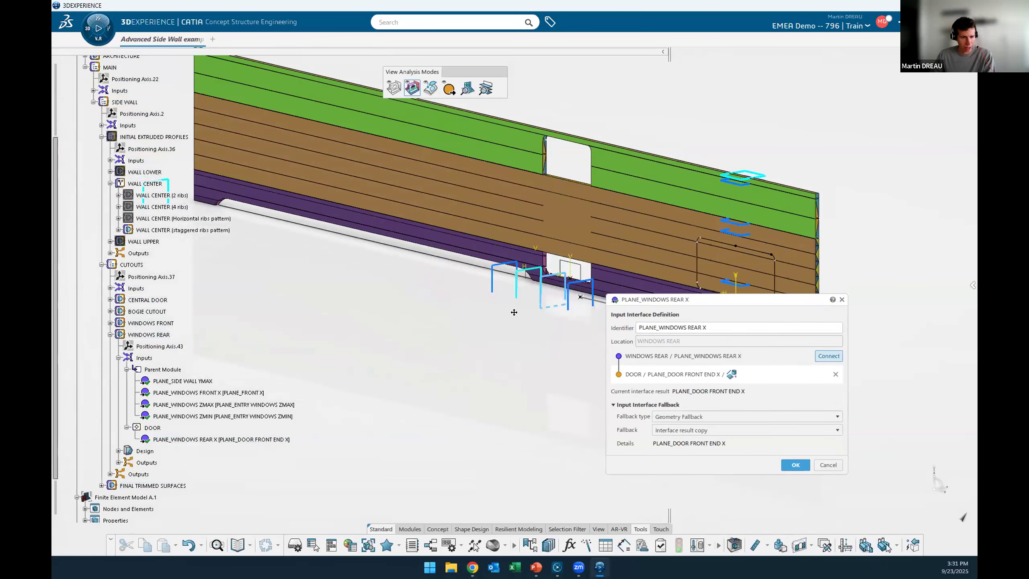
middle_drag(521, 272, 542, 225)
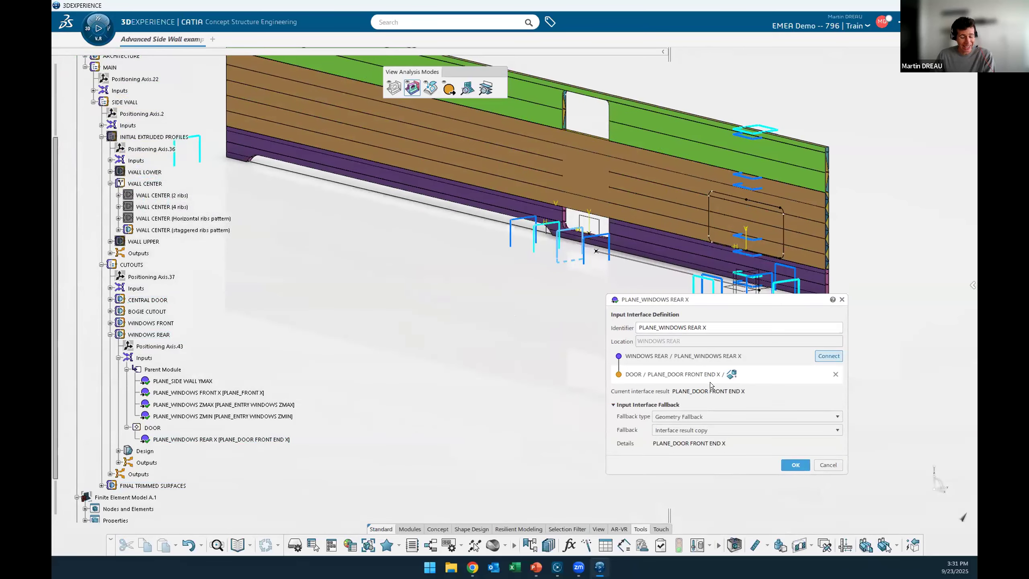
middle_drag(412, 251, 436, 257)
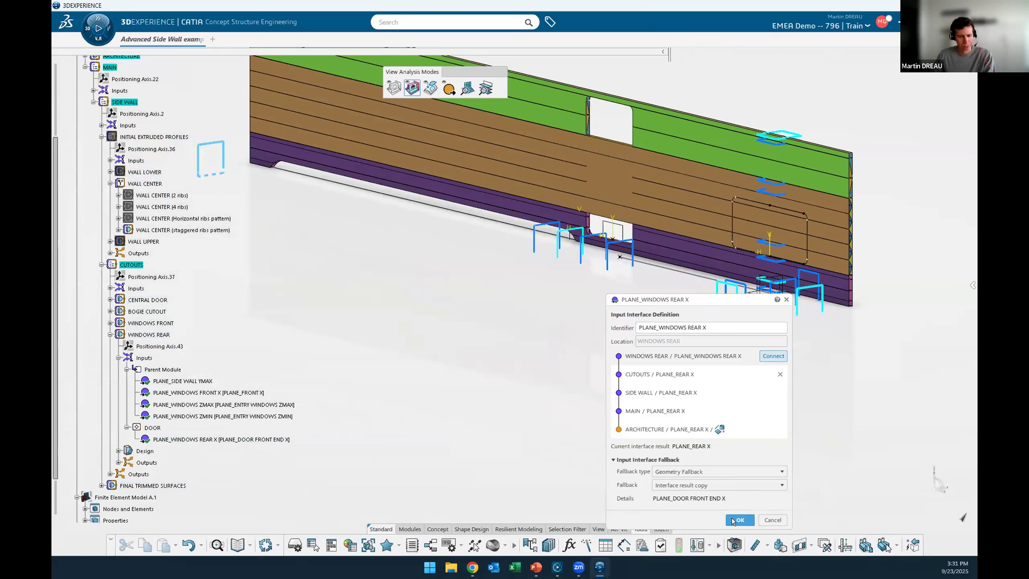
click(727, 519)
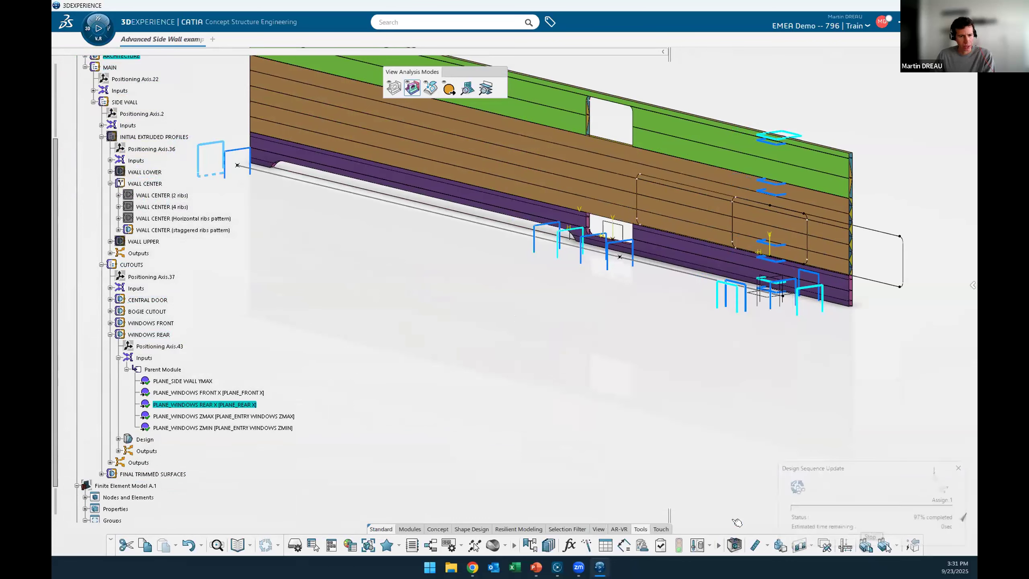
Reconnect the PLANE_WINDOWS FRONT X input of WINDOWS REAR to PLANE_DOOR REAR END X of the central door.
double_click(260, 393)
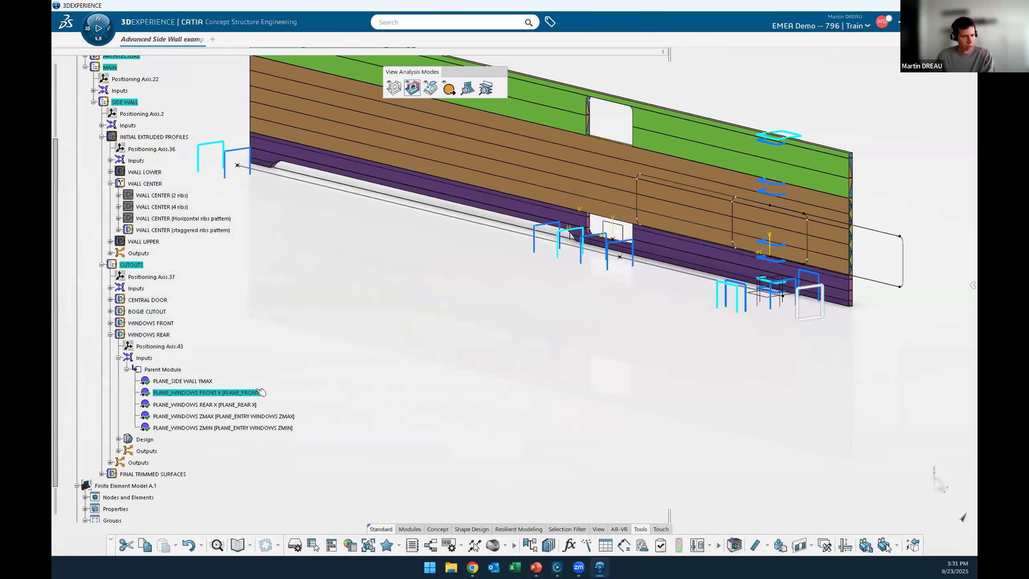
click(547, 226)
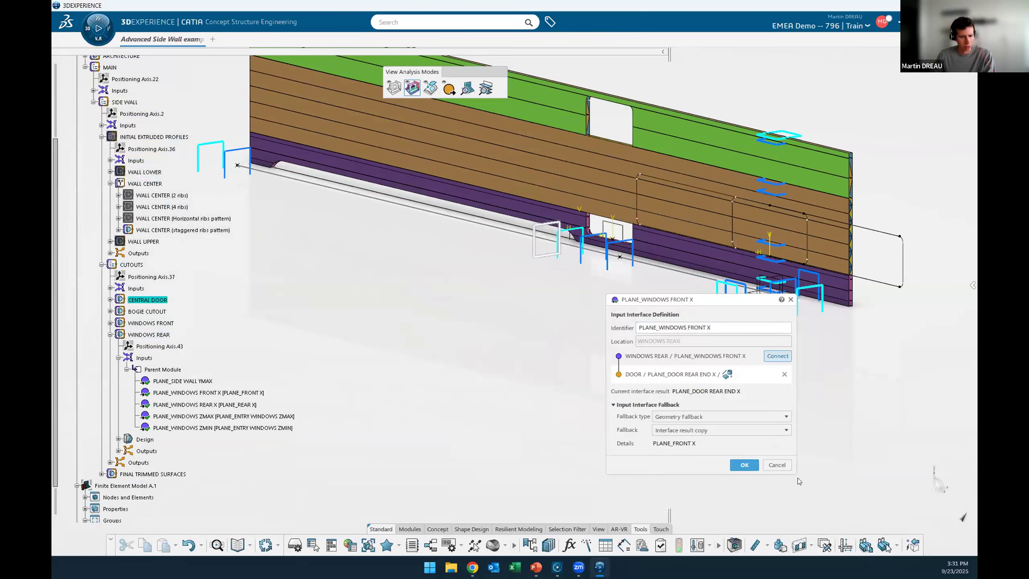
click(742, 465)
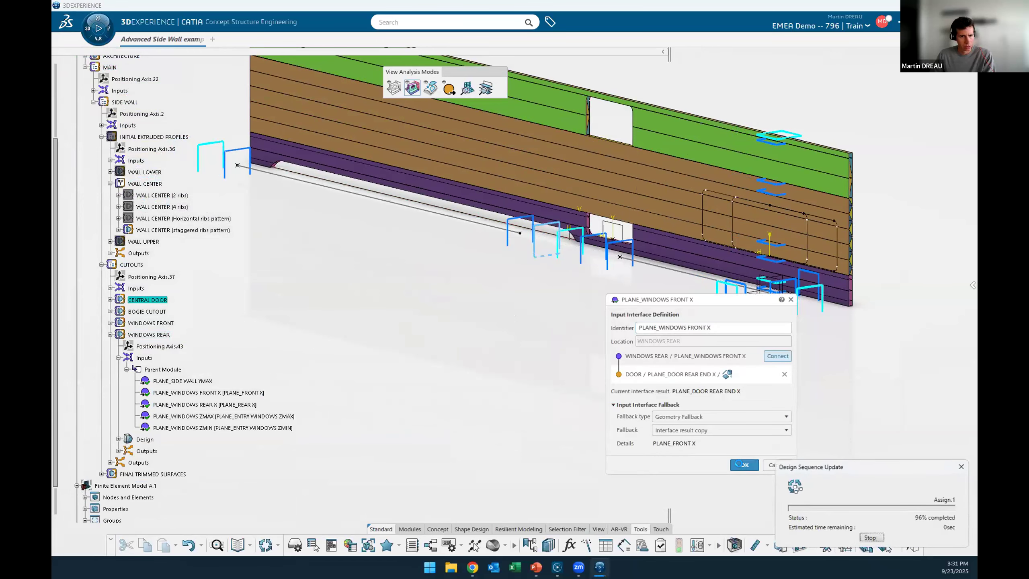
middle_drag(486, 191, 562, 264)
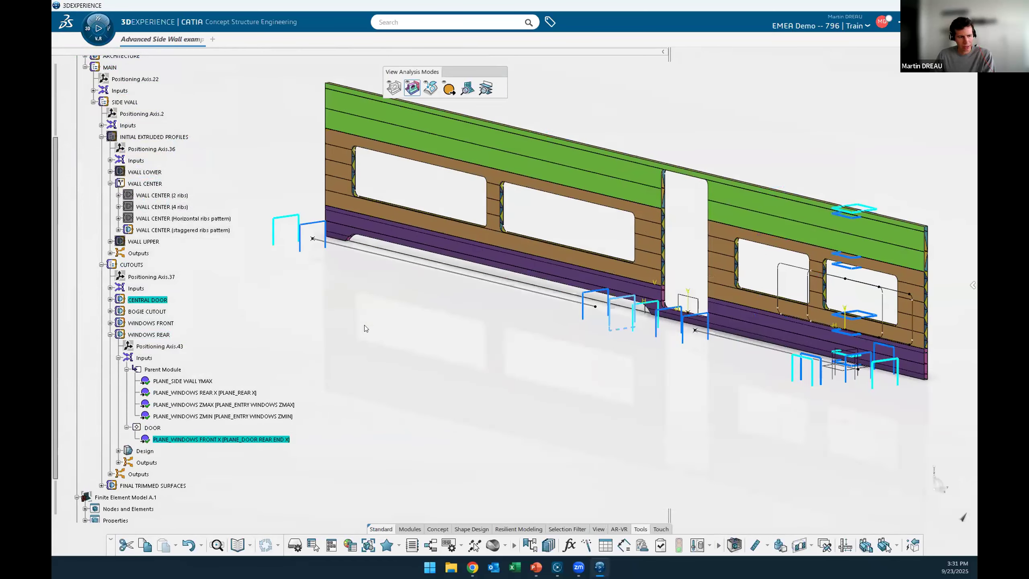
Show the design parameters of the WINDOWS REAR module and set n_Windows to 3.
click(260, 365)
click(165, 335)
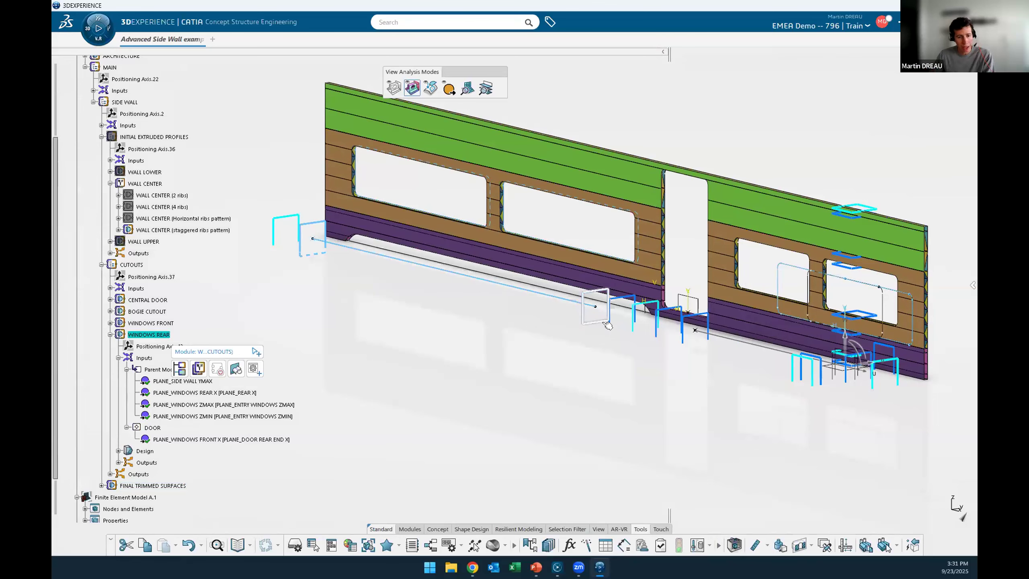
click(645, 341)
middle_drag(454, 323, 433, 329)
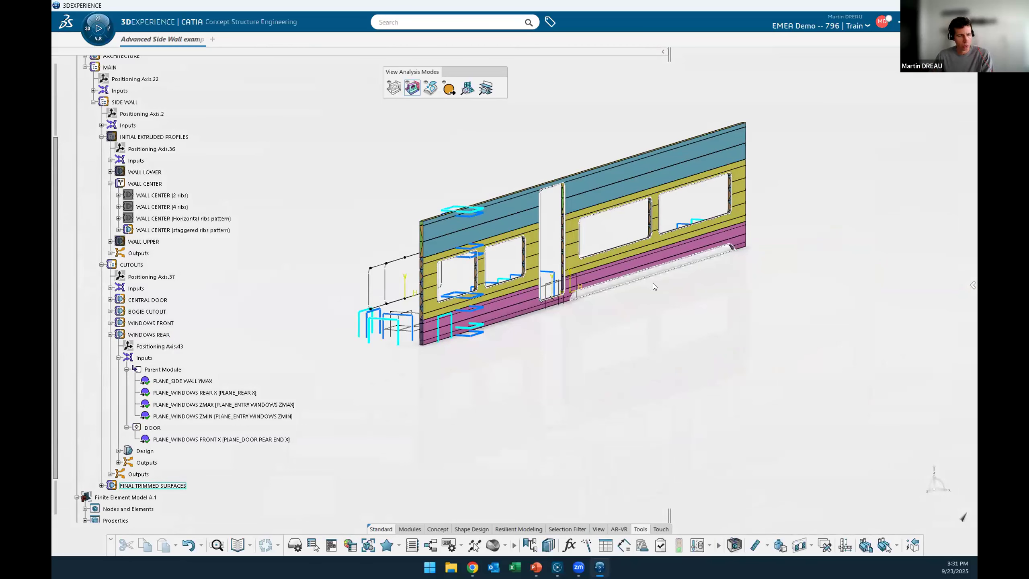
click(118, 451)
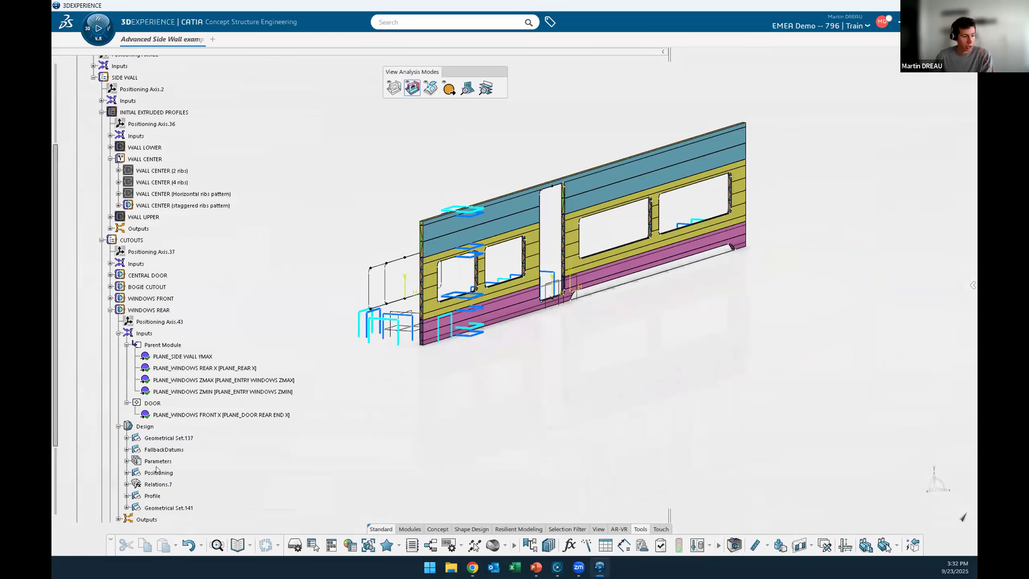
click(126, 461)
double_click(170, 473)
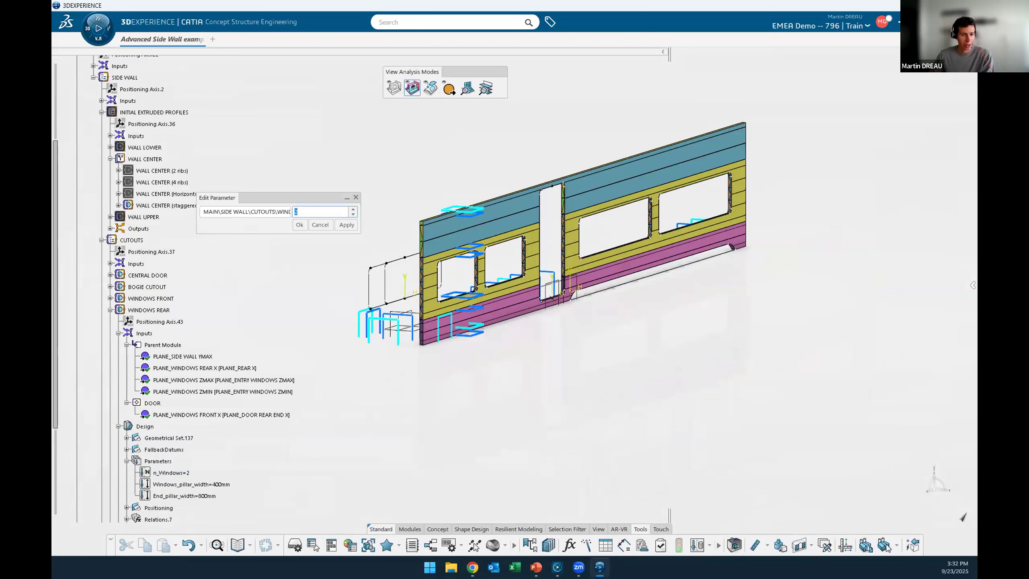
text(3)
key(Return)
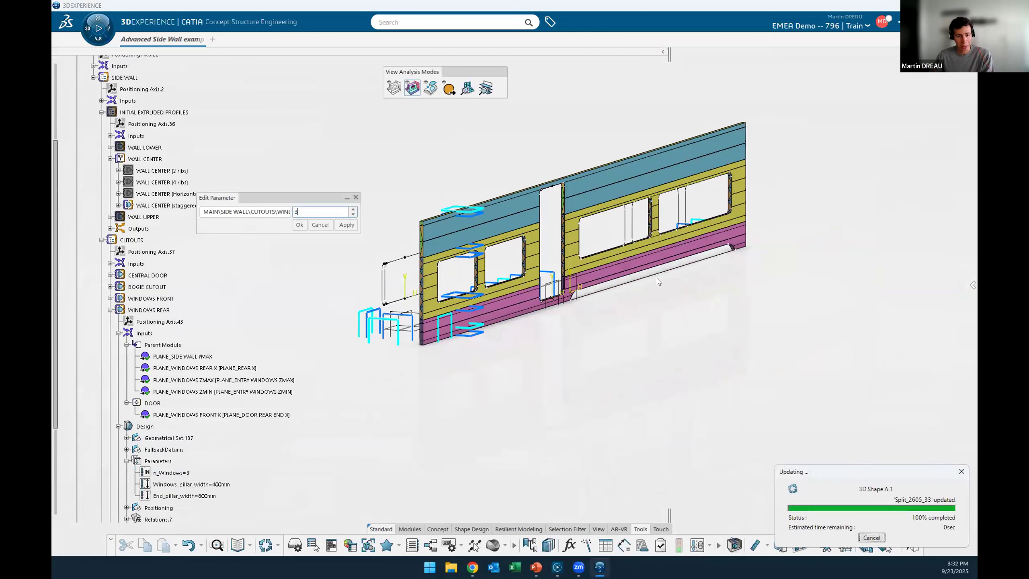
Set Windows_pillar_width of the WINDOWS REAR module to 200 mm.
middle_drag(716, 341, 599, 402)
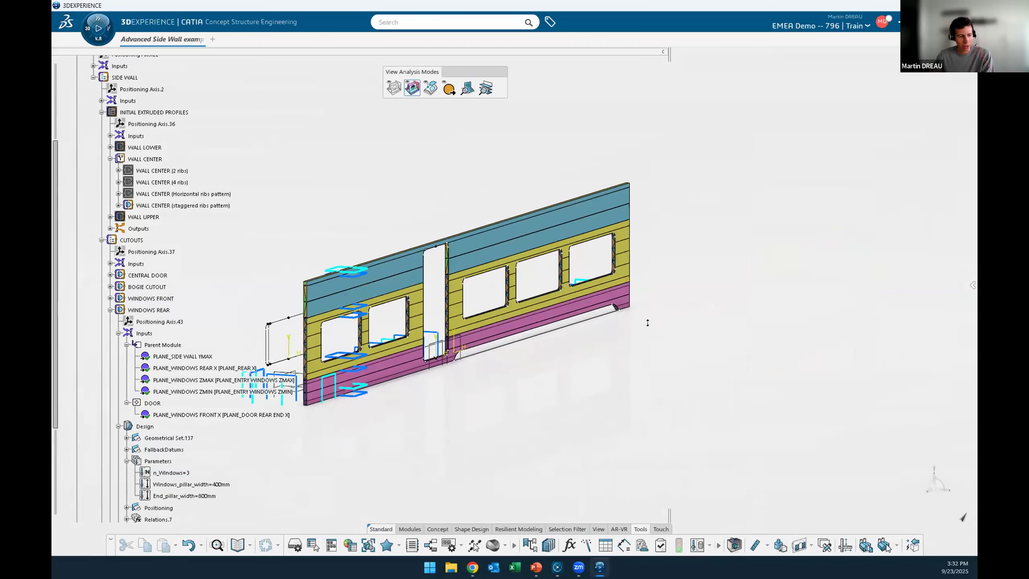
double_click(213, 485)
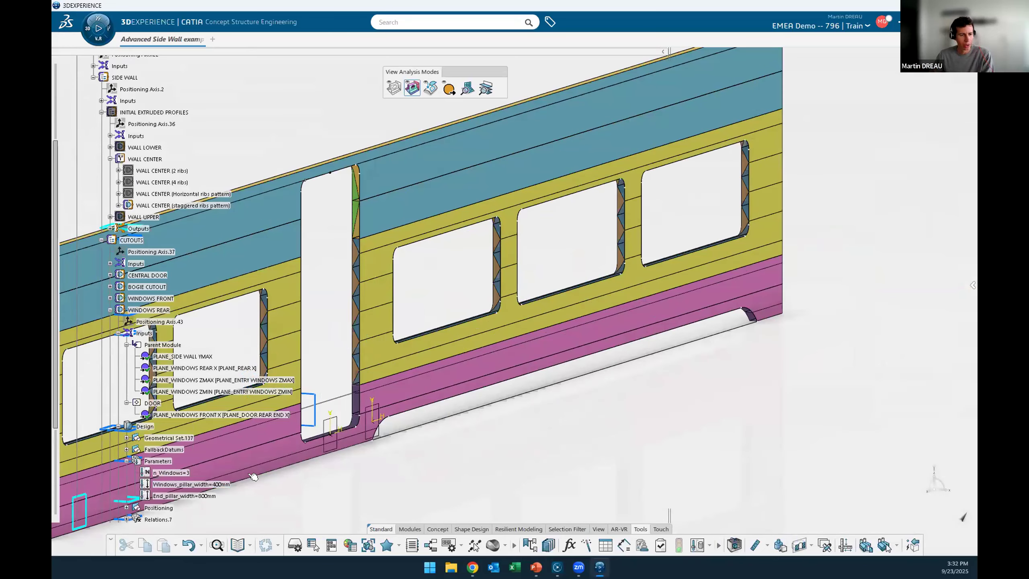
text(200)
key(Return)
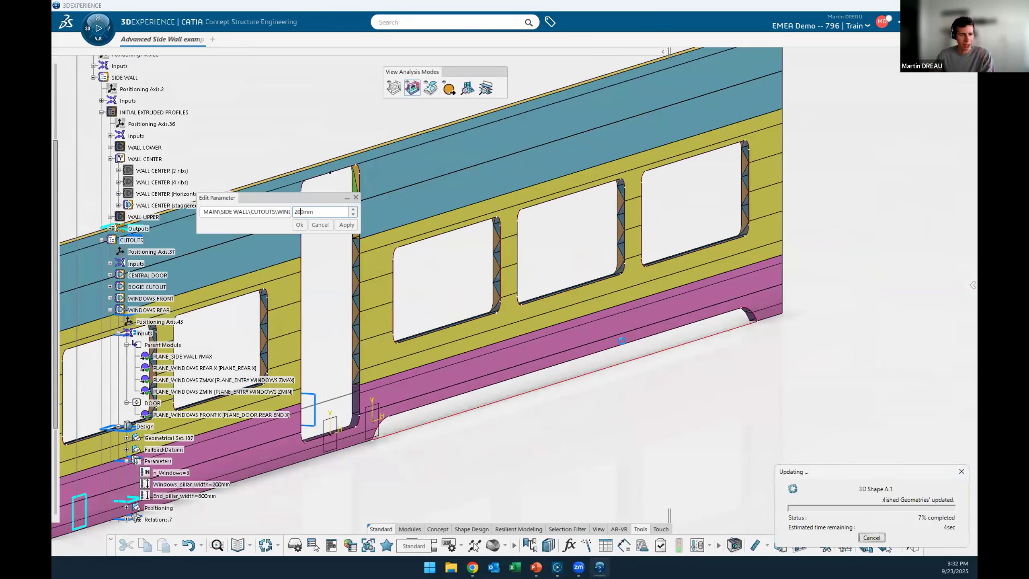
scroll(583, 328, down, 5)
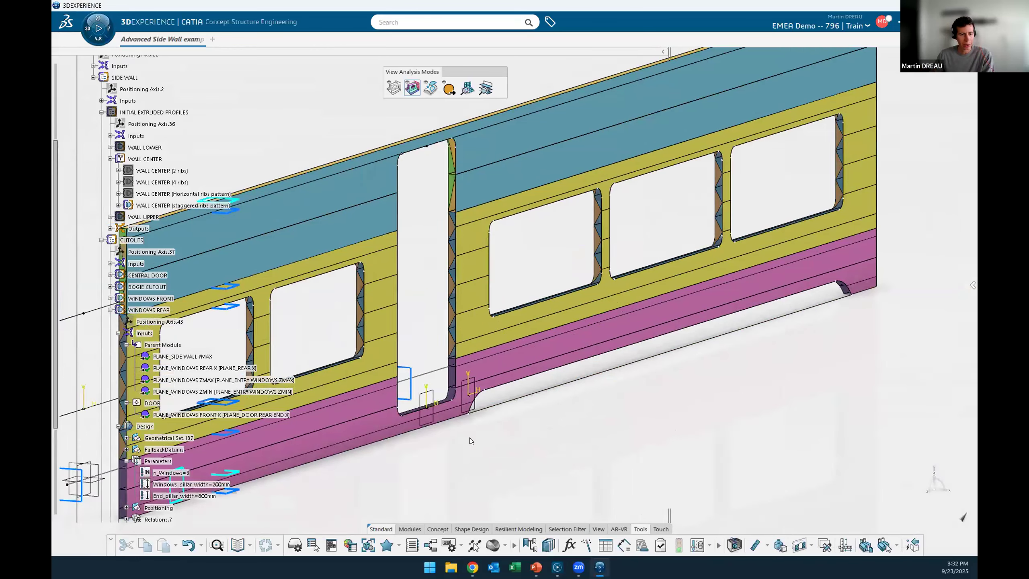
middle_drag(535, 452, 577, 460)
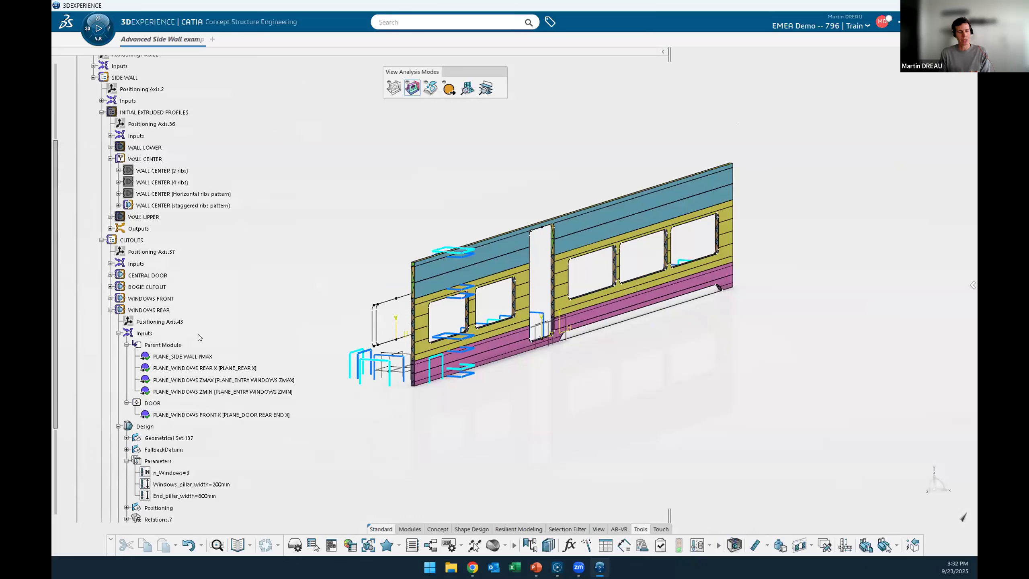
Collapse the WINDOWS REAR module and activate the WALL CENTER (Horizontal ribs pattern) variant.
click(225, 368)
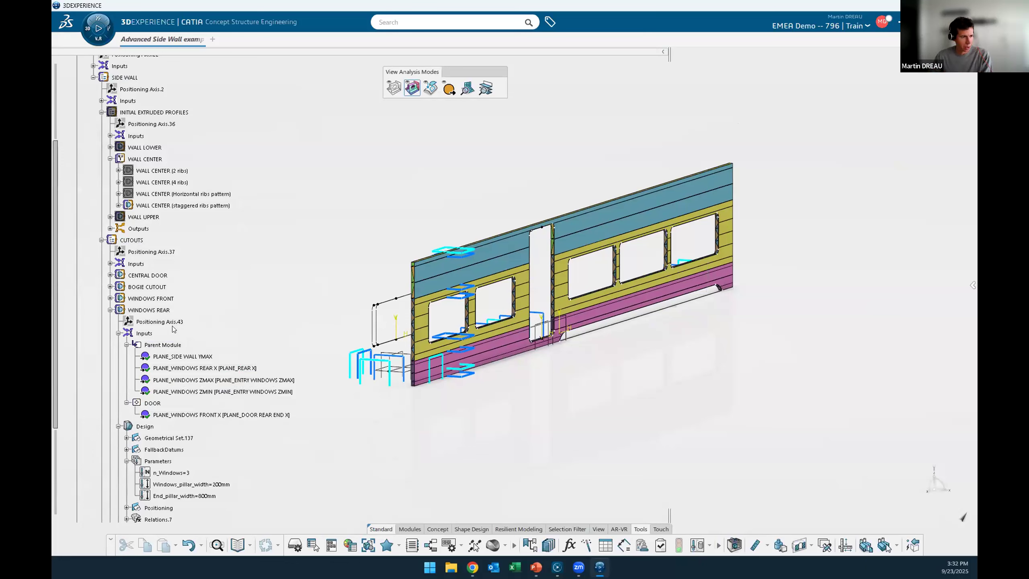
click(110, 310)
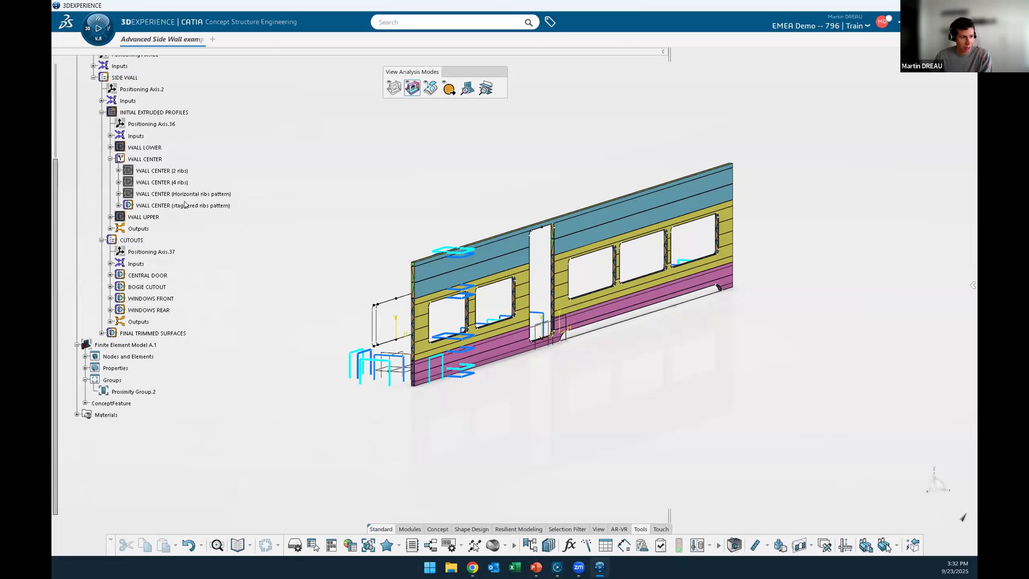
click(210, 198)
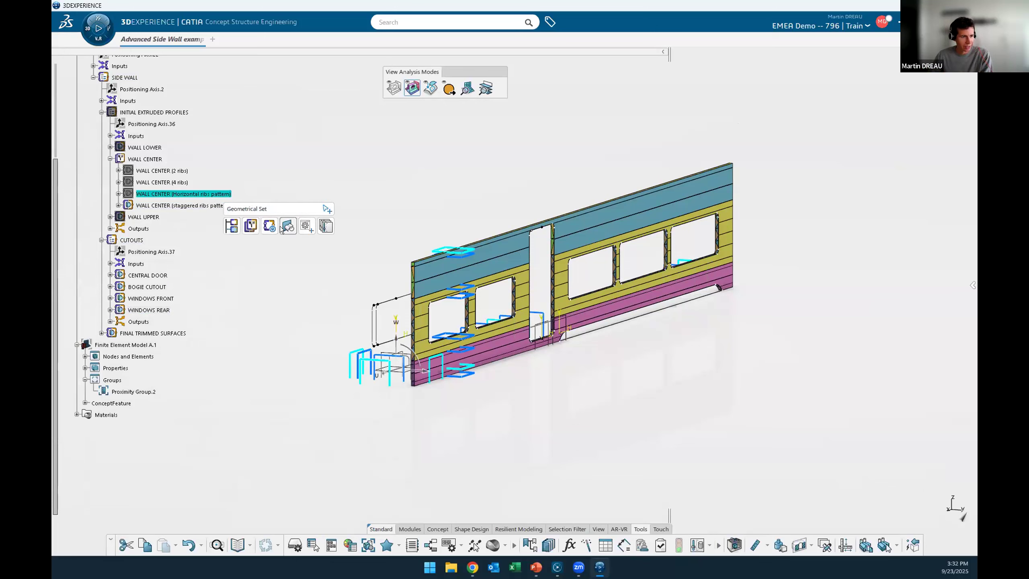
click(271, 227)
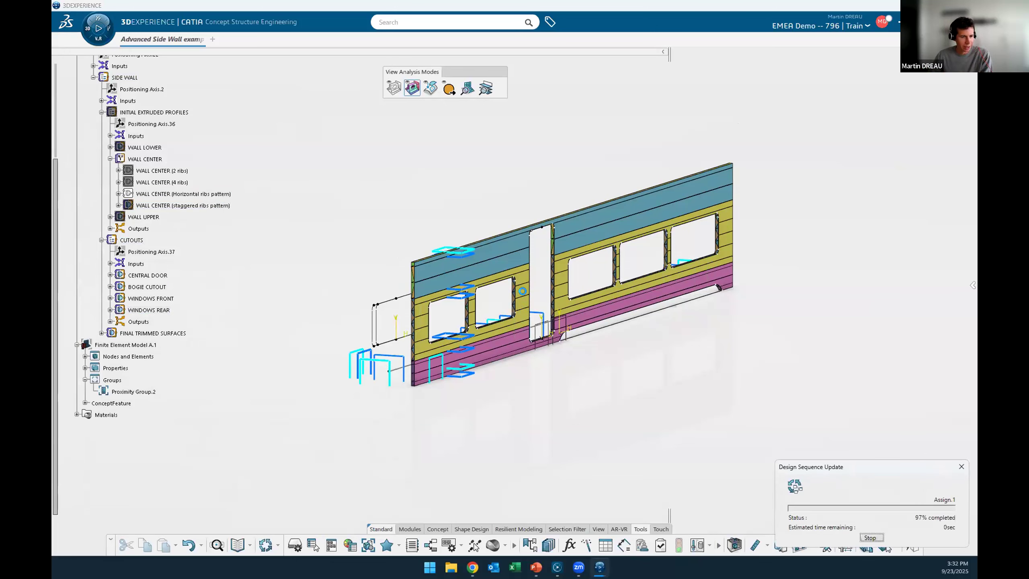
scroll(631, 297, up, 5)
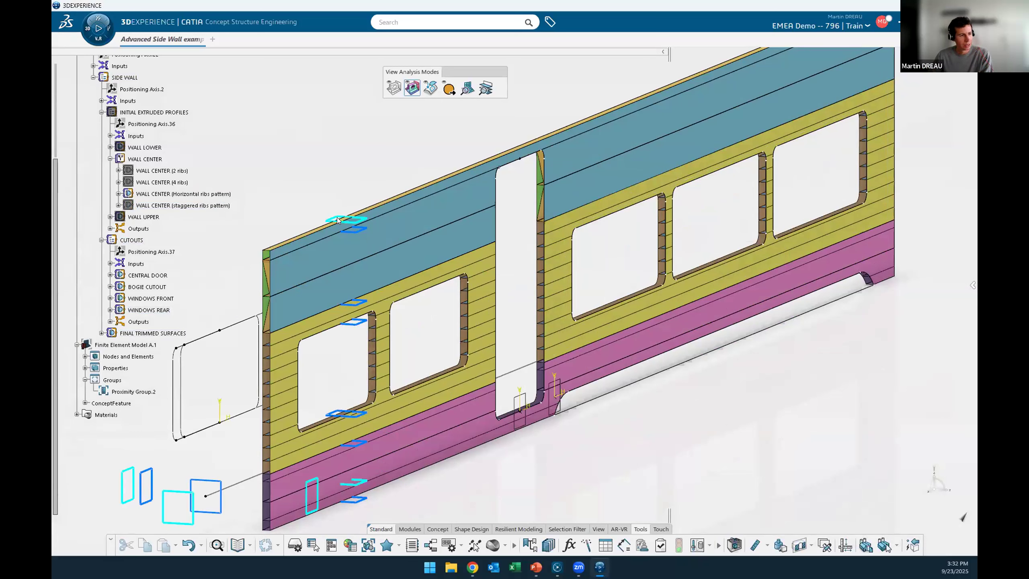
Set the nb.1 parameter of the horizontal ribs to 5 in the active WALL CENTER variant.
double_click(130, 197)
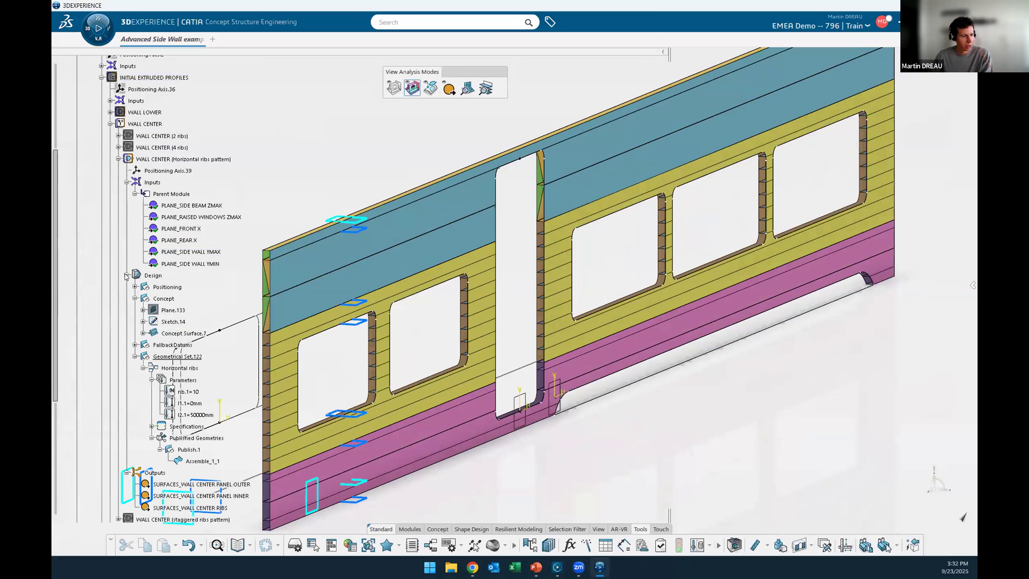
double_click(186, 392)
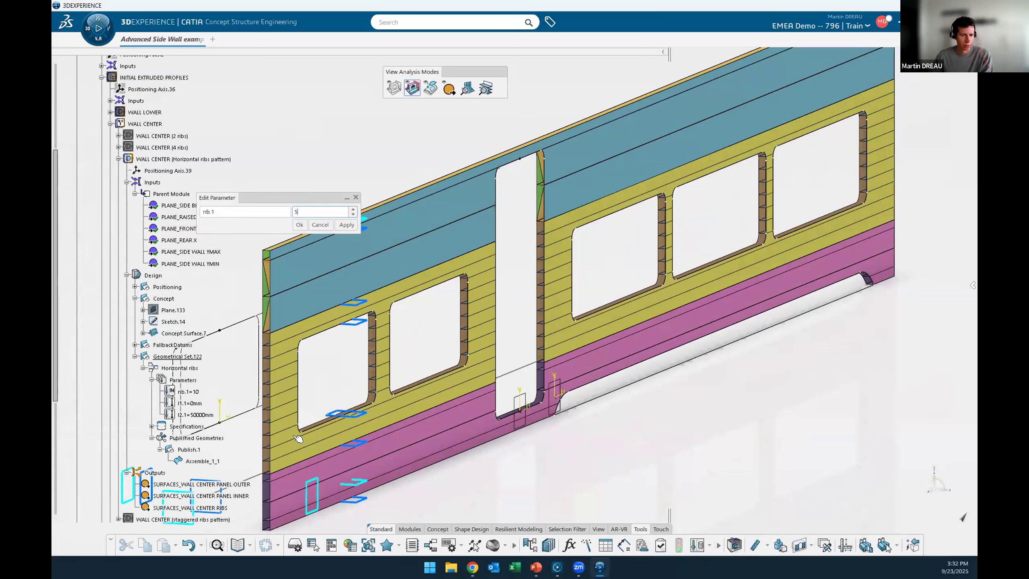
text(5)
key(Return)
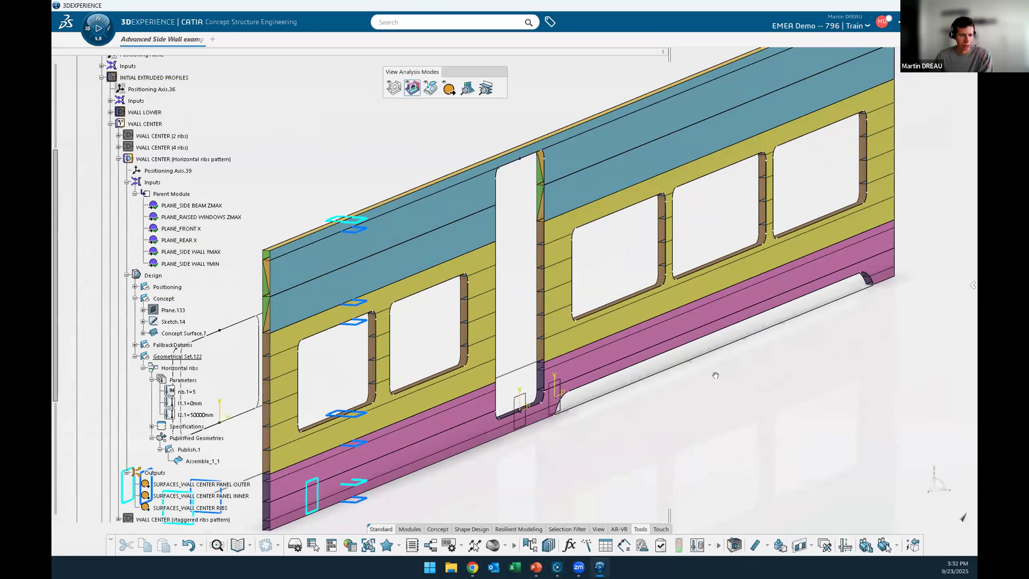
scroll(692, 375, down, 3)
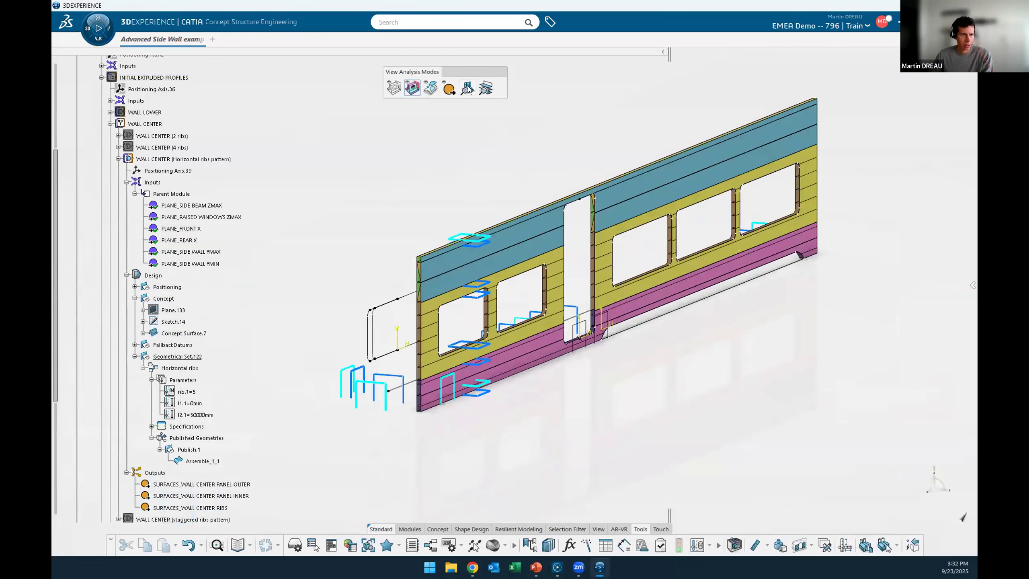
Compare the existing finite element mesh with the property view, and update the mesh to match the modified side wall.
click(468, 89)
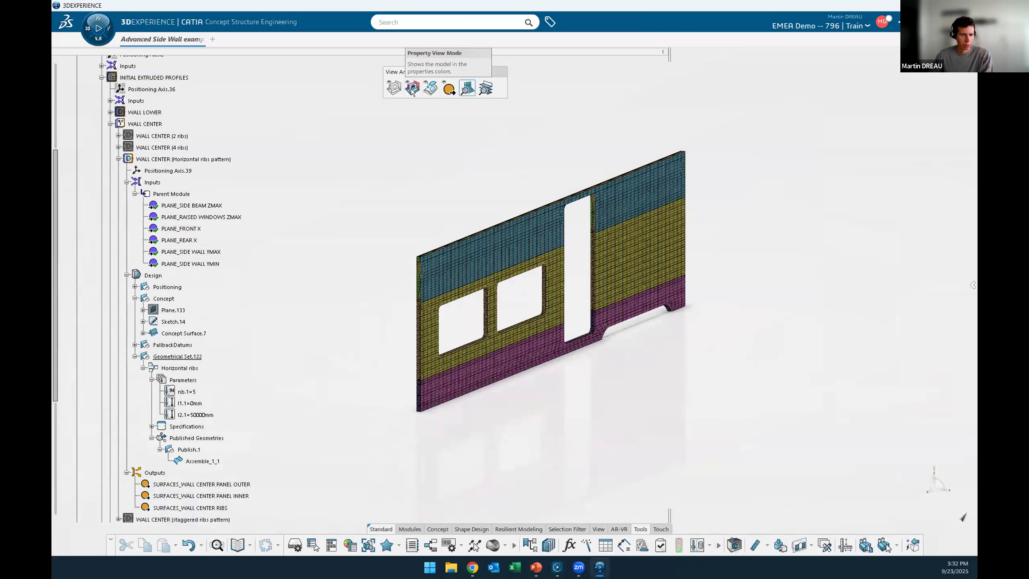
click(412, 88)
click(438, 529)
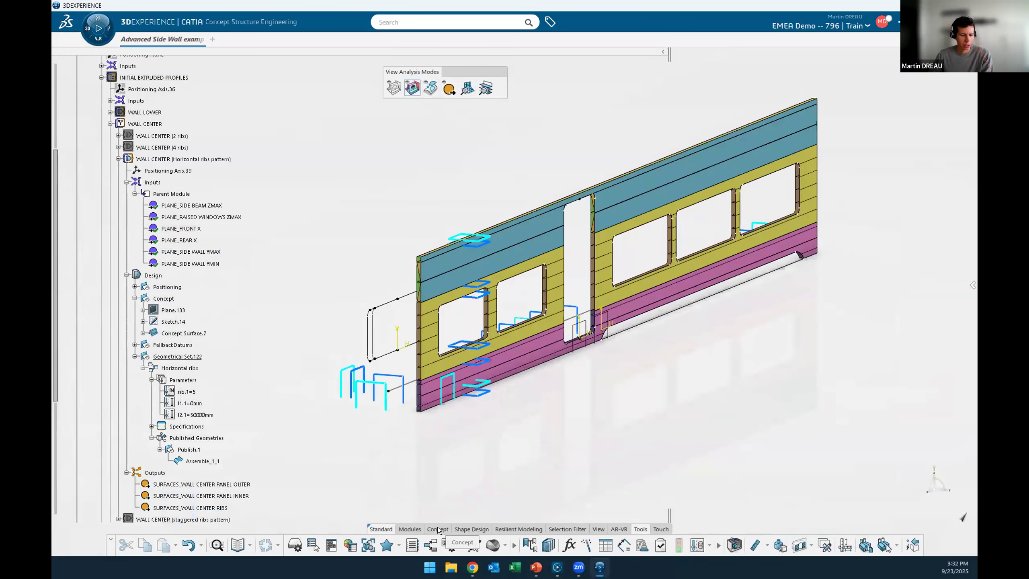
click(816, 548)
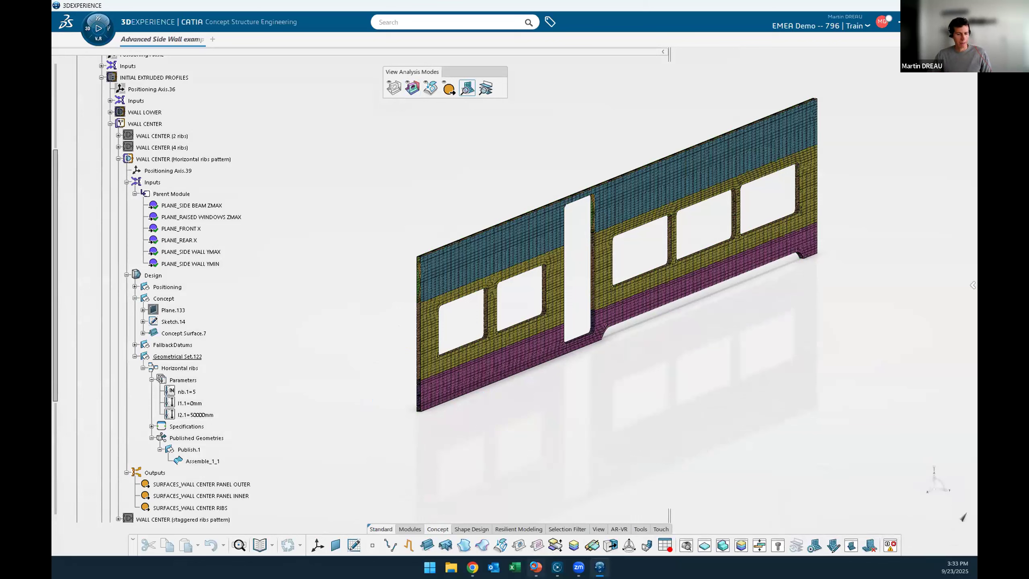
Switch to the Webinar_v2.pptx presentation in PowerPoint and start the slide show from slide 5.
mouse_move(536, 567)
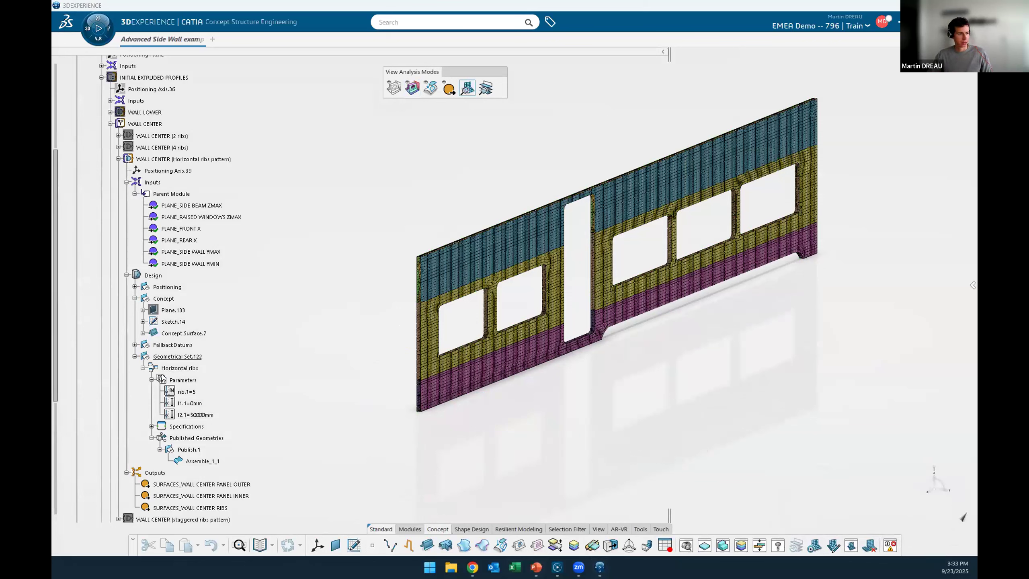
key(alt+Tab)
click(149, 387)
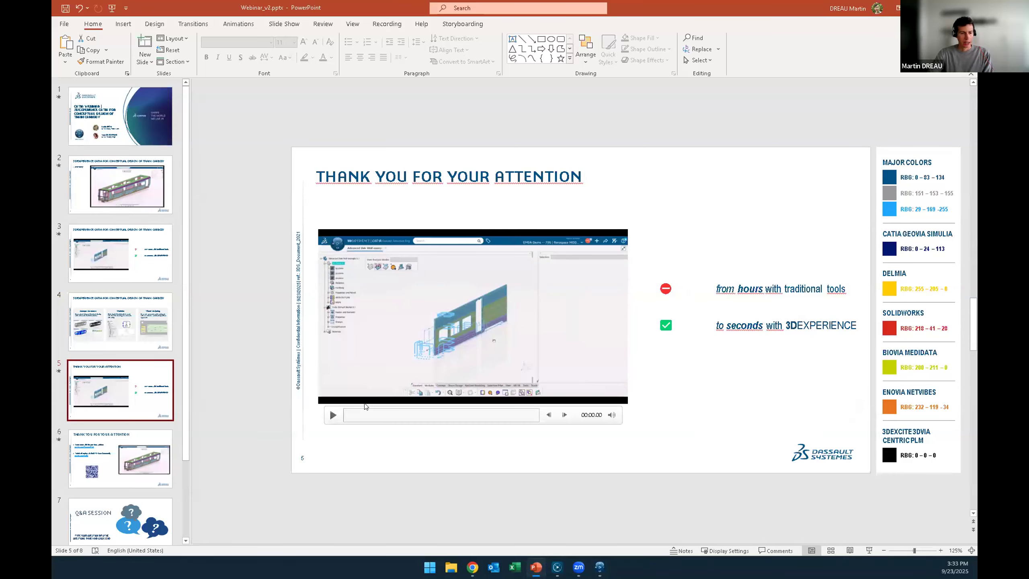
key(shift+F5)
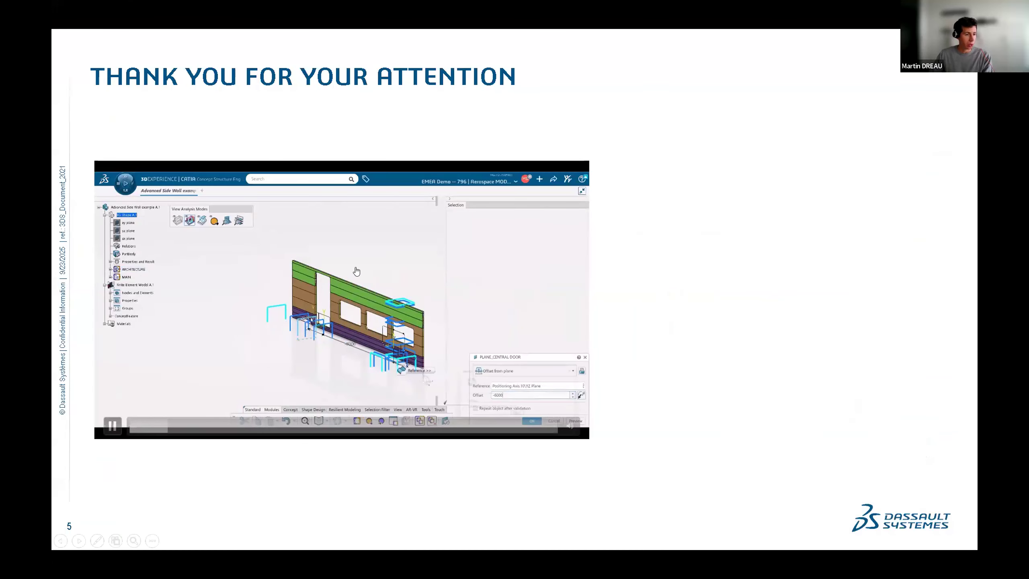